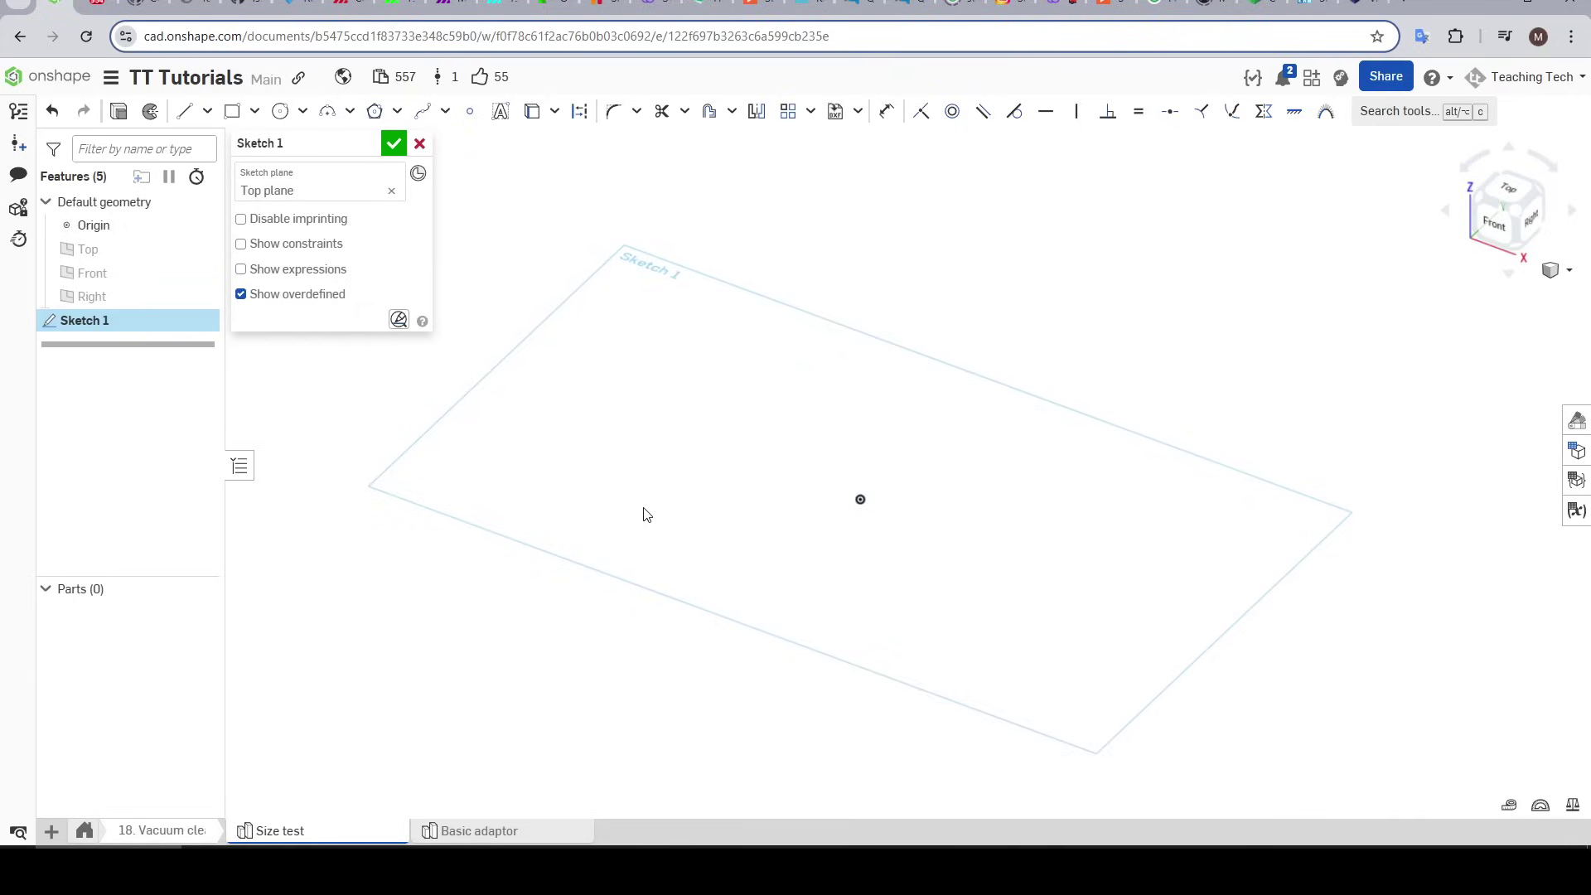
# Step: Sketch two concentric circles centred on the origin, the inner one about 53 mm in diameter
pyautogui.press('n')
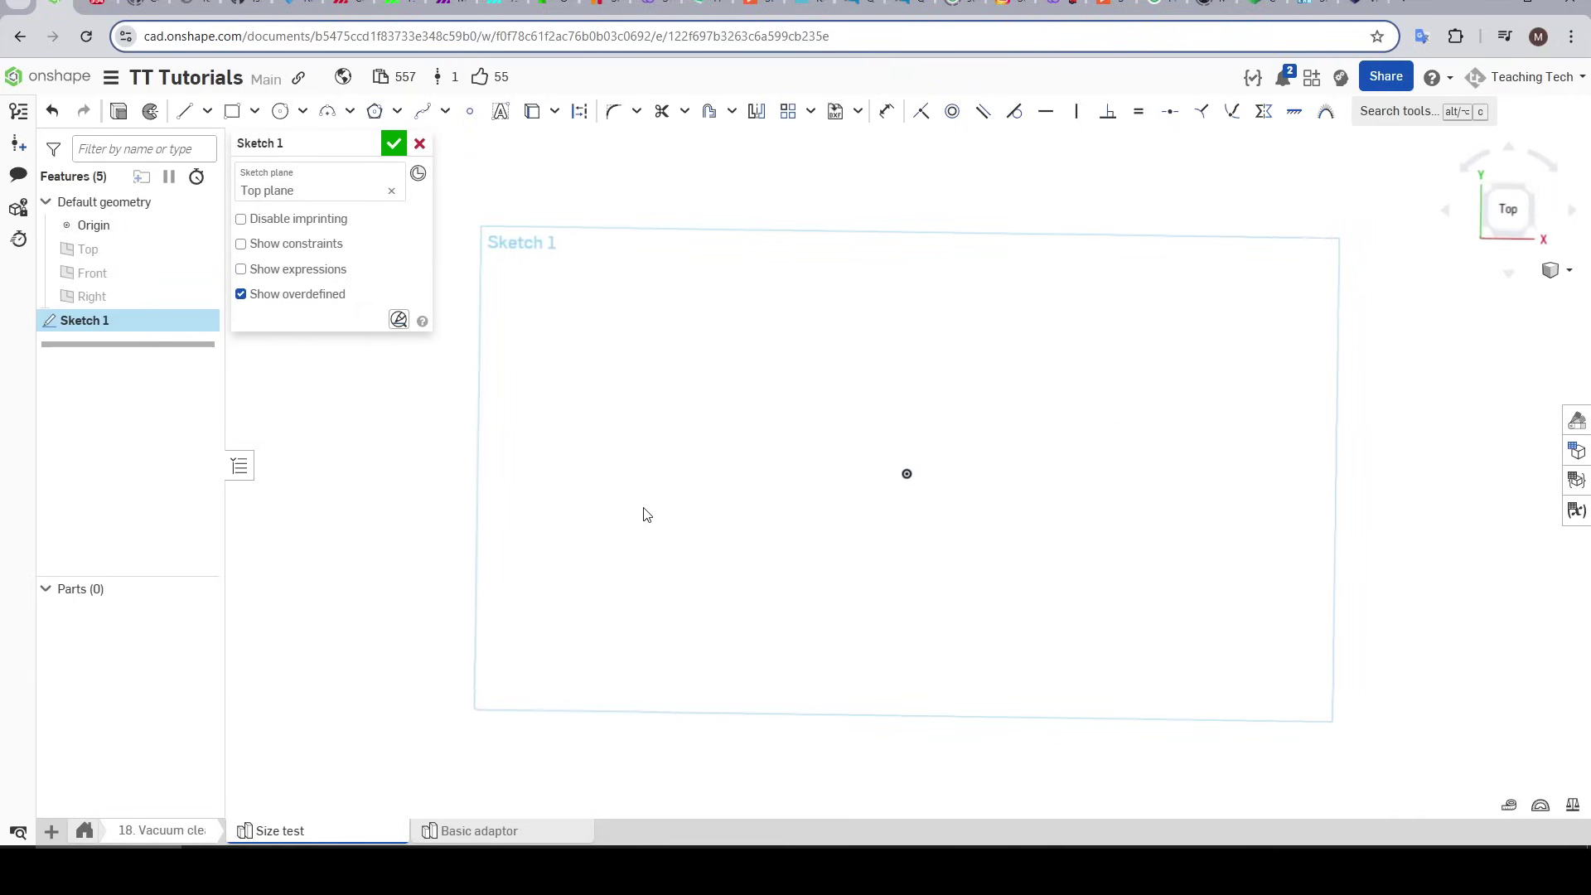
pyautogui.click(280, 111)
pyautogui.click(908, 472)
pyautogui.click(993, 527)
pyautogui.click(908, 472)
pyautogui.click(974, 513)
# Step: Dimension the inner circle's diameter as 35 mm
pyautogui.press('d')
pyautogui.click(976, 514)
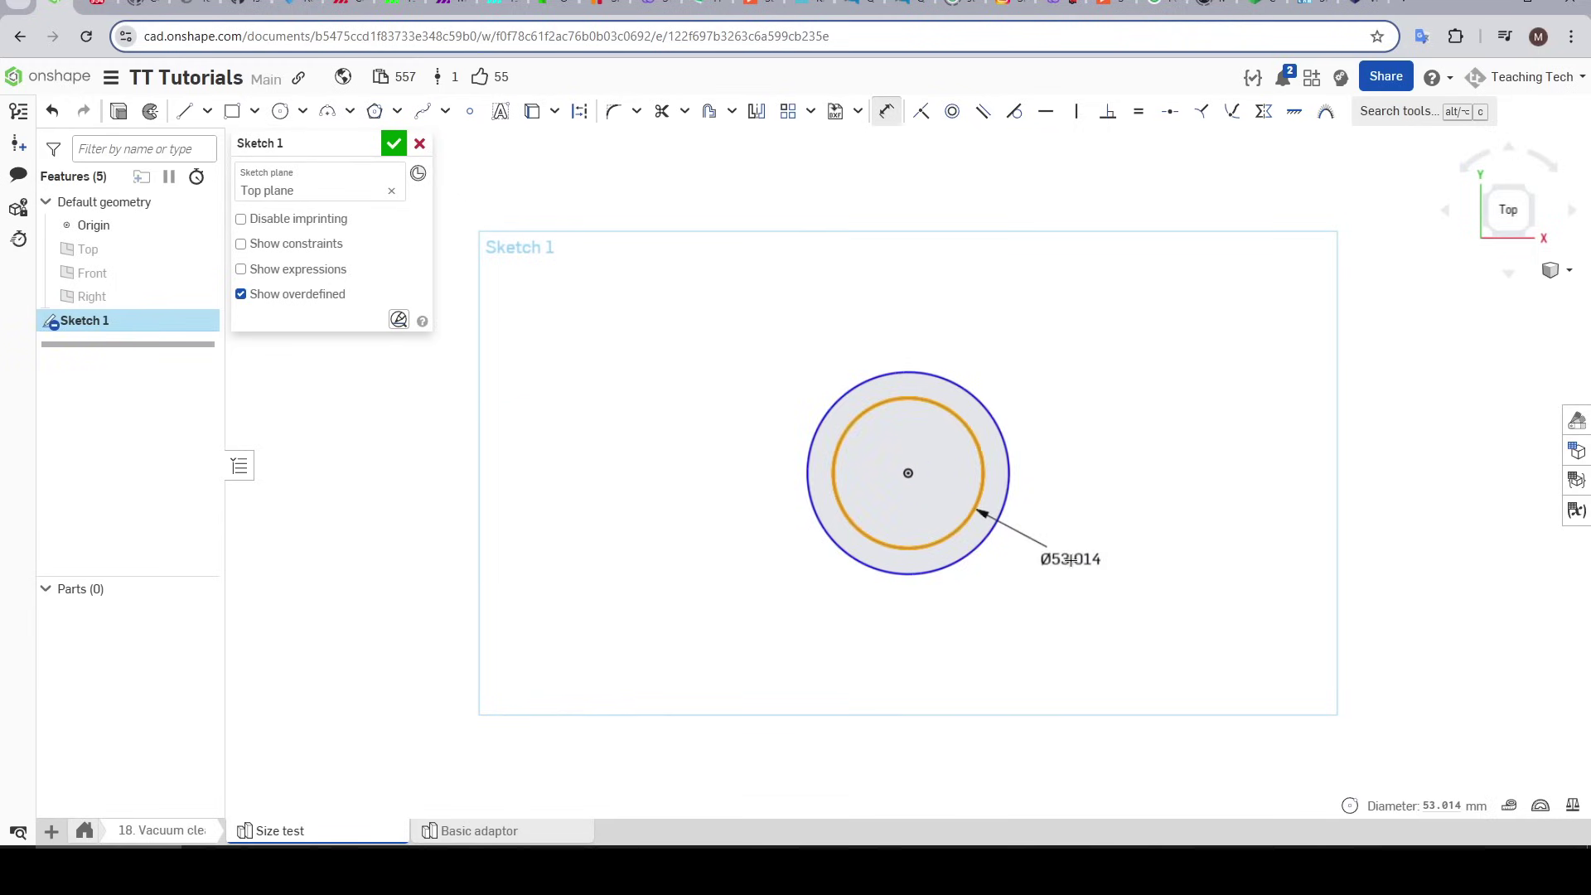
pyautogui.click(1069, 558)
pyautogui.write('35')
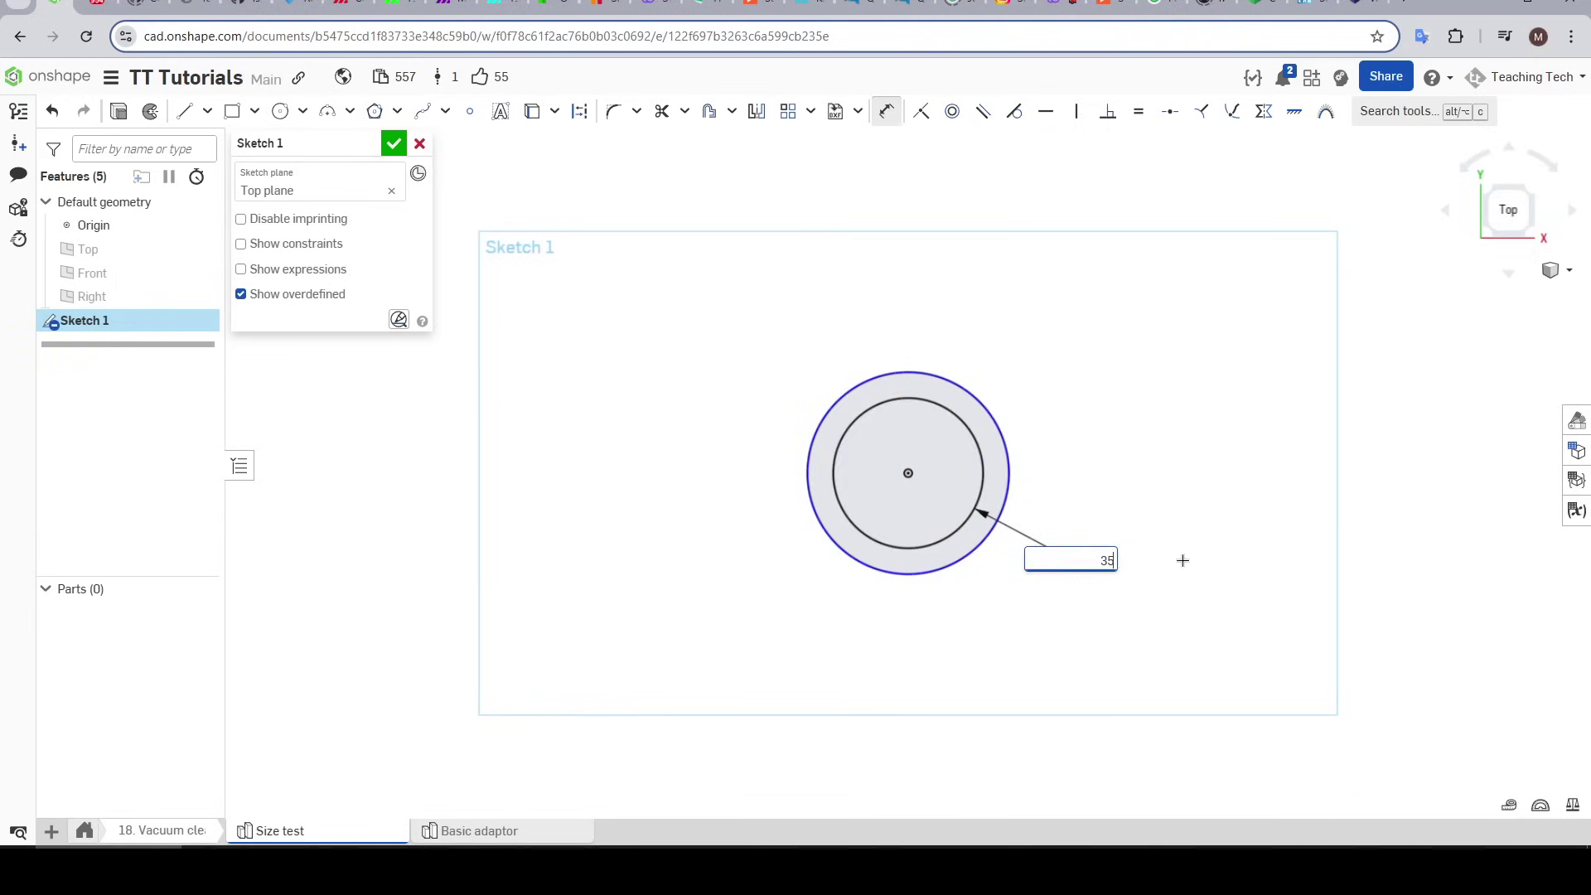
pyautogui.press('Return')
# Step: Check the slicer's strength settings and set the gap between the inner and outer circles to 2.8 mm
pyautogui.scroll(4, 1108, 515)
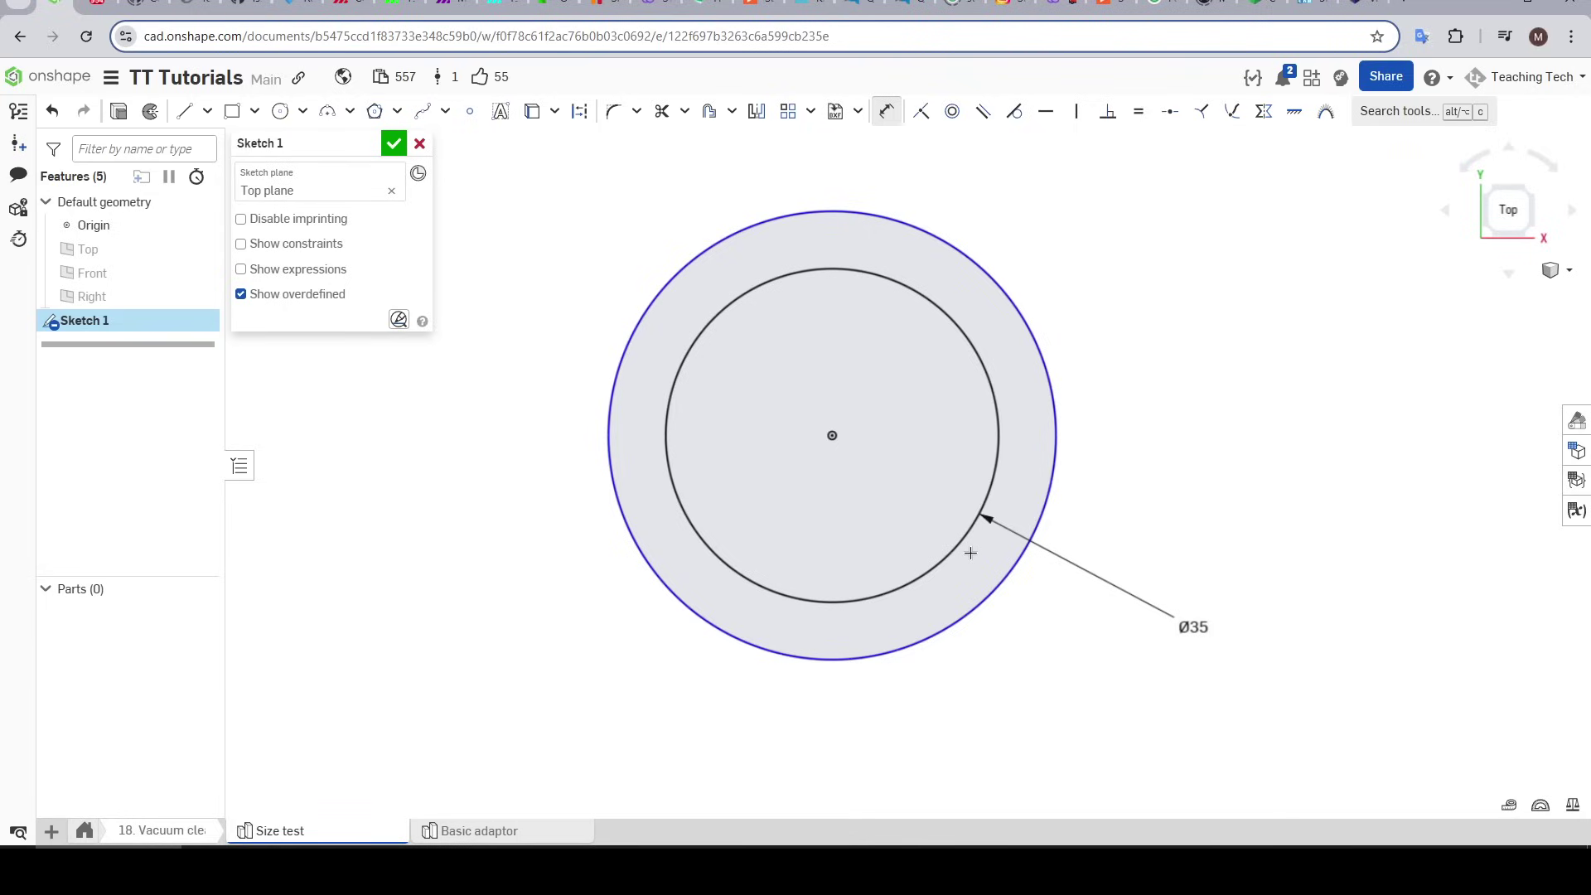
pyautogui.hotkey('ctrl', 'z')
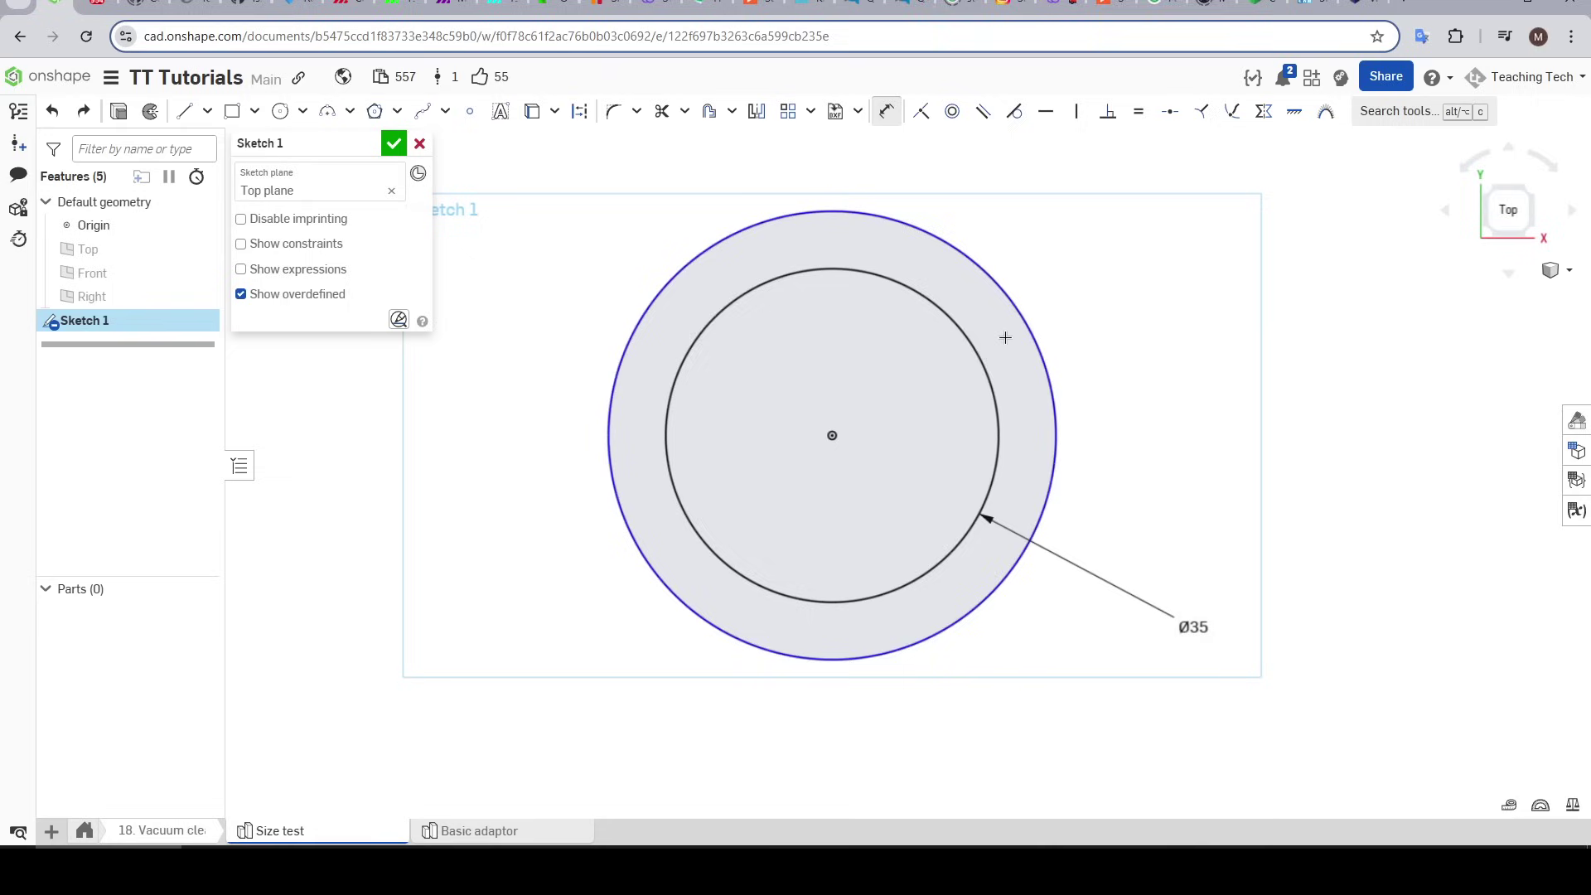
pyautogui.click(971, 338)
pyautogui.click(1010, 310)
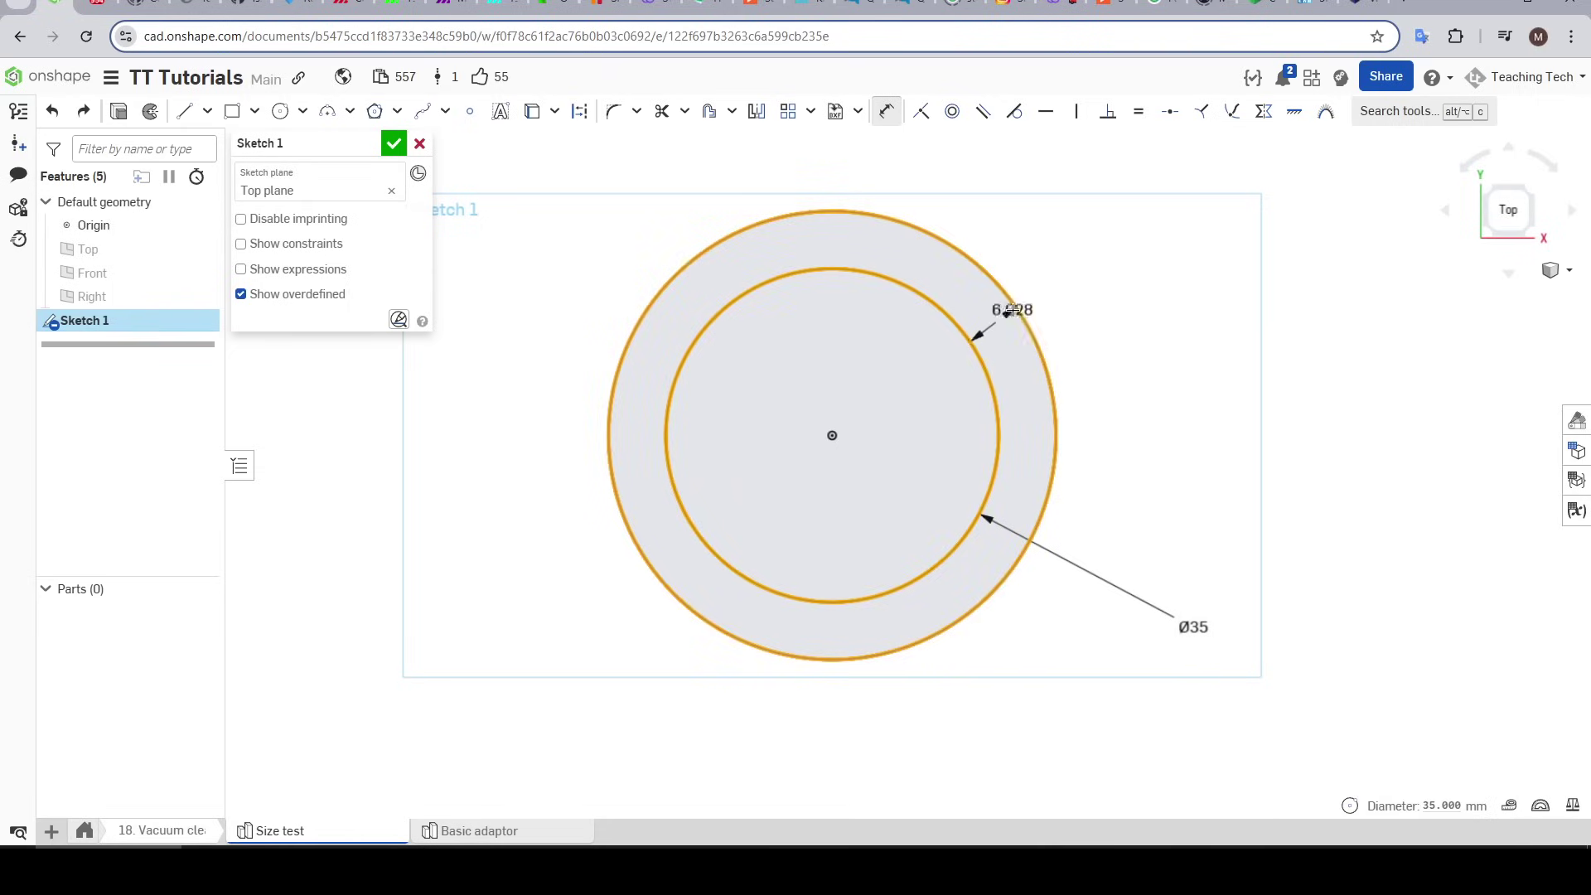
pyautogui.click(1147, 389)
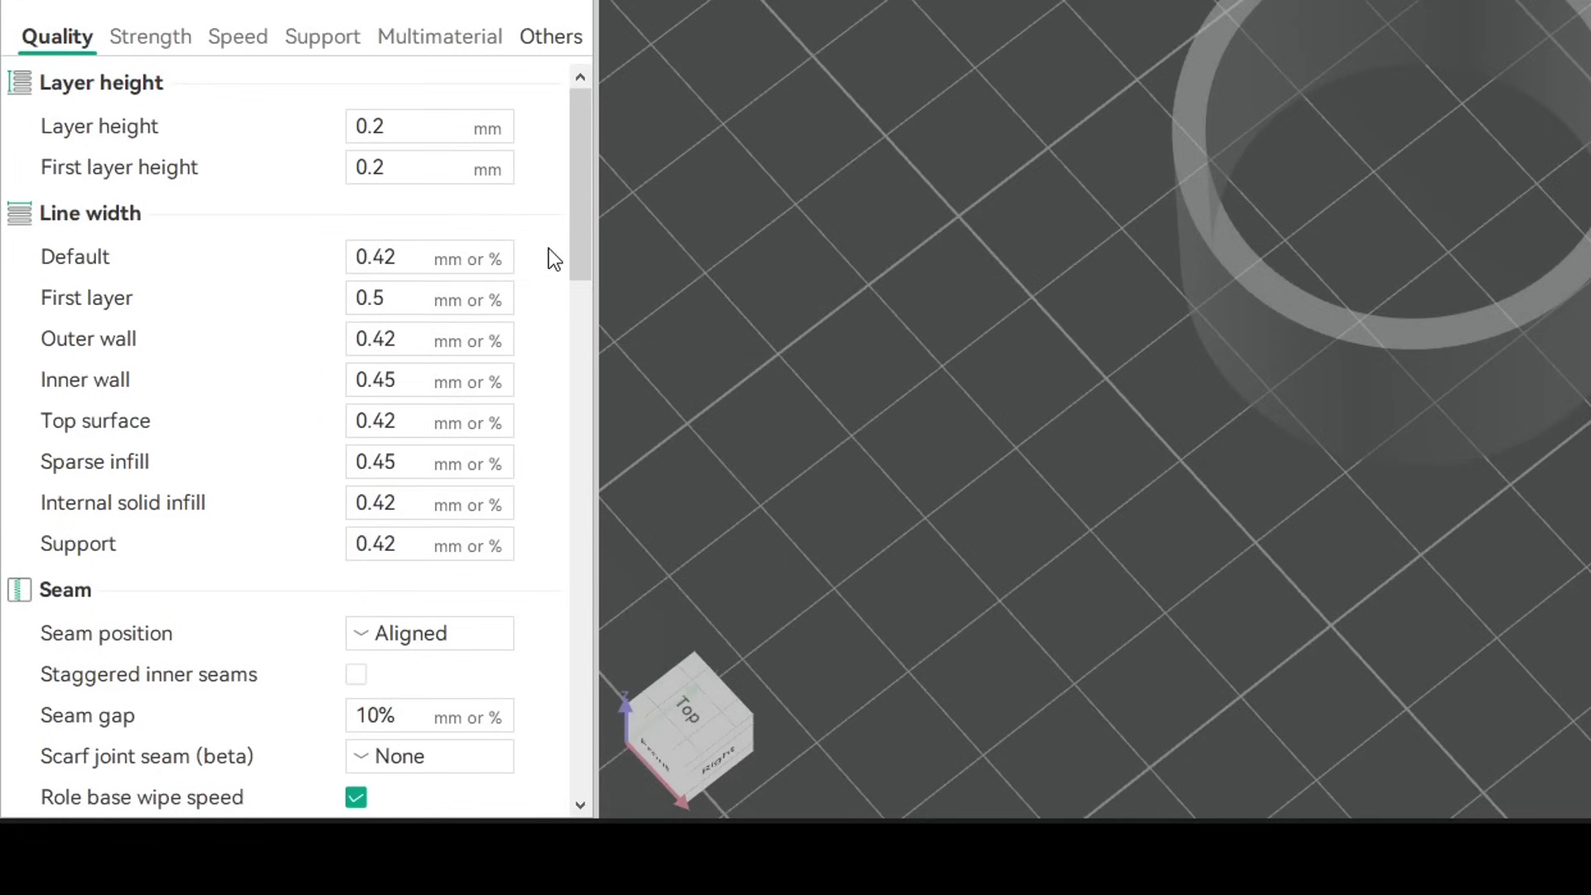
pyautogui.click(150, 36)
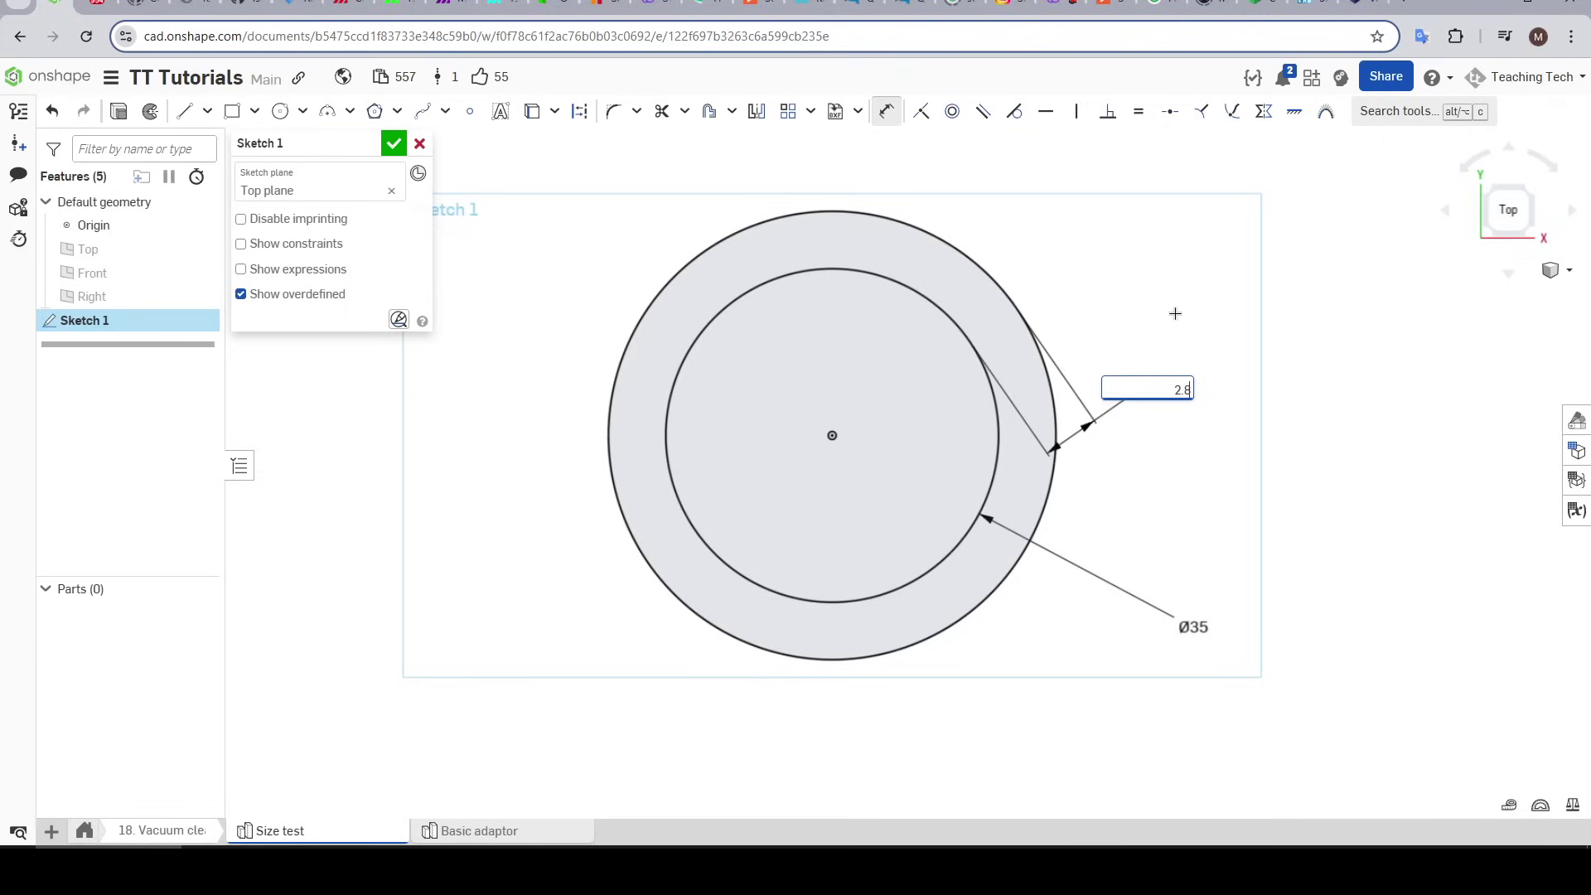
pyautogui.press('Return')
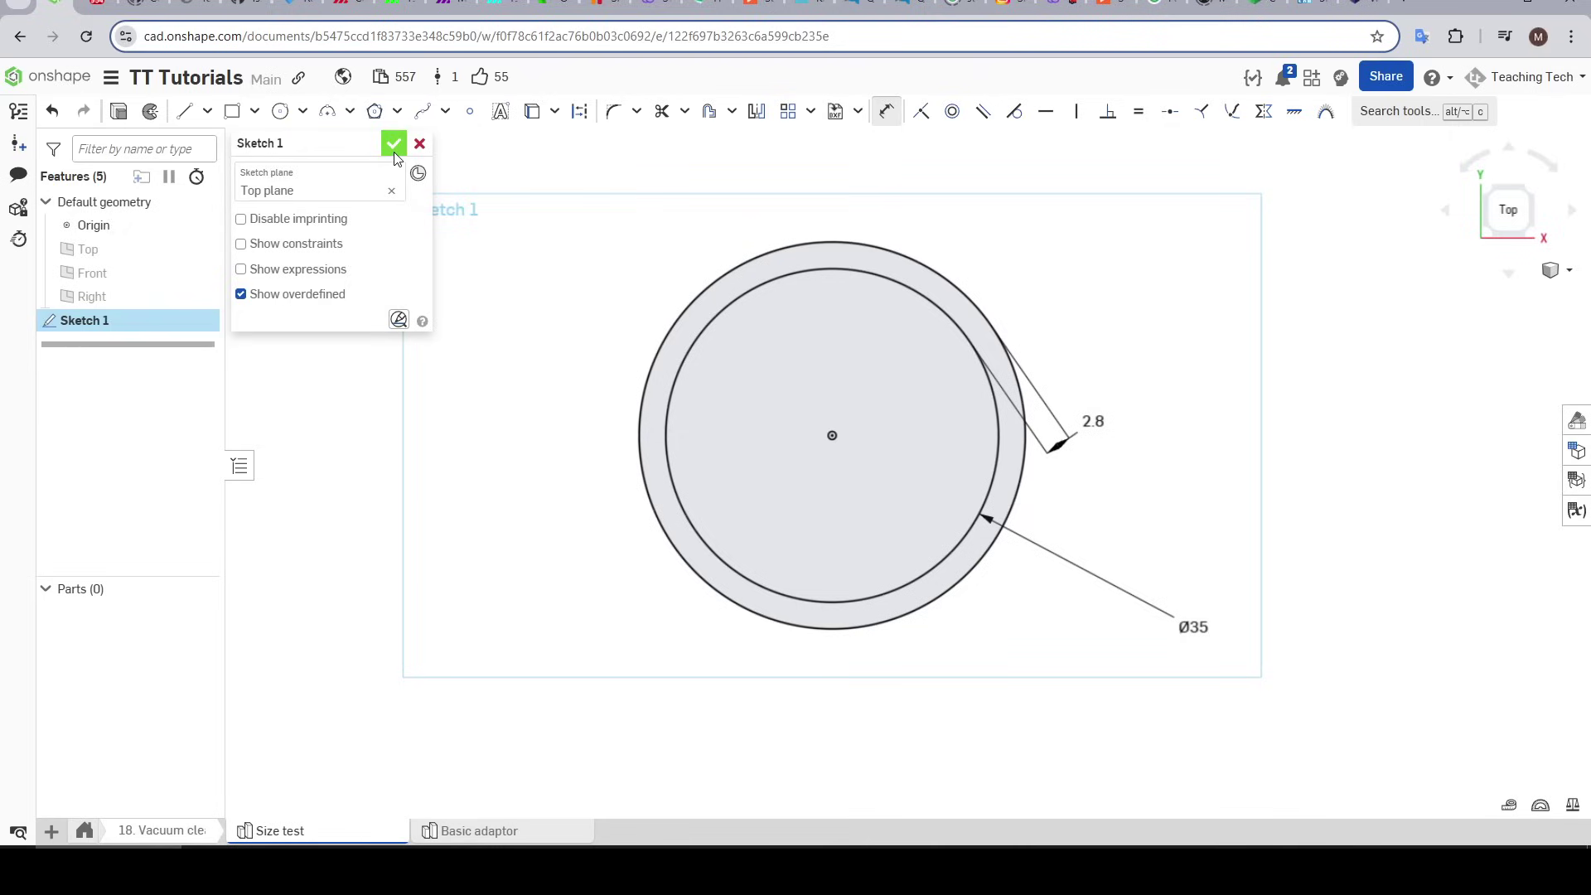
# Step: Finish the sketch and extrude the ring between the two circles as a new solid with 25 mm depth
pyautogui.click(394, 144)
pyautogui.click(200, 111)
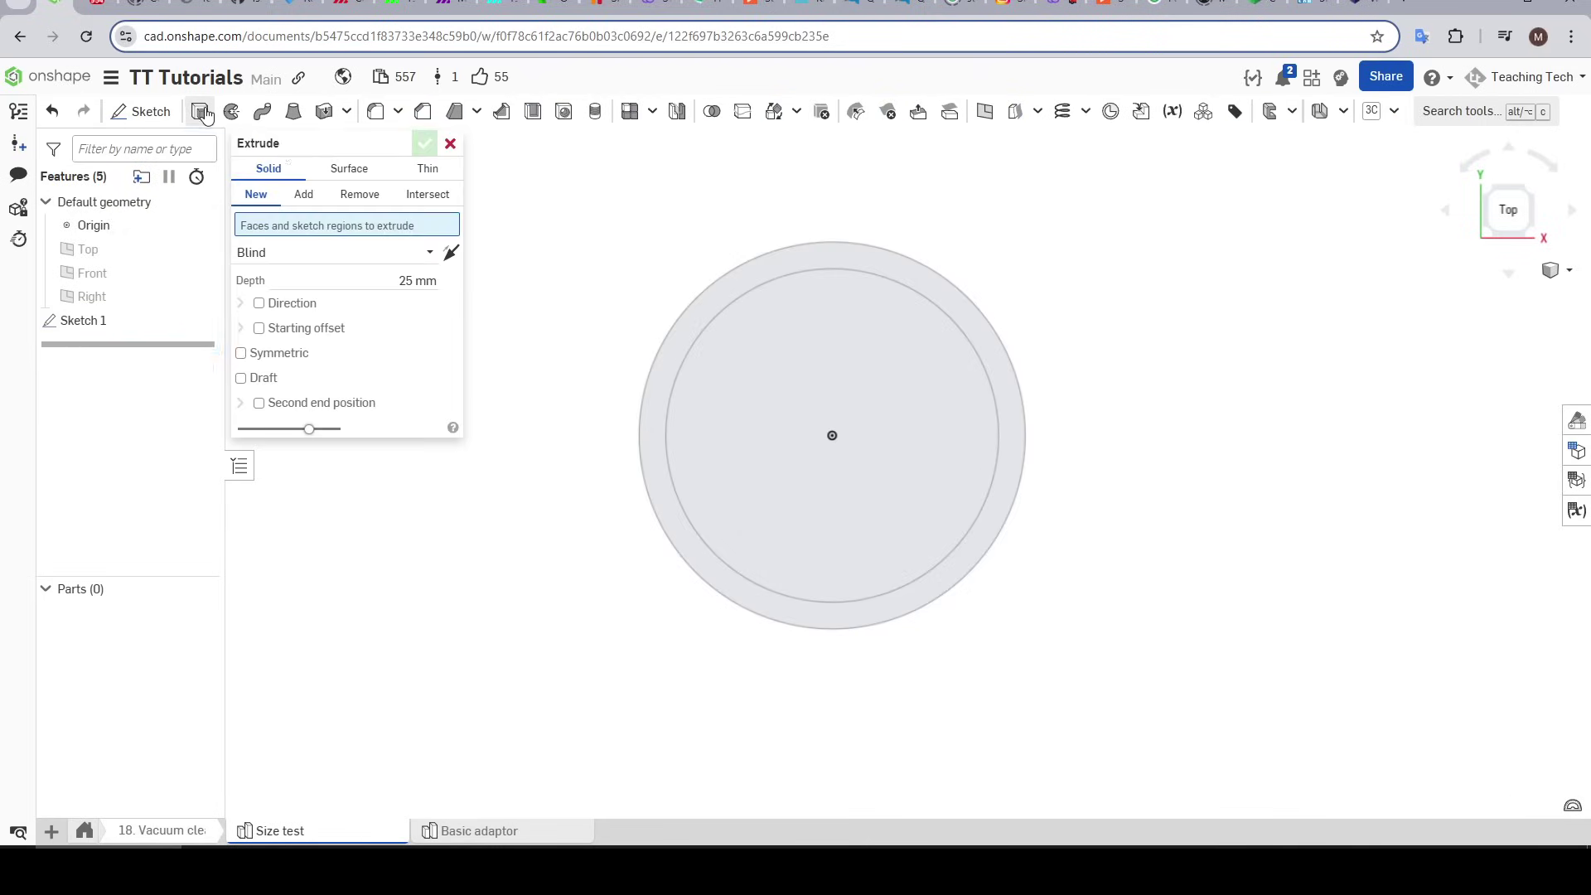
pyautogui.click(743, 277)
pyautogui.moveTo(743, 277); pyautogui.dragTo(700, 420, button='right')
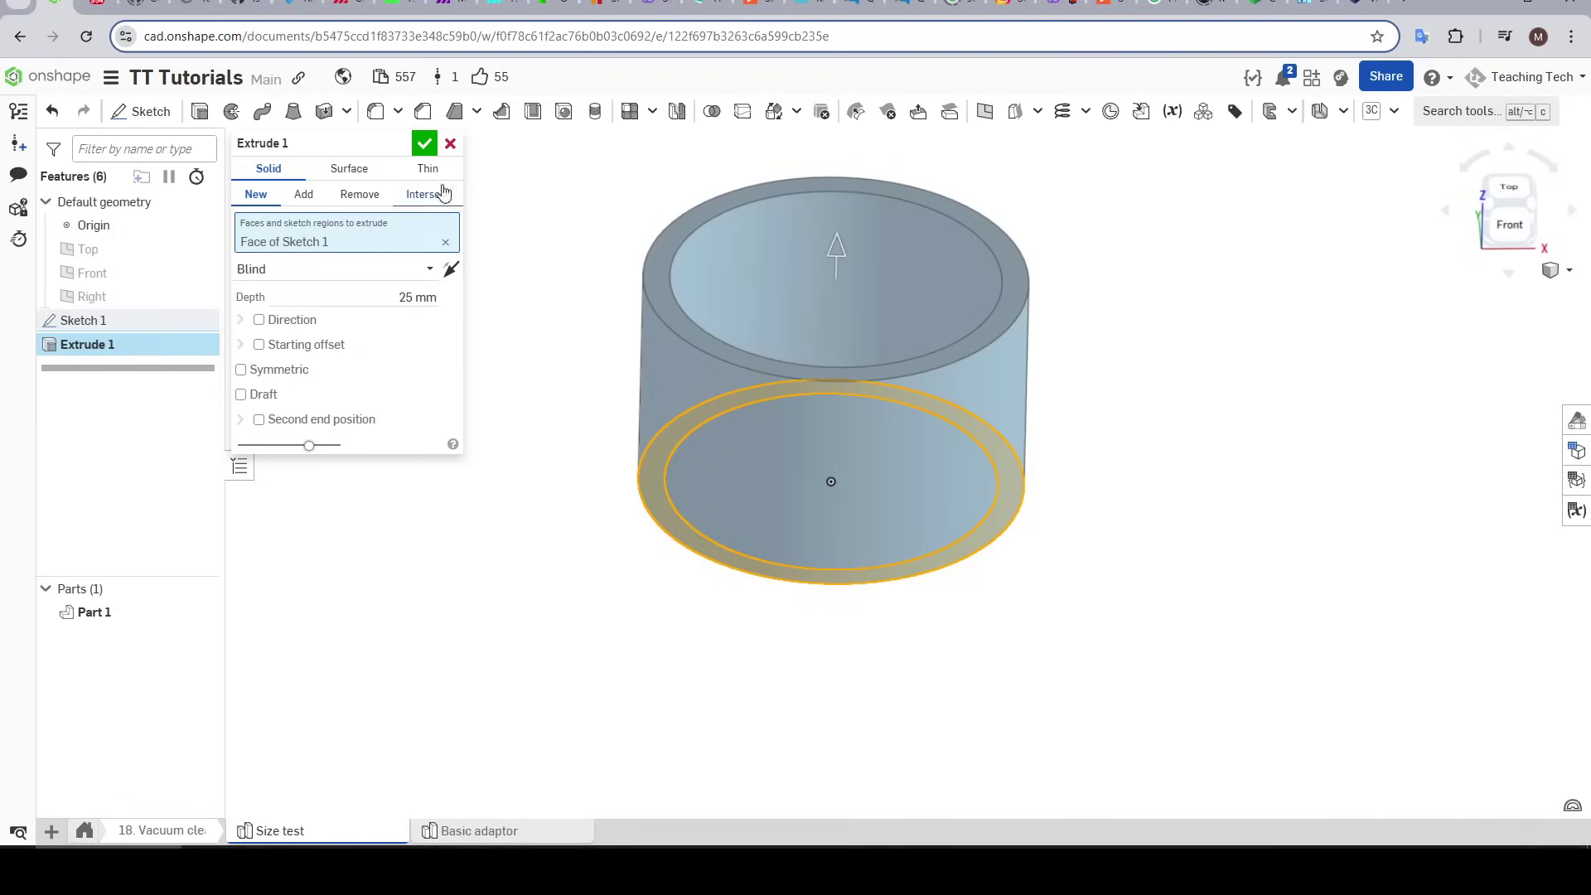
pyautogui.click(424, 144)
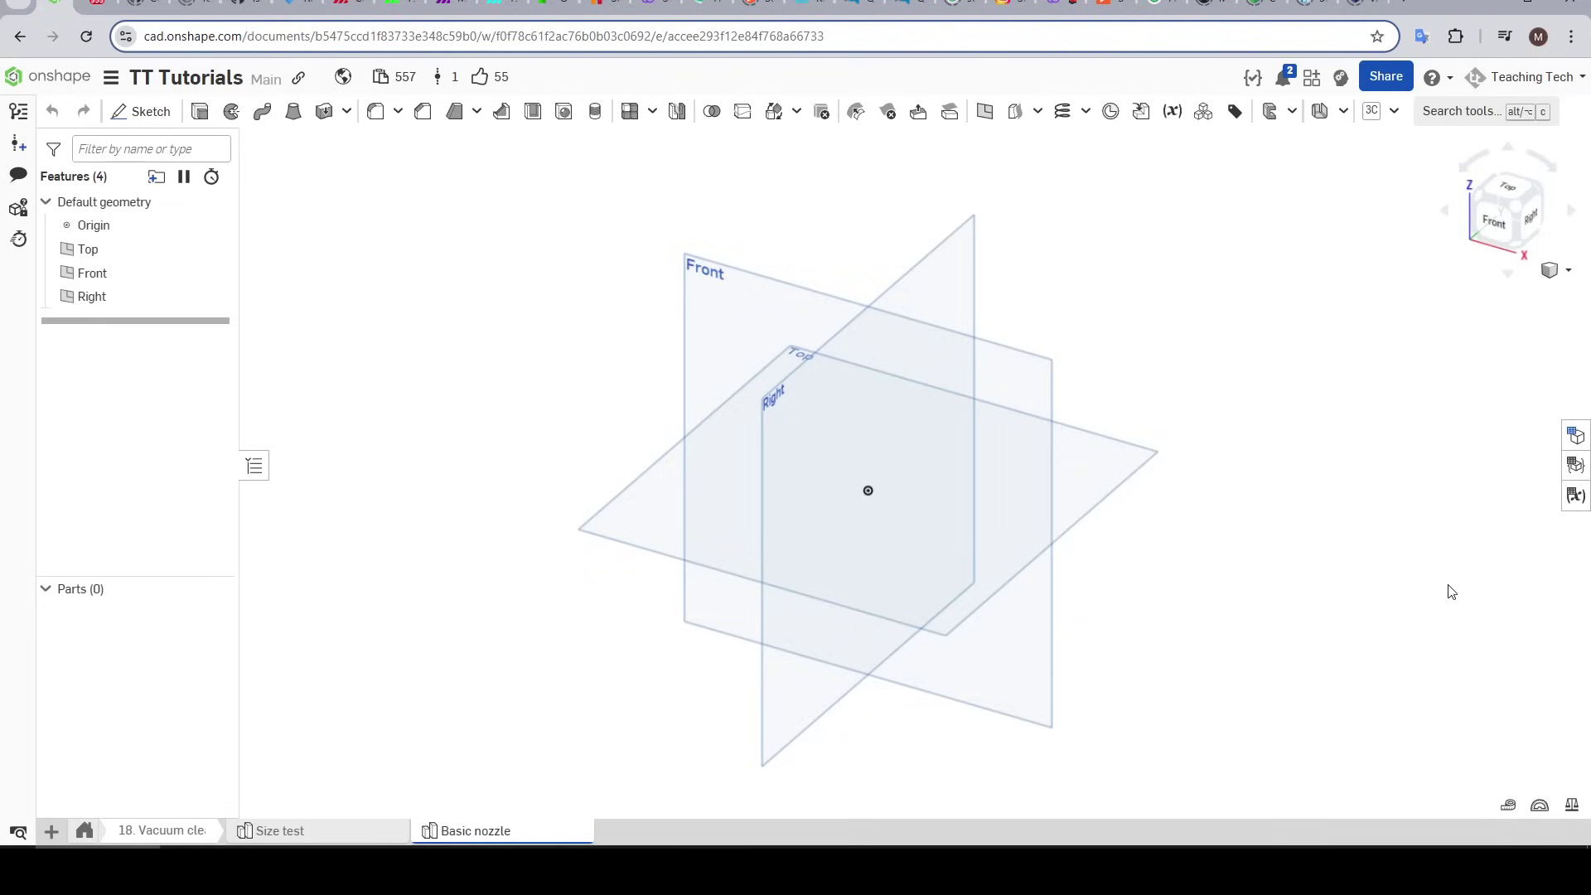
# Step: Start a sketch on the Top plane and draw a 35 mm diameter construction circle centred on the origin
pyautogui.hotkey('shift', 's')
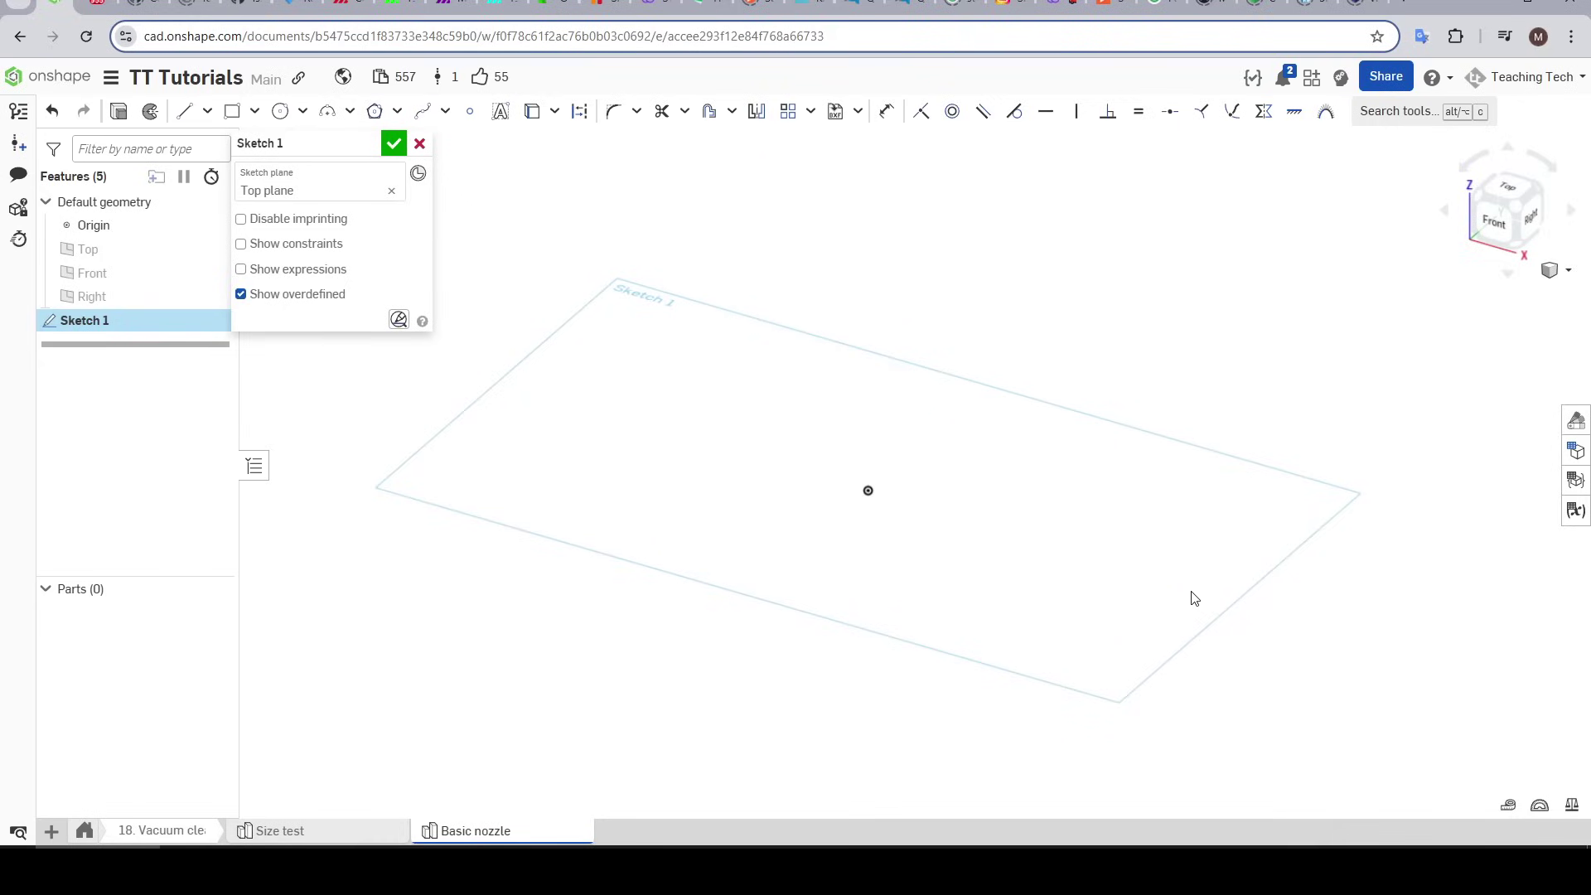
pyautogui.press('n')
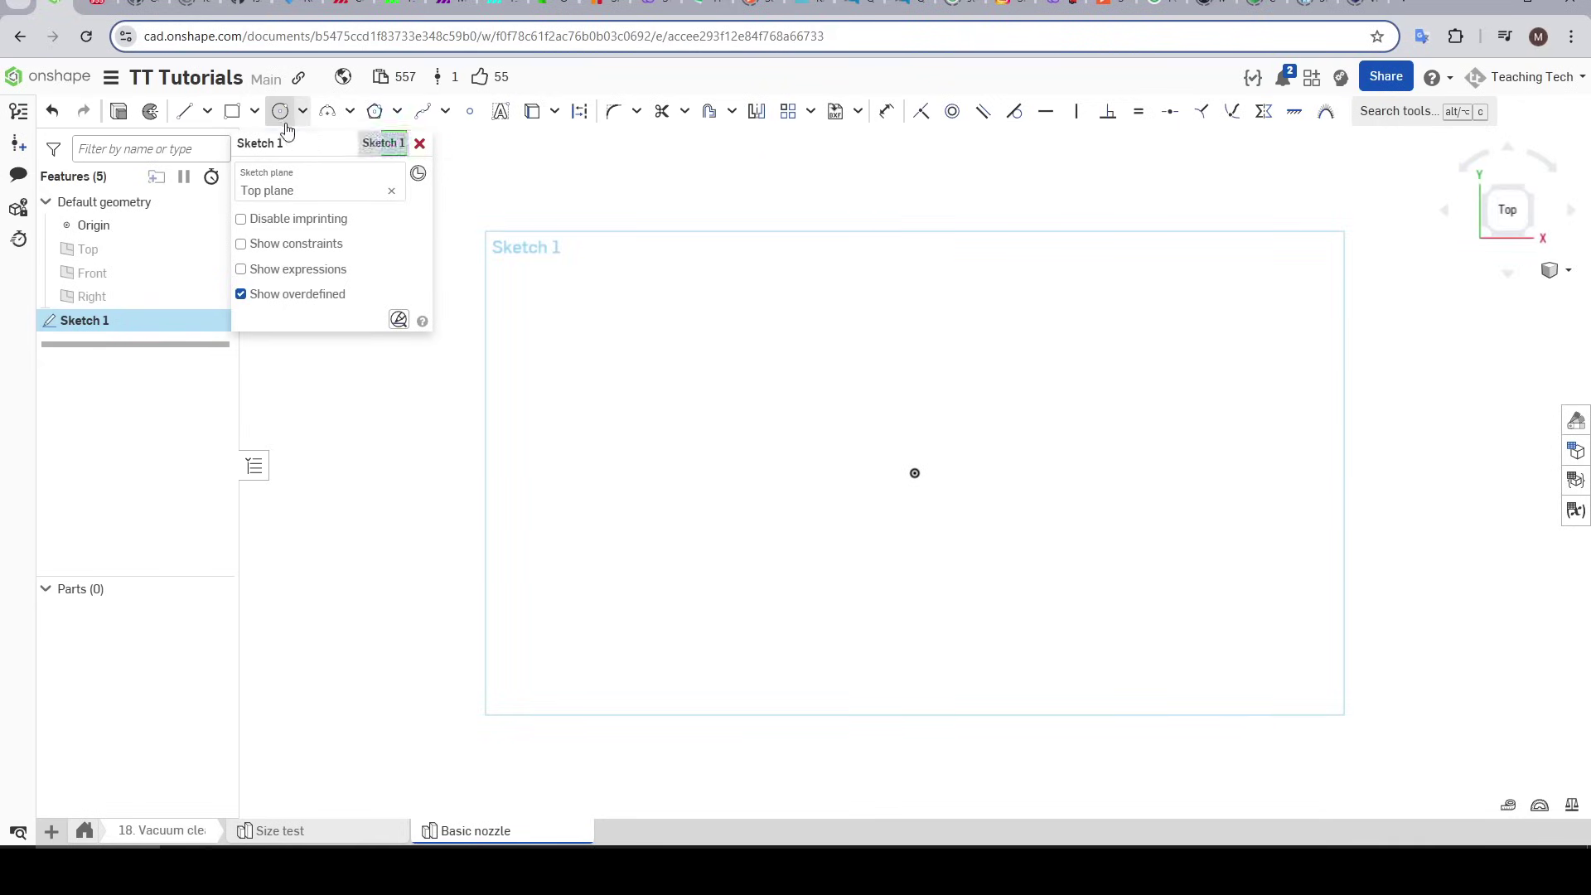
pyautogui.click(280, 110)
pyautogui.click(914, 473)
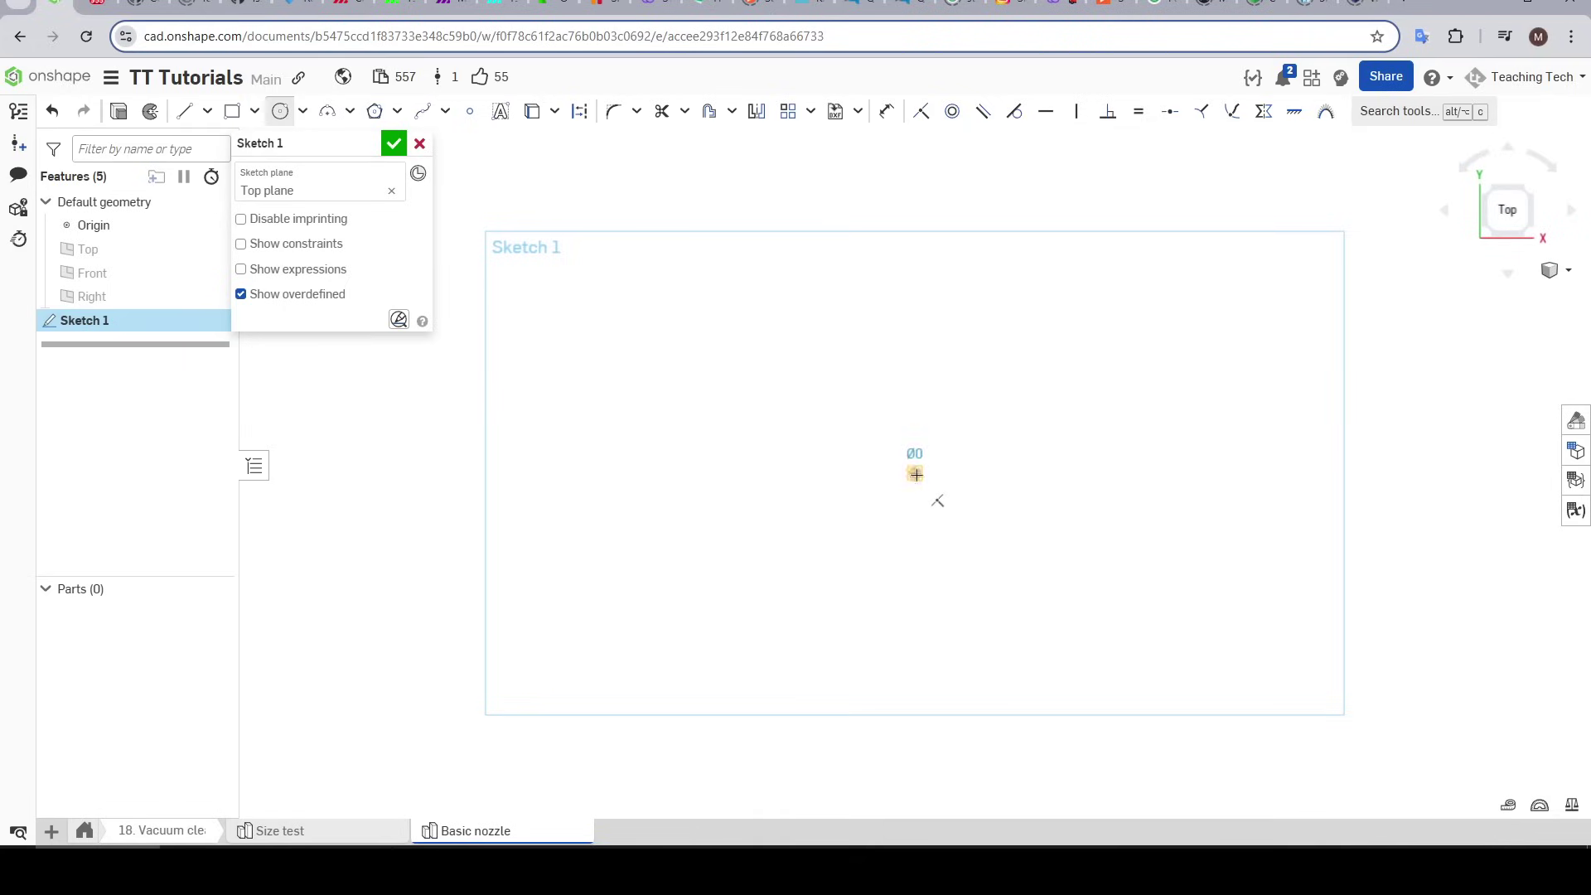
pyautogui.click(997, 512)
pyautogui.write('35')
pyautogui.press('Return')
pyautogui.press('Escape')
pyautogui.click(961, 489)
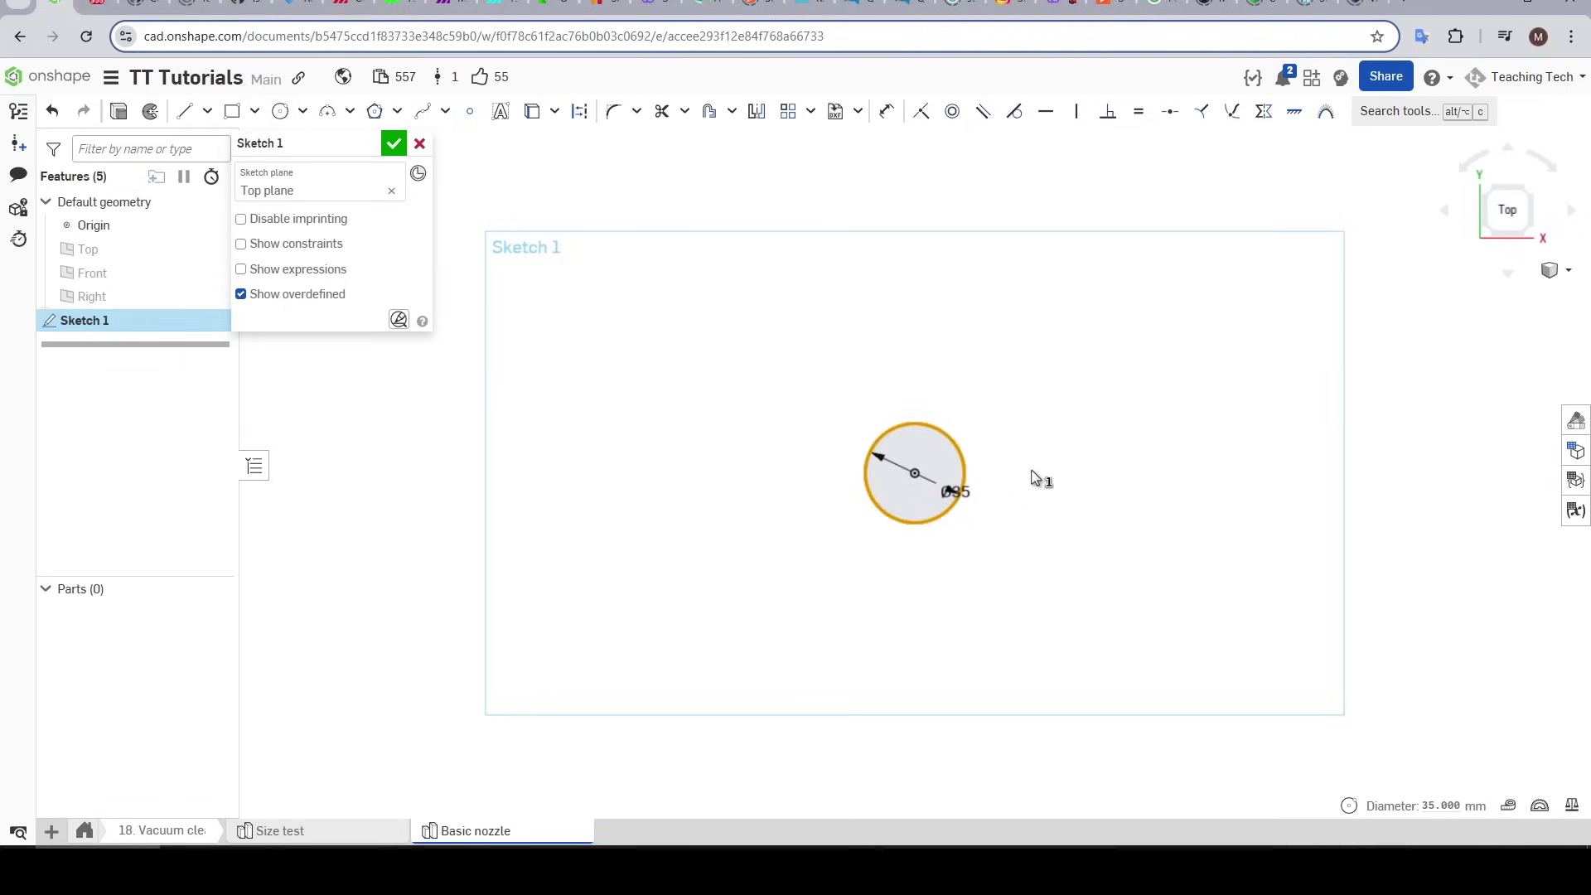
pyautogui.press('q')
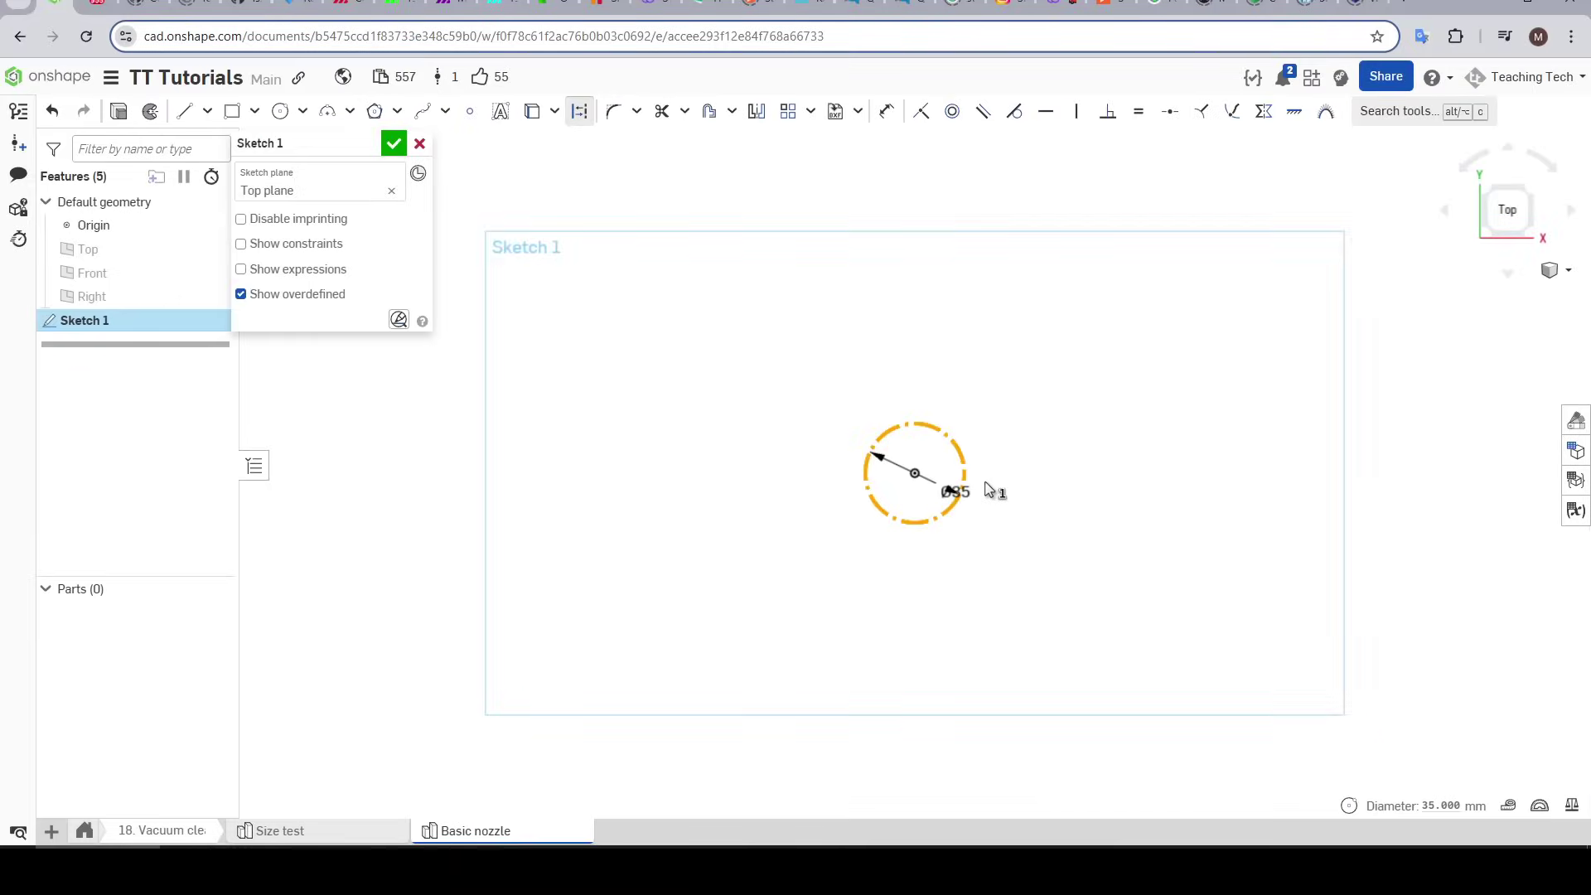
# Step: Draw a regular, non-construction circle about 47 mm in diameter around the construction circle, centred on the origin
pyautogui.scroll(3, 986, 490)
pyautogui.scroll(1, 987, 490)
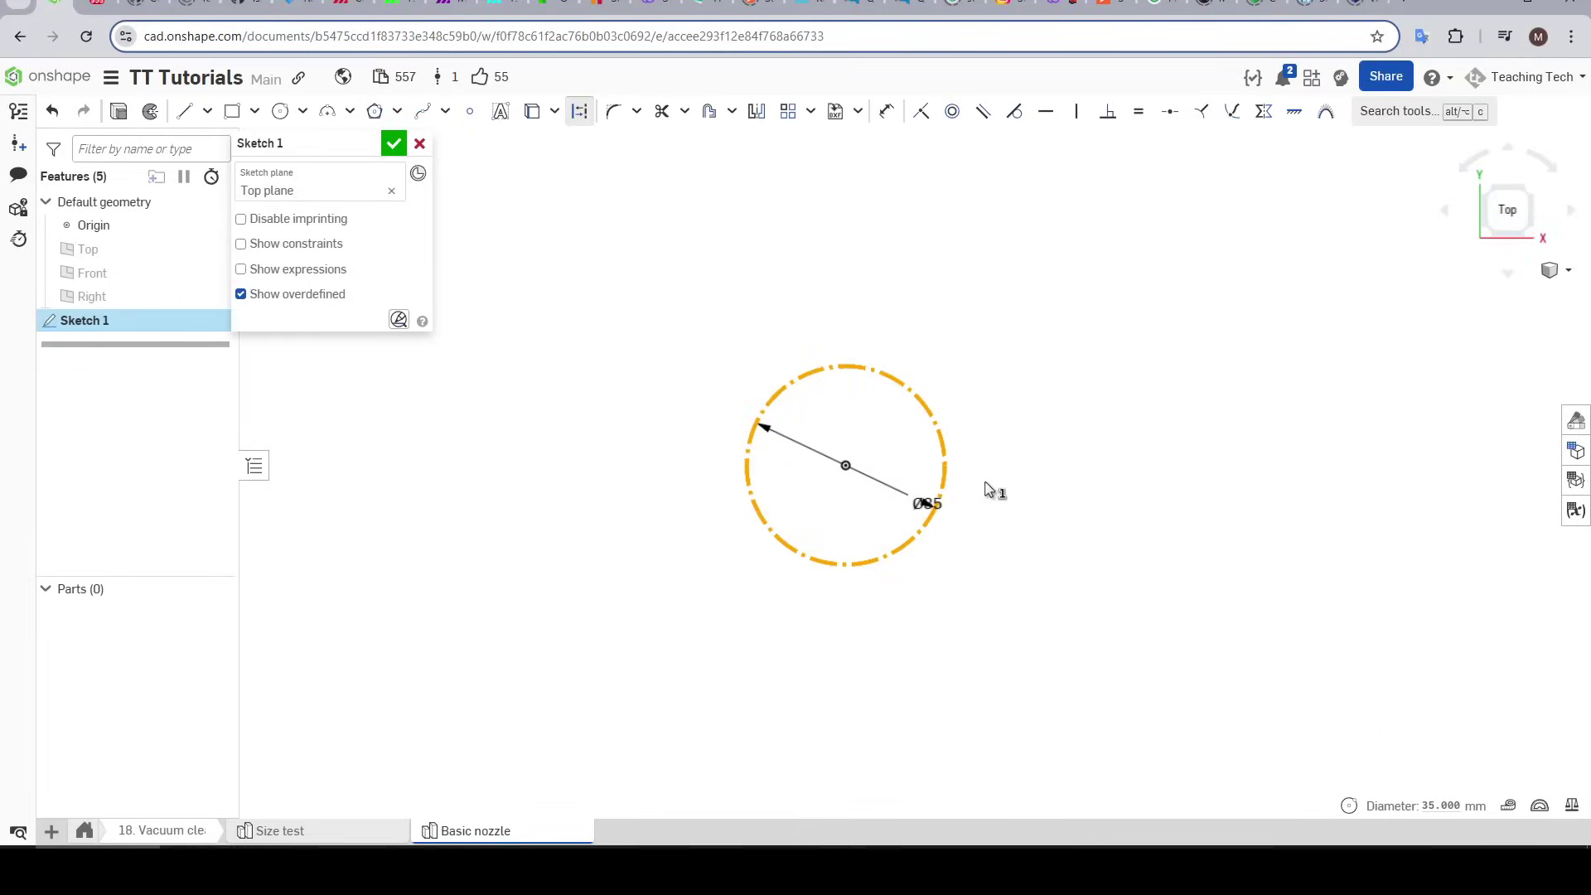
pyautogui.press('c')
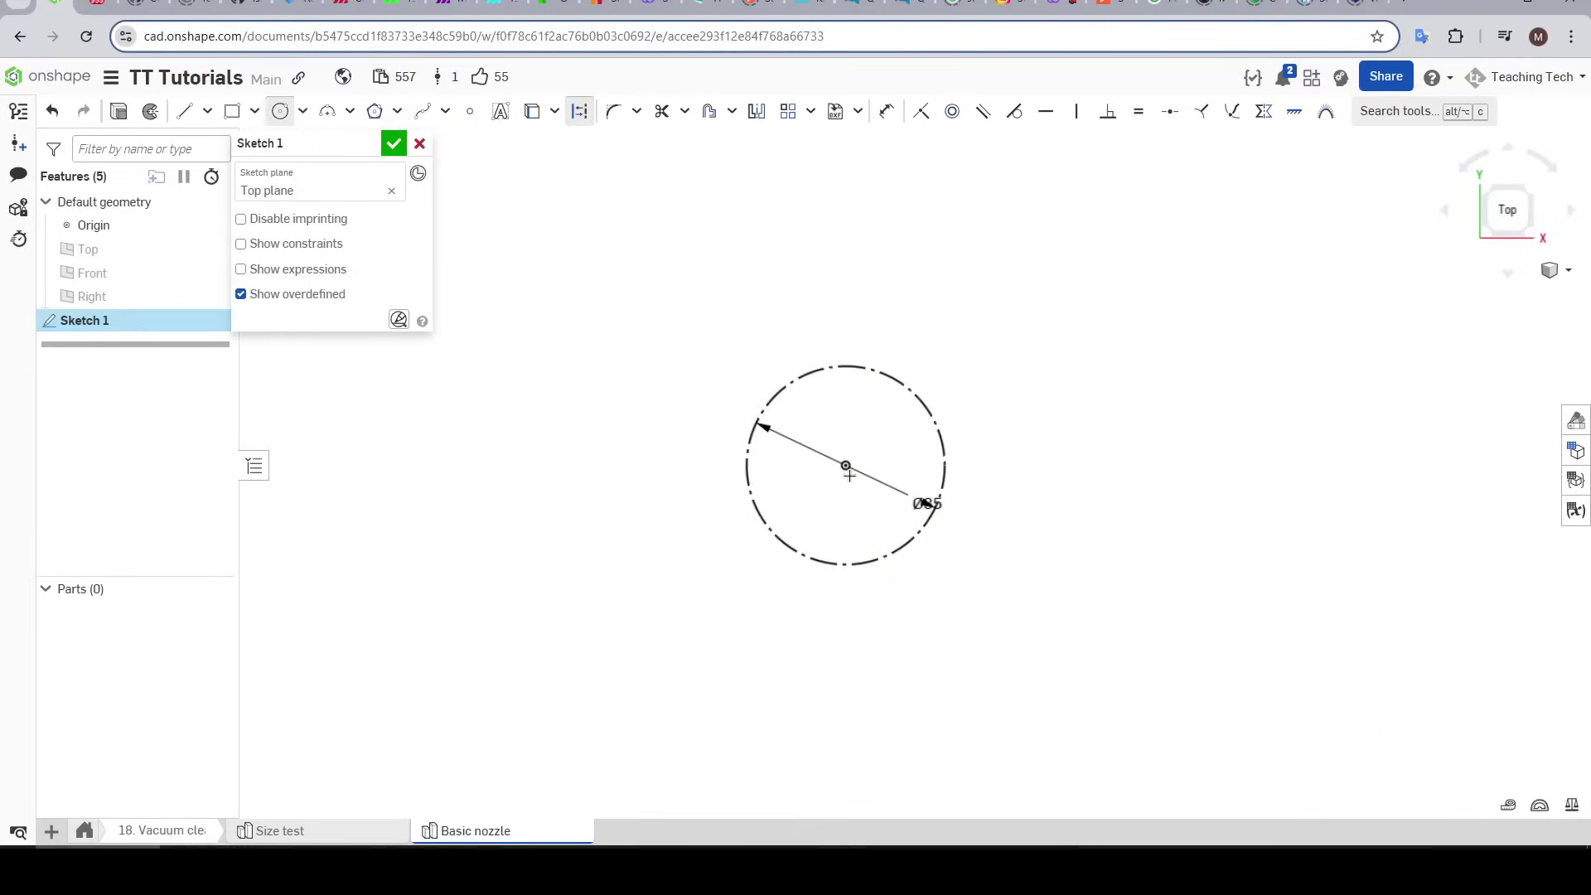
pyautogui.click(844, 467)
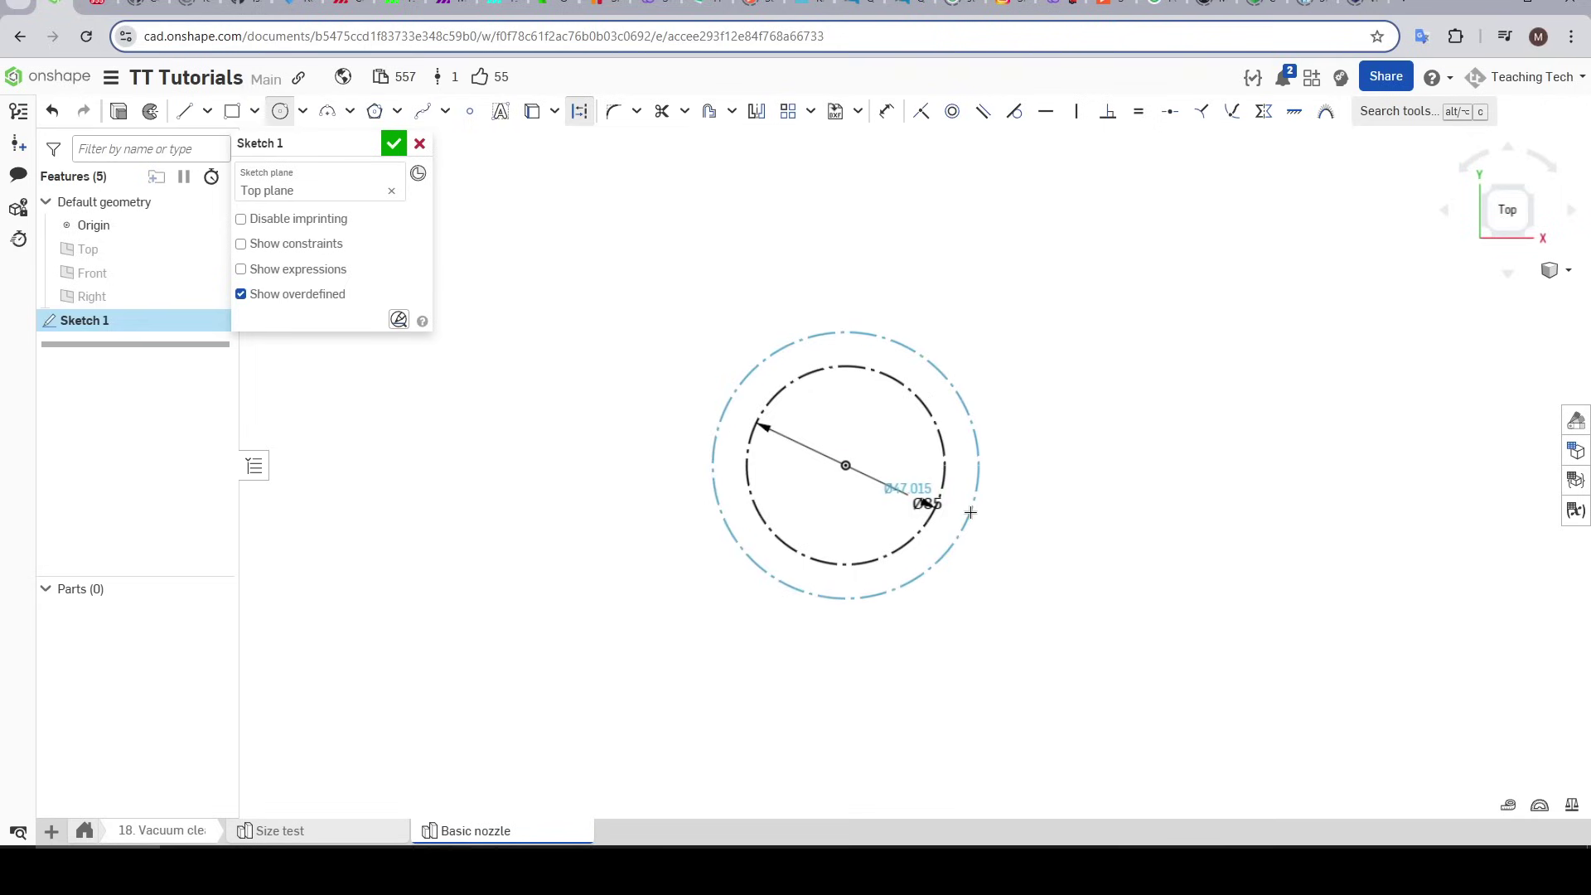
pyautogui.press('q')
pyautogui.click(970, 512)
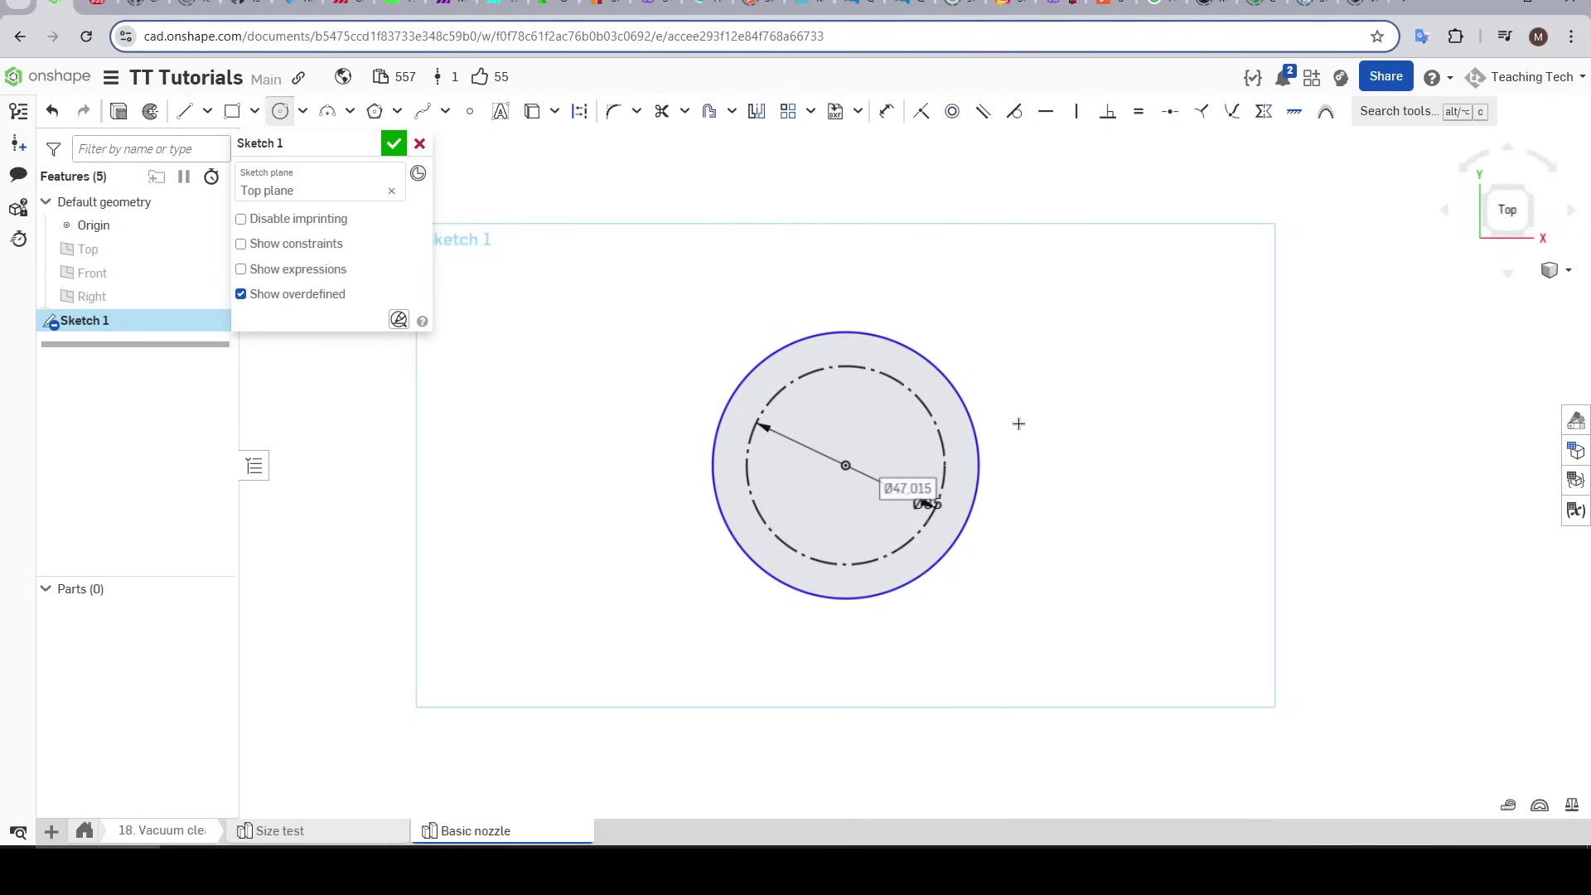
# Step: Dimension the gap between the construction circle and the outer circle as 2.8 mm
pyautogui.press('Escape')
pyautogui.click(932, 409)
pyautogui.click(961, 400)
pyautogui.click(1068, 492)
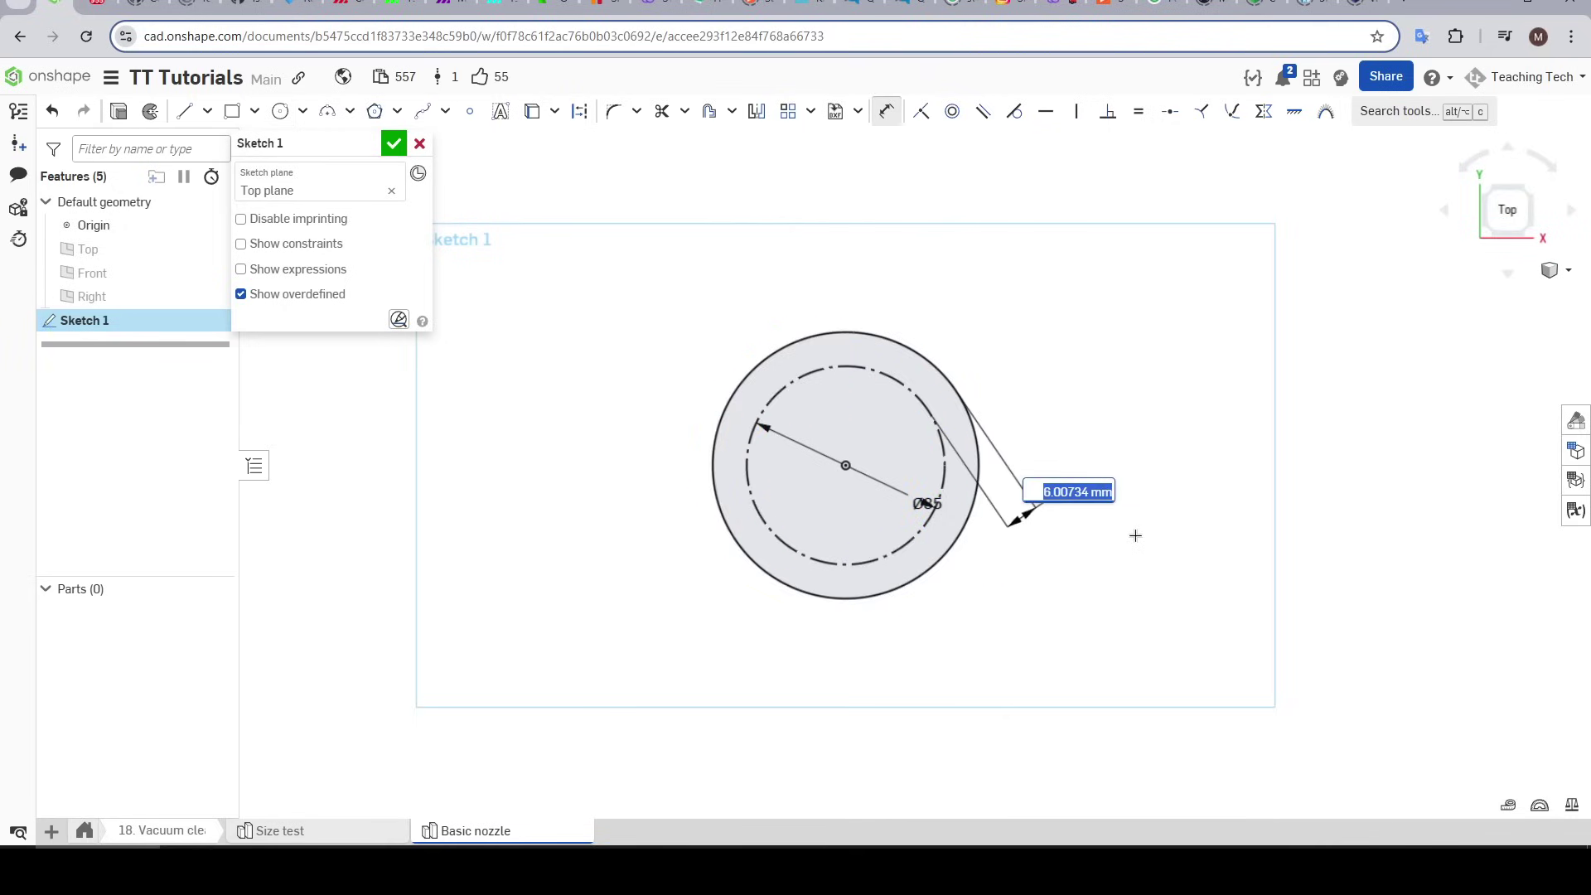
pyautogui.write('2.8')
pyautogui.press('Return')
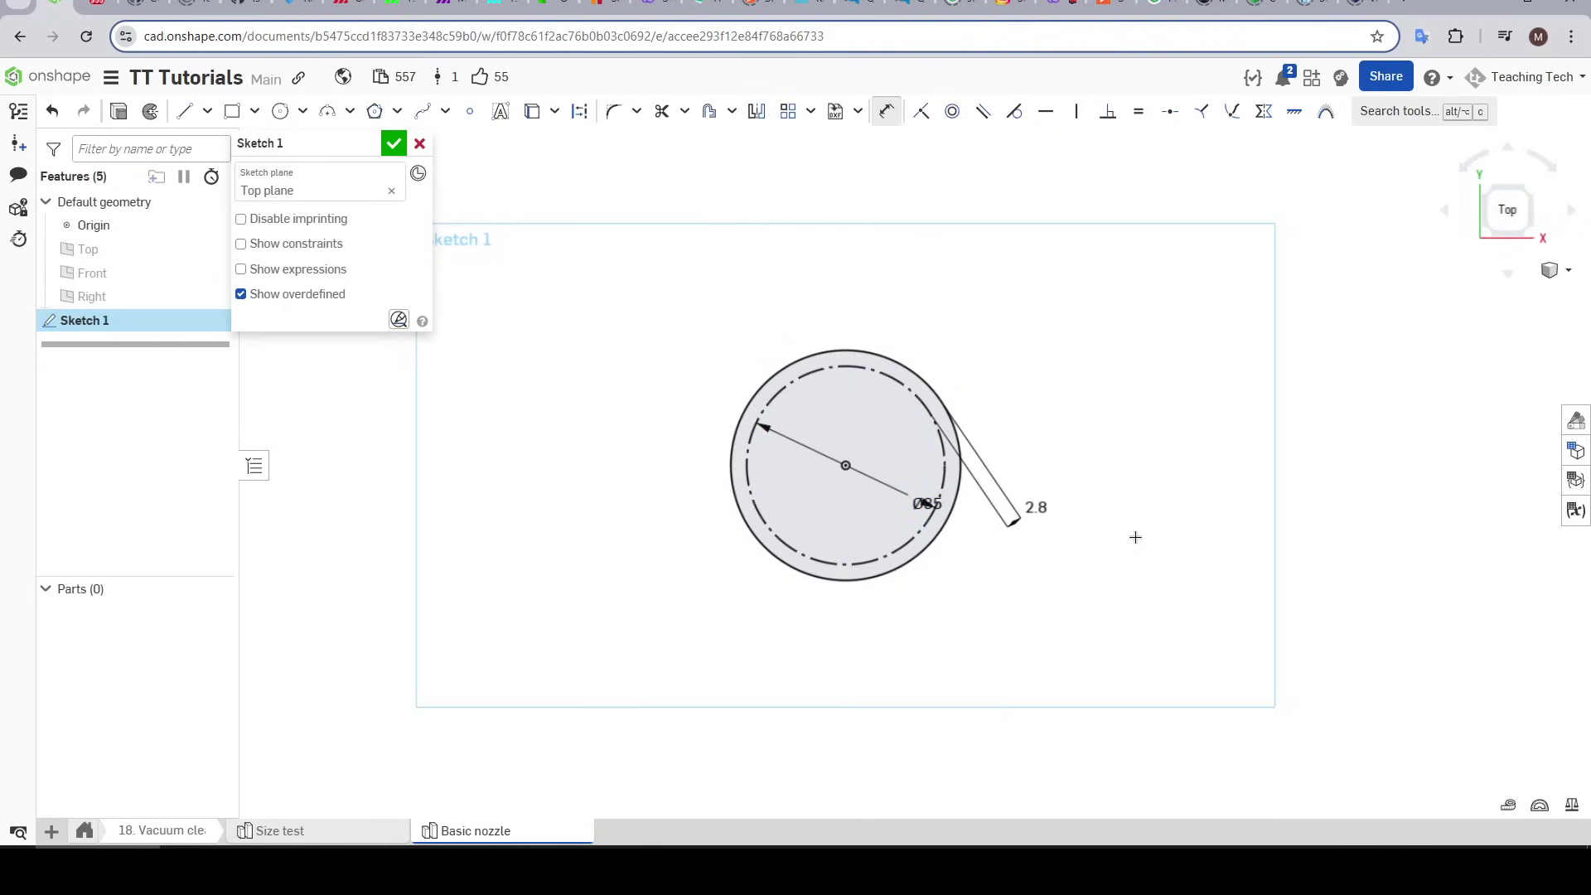
# Step: Finish the sketch and extrude the full circular face as a new solid cylinder with 220 mm depth
pyautogui.click(393, 143)
pyautogui.click(201, 114)
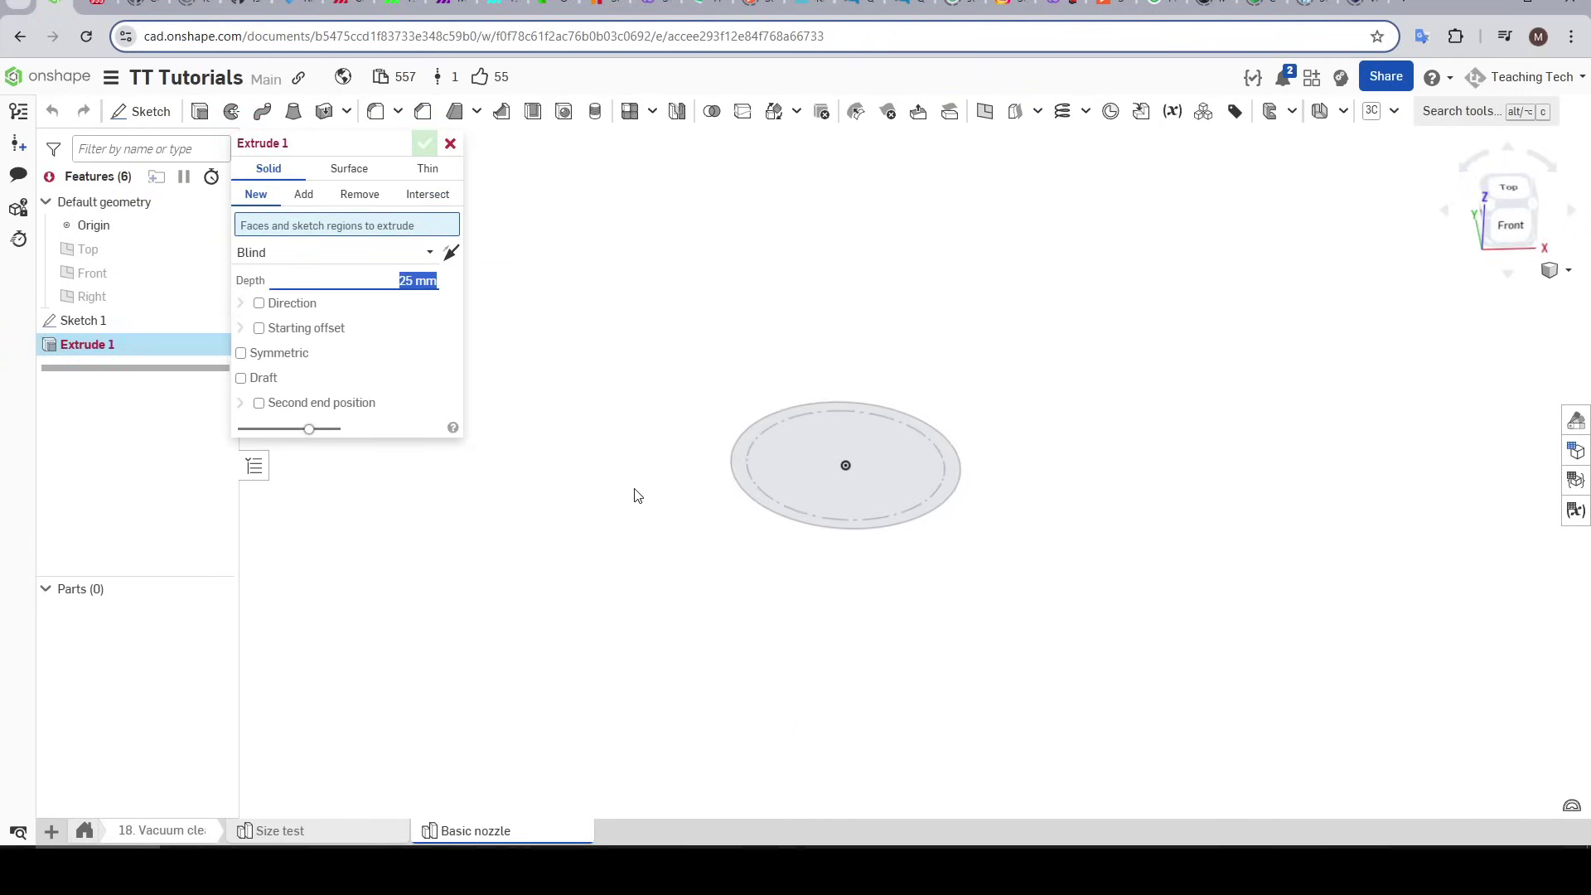
pyautogui.write('2')
pyautogui.press('Return')
pyautogui.click(862, 481)
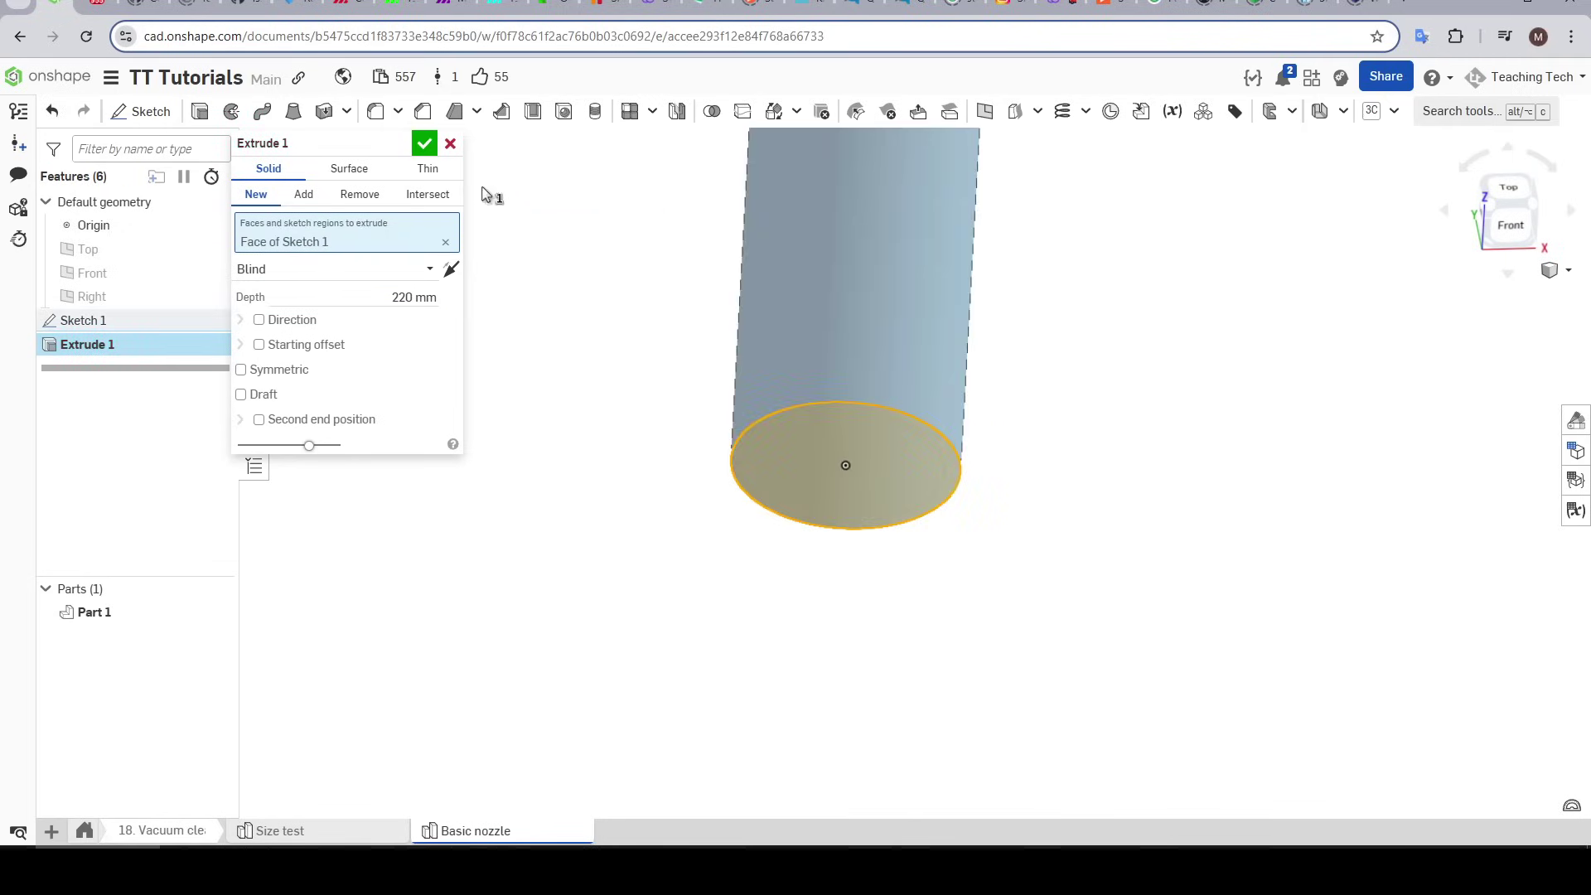
pyautogui.click(424, 143)
# Step: Start a sketch on the Front plane and draw a vertical construction line about 226 mm long from the origin past the cylinder's top
pyautogui.scroll(3, 762, 439)
pyautogui.moveTo(767, 454); pyautogui.dragTo(723, 613, button='middle')
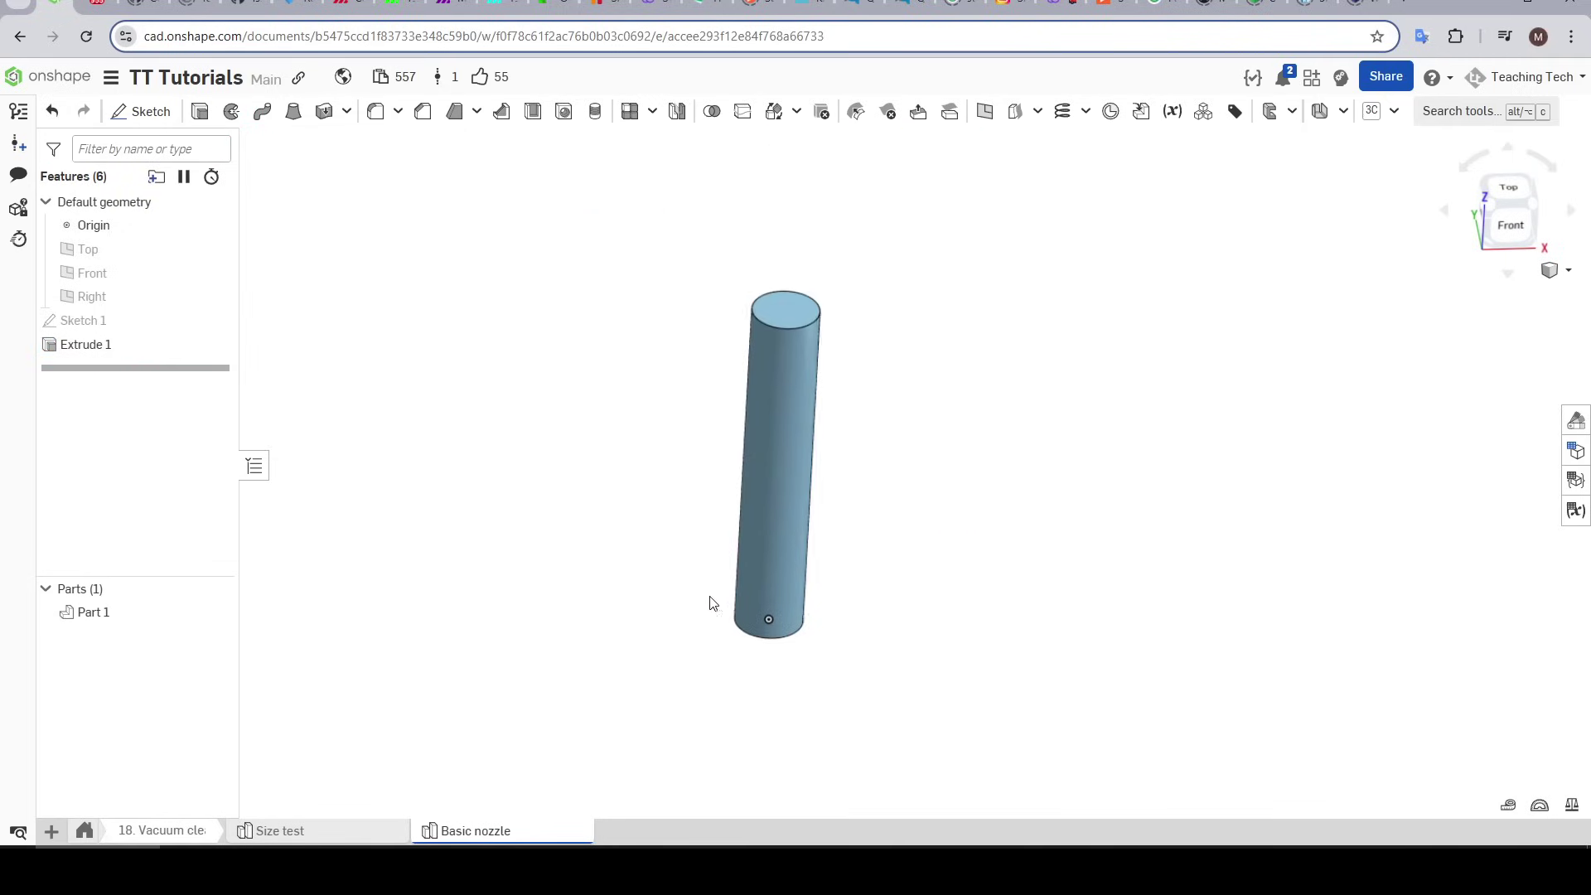
pyautogui.click(151, 113)
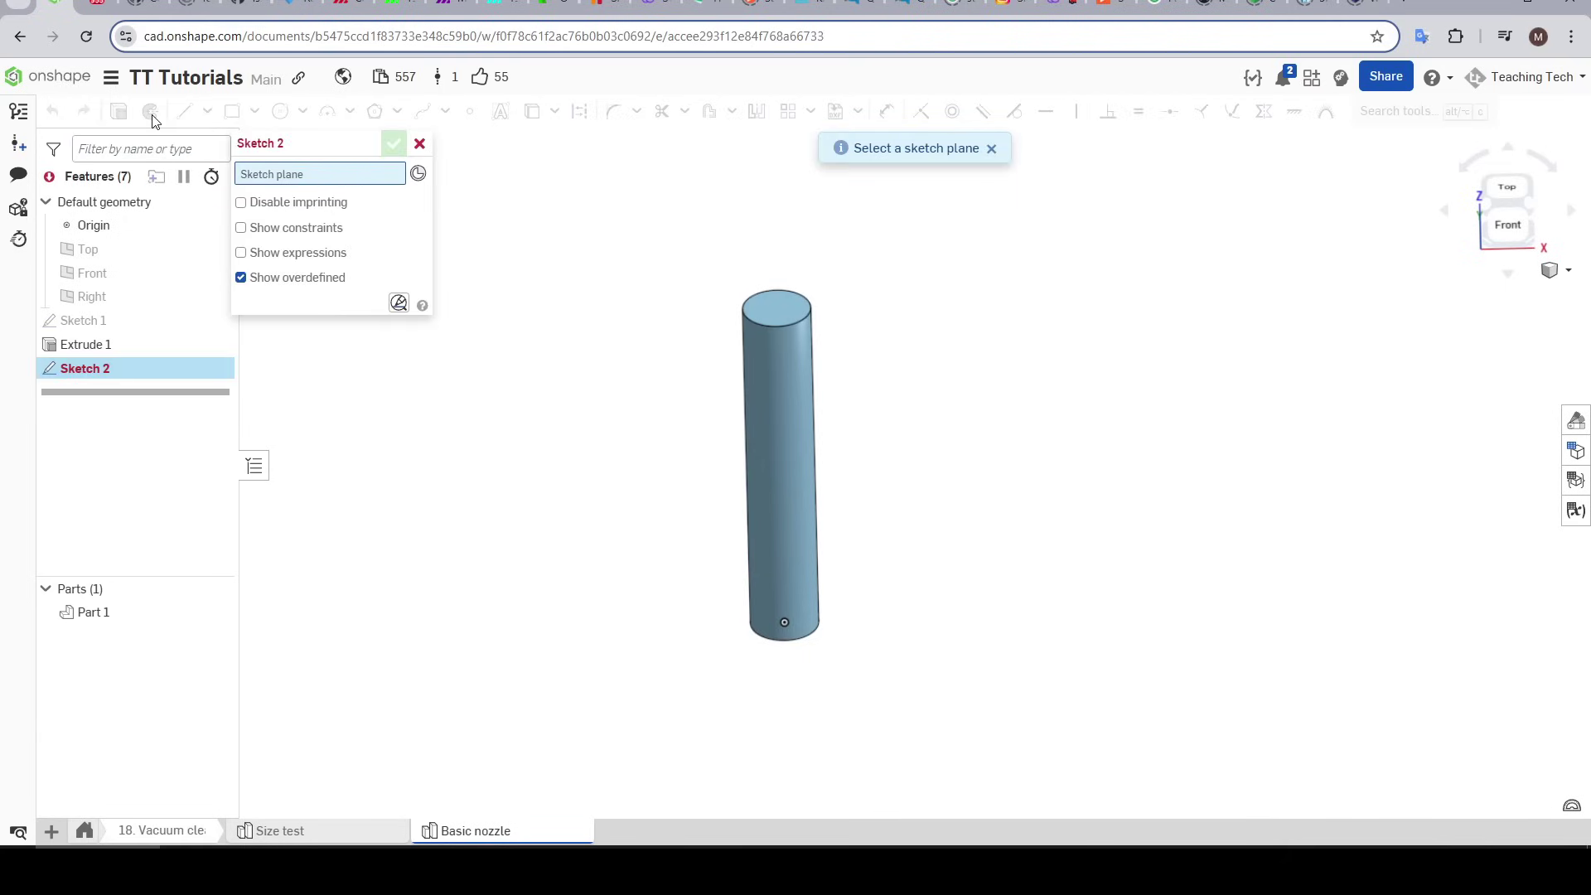
pyautogui.click(122, 279)
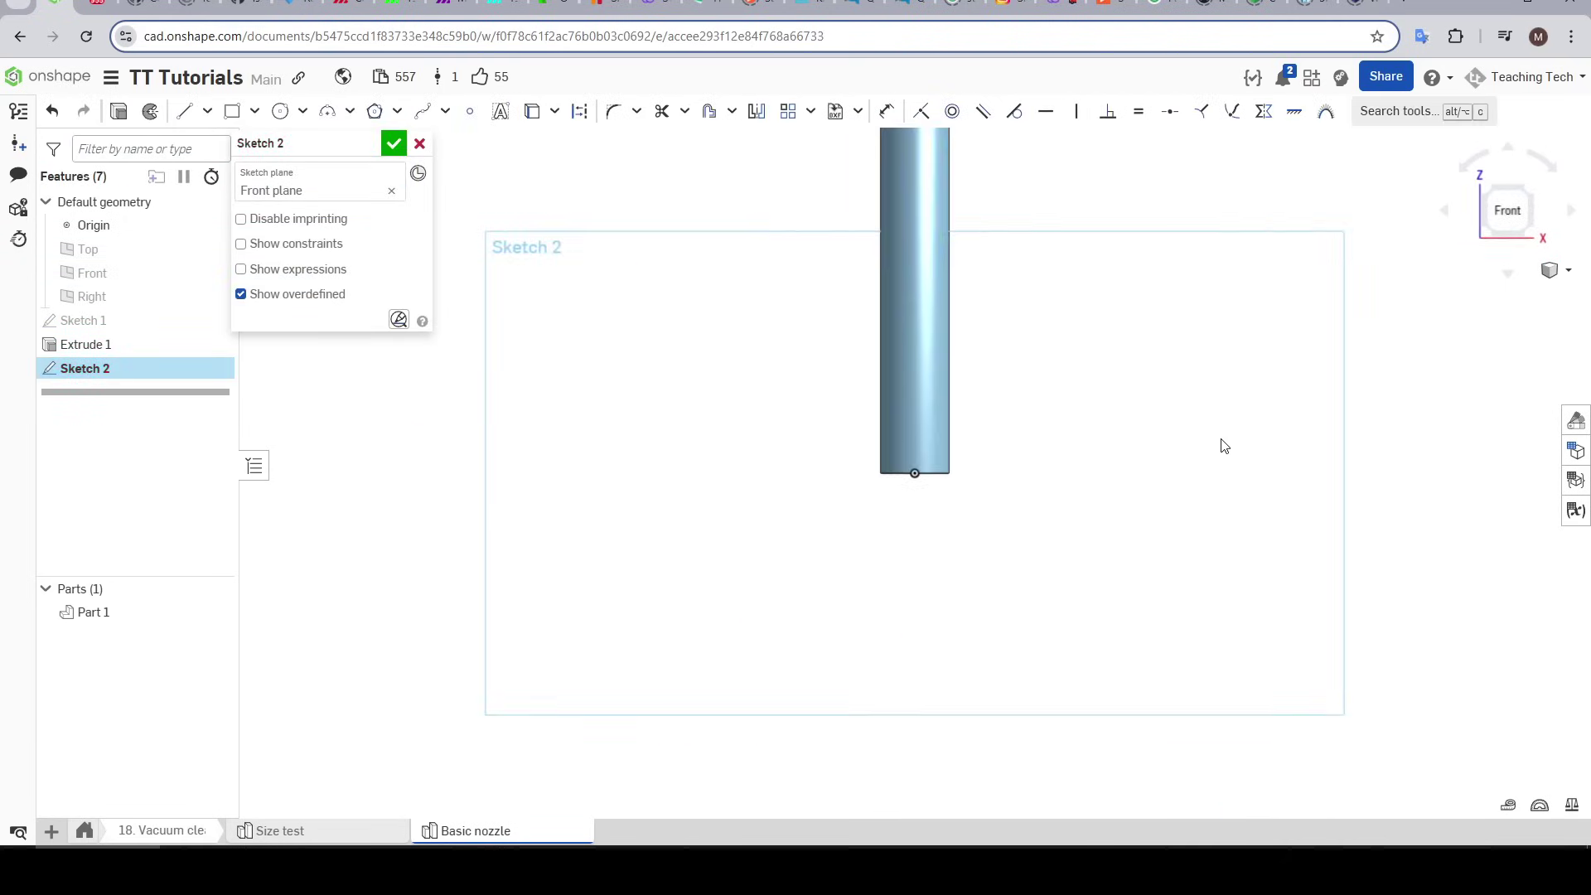
pyautogui.press('l')
pyautogui.click(880, 682)
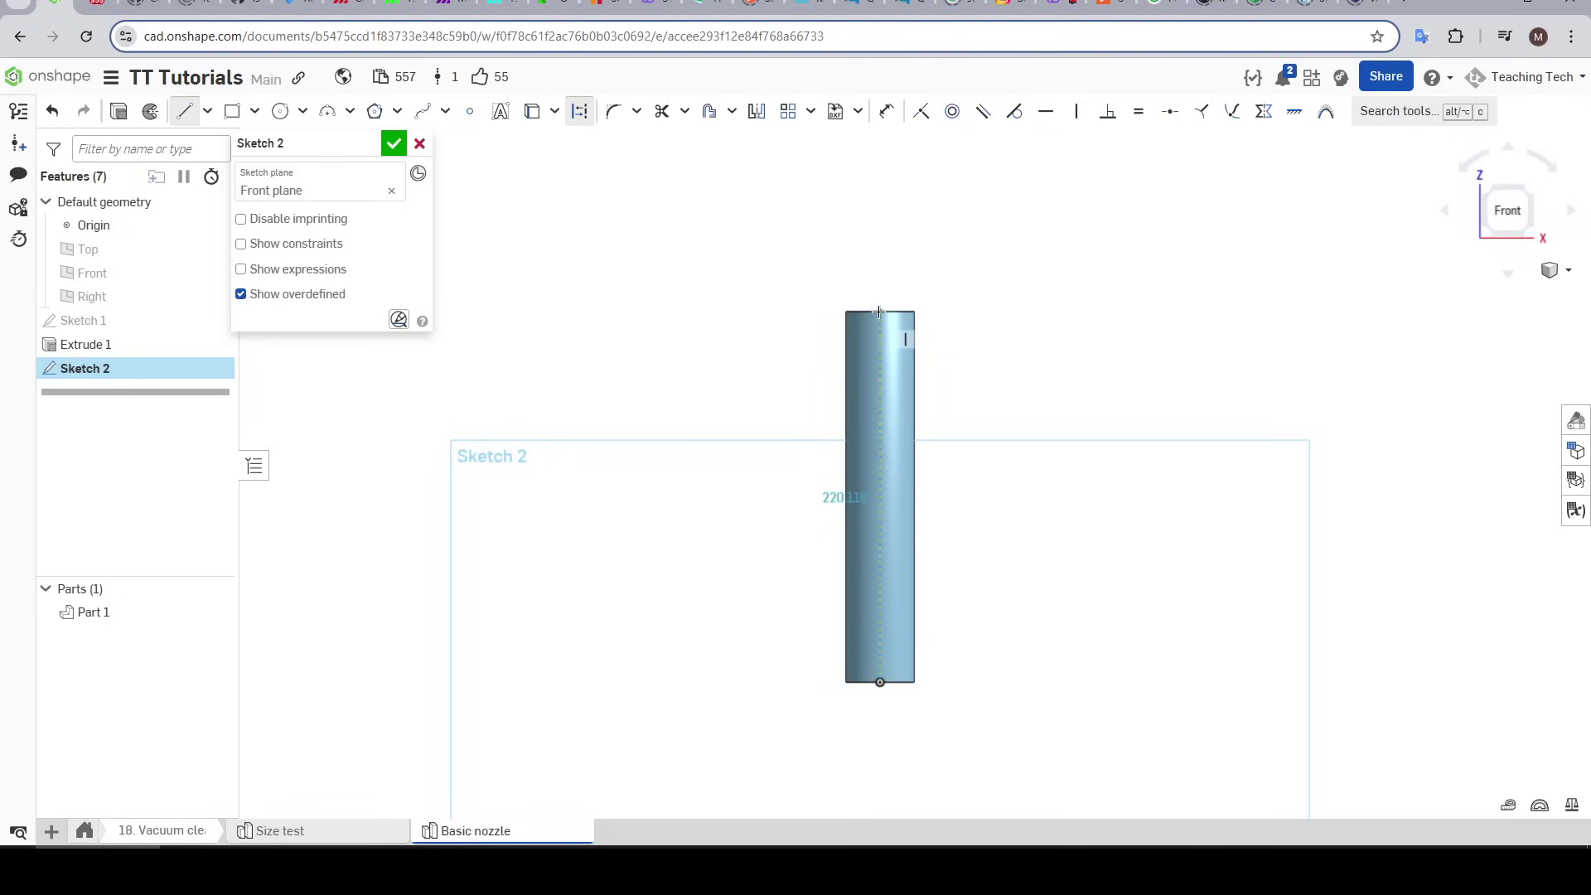
pyautogui.scroll(2, 878, 312)
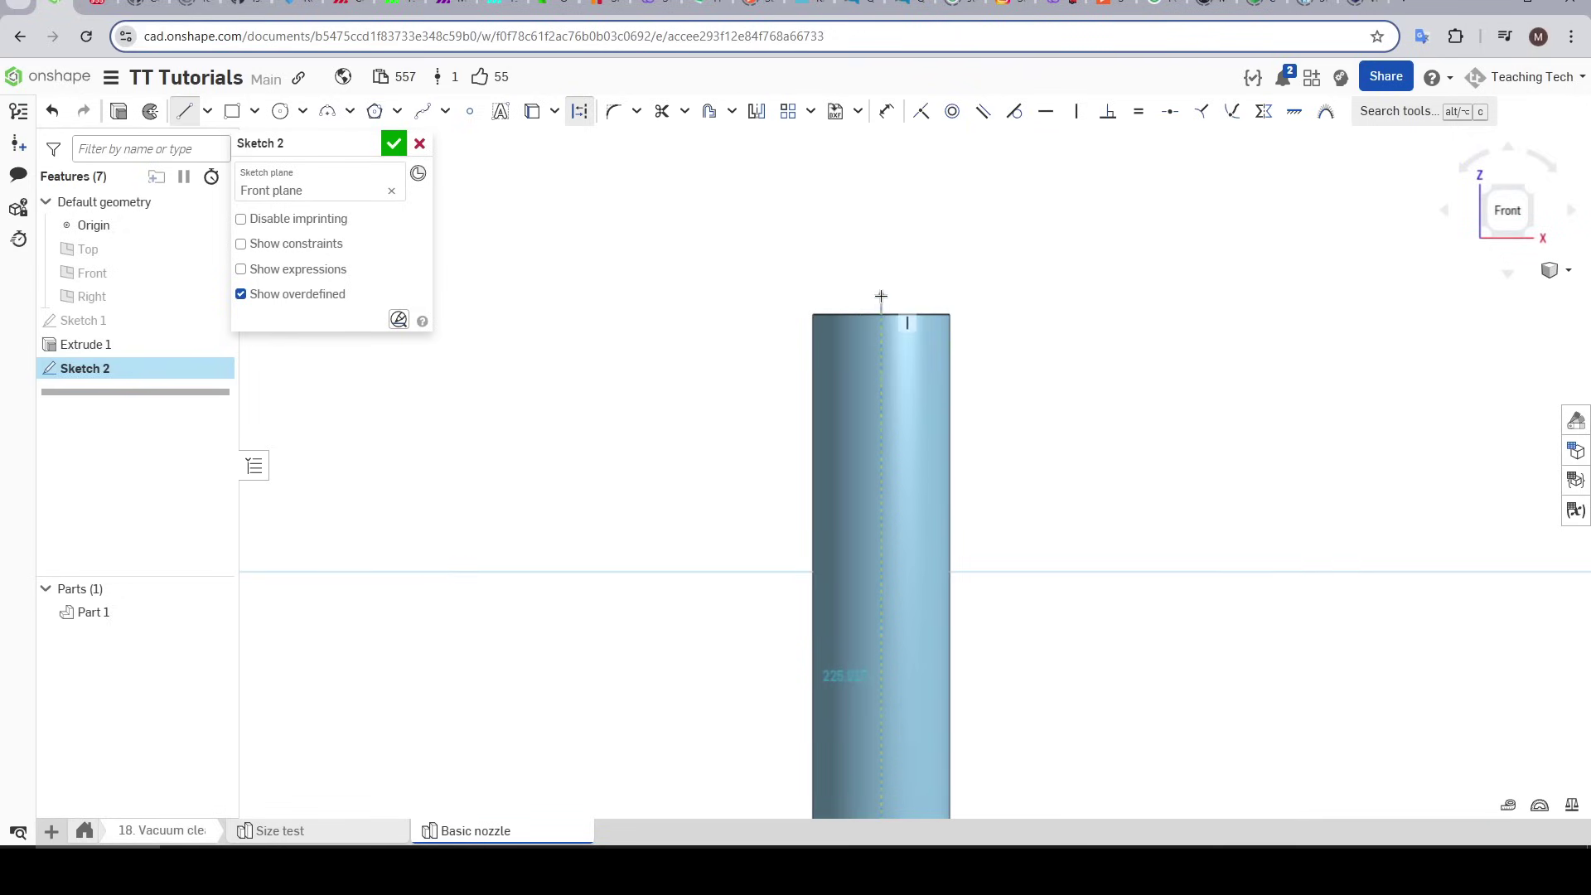
pyautogui.click(881, 296)
# Step: Make the construction line's upper endpoint coincident with the cylinder's top edge
pyautogui.click(920, 111)
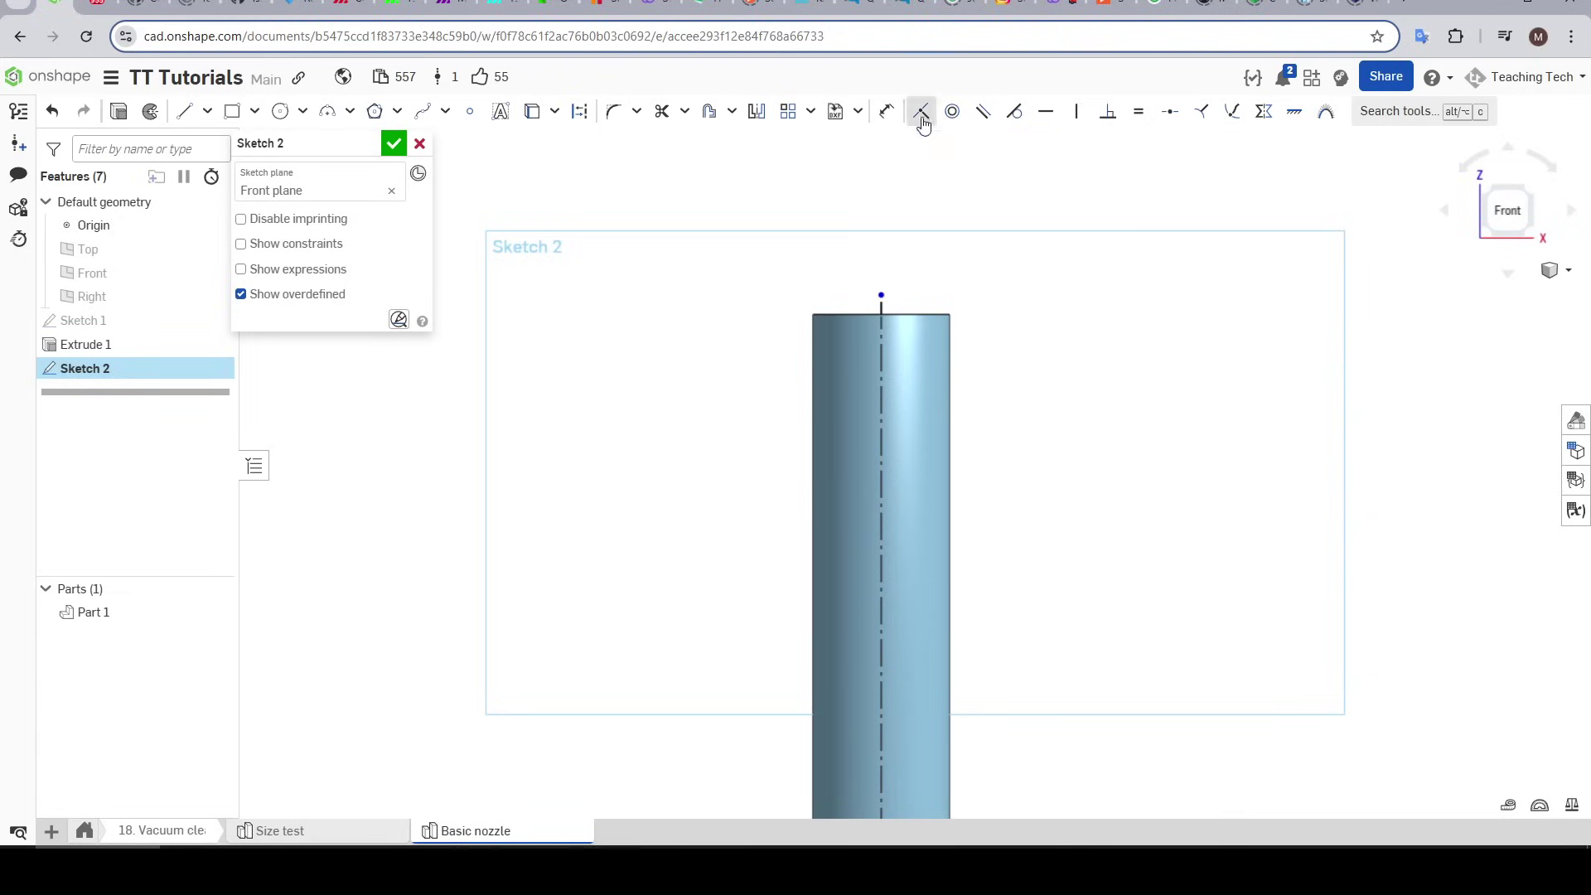
pyautogui.click(881, 292)
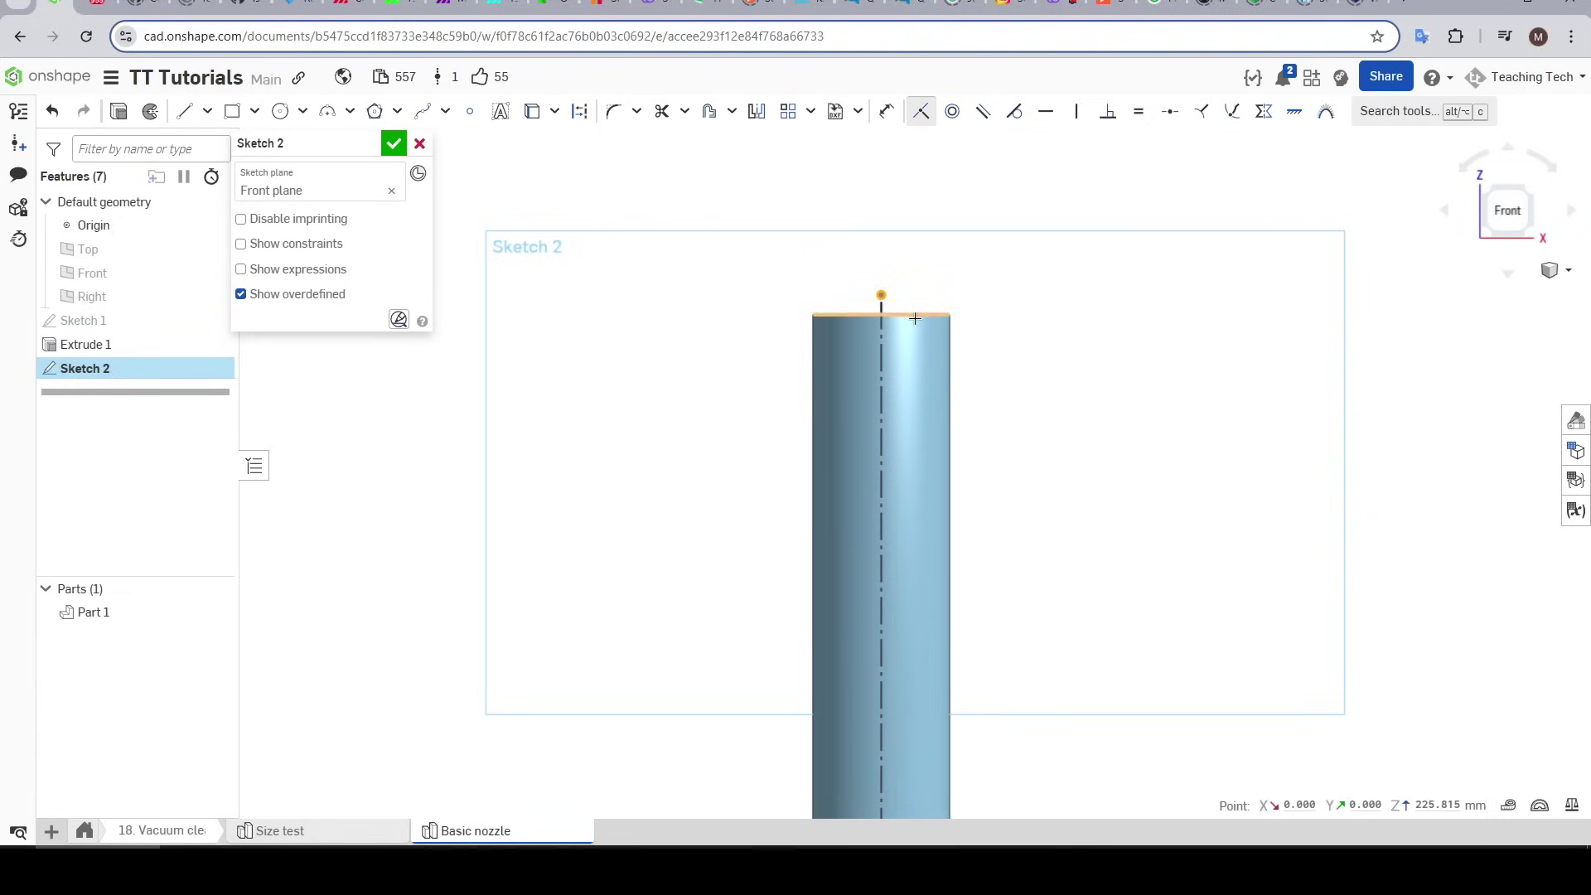
pyautogui.click(880, 315)
# Step: Draw a nearly vertical solid line from the cylinder's top edge down its body, just left of the centre line
pyautogui.scroll(-1, 1055, 373)
pyautogui.press('l')
pyautogui.click(891, 321)
pyautogui.scroll(-3, 909, 347)
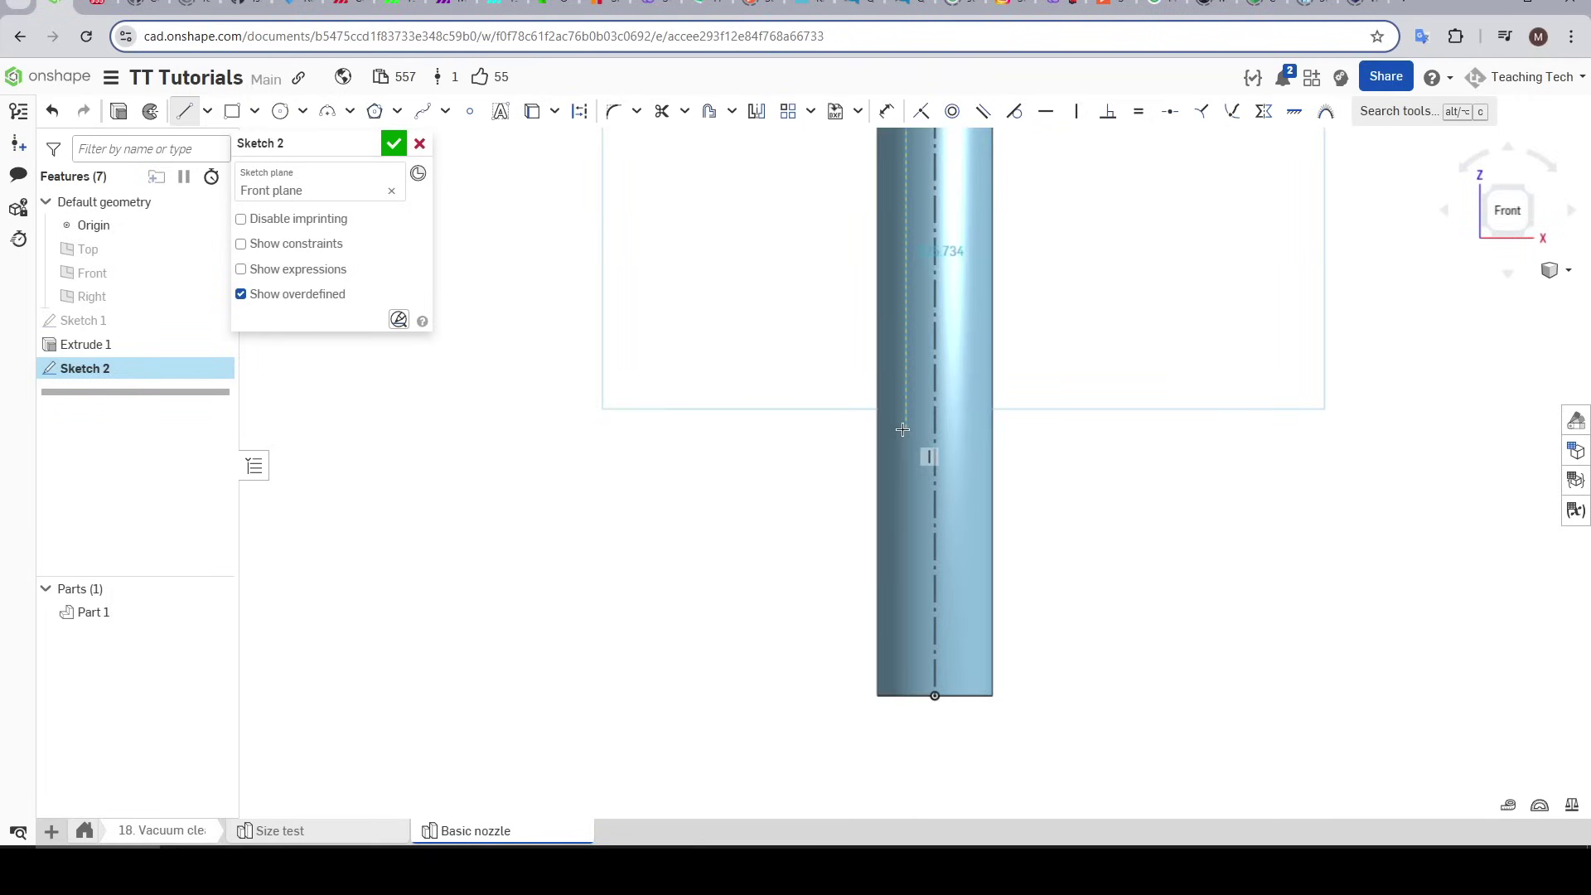
pyautogui.scroll(3, 903, 419)
pyautogui.click(898, 469)
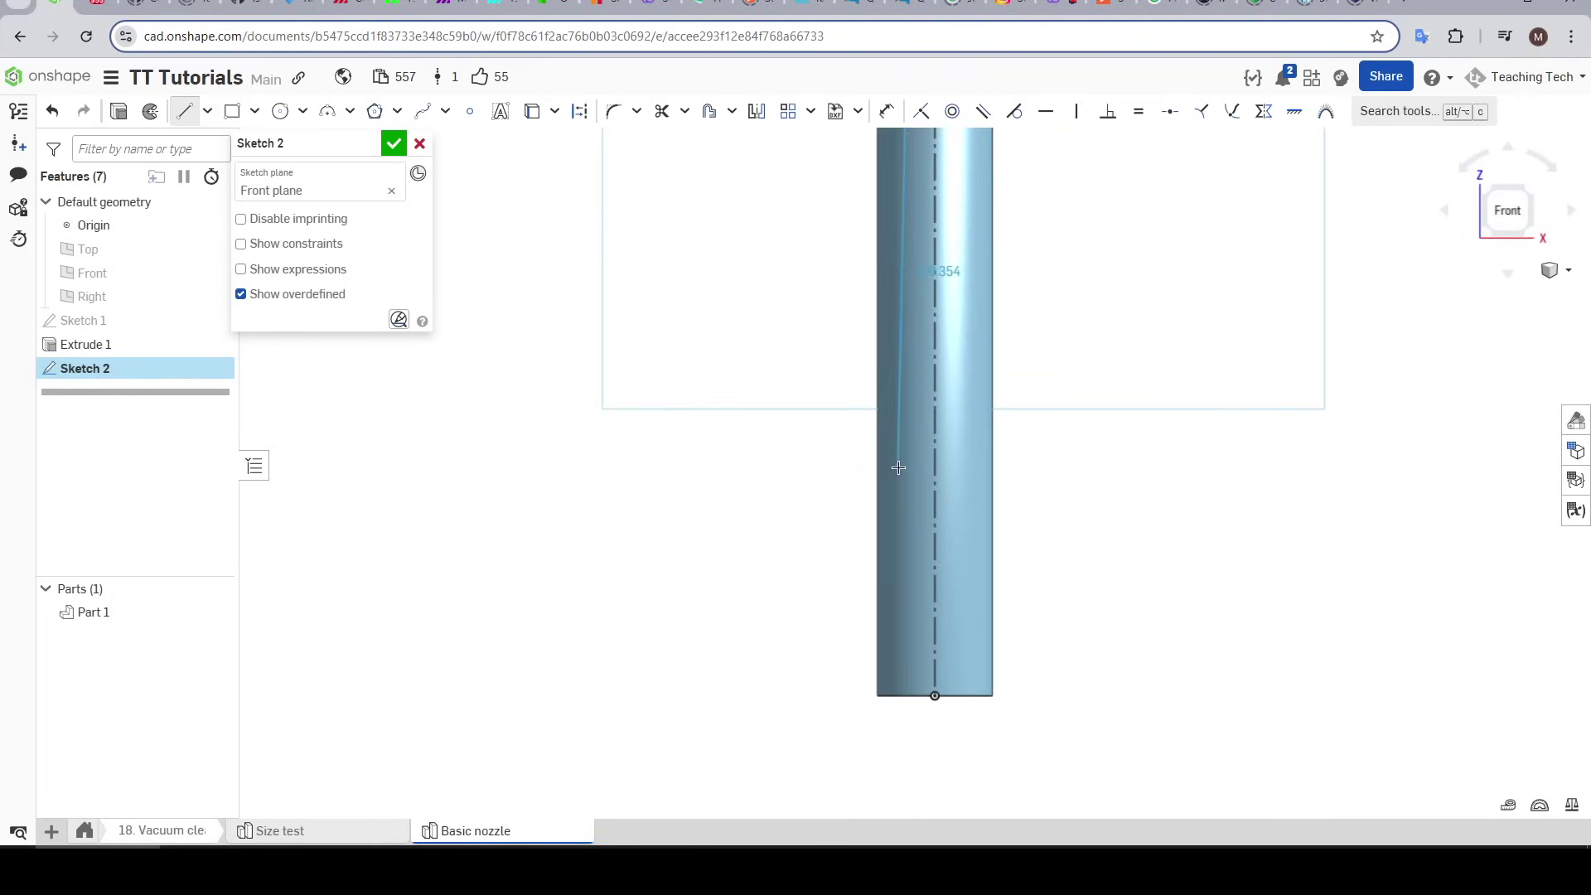
# Step: Draw a tangent arc of about 47 mm radius from the line's lower end, curving outward past the cylinder's left side
pyautogui.press('a')
pyautogui.click(897, 472)
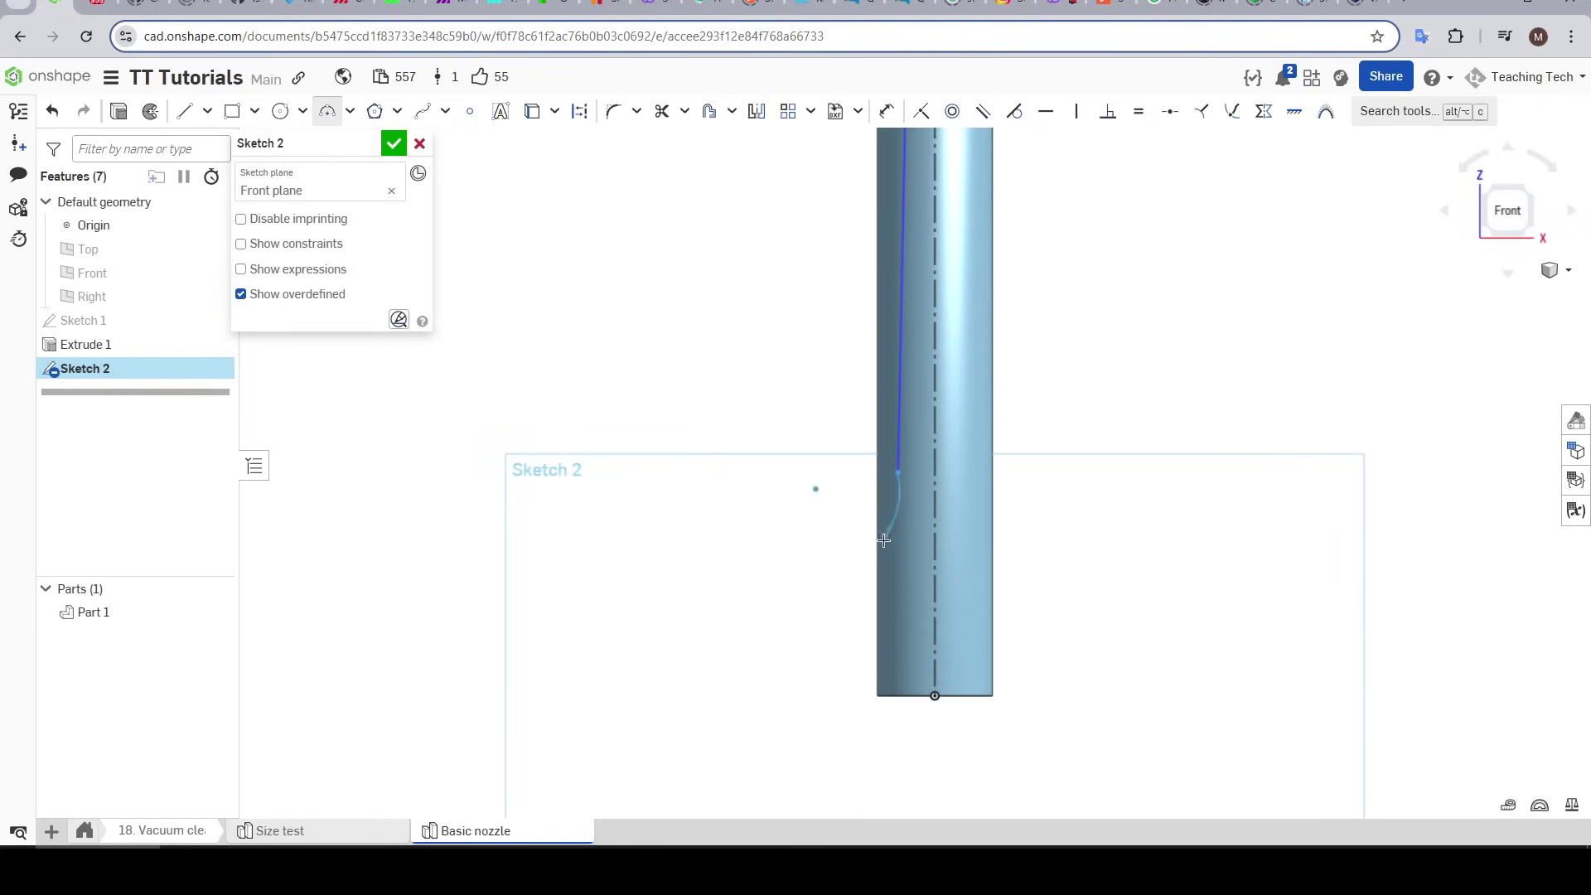
pyautogui.click(840, 580)
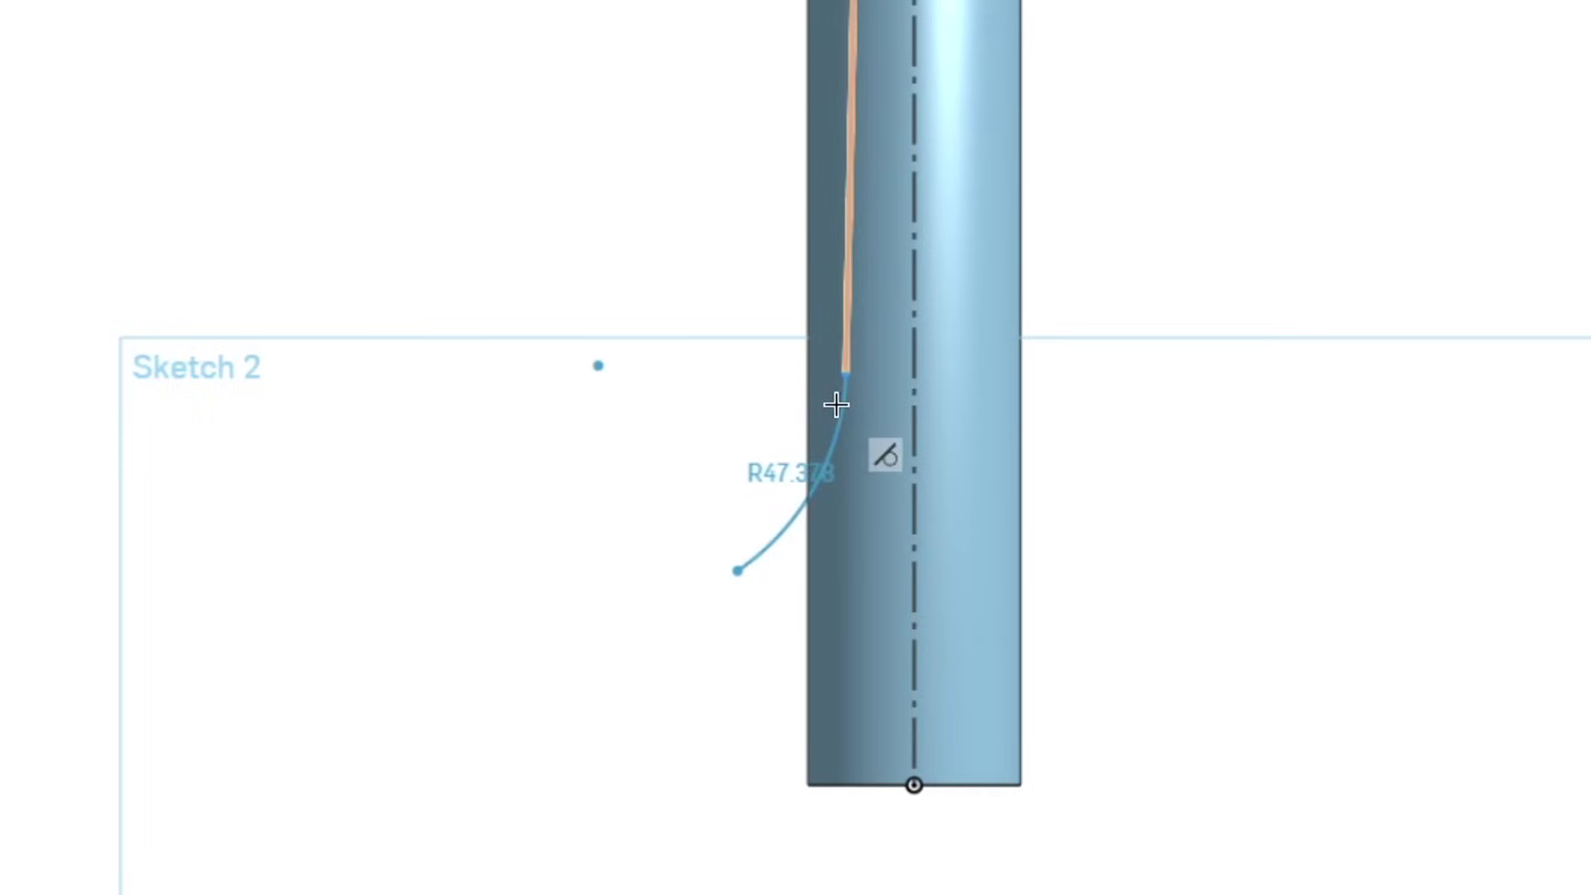
pyautogui.click(836, 404)
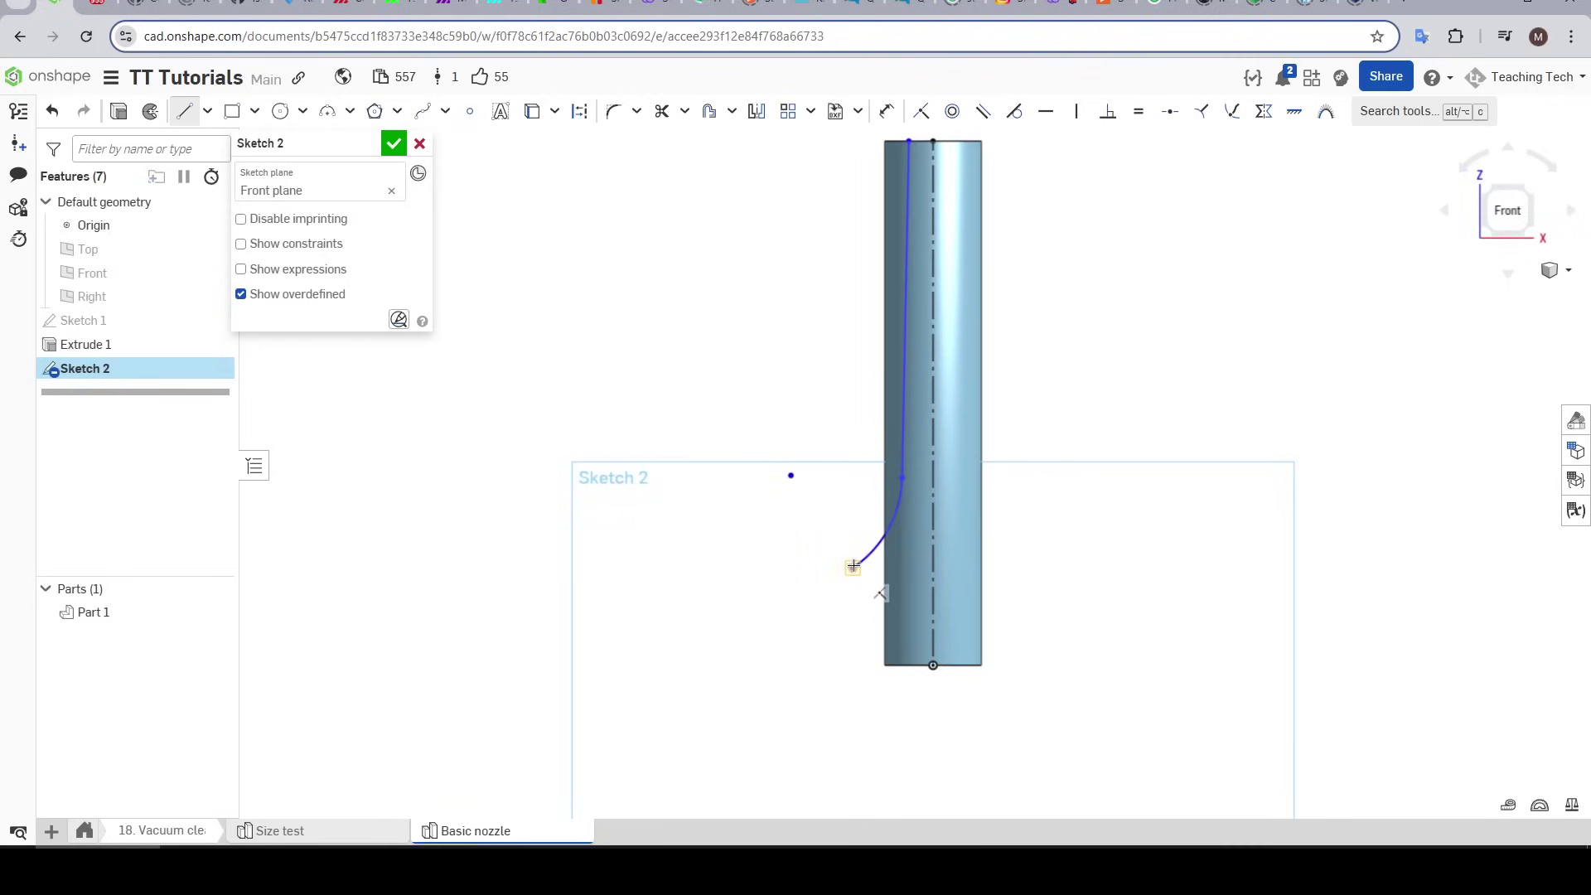
# Step: Close the profile with a vertical line from the arc's outer end to the cylinder's top level and a horizontal line to the first line's top end
pyautogui.click(853, 566)
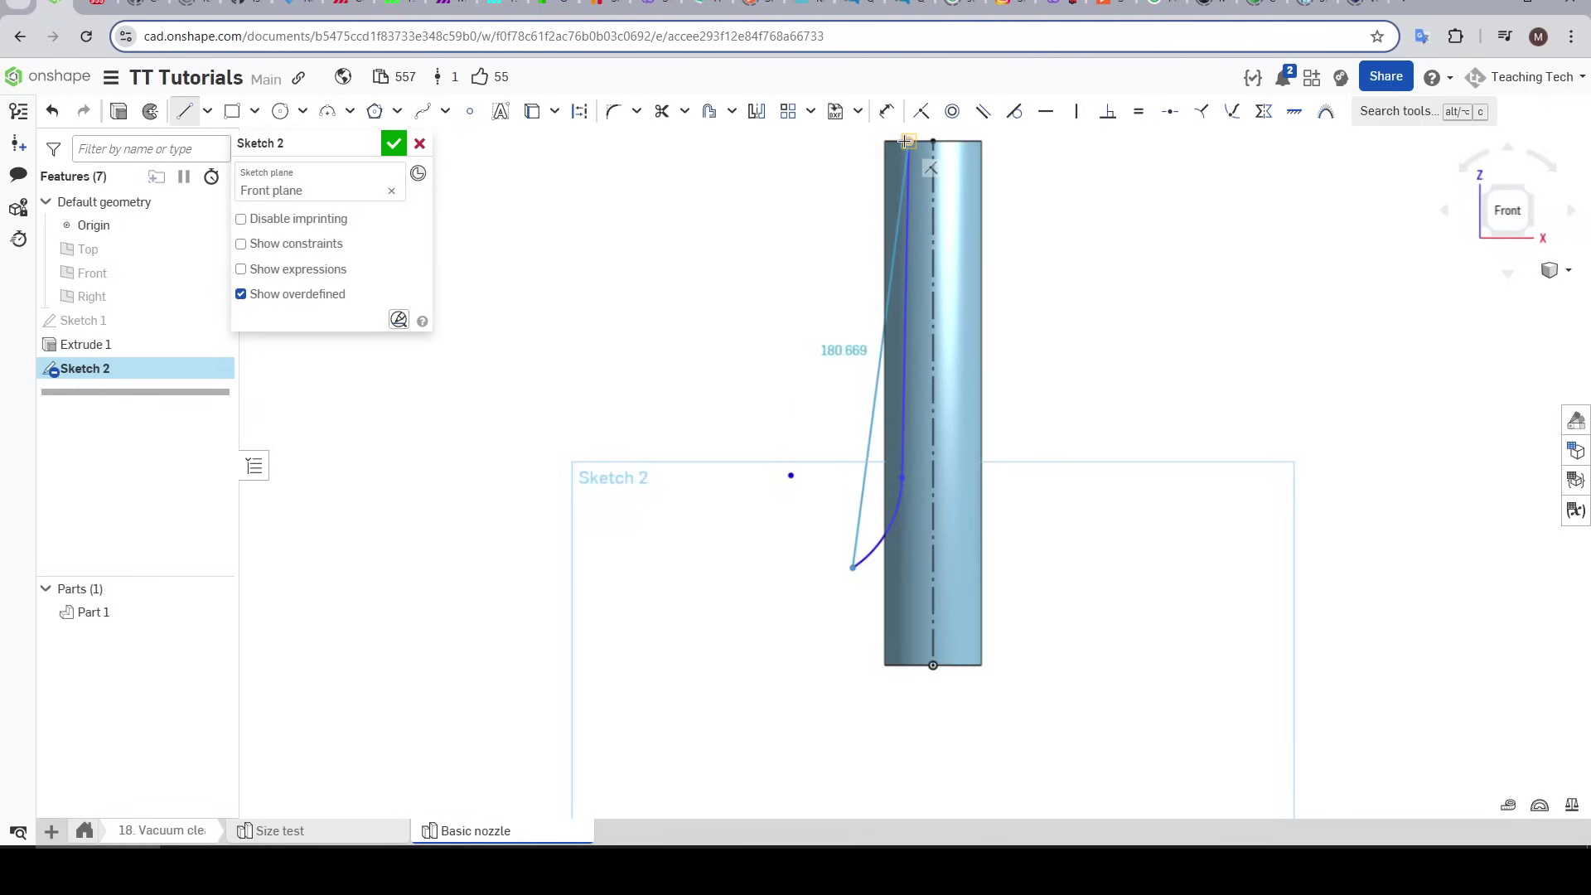
pyautogui.click(851, 142)
pyautogui.click(908, 142)
pyautogui.press('Escape')
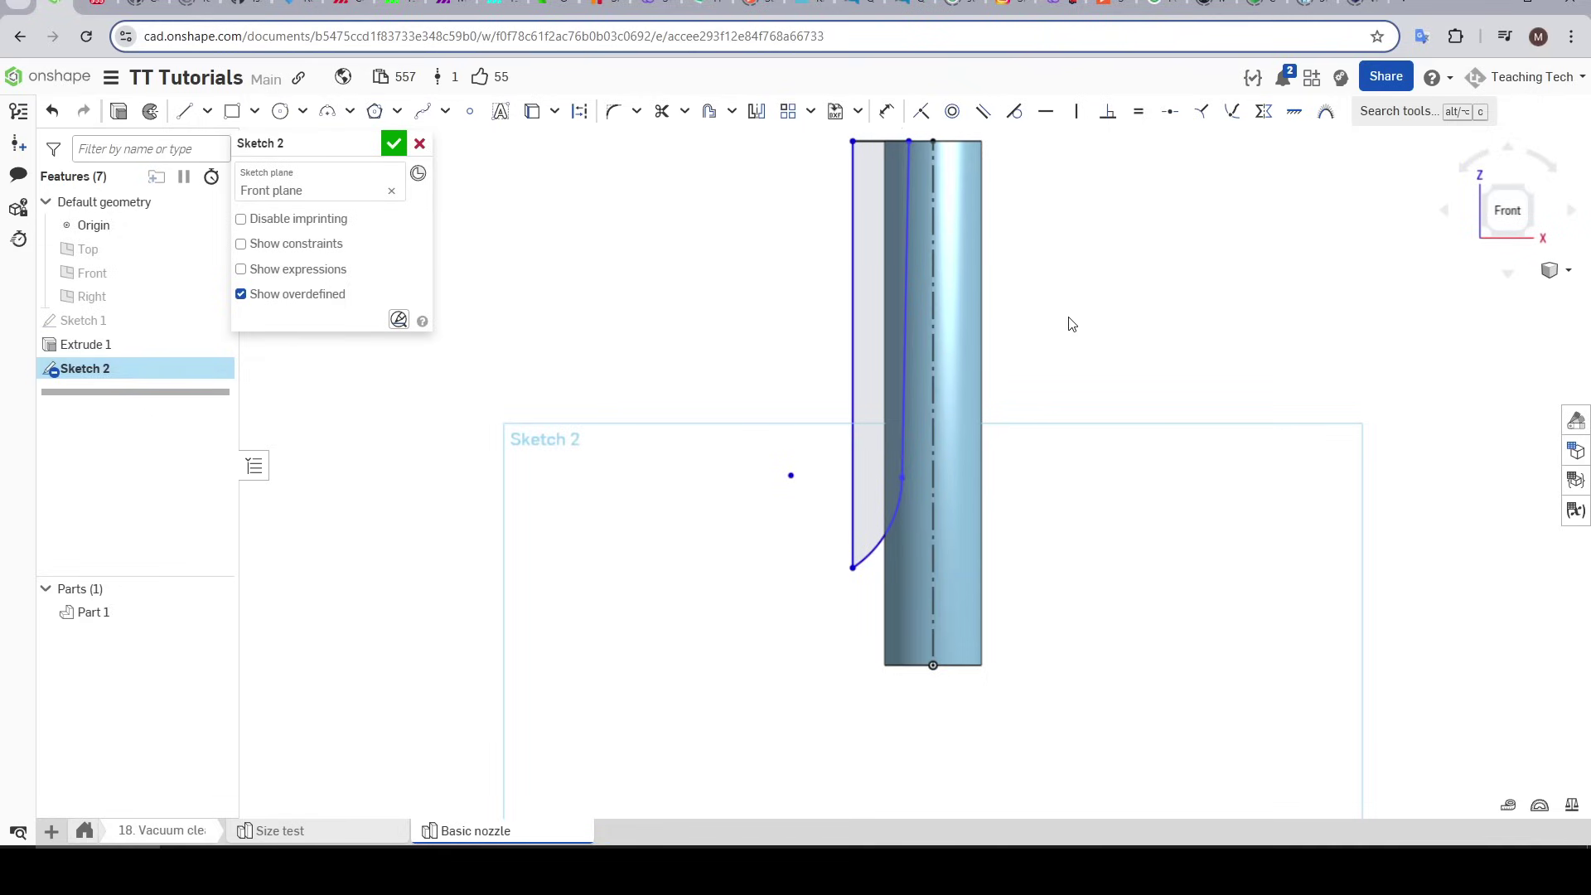
# Step: Mirror the closed profile's three lines and arc about the vertical construction line
pyautogui.moveTo(1069, 323); pyautogui.dragTo(1037, 412, button='middle')
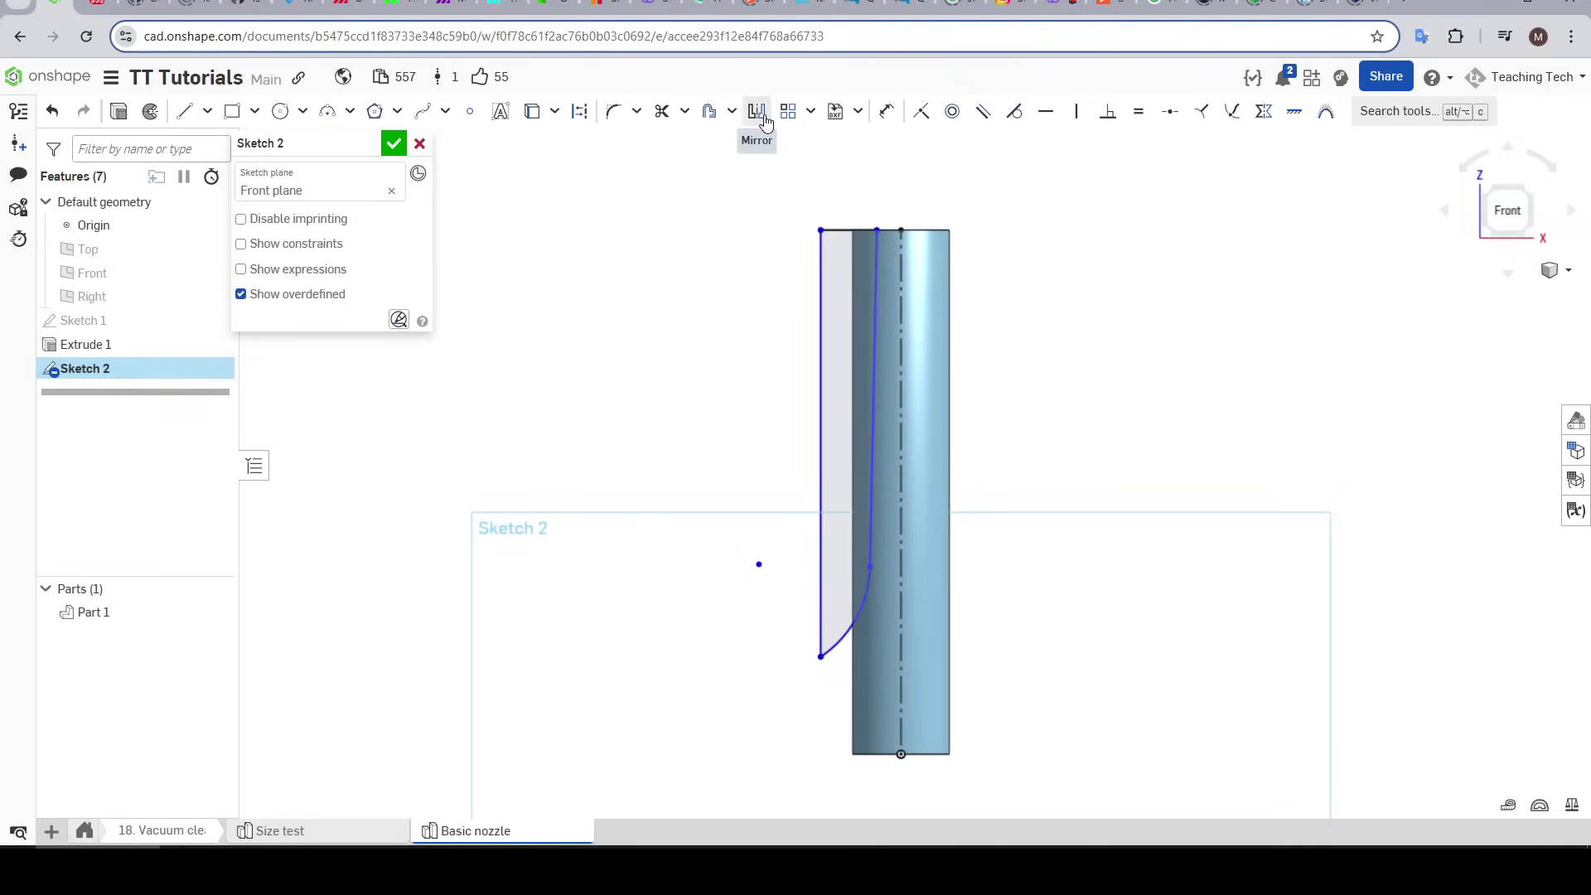
pyautogui.click(764, 121)
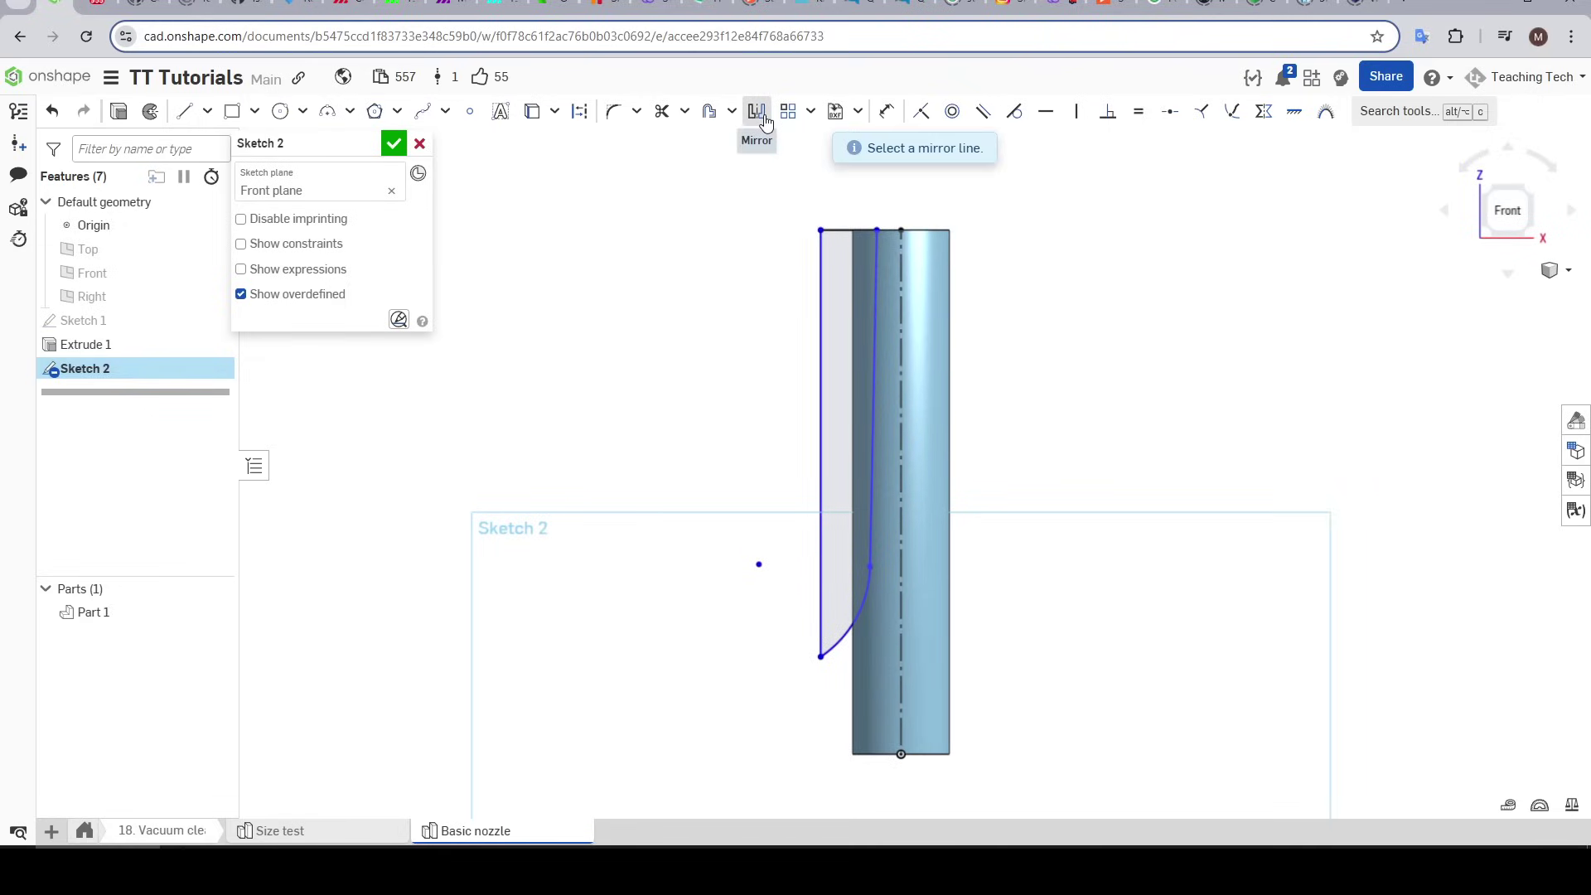
pyautogui.click(902, 293)
pyautogui.click(875, 290)
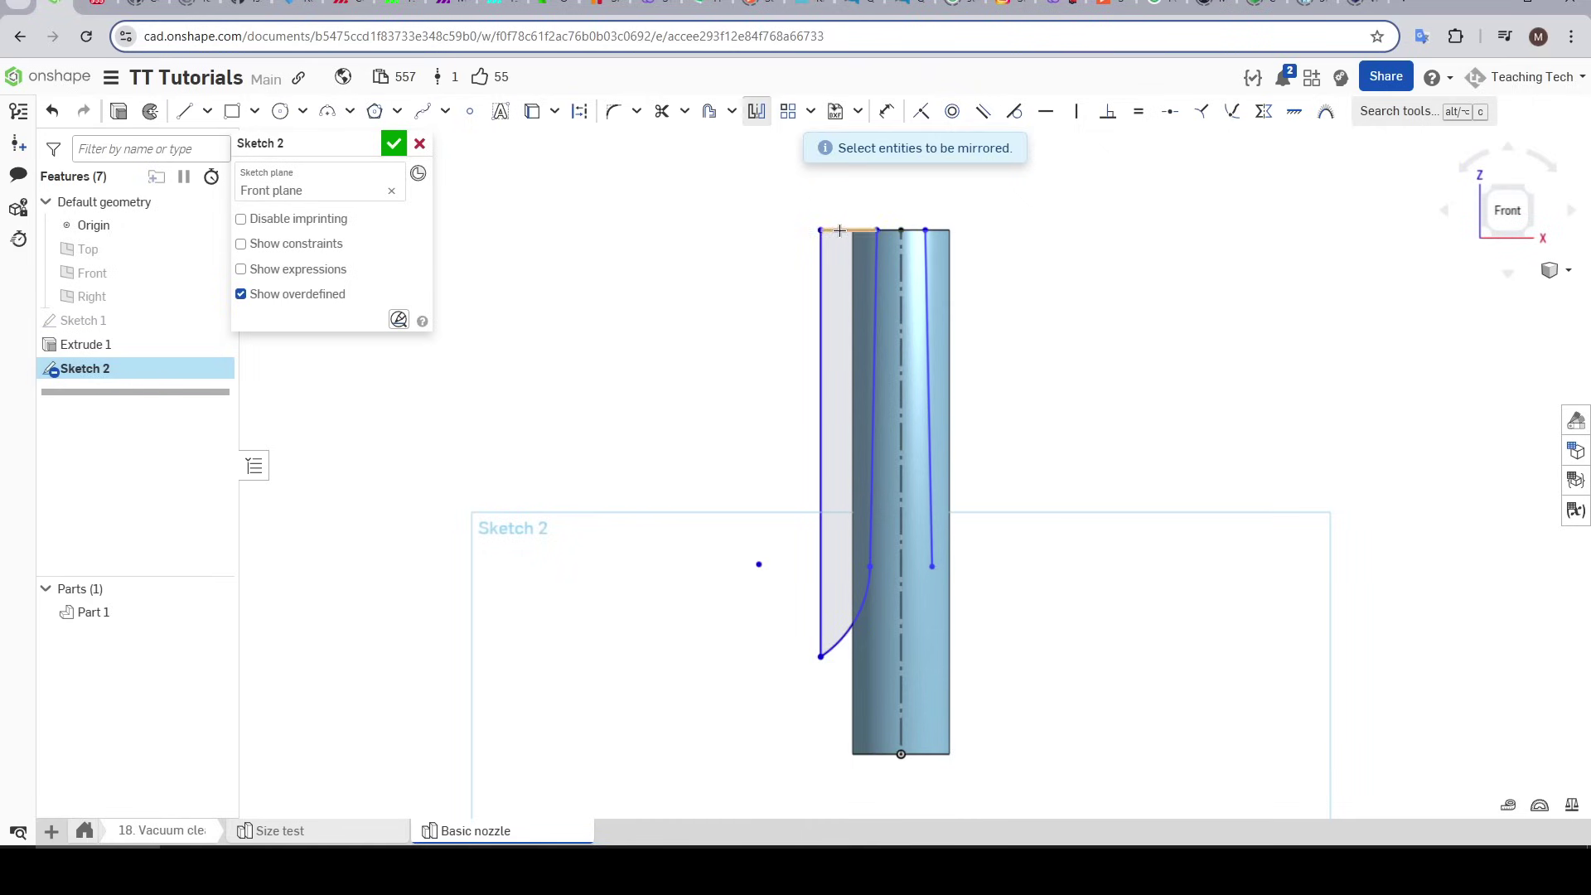
pyautogui.click(841, 229)
pyautogui.click(818, 260)
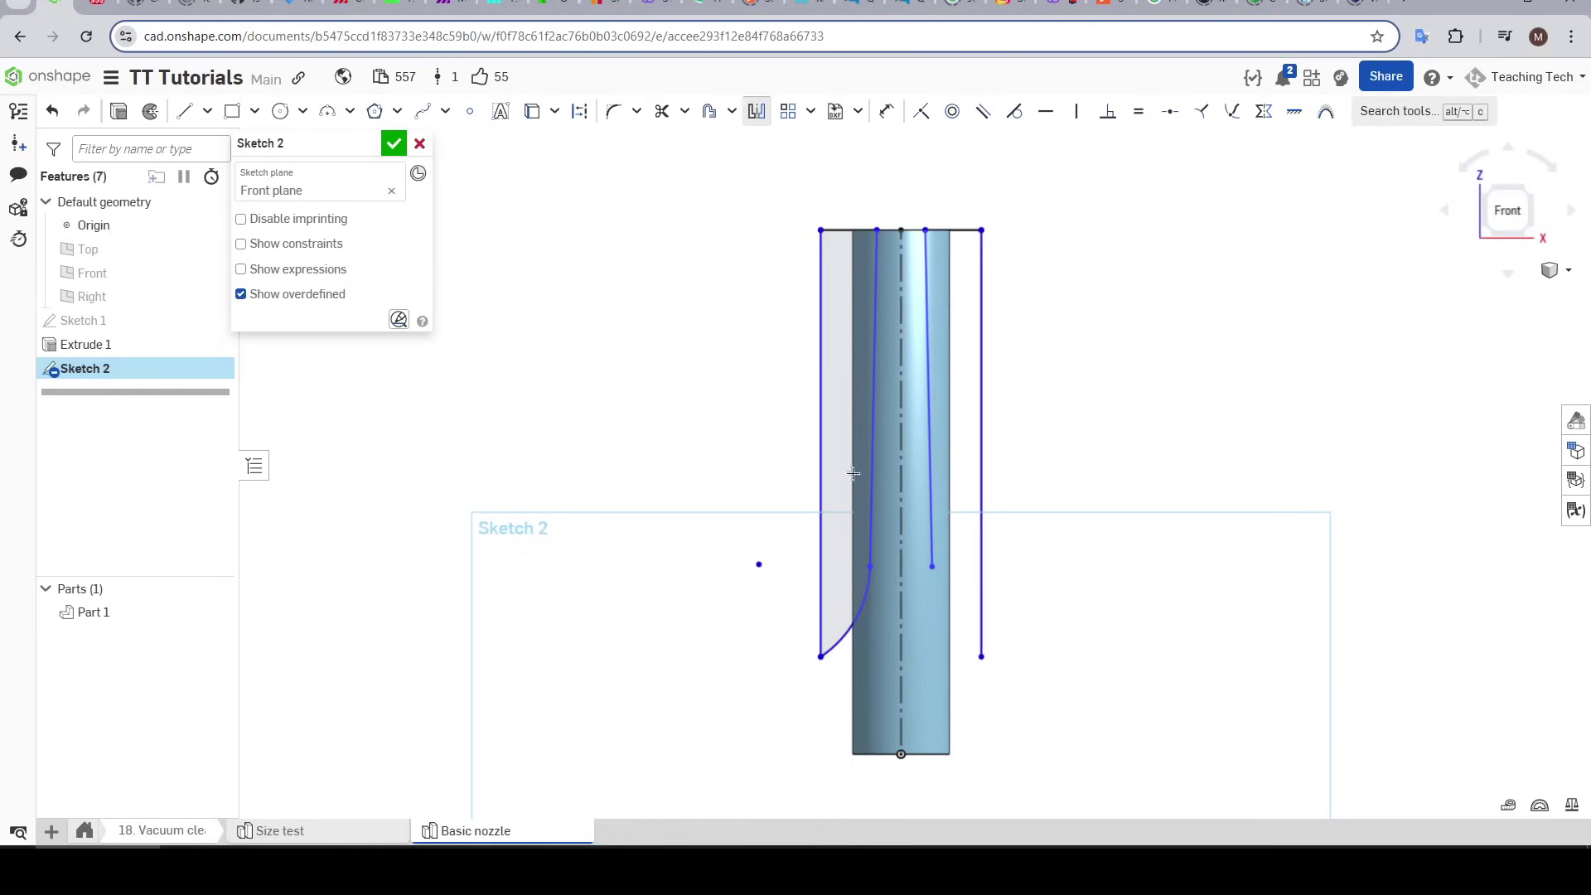
pyautogui.click(836, 640)
# Step: Dimension the distance between the top ends of the two inner sloped lines as 20 mm
pyautogui.scroll(2, 1028, 199)
pyautogui.press('u')
pyautogui.click(883, 242)
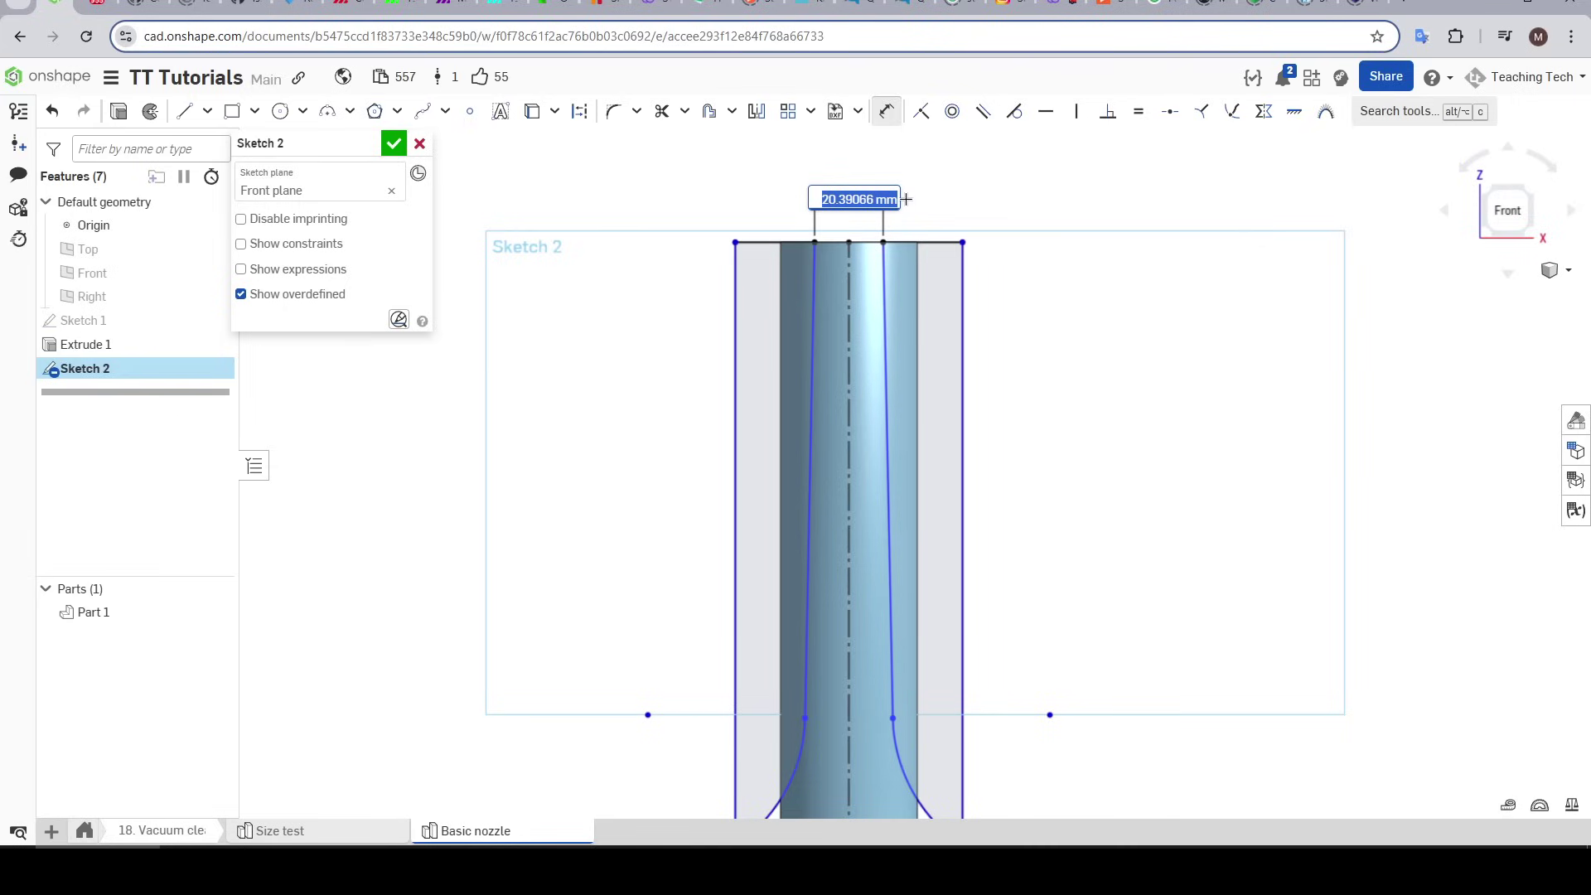
pyautogui.press('Return')
# Step: Dimension the overall width between the two outer vertical lines as 70 mm
pyautogui.click(954, 259)
pyautogui.moveTo(1030, 236); pyautogui.dragTo(1029, 395, button='middle')
pyautogui.click(871, 259)
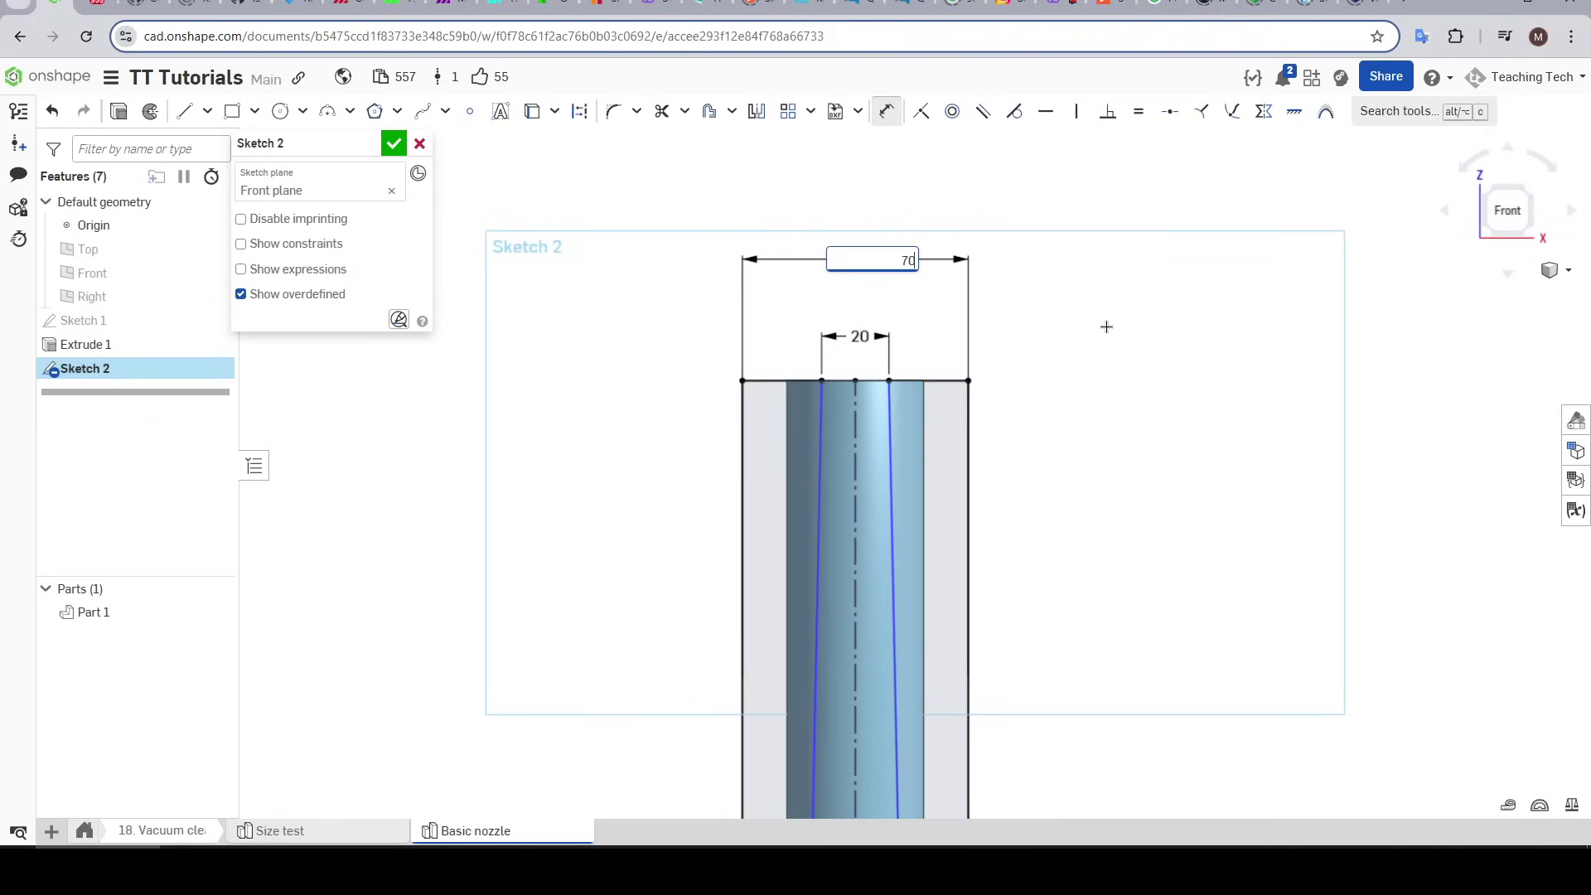
pyautogui.write('70')
pyautogui.press('Return')
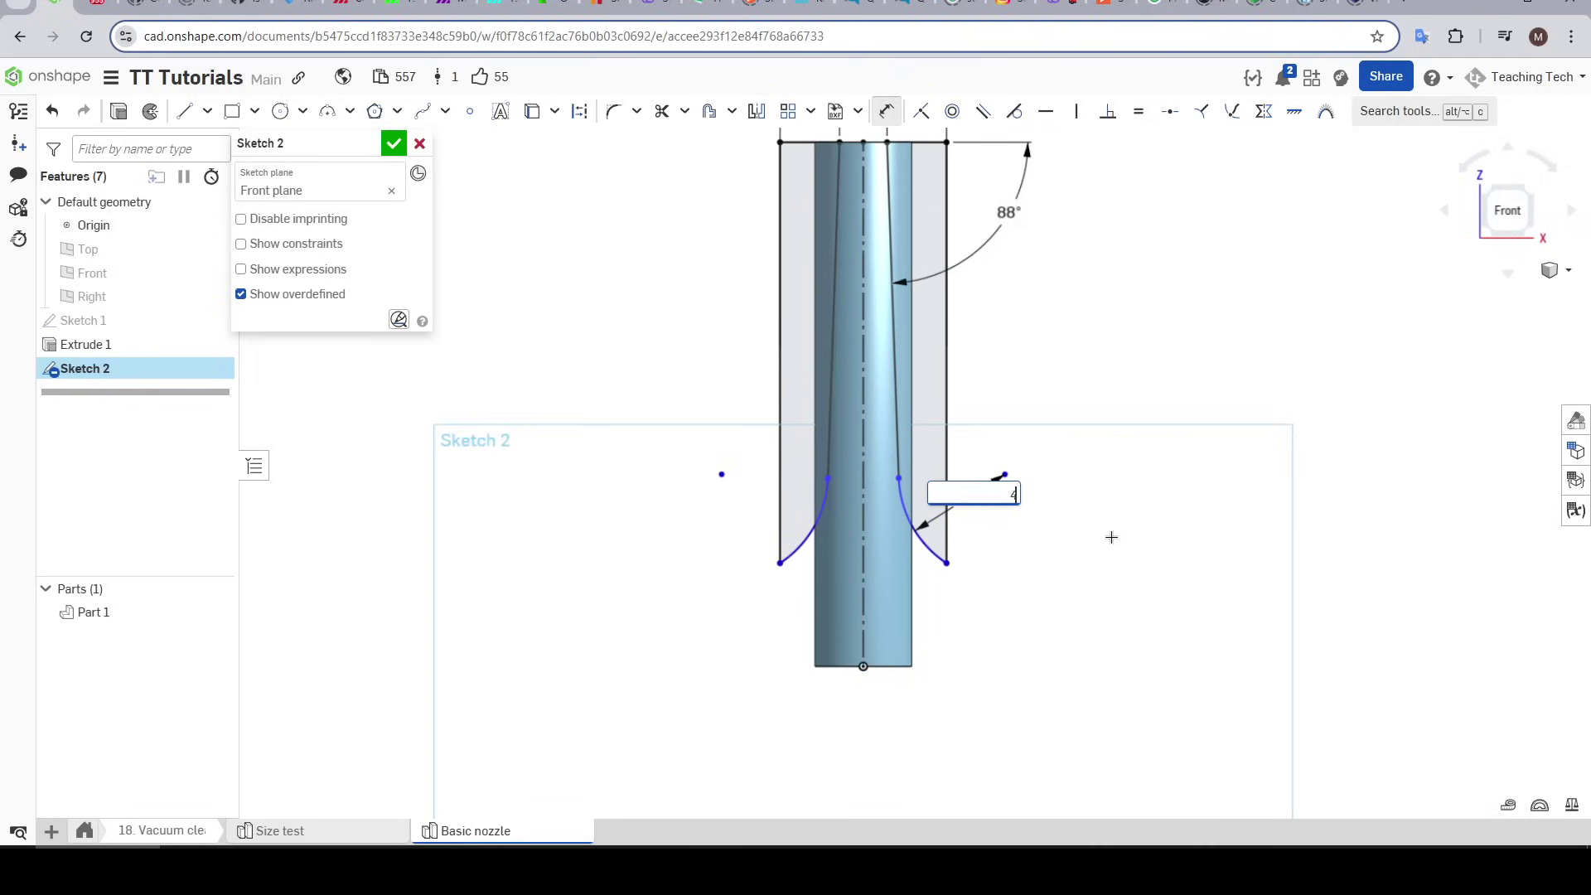
# Step: Set the sloped line's angle to 88°, the arc radius to 45 mm and the arc's upper end 80 mm above the origin, and finish the sketch
pyautogui.press('Return')
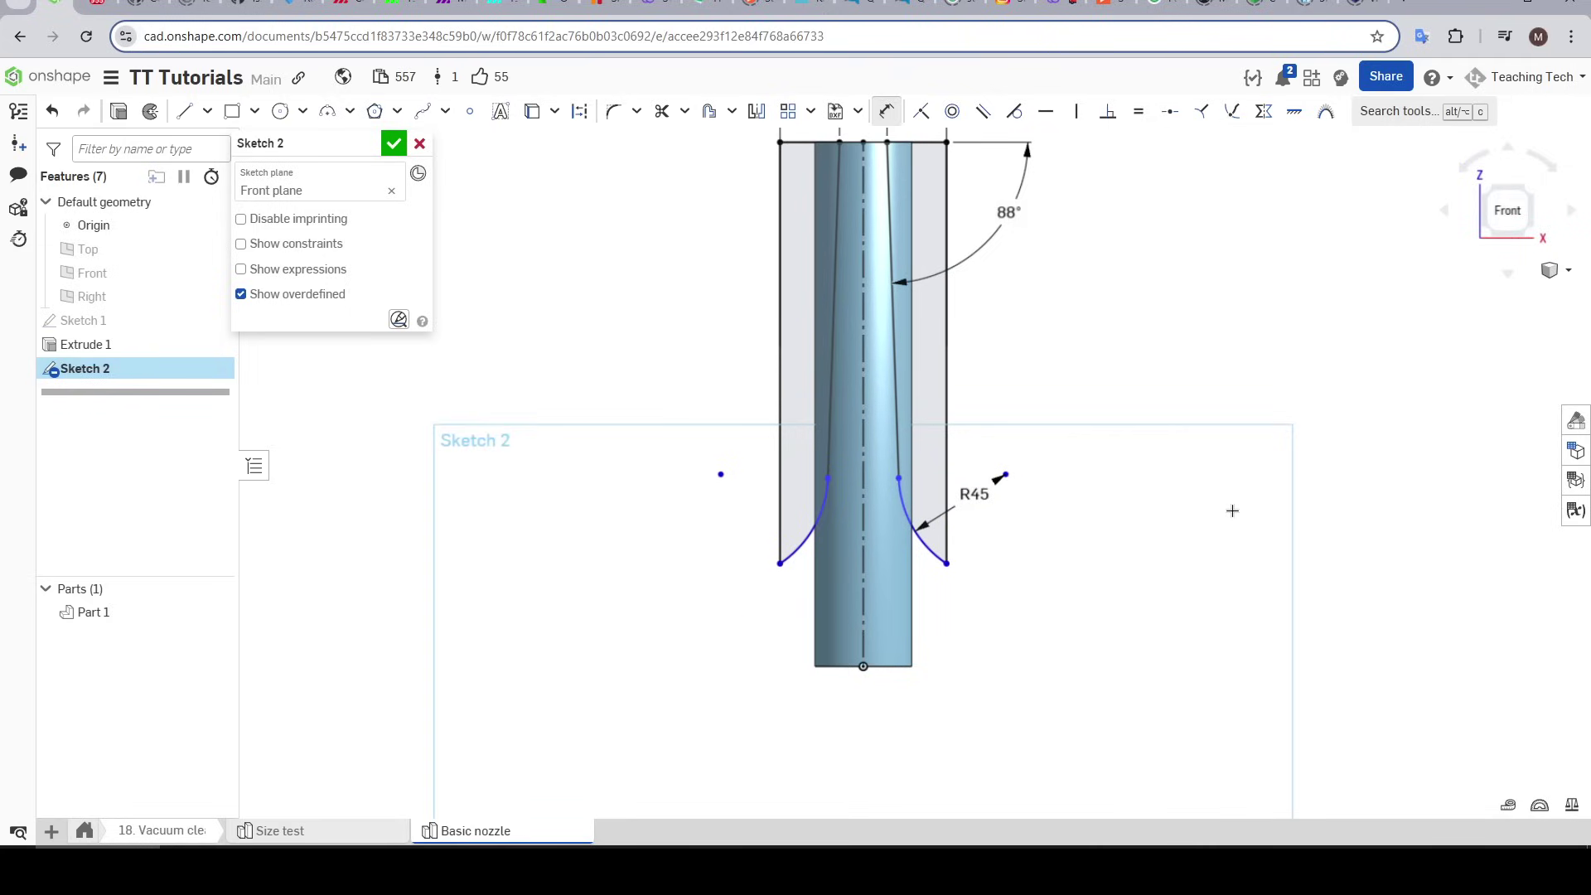
pyautogui.click(898, 478)
pyautogui.click(862, 666)
pyautogui.click(1122, 576)
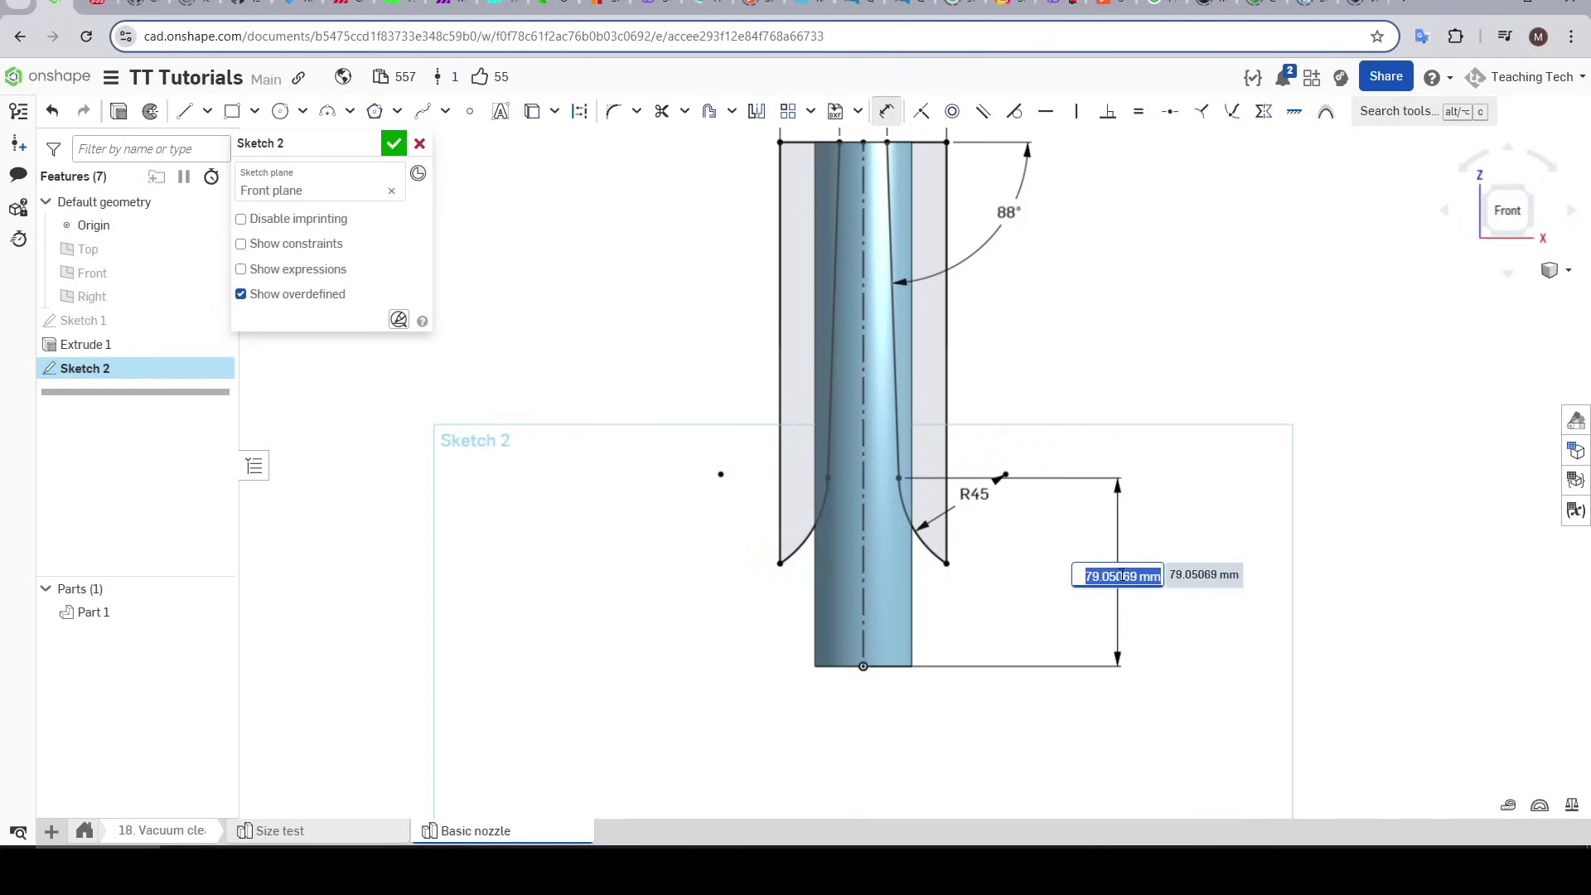
pyautogui.press('Return')
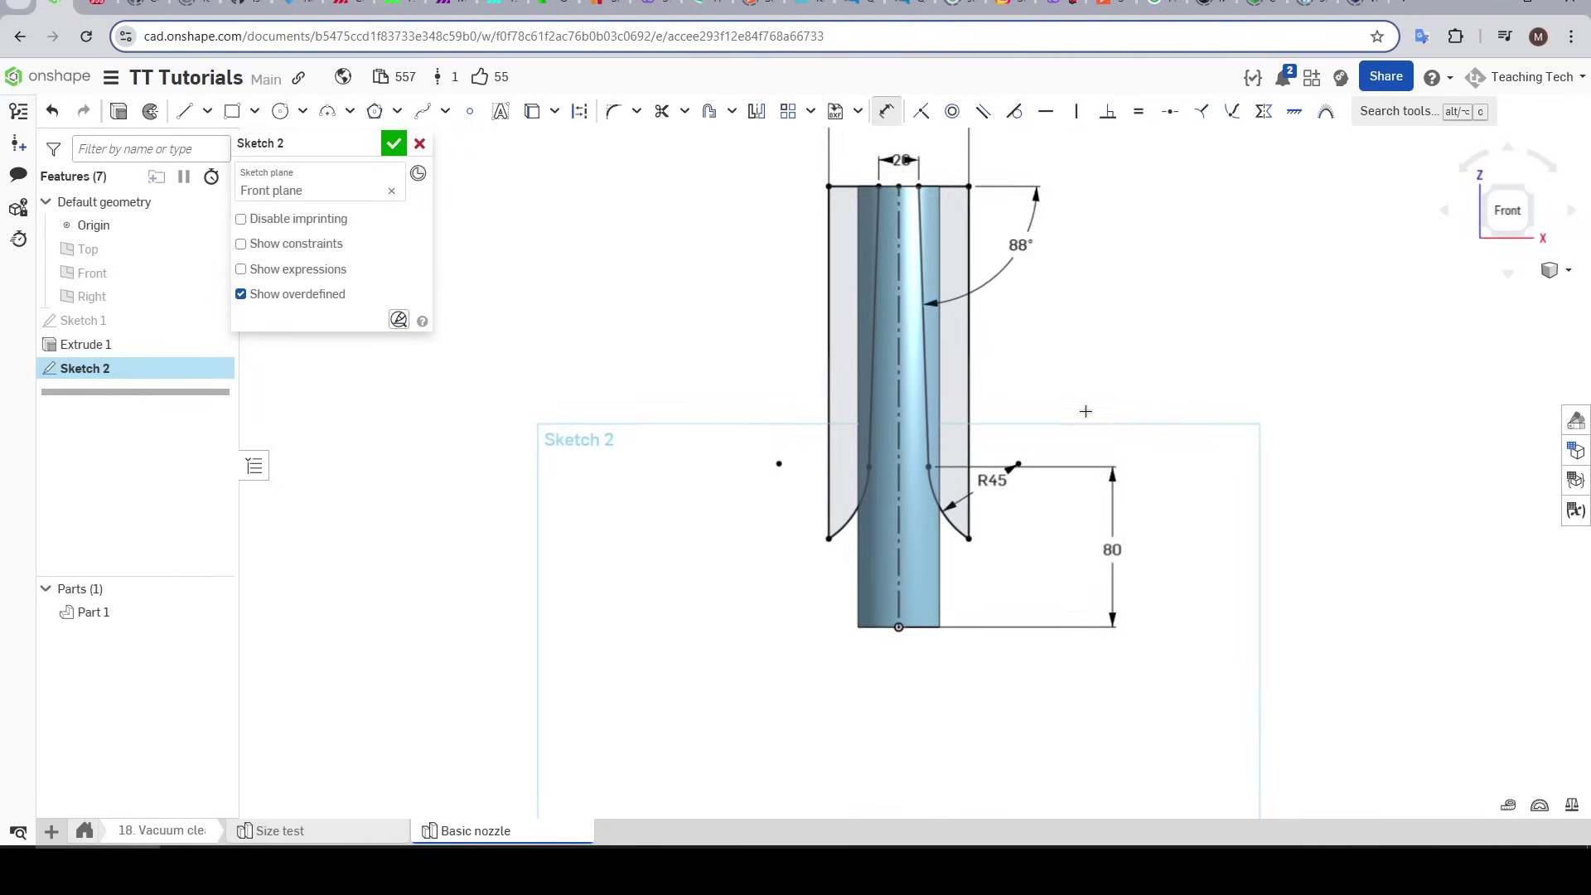
pyautogui.press('f')
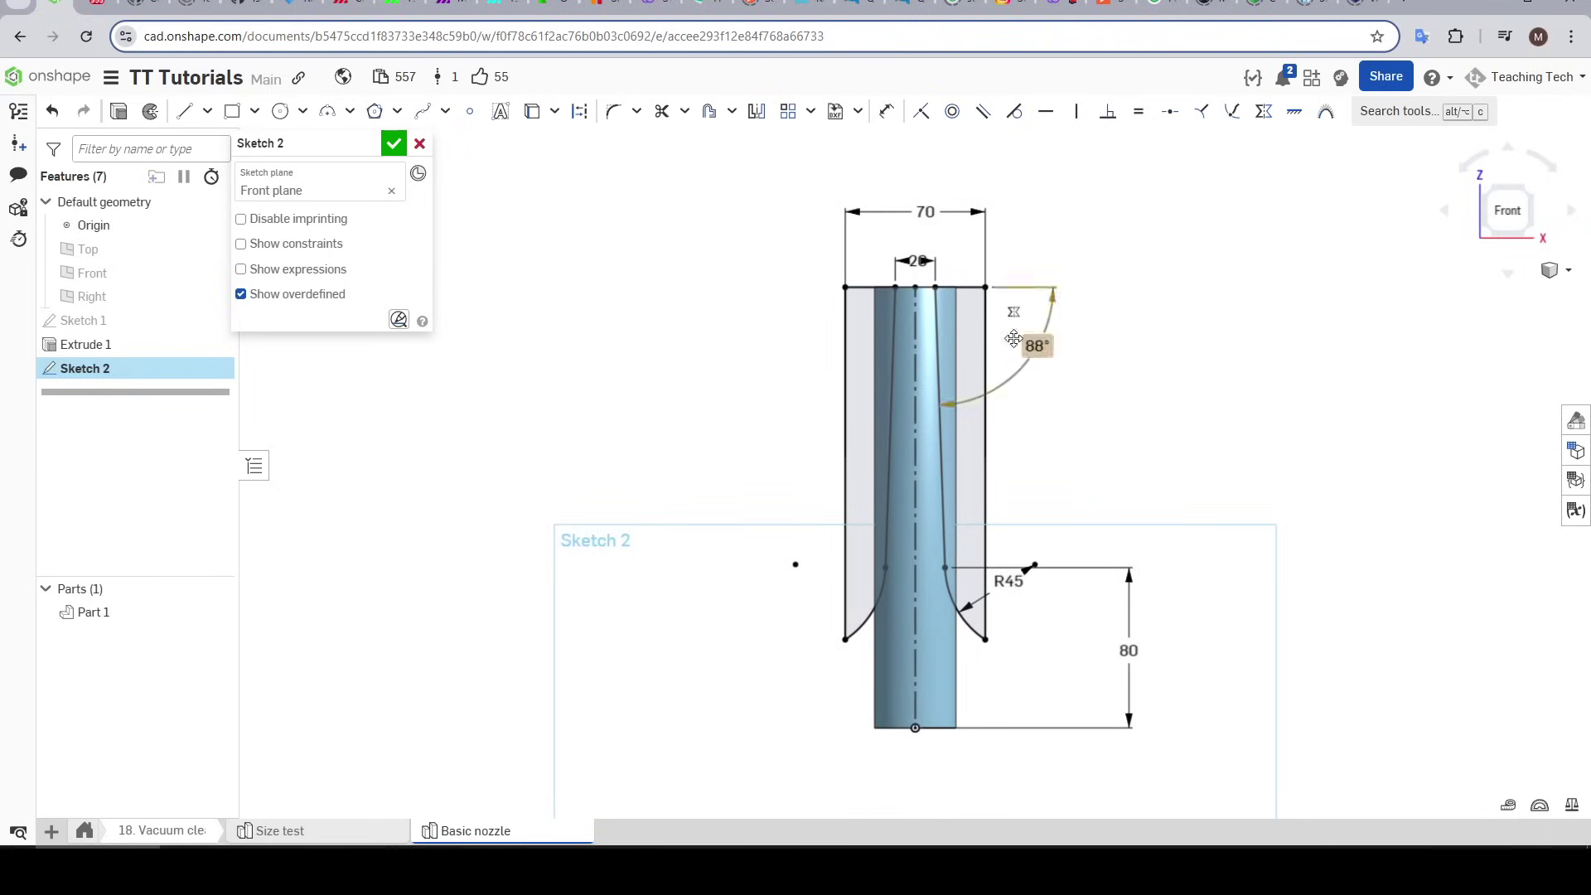
pyautogui.click(394, 144)
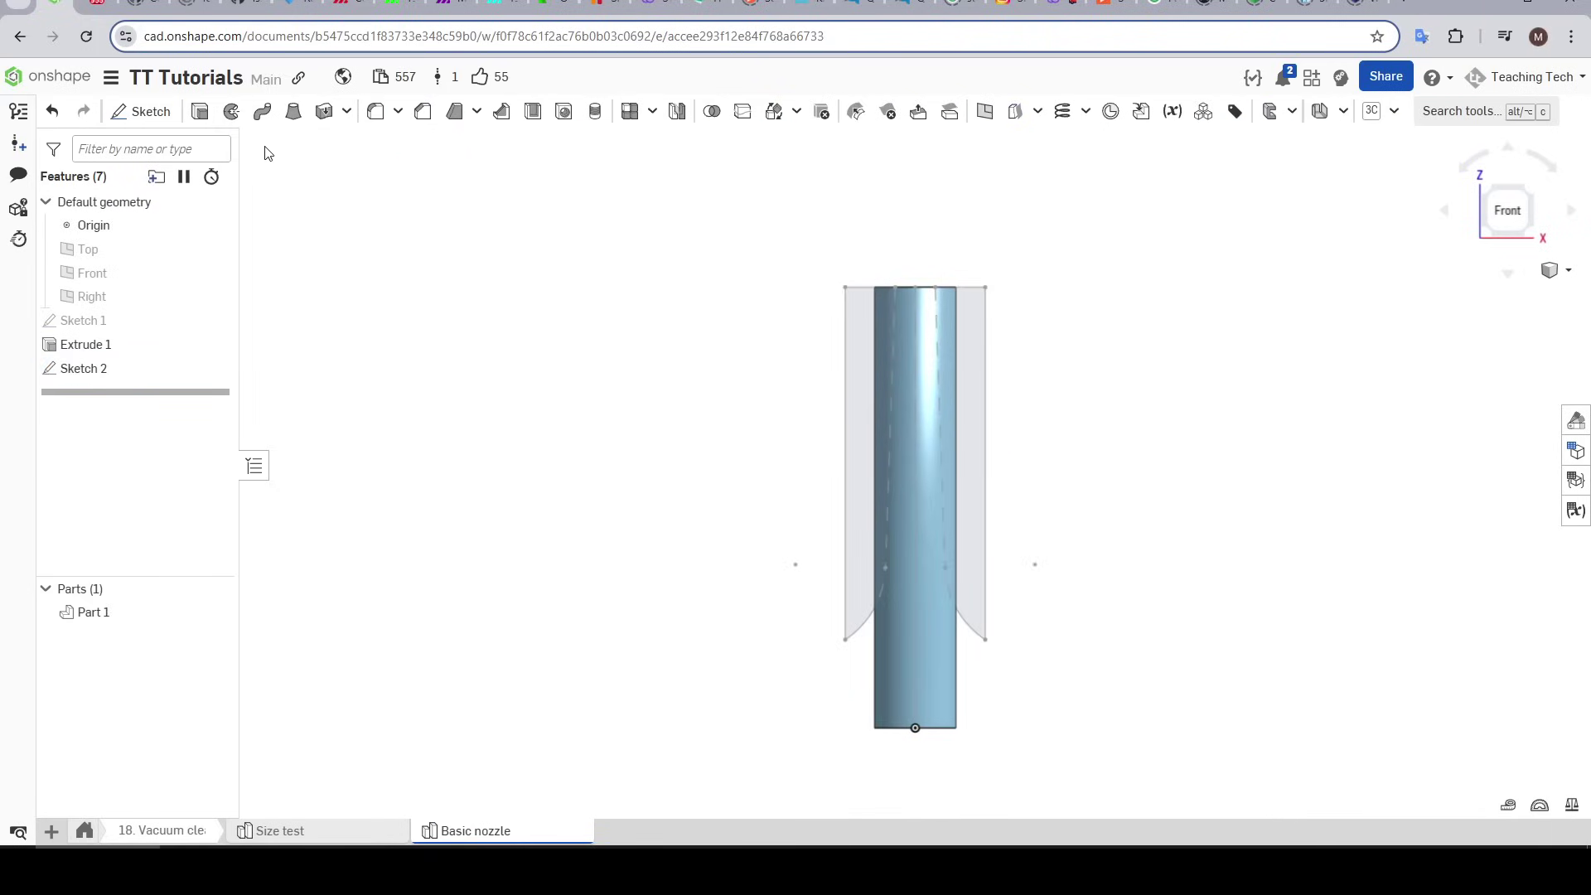
# Step: Cut both mirrored side regions out of the cylinder with a symmetric Through all Remove extrude
pyautogui.click(199, 115)
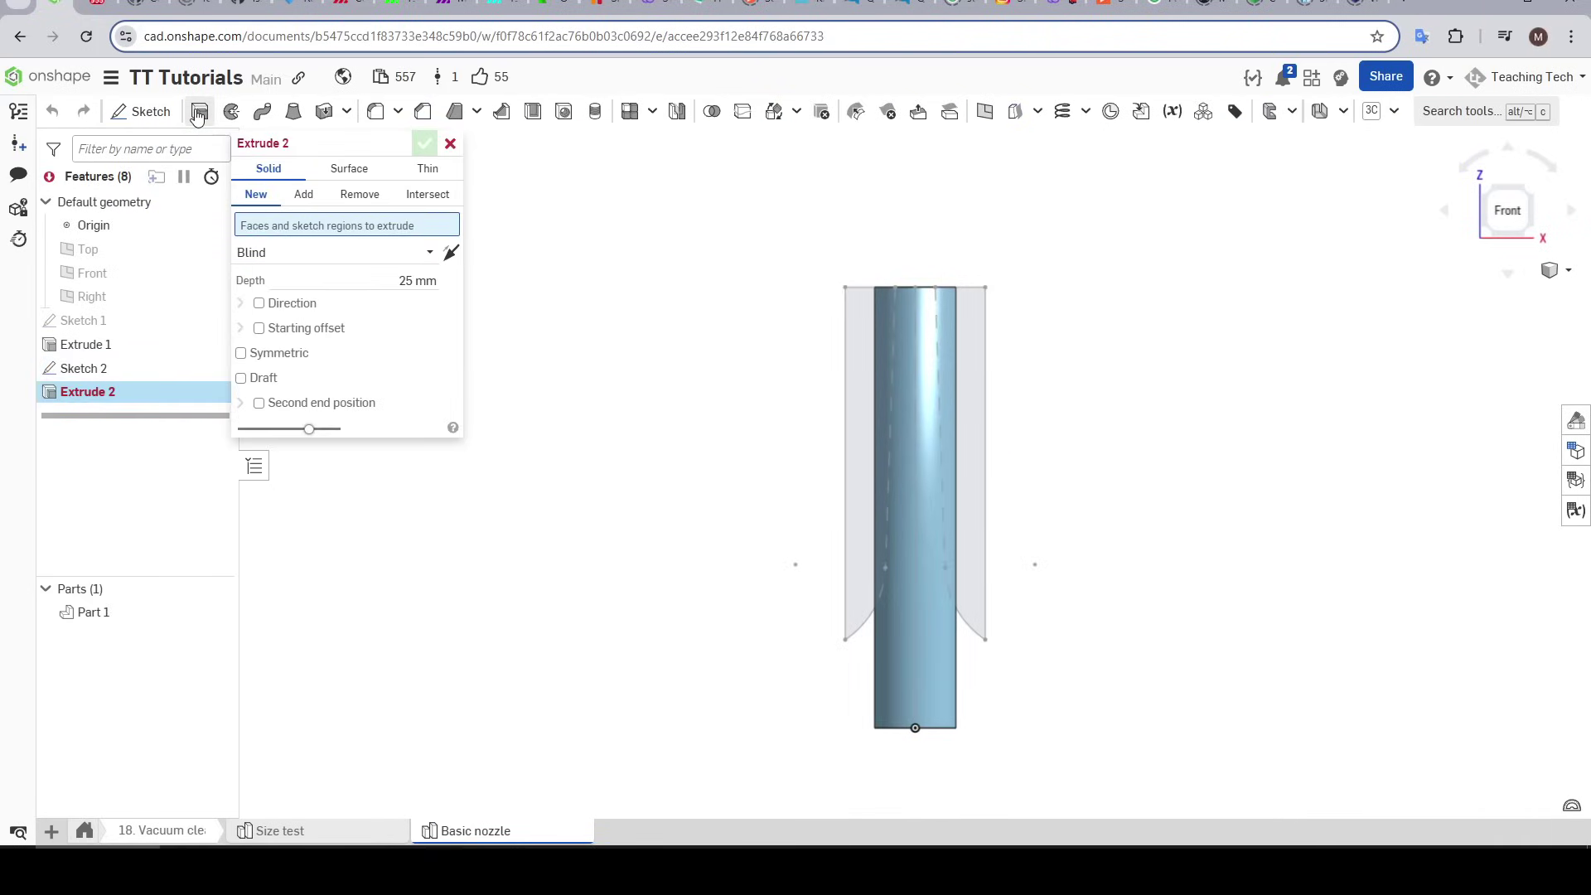
pyautogui.click(850, 344)
pyautogui.click(967, 351)
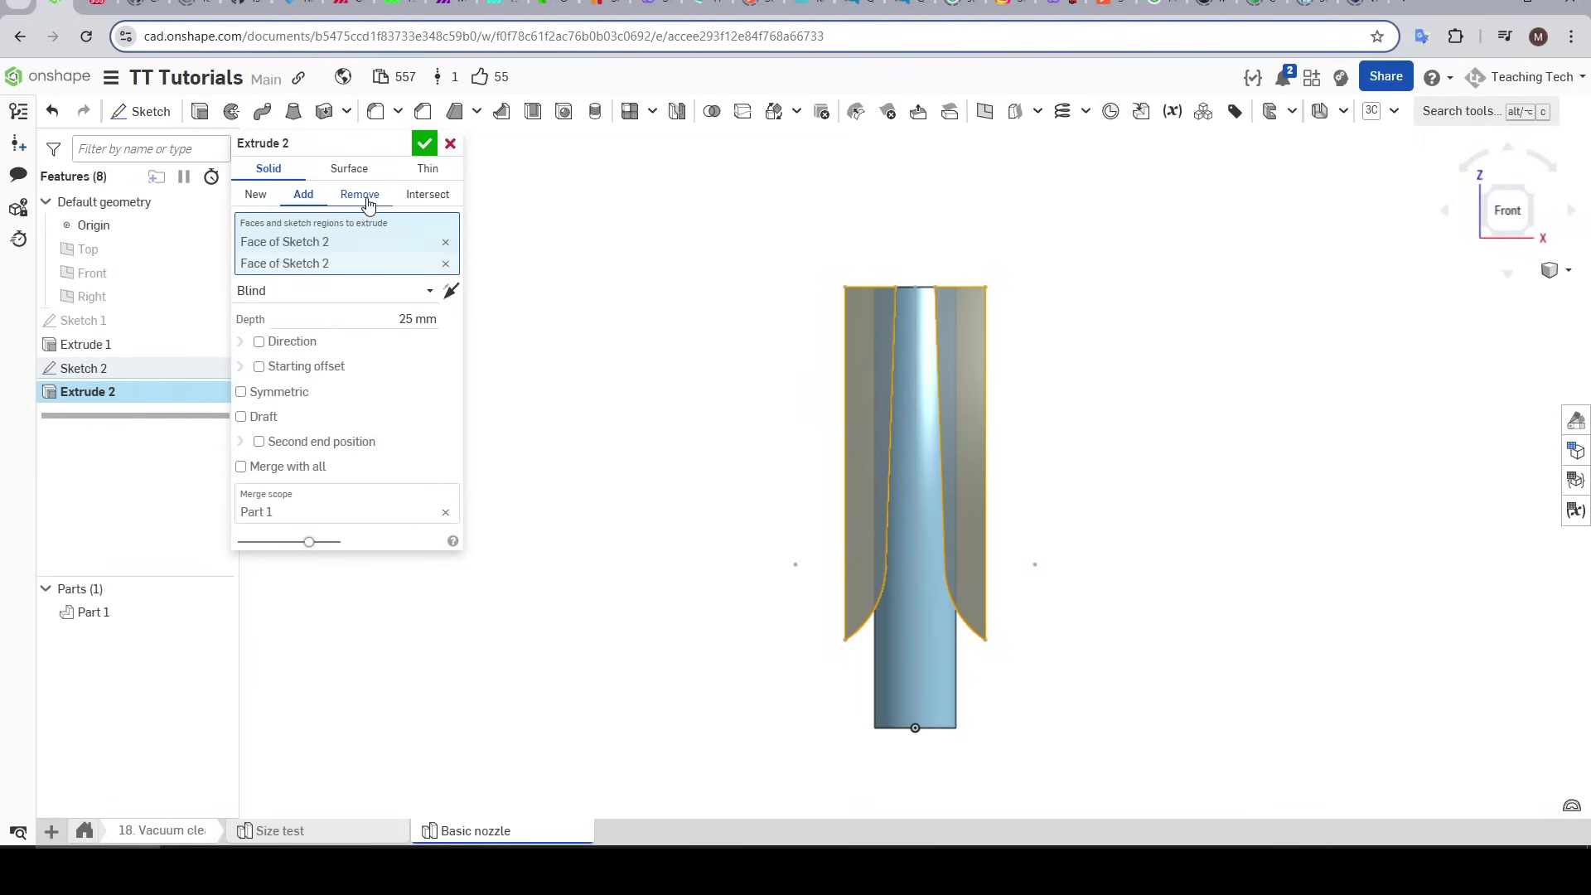
pyautogui.click(419, 291)
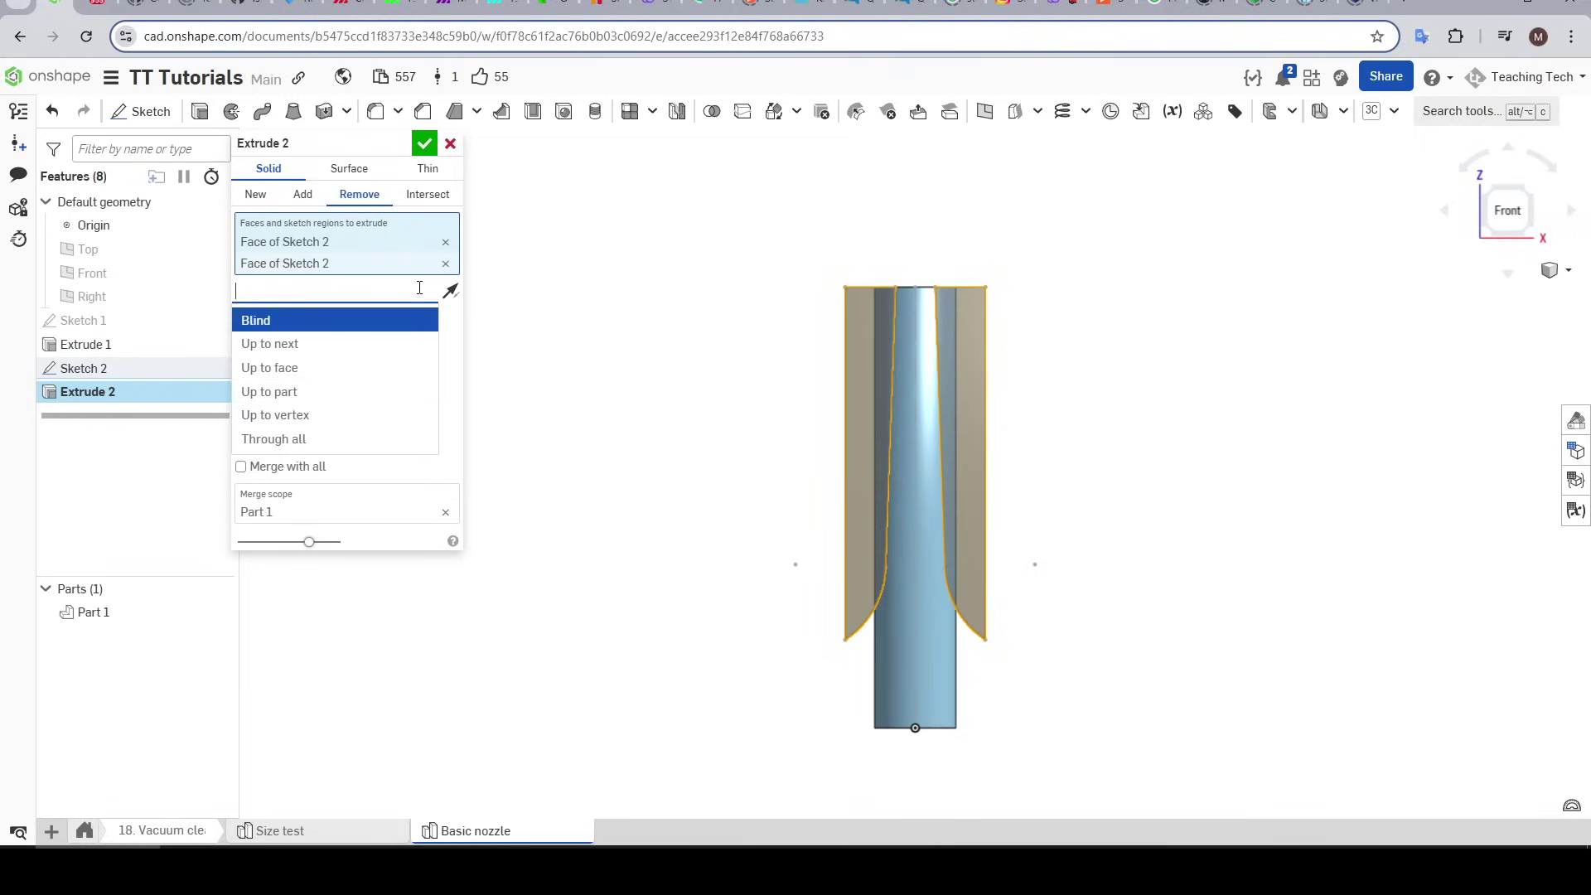
pyautogui.click(319, 440)
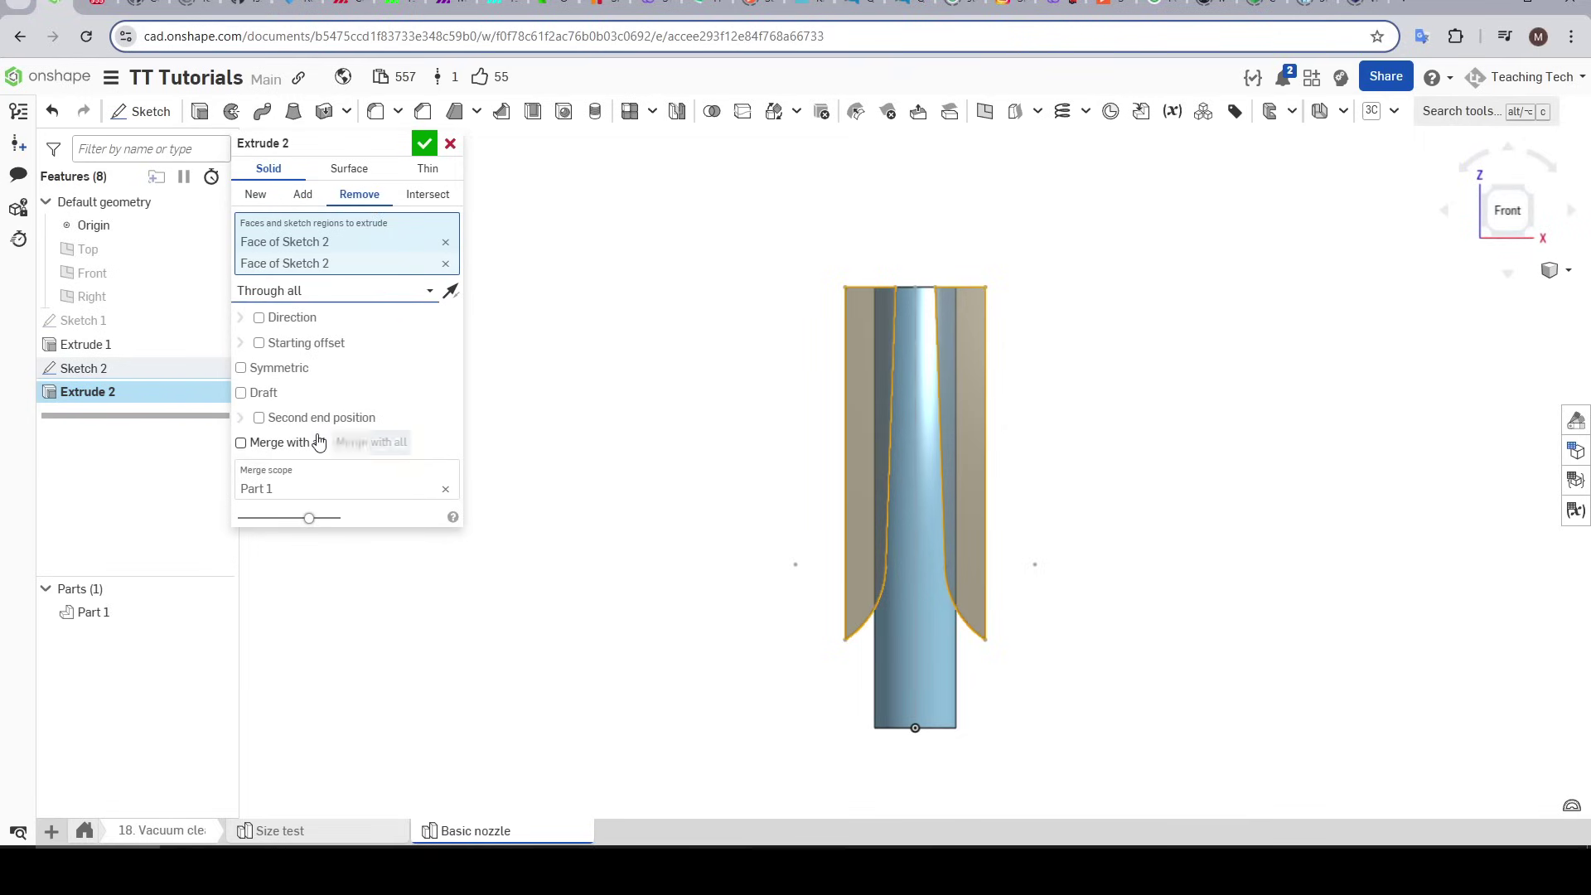
pyautogui.click(296, 374)
pyautogui.moveTo(525, 369); pyautogui.dragTo(647, 445, button='right')
pyautogui.press('Return')
pyautogui.moveTo(754, 402); pyautogui.dragTo(812, 348, button='right')
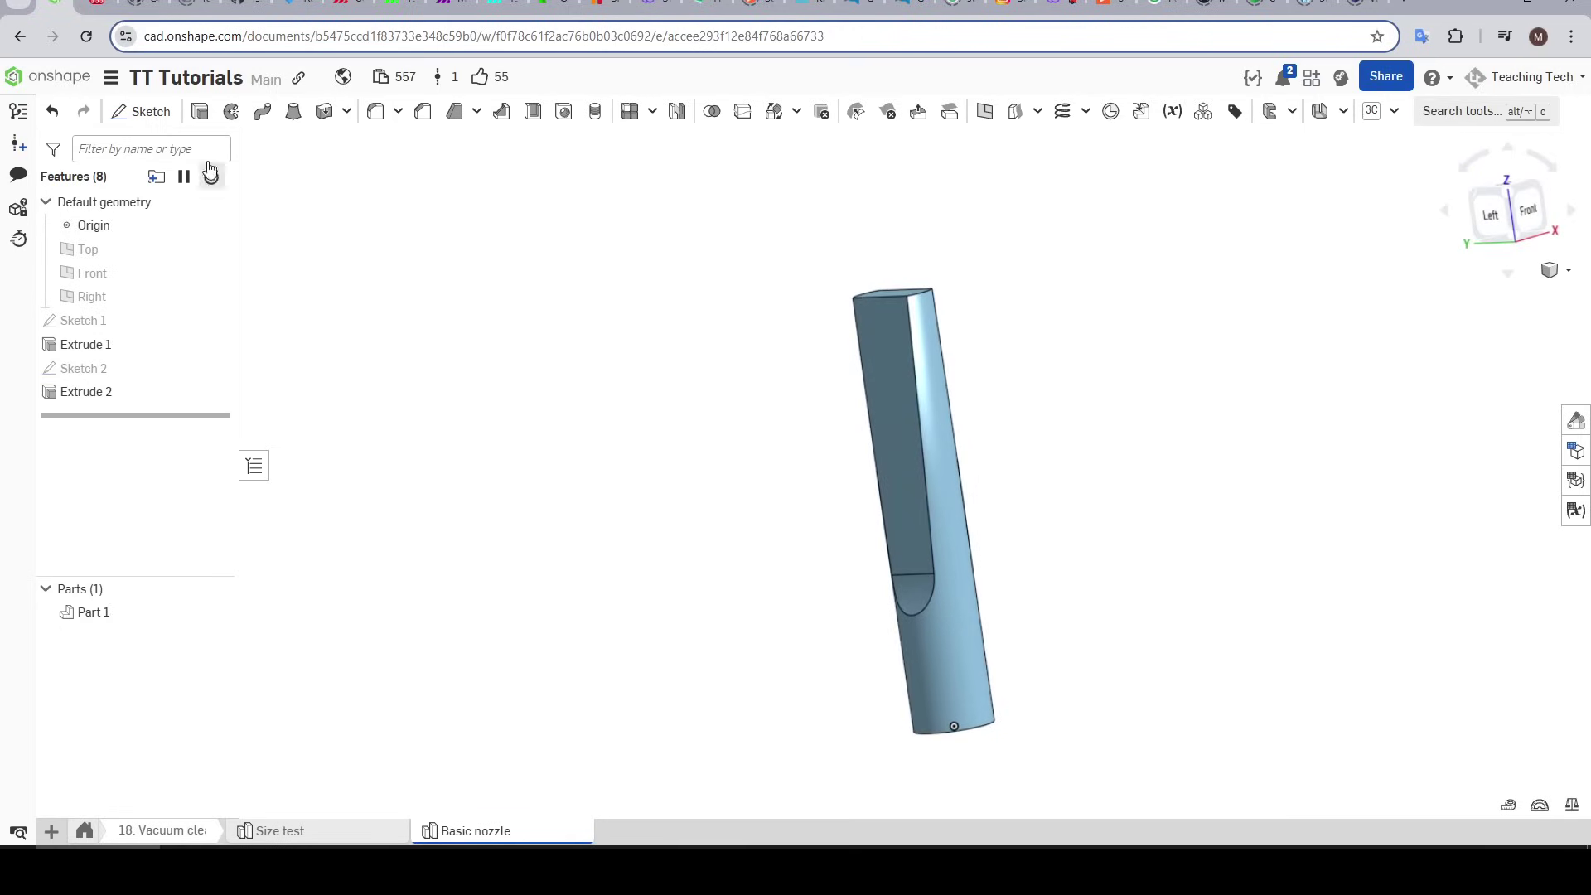
# Step: Start a sketch on the Right plane and draw an arc of about 93 mm radius sloping across the nozzle's top end, past both sides
pyautogui.click(148, 113)
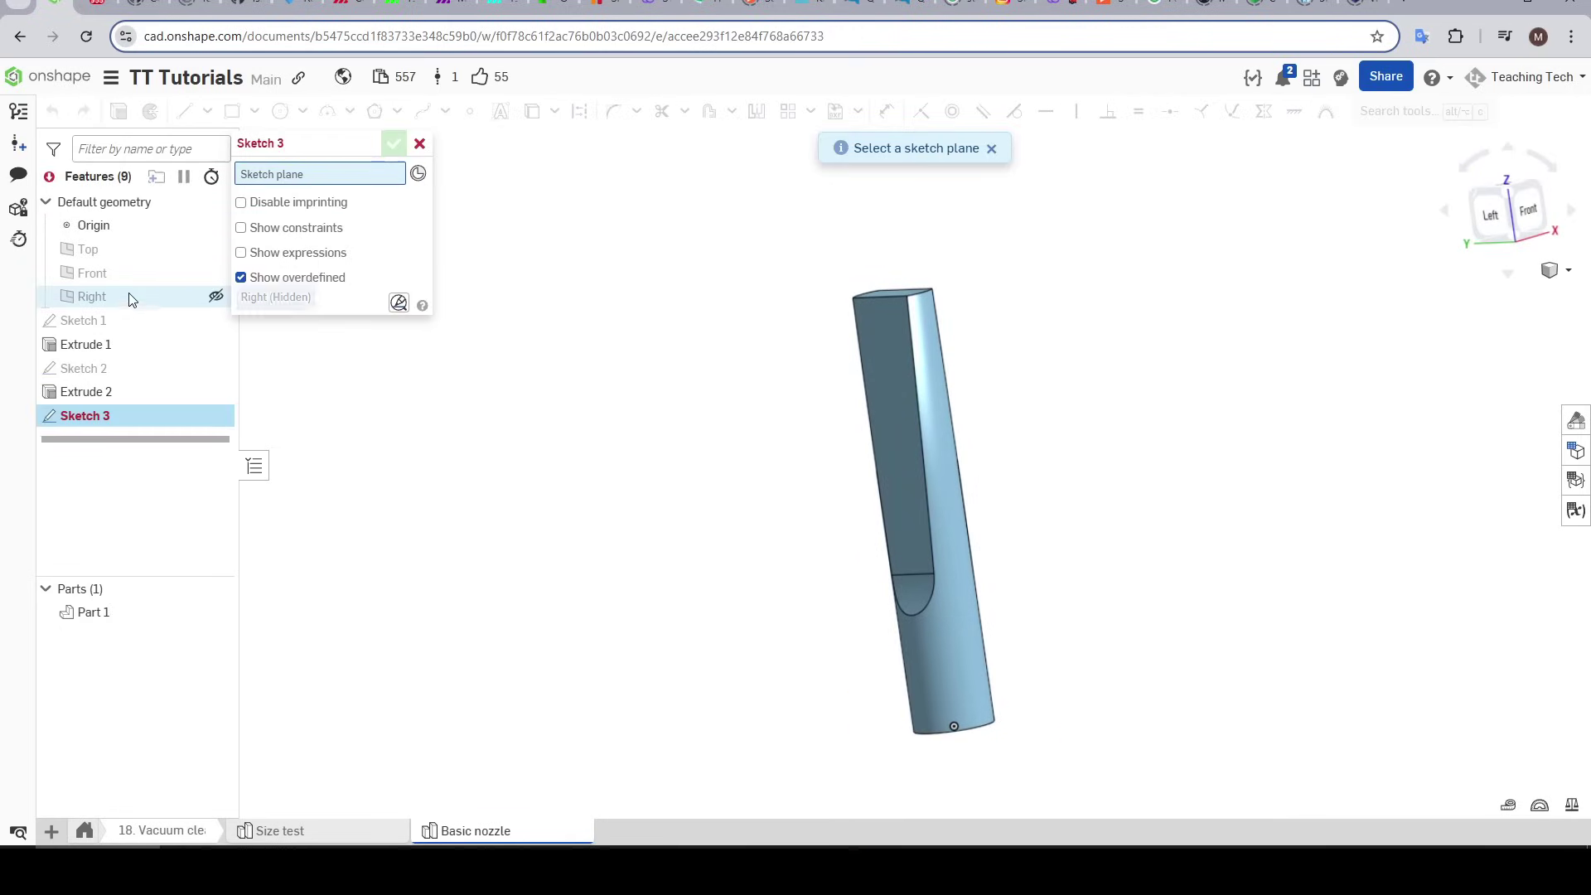
pyautogui.click(91, 297)
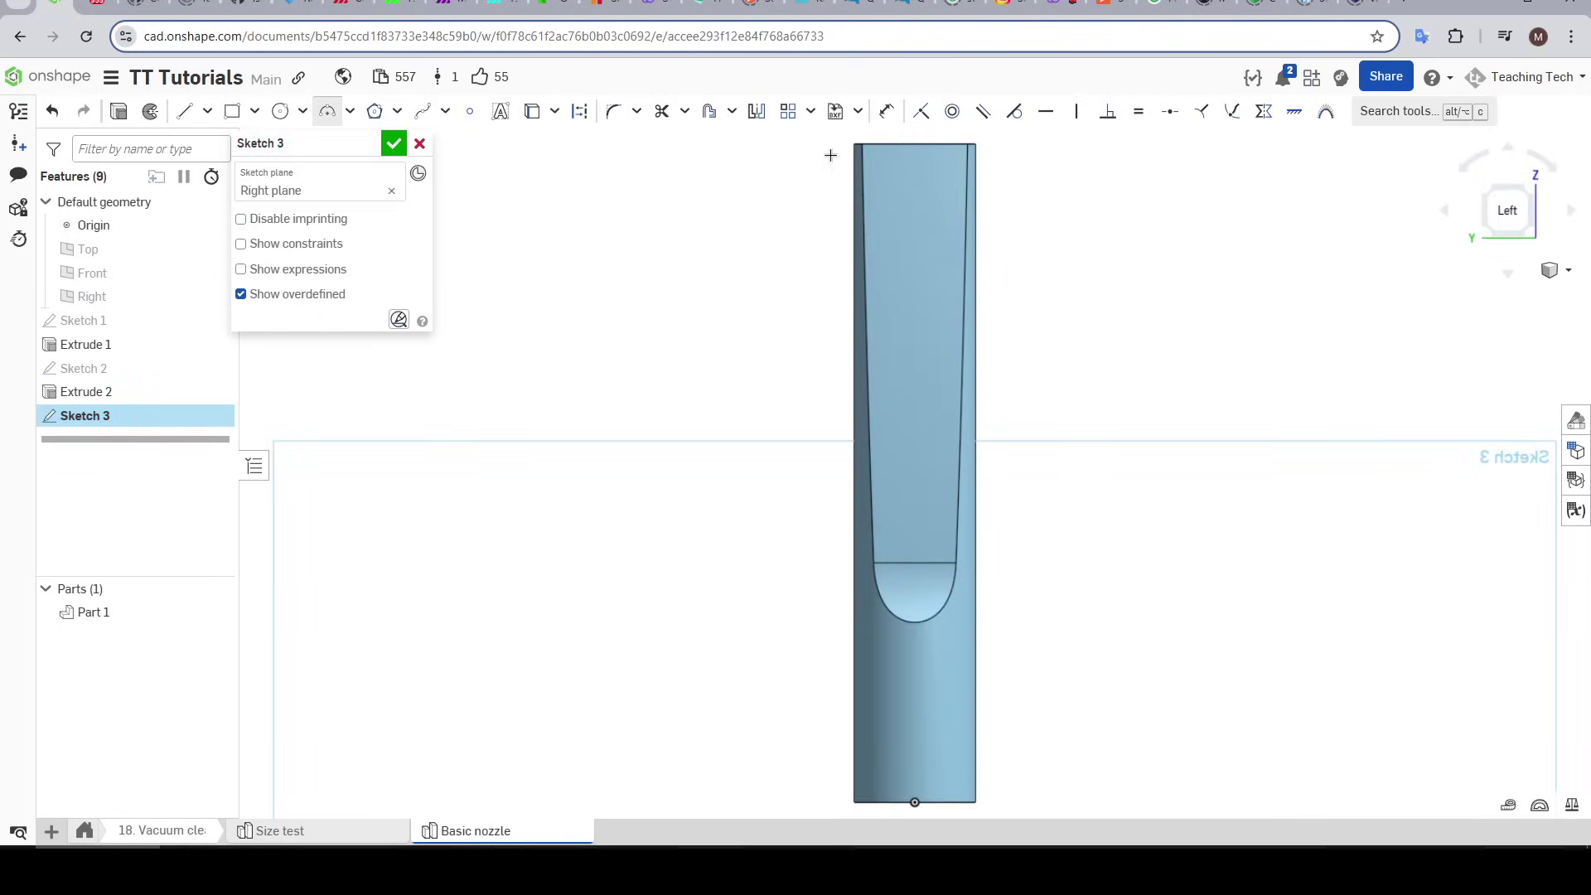
pyautogui.click(1018, 276)
pyautogui.click(1001, 255)
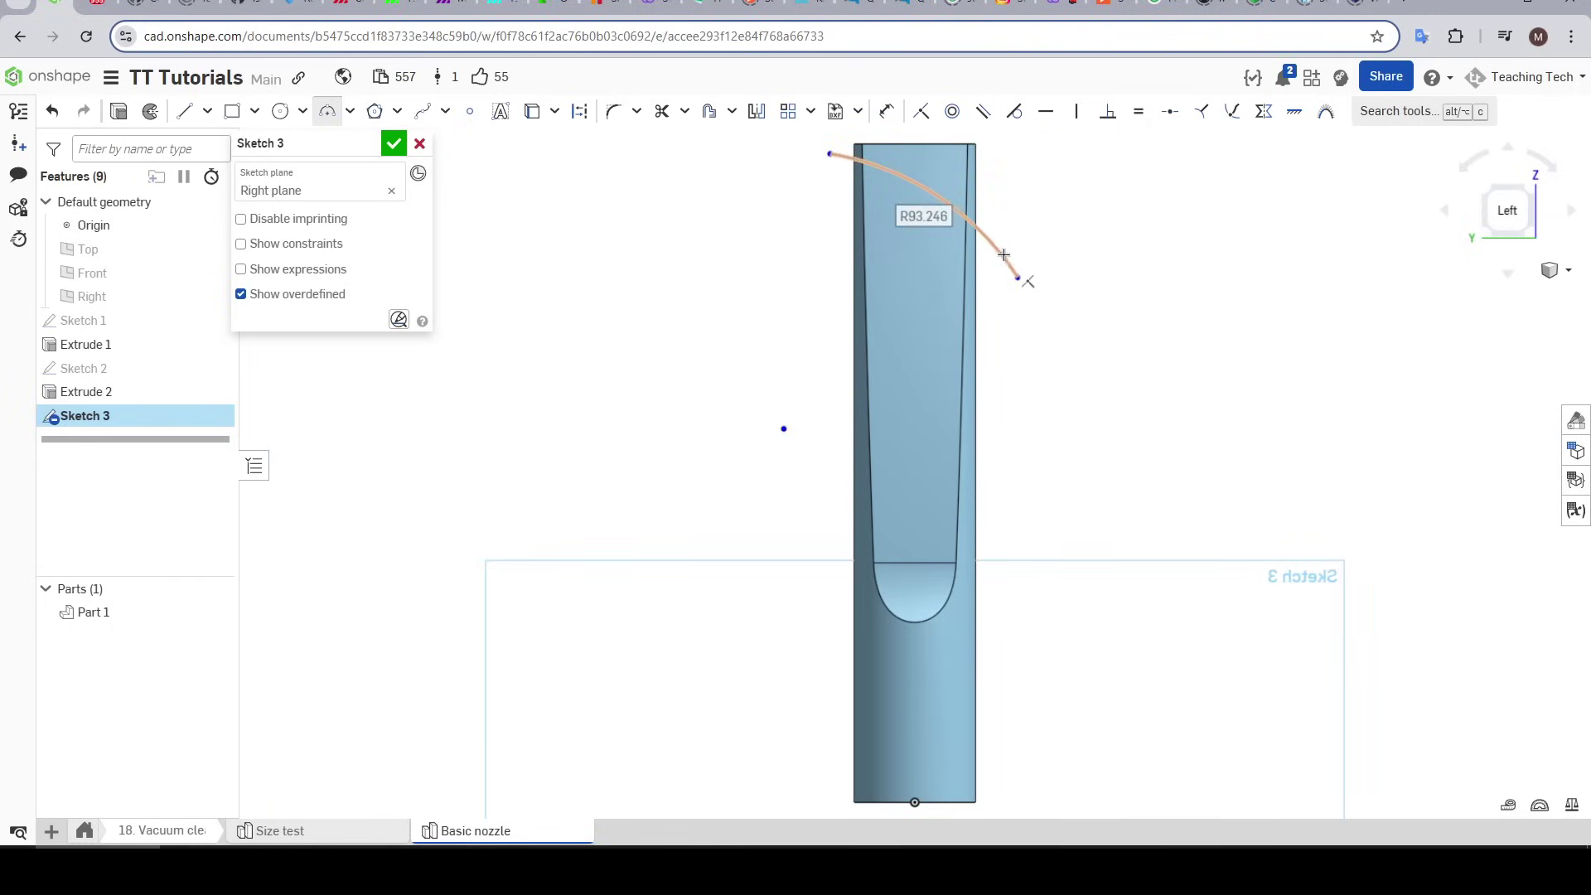
# Step: Close the area above the arc with a horizontal line along the nozzle's top and vertical lines down to both arc ends
pyautogui.press('f')
pyautogui.press('l')
pyautogui.click(864, 245)
pyautogui.click(1173, 237)
pyautogui.click(1177, 453)
pyautogui.press('f')
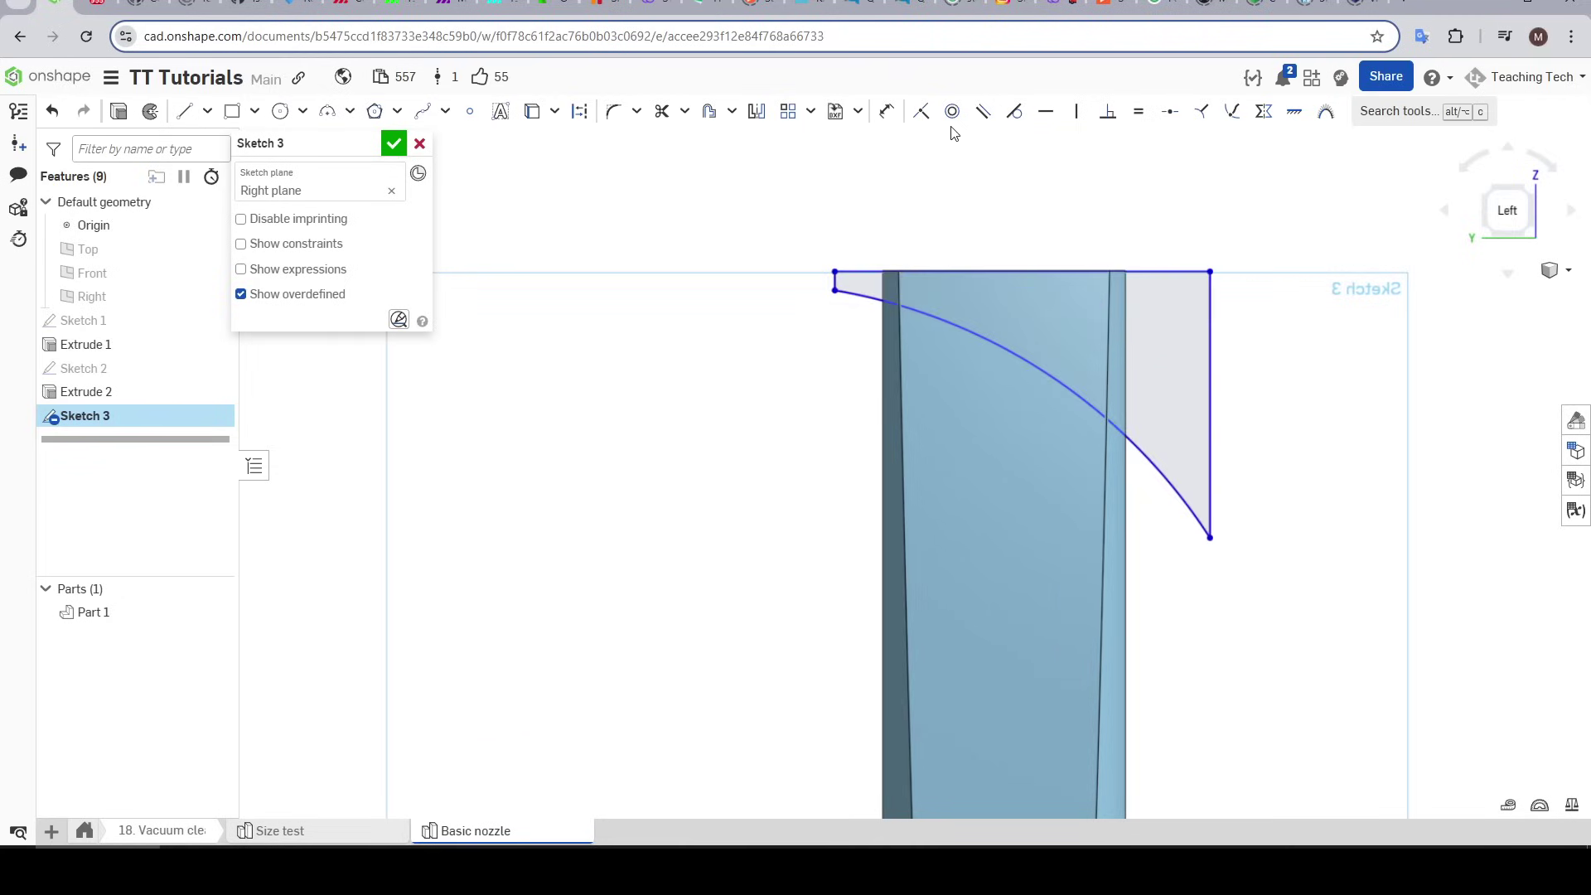
# Step: Make the profile's horizontal top line coincident with the nozzle's top end
pyautogui.click(920, 111)
pyautogui.click(1146, 272)
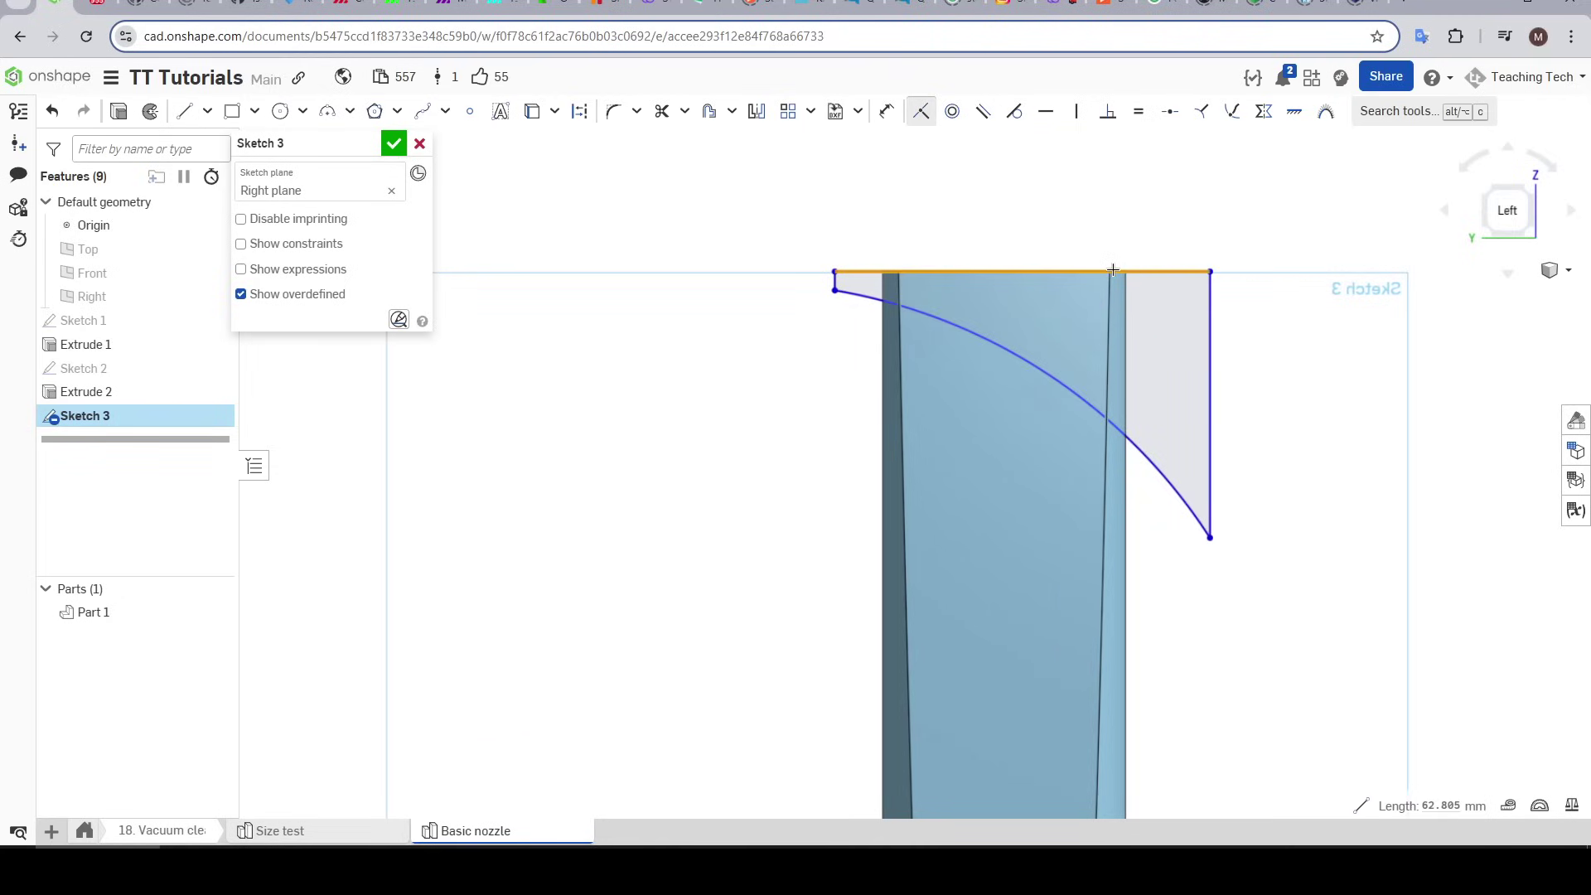
pyautogui.moveTo(1113, 271); pyautogui.dragTo(1108, 271, button='right')
pyautogui.click(1109, 272)
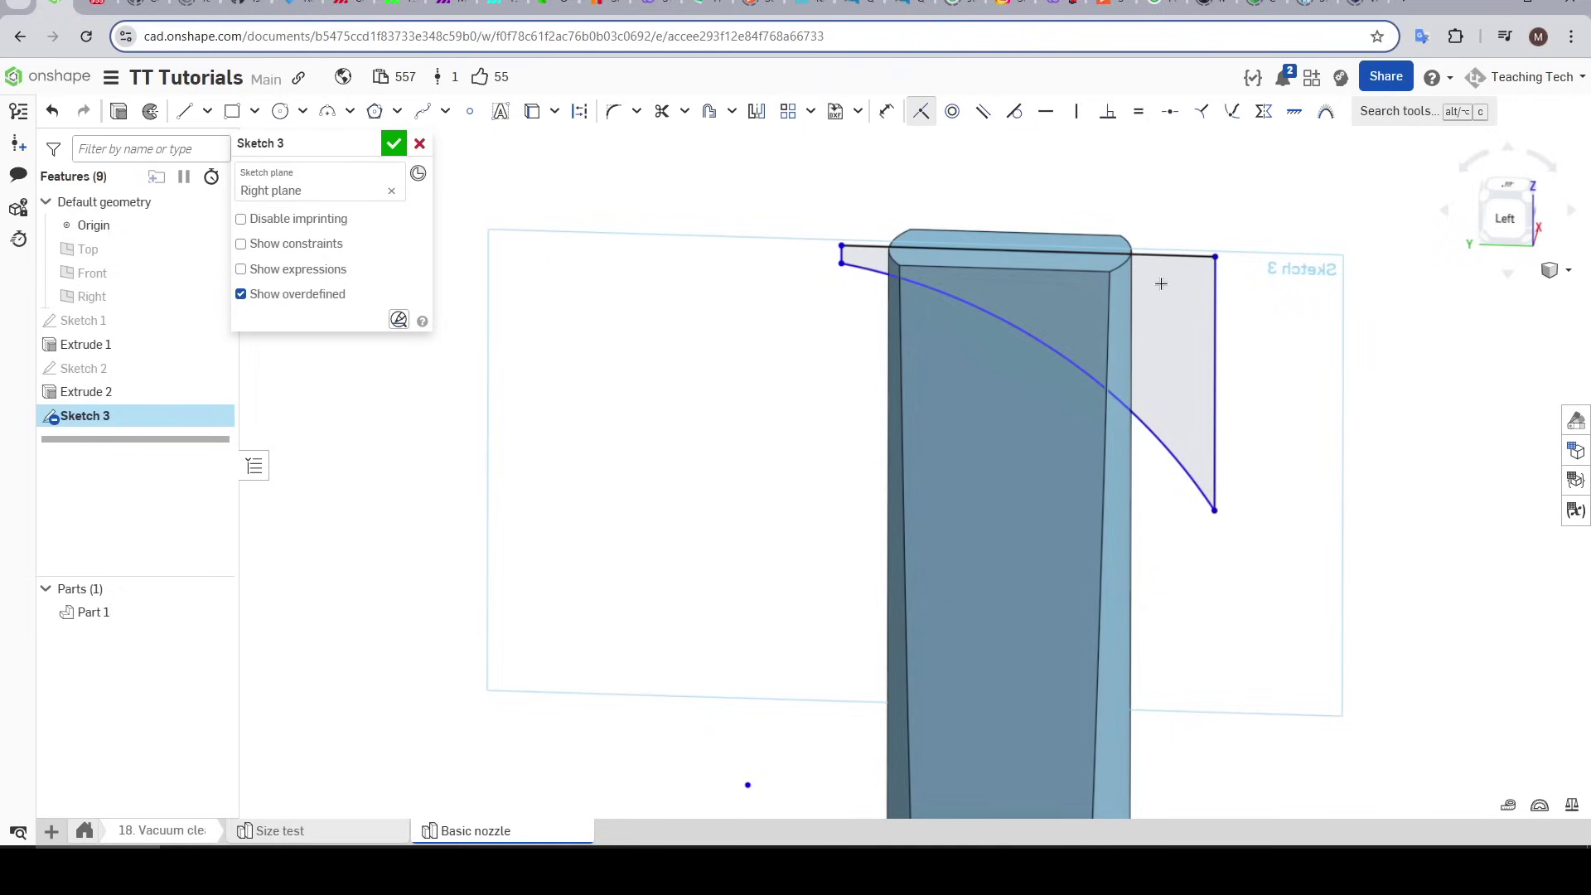
pyautogui.press('n')
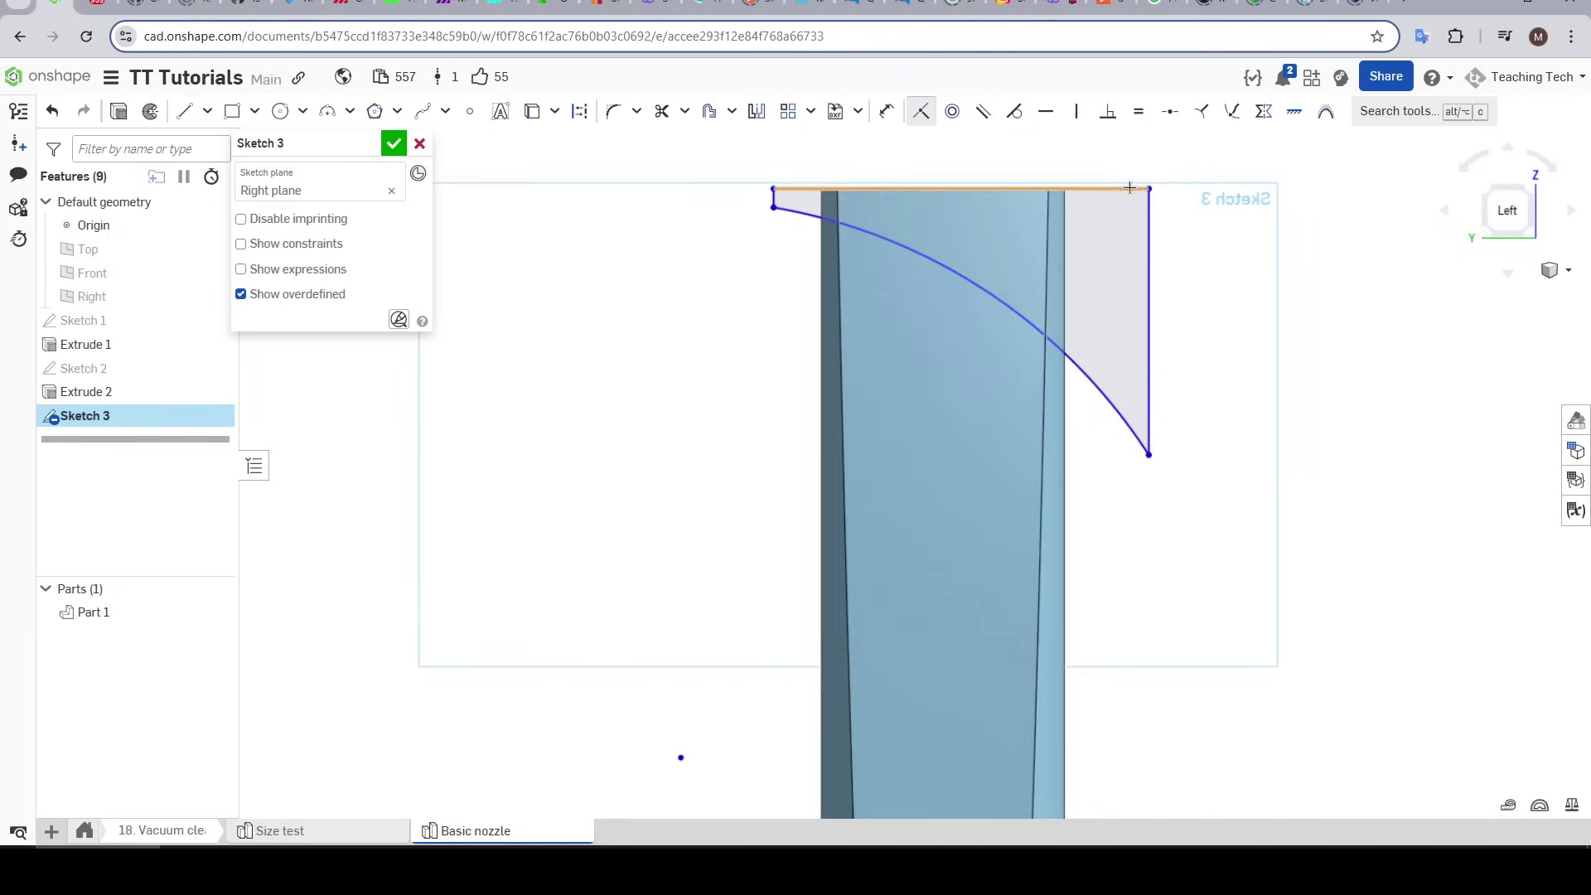
# Step: Dimension the profile's short vertical edge as 3 mm and its long vertical edge as 40 mm
pyautogui.press('d')
pyautogui.click(1370, 397)
pyautogui.click(1444, 391)
pyautogui.write('40')
pyautogui.press('Return')
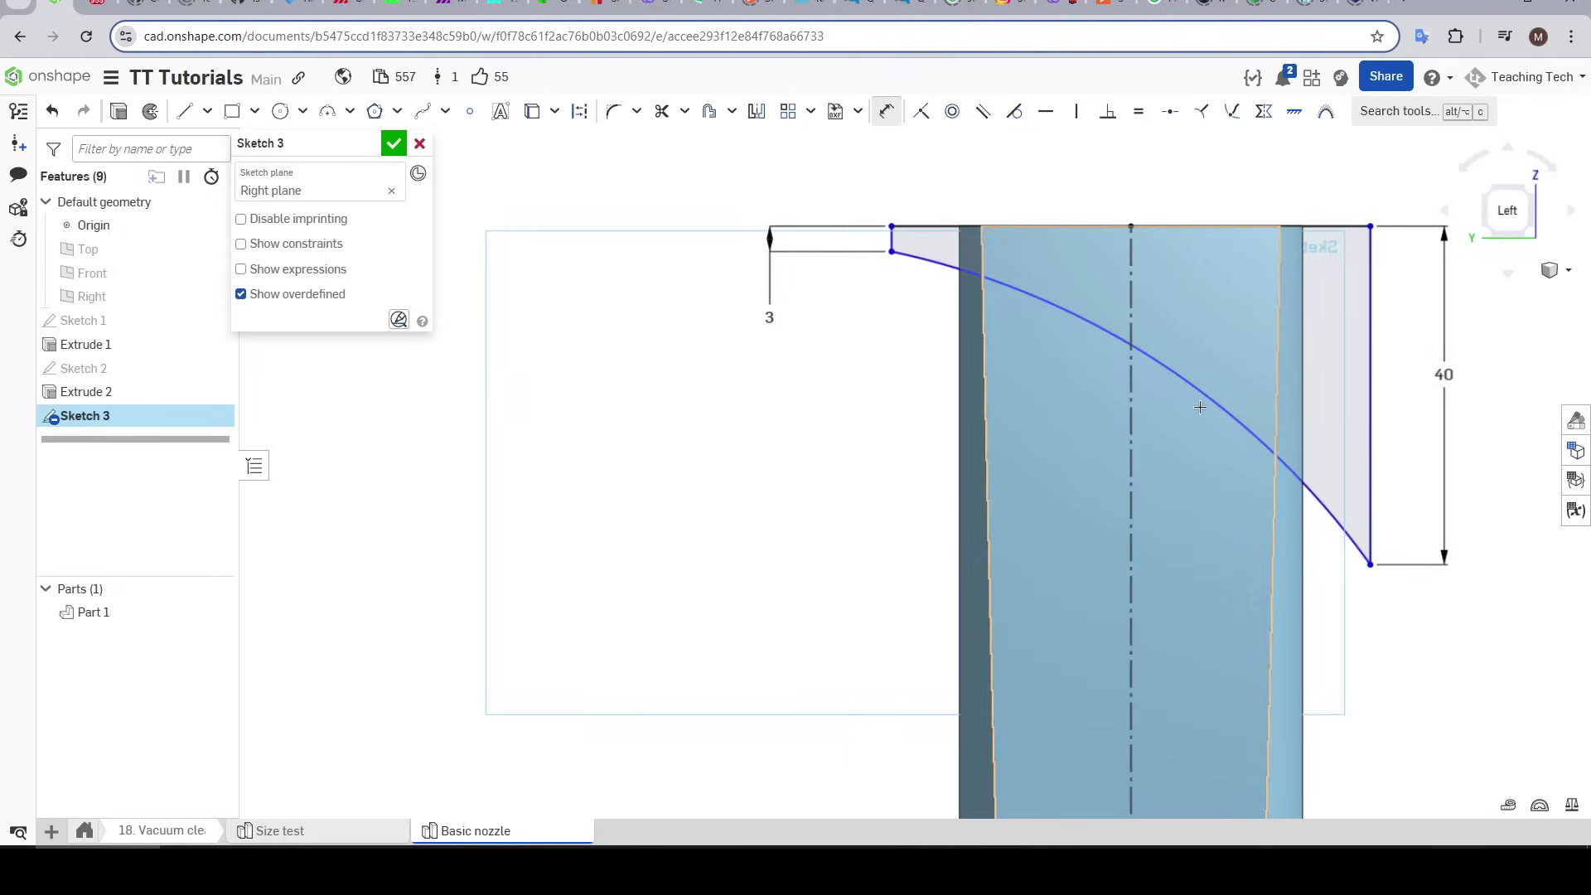
# Step: Set the sloping arc's radius to 90 mm and the horizontal top line's length to 56 mm
pyautogui.click(1201, 400)
pyautogui.click(919, 543)
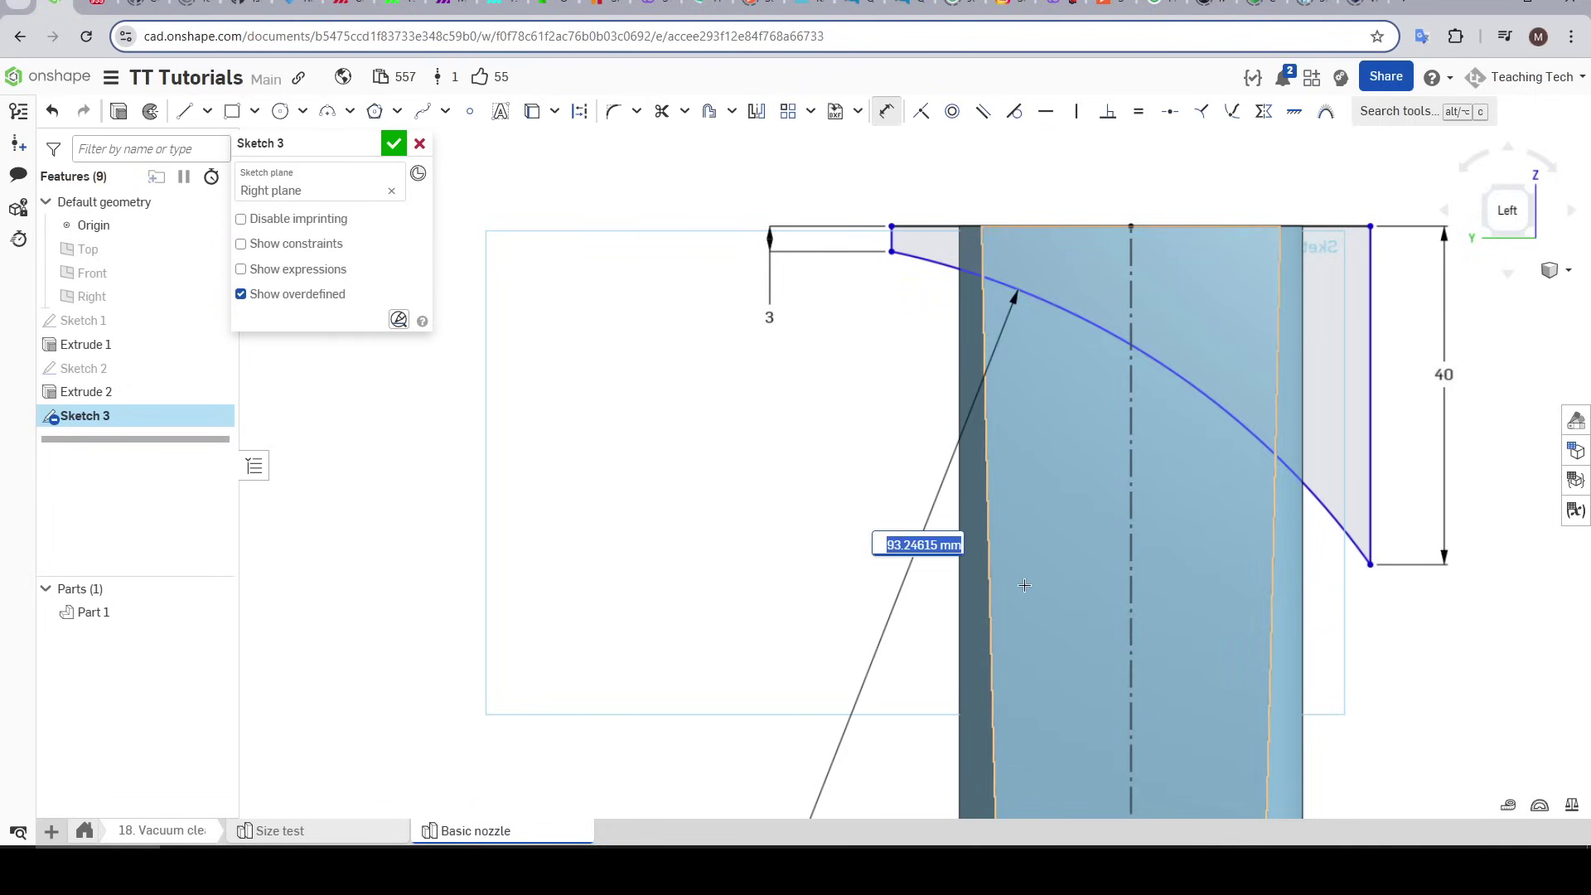
pyautogui.write('90')
pyautogui.press('Return')
pyautogui.click(1035, 195)
pyautogui.click(1010, 159)
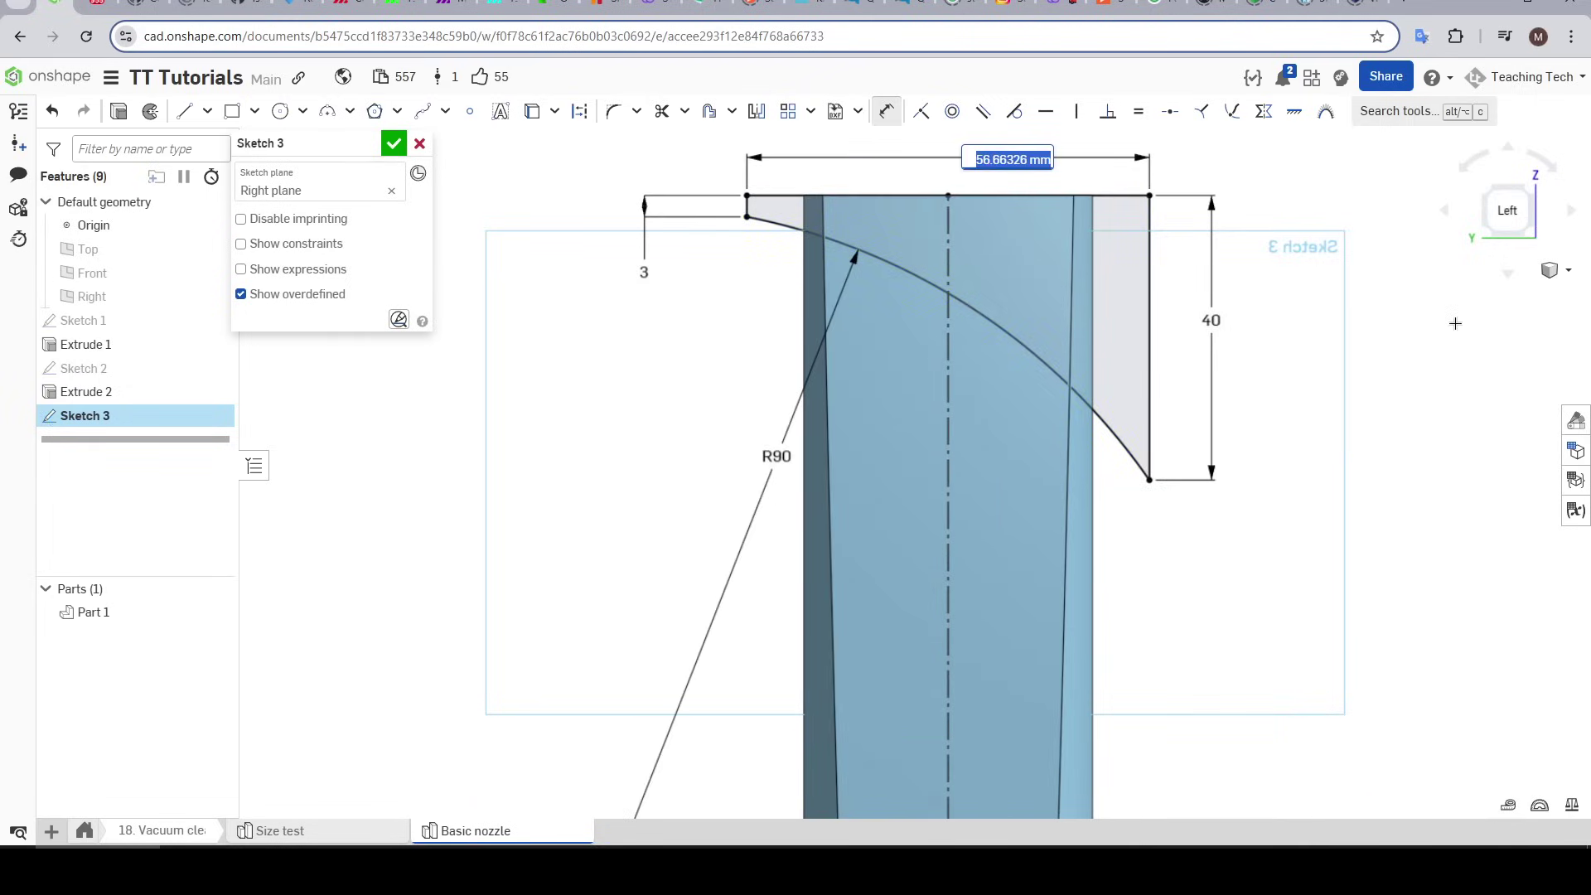
pyautogui.write('56')
pyautogui.press('Return')
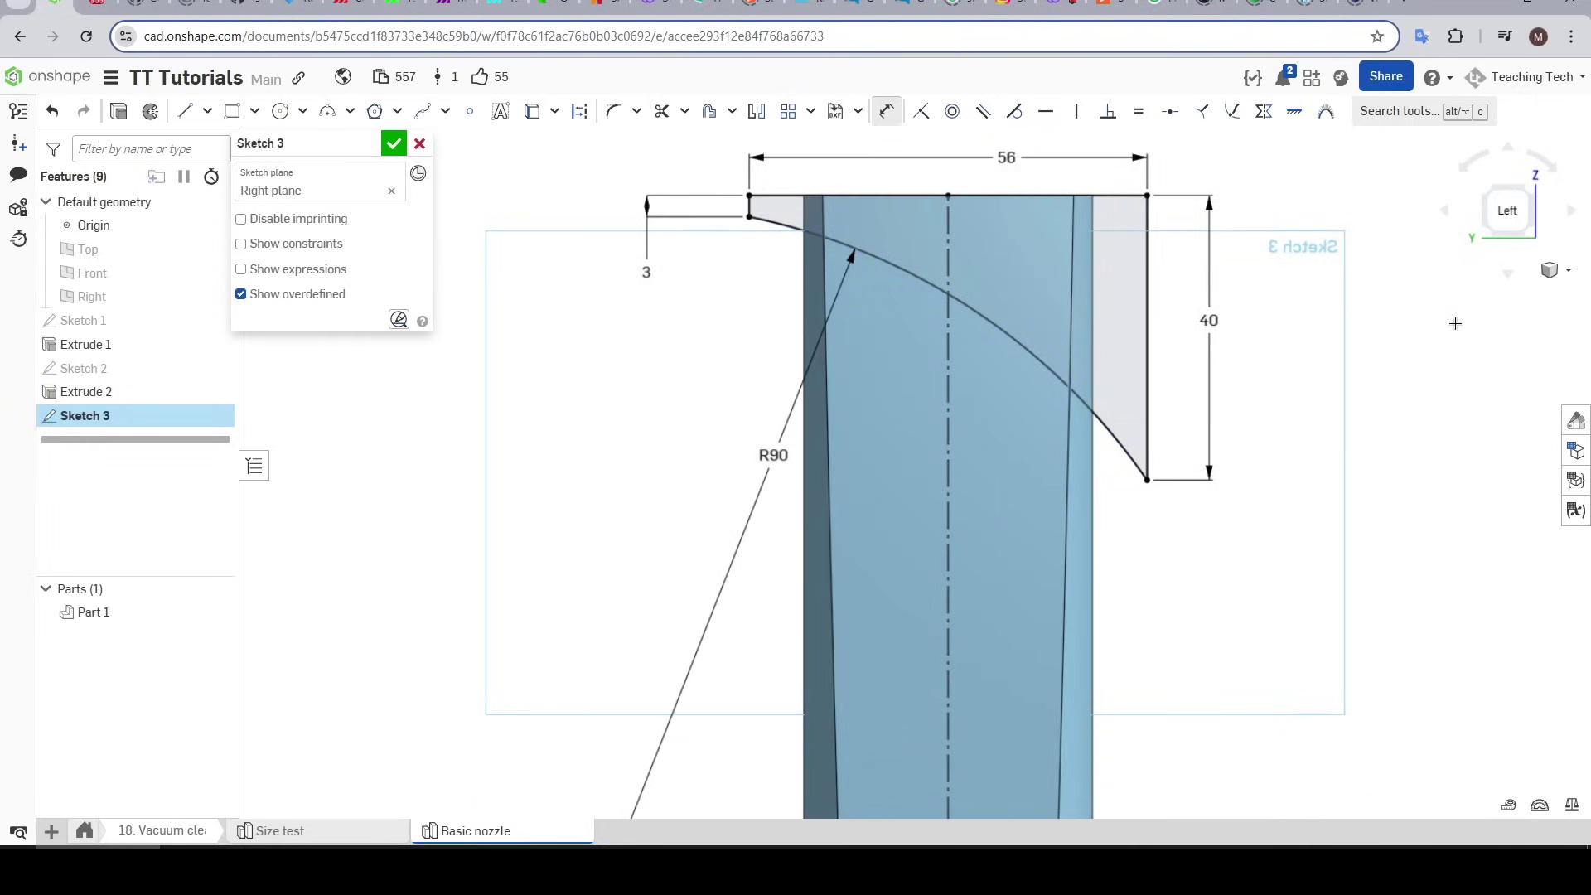
# Step: Cut the arc-bounded profile from the nozzle's tip with a symmetric Through all Remove extrude
pyautogui.hotkey('shift', 'e')
pyautogui.click(348, 269)
pyautogui.click(330, 415)
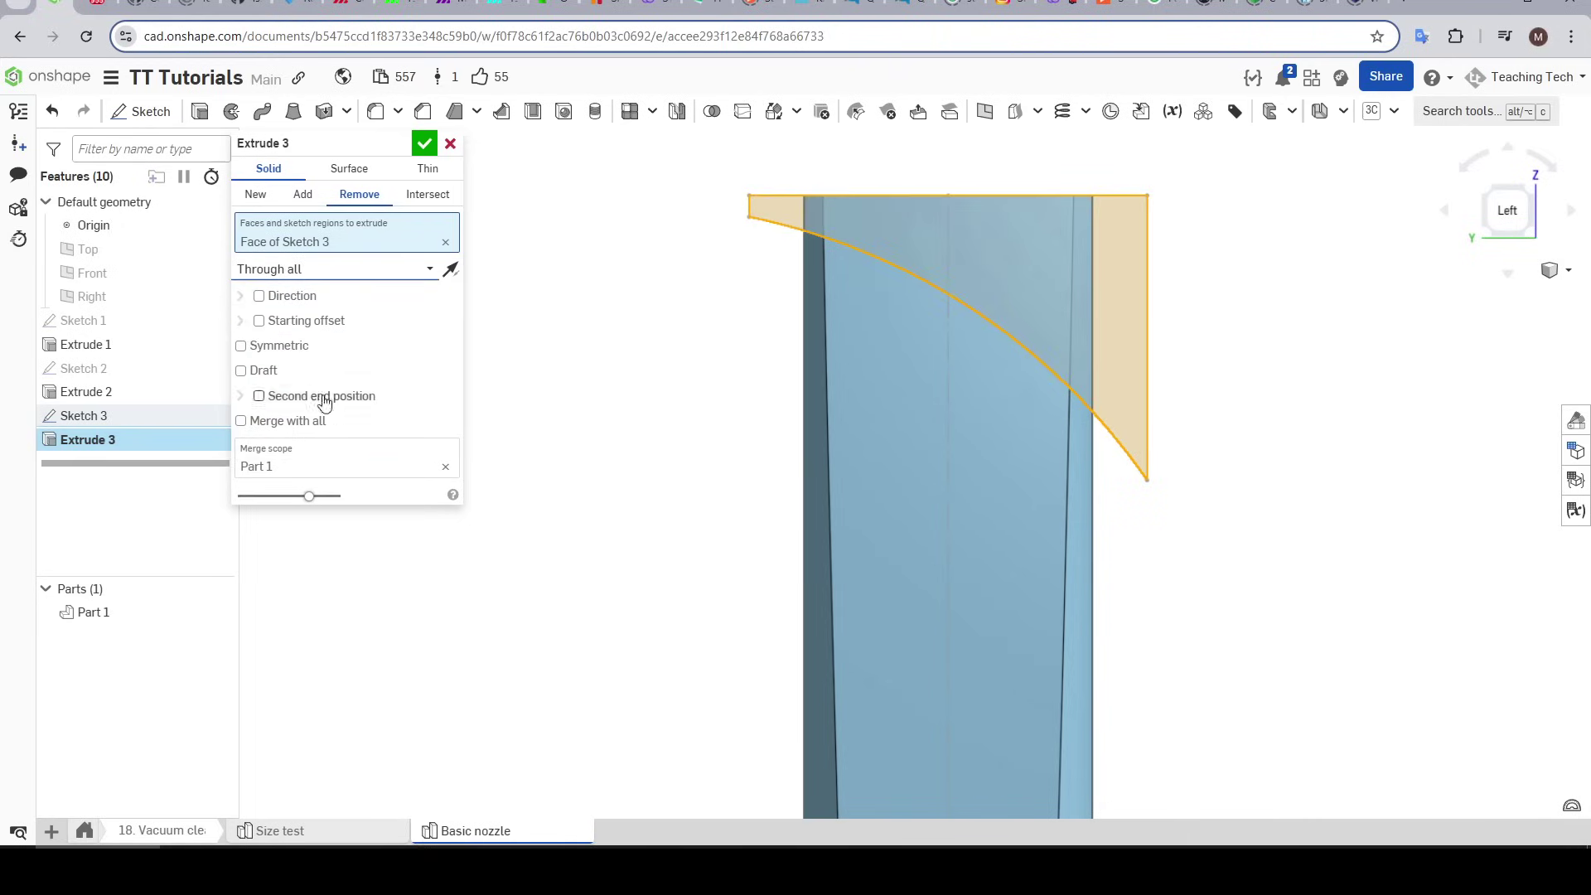
pyautogui.click(282, 346)
pyautogui.moveTo(656, 412); pyautogui.dragTo(1027, 448, button='right')
pyautogui.click(423, 144)
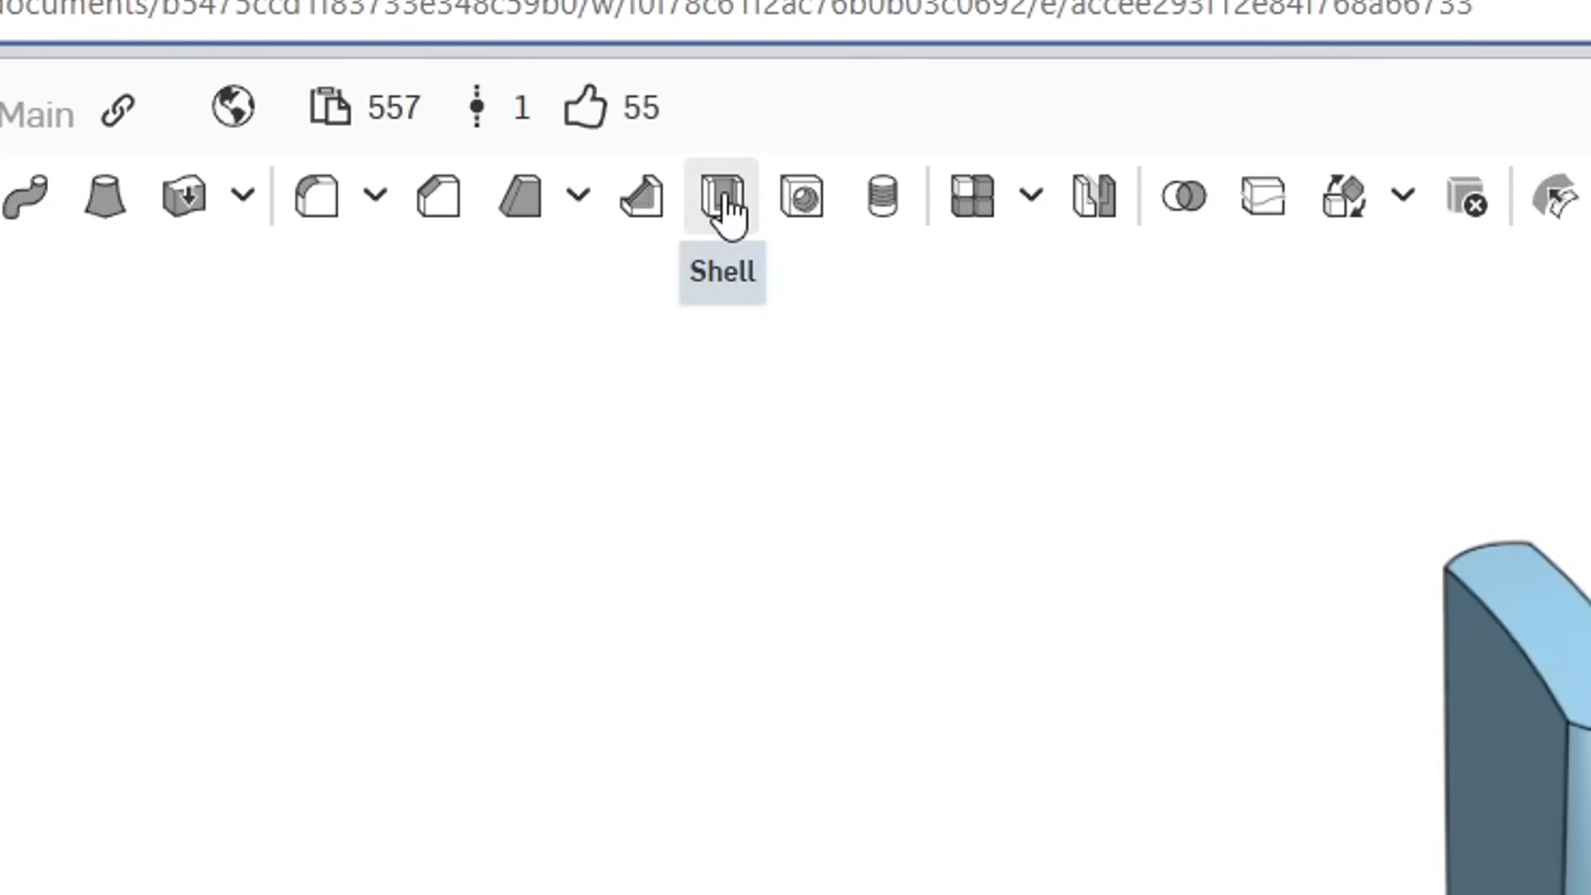
# Step: Shell the basic nozzle to a 2.8 mm wall thickness, removing its angled tip face and circular bottom face
pyautogui.click(722, 199)
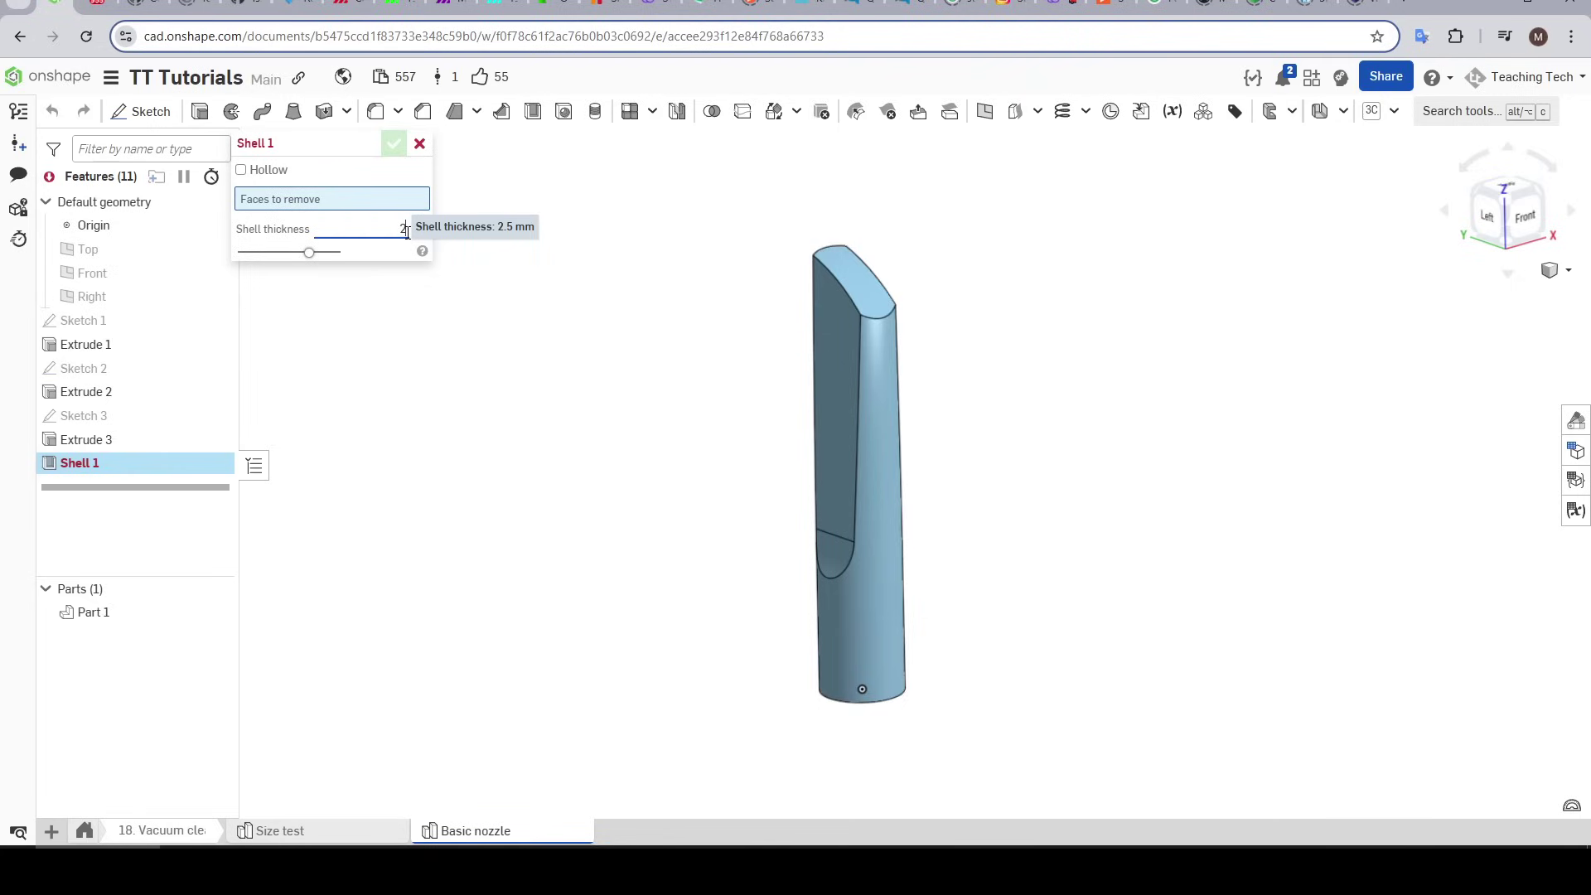
pyautogui.write('.8')
pyautogui.press('Return')
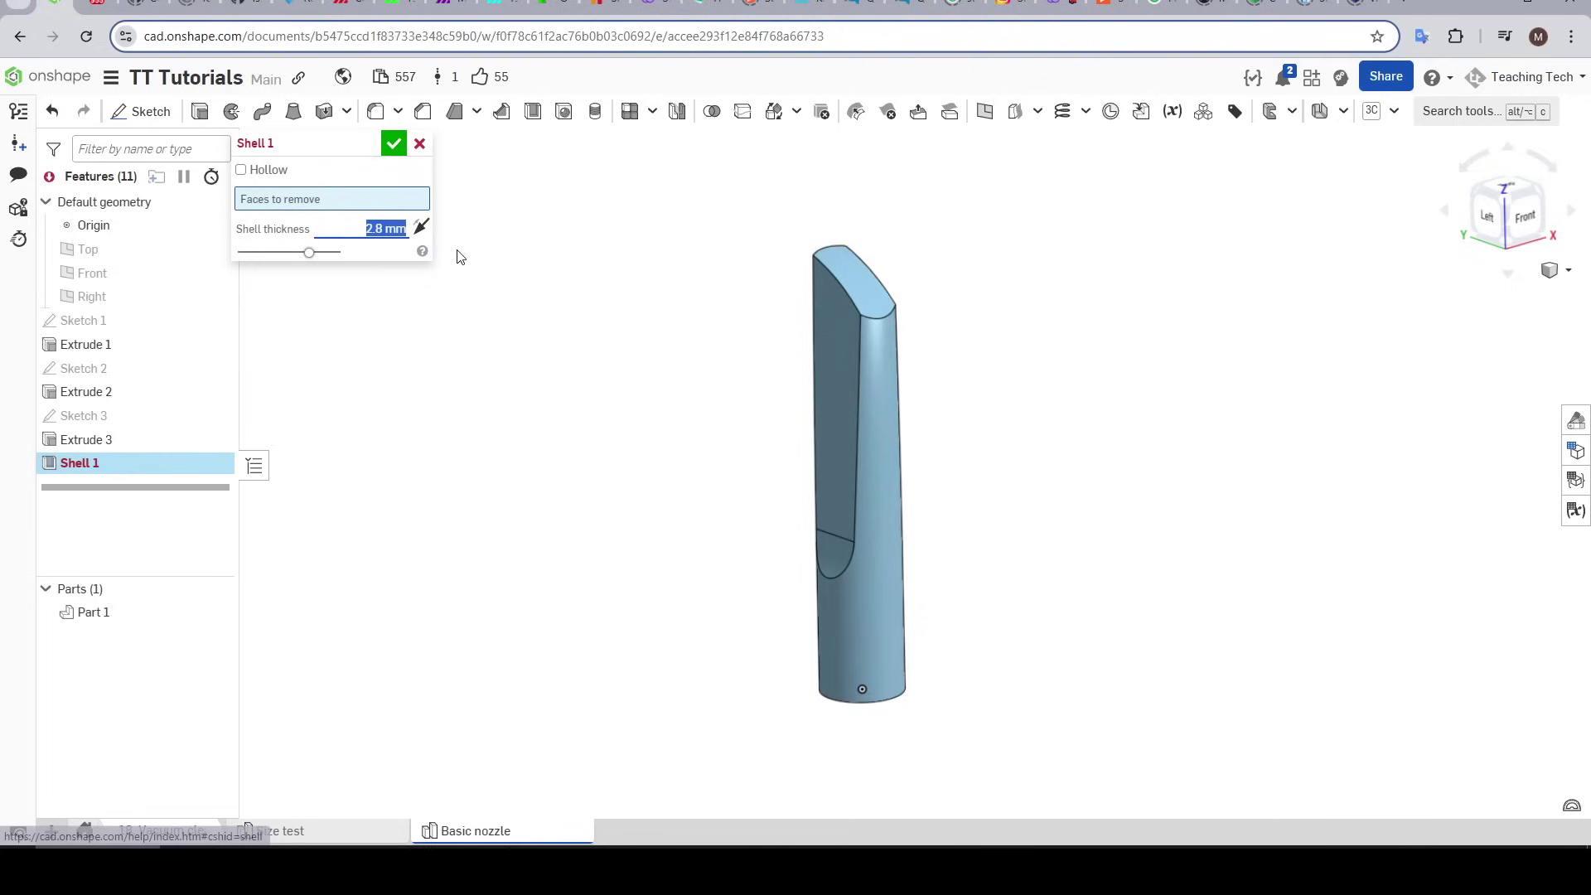
pyautogui.click(851, 276)
pyautogui.moveTo(952, 423); pyautogui.dragTo(900, 525, button='right')
pyautogui.click(903, 533)
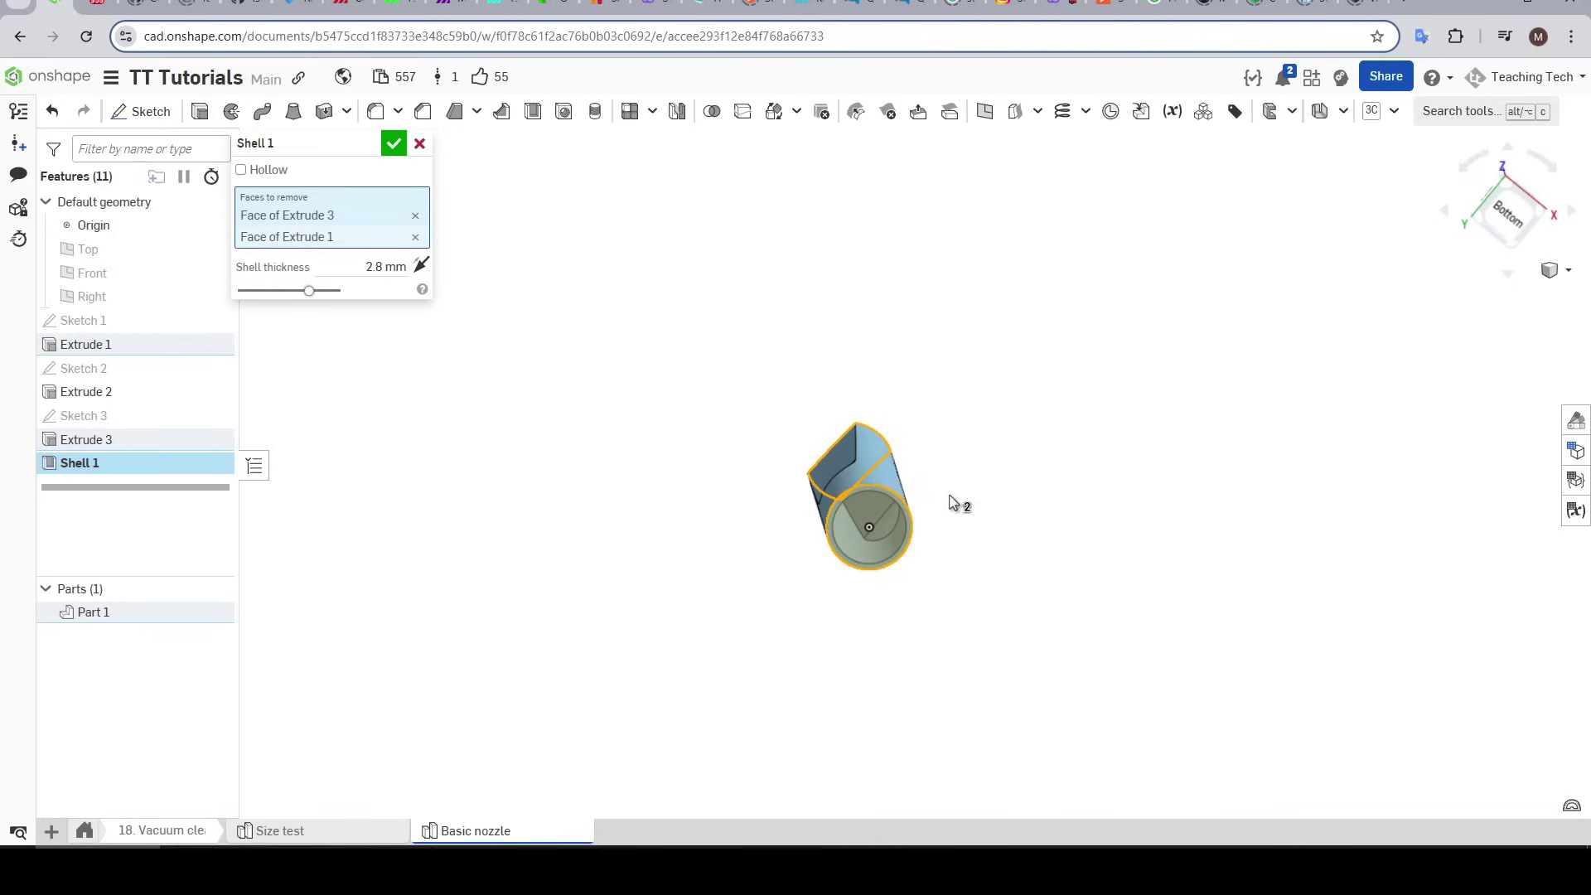
pyautogui.click(394, 145)
pyautogui.moveTo(884, 284); pyautogui.dragTo(1011, 554, button='right')
pyautogui.click(918, 529)
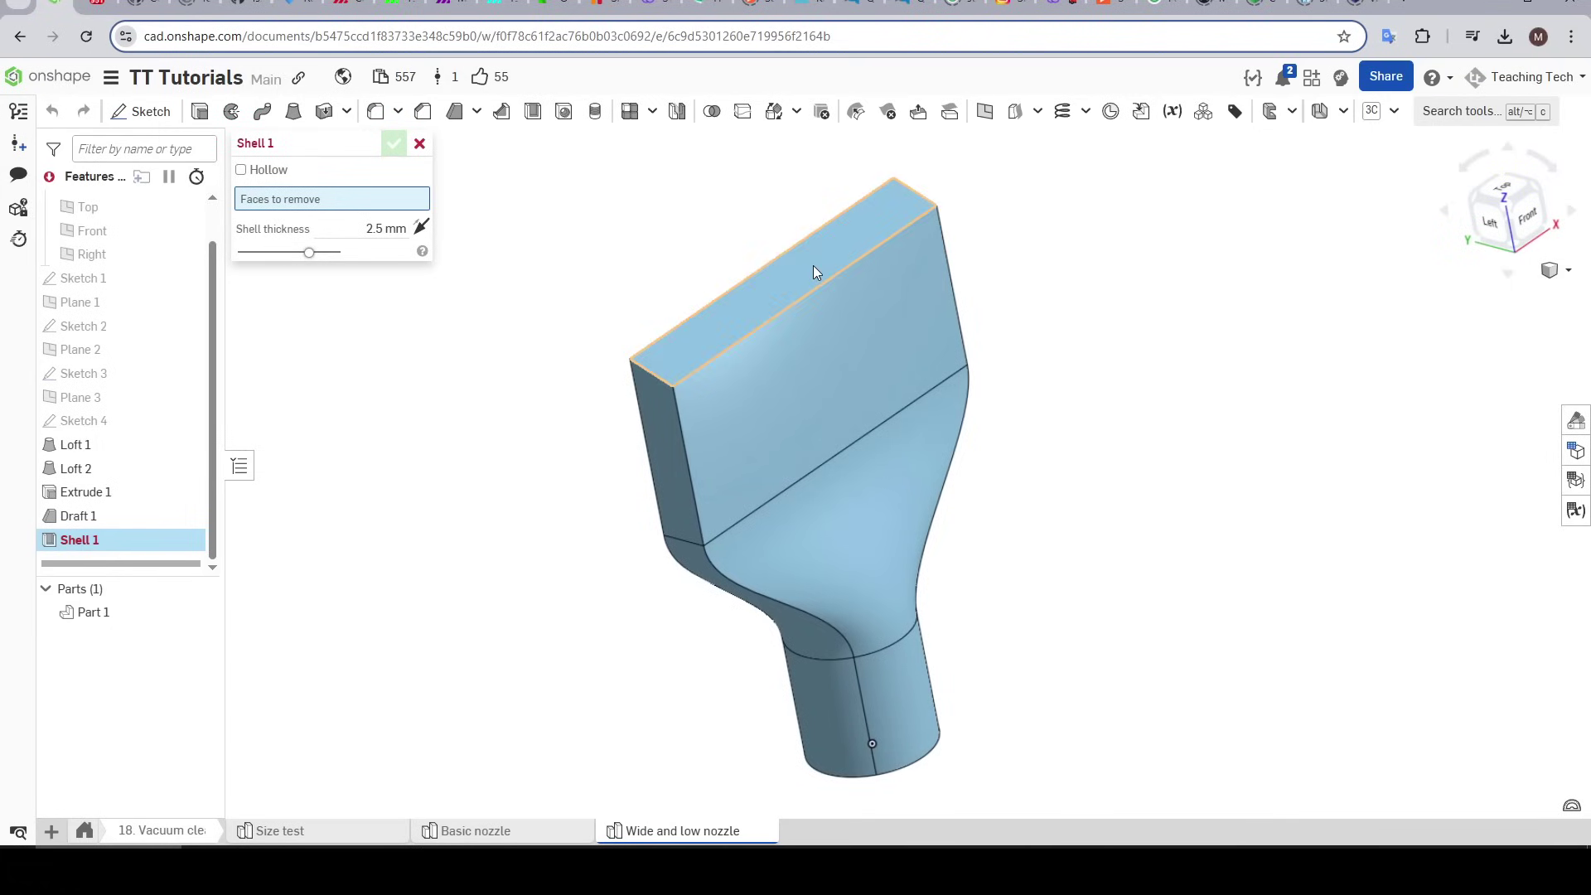
# Step: Shell the wide nozzle, removing the rectangular tip face and the round inlet face
pyautogui.click(815, 271)
pyautogui.moveTo(1061, 535); pyautogui.dragTo(921, 697, button='right')
pyautogui.click(919, 699)
pyautogui.click(357, 269)
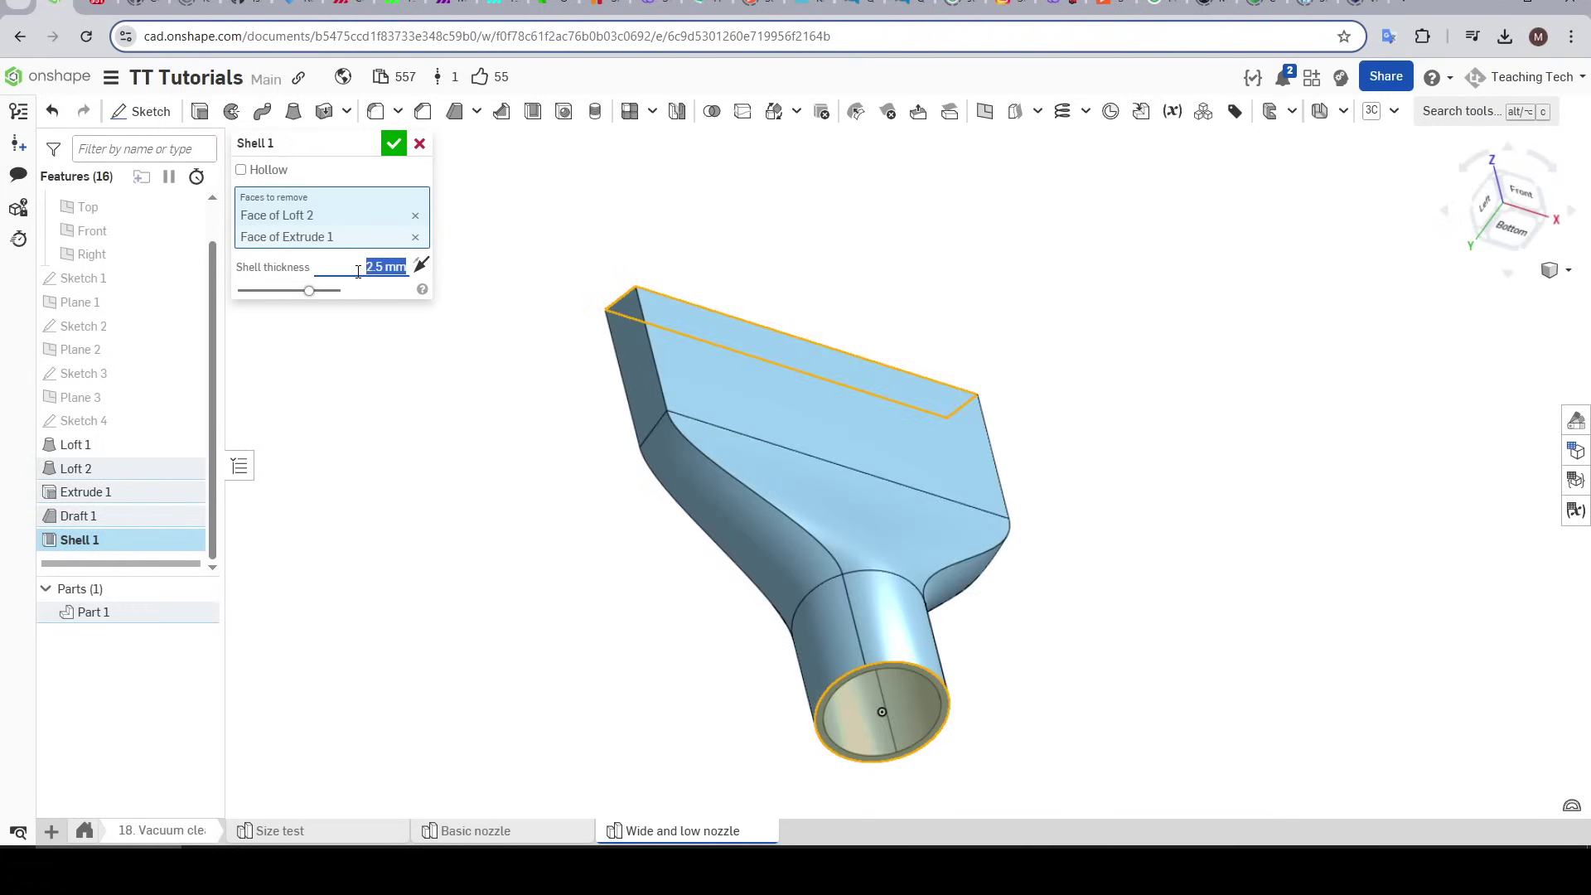
pyautogui.press('Return')
pyautogui.click(393, 144)
pyautogui.moveTo(870, 291); pyautogui.dragTo(948, 480, button='right')
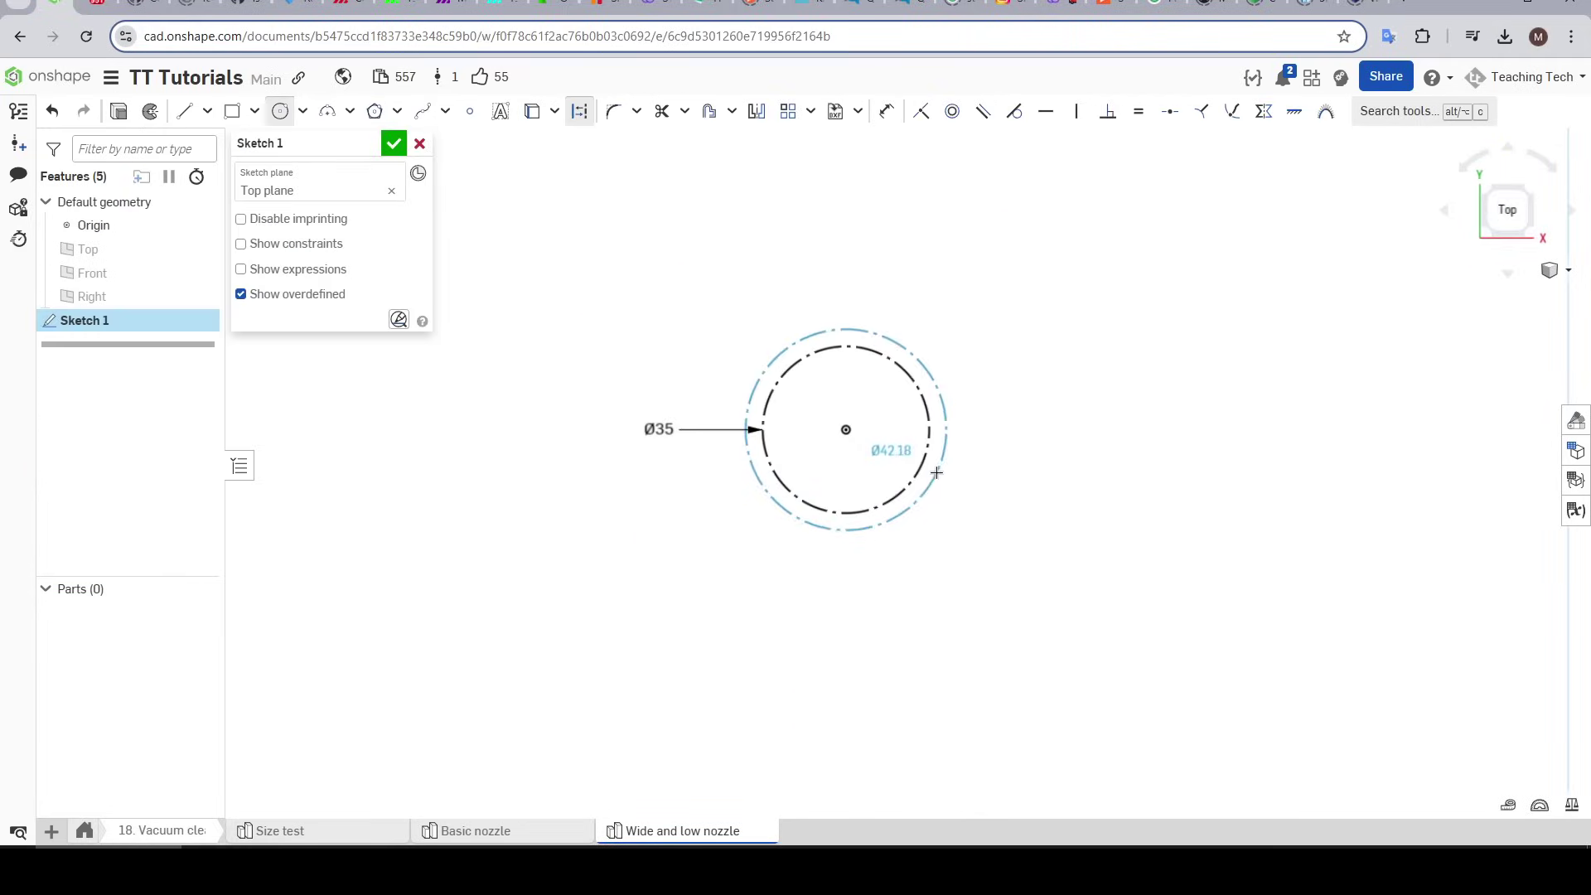
# Step: Draw a circle around the 35 mm construction circle from the same center and dimension the gap between them as 2.8 mm
pyautogui.click(944, 474)
pyautogui.press('u')
pyautogui.click(941, 390)
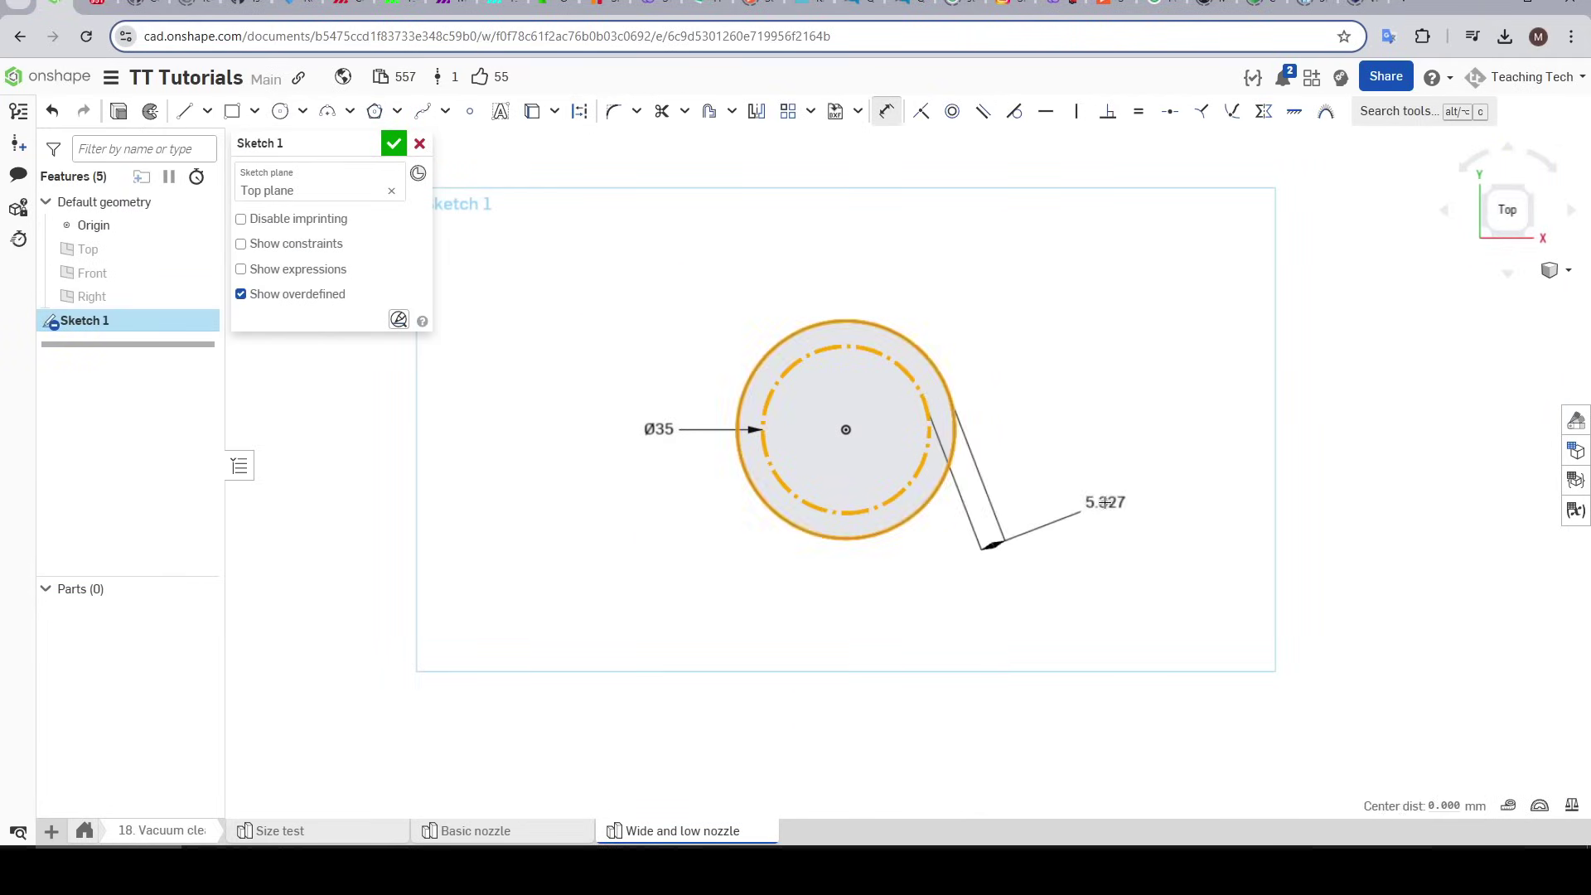
pyautogui.click(1102, 501)
pyautogui.press('Return')
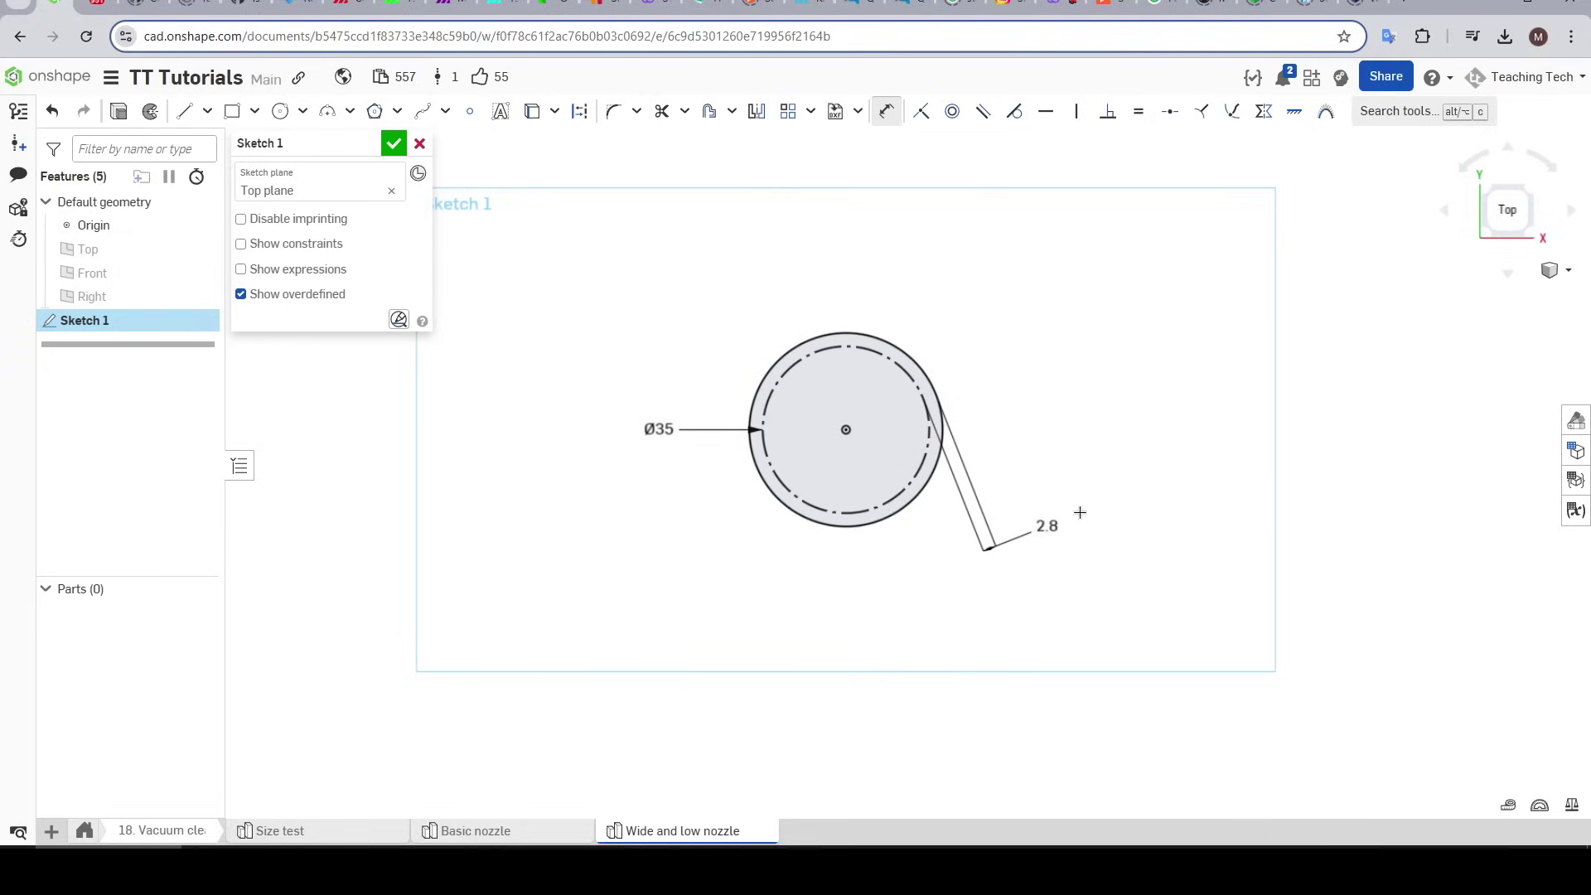
pyautogui.press('Return')
# Step: Create a plane offset 40 mm above the Top plane
pyautogui.moveTo(1080, 512); pyautogui.dragTo(1080, 304, button='right')
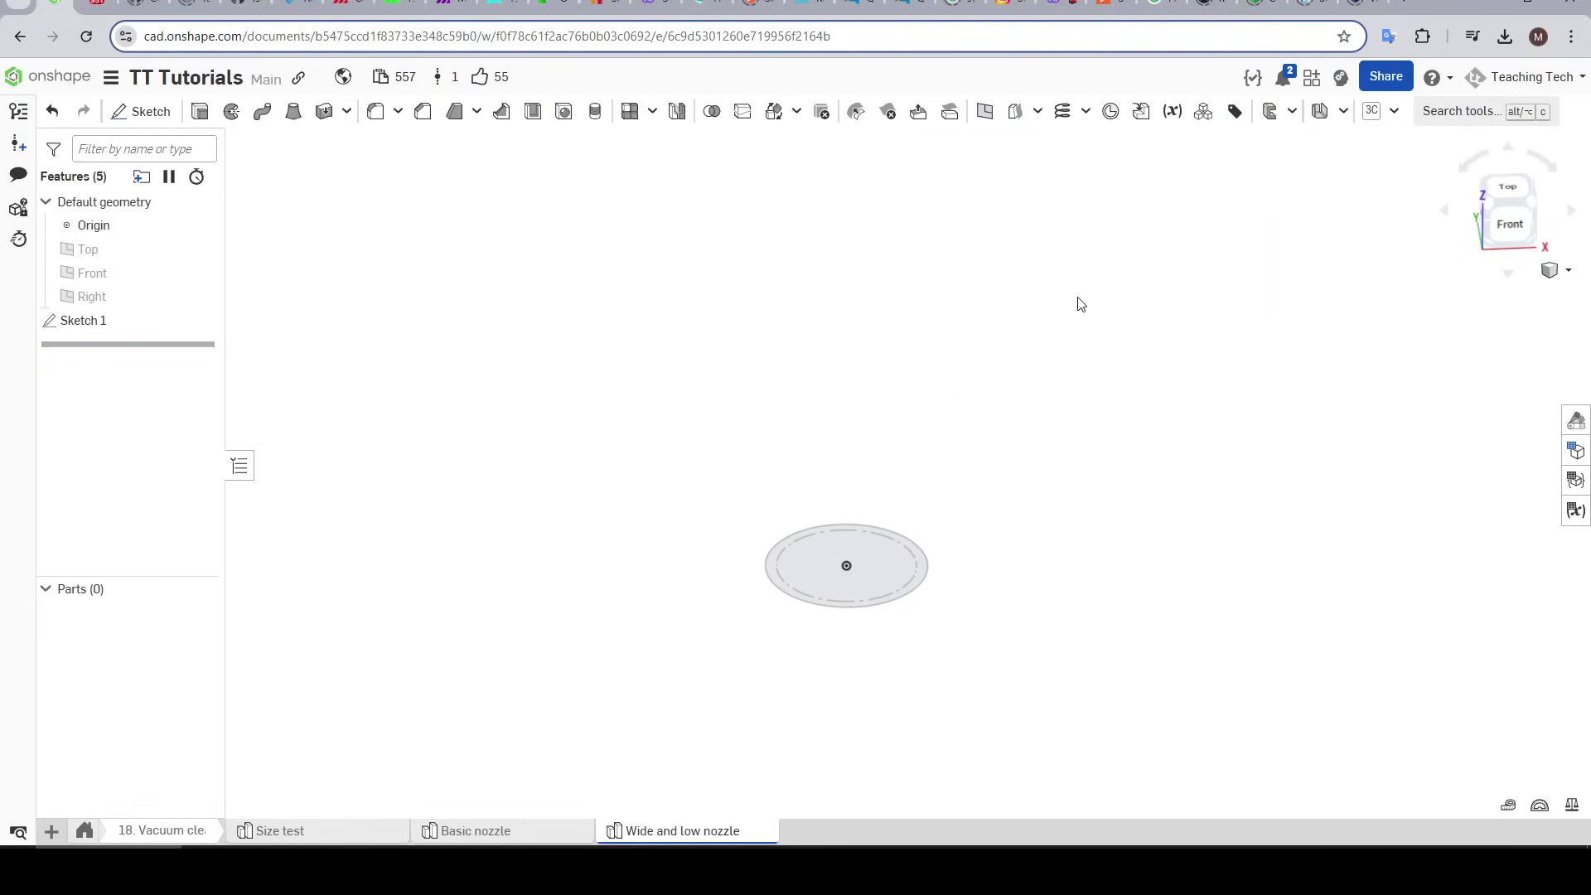
pyautogui.click(986, 113)
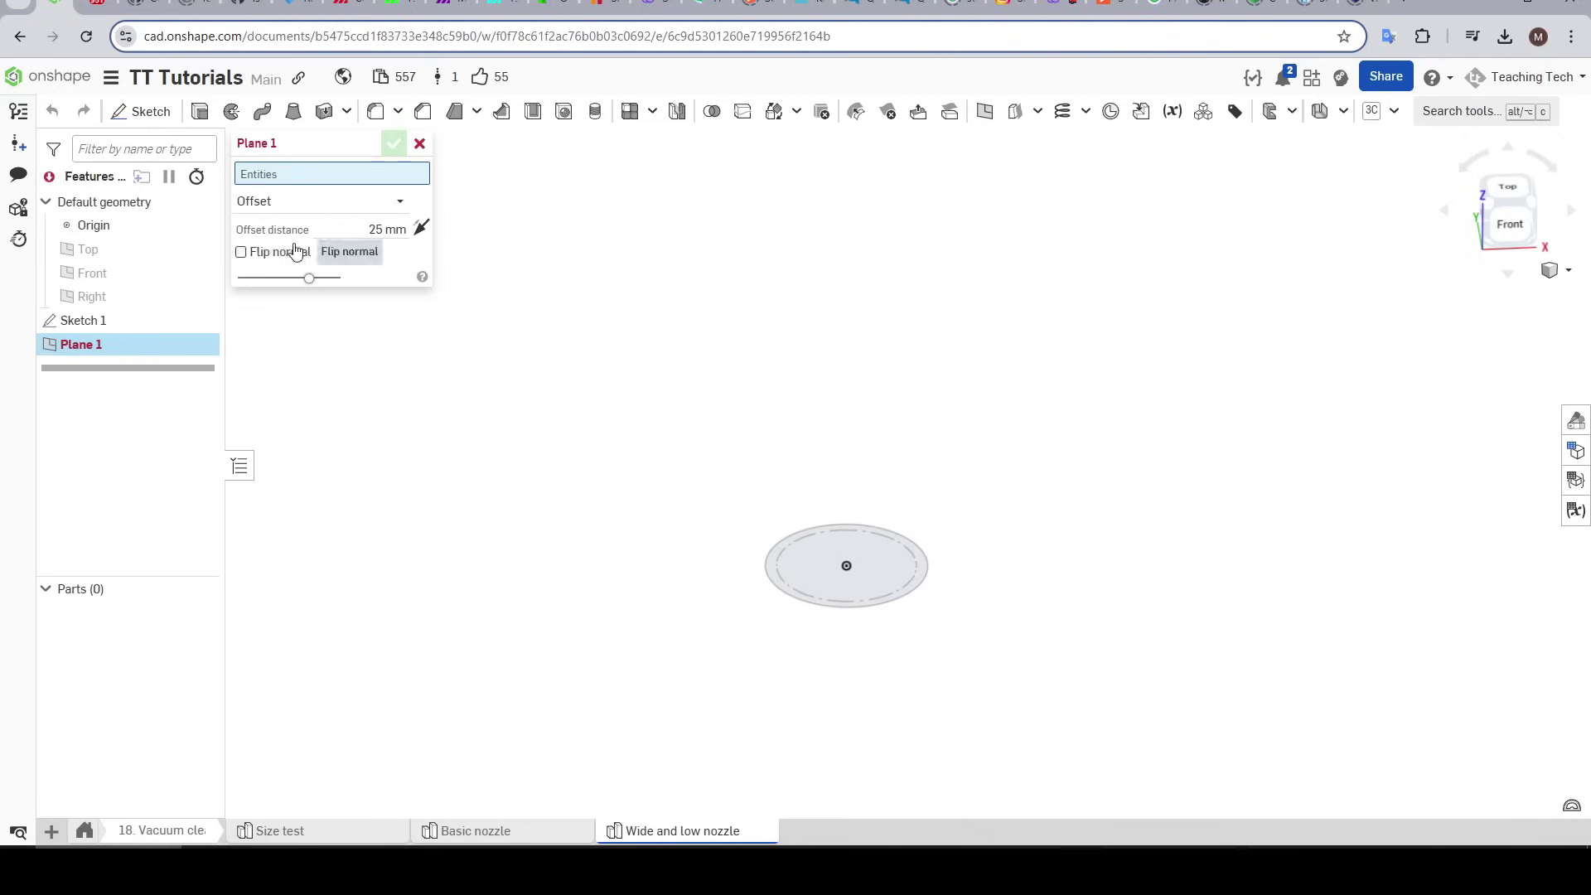
pyautogui.click(141, 252)
pyautogui.moveTo(845, 397)
pyautogui.mouseDown()
pyautogui.moveTo(848, 376)
pyautogui.moveTo(864, 441)
pyautogui.moveTo(870, 409)
pyautogui.mouseUp()
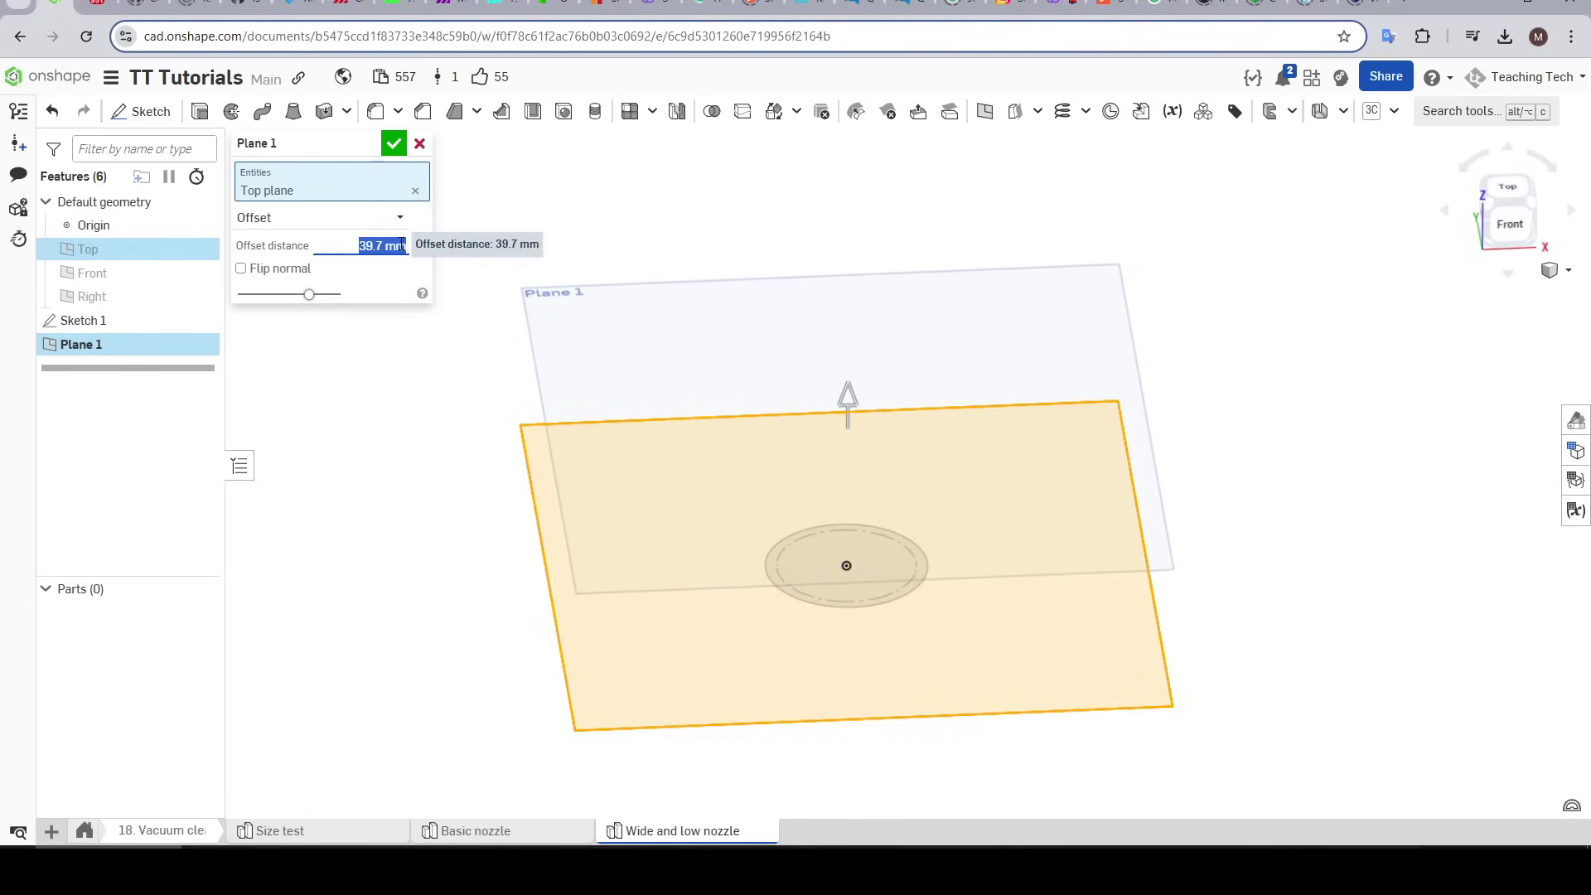
pyautogui.write('40')
pyautogui.press('Return')
pyautogui.moveTo(1276, 440)
pyautogui.mouseDown(button='right')
pyautogui.moveTo(1395, 433)
pyautogui.moveTo(1272, 471)
pyautogui.mouseUp(button='right')
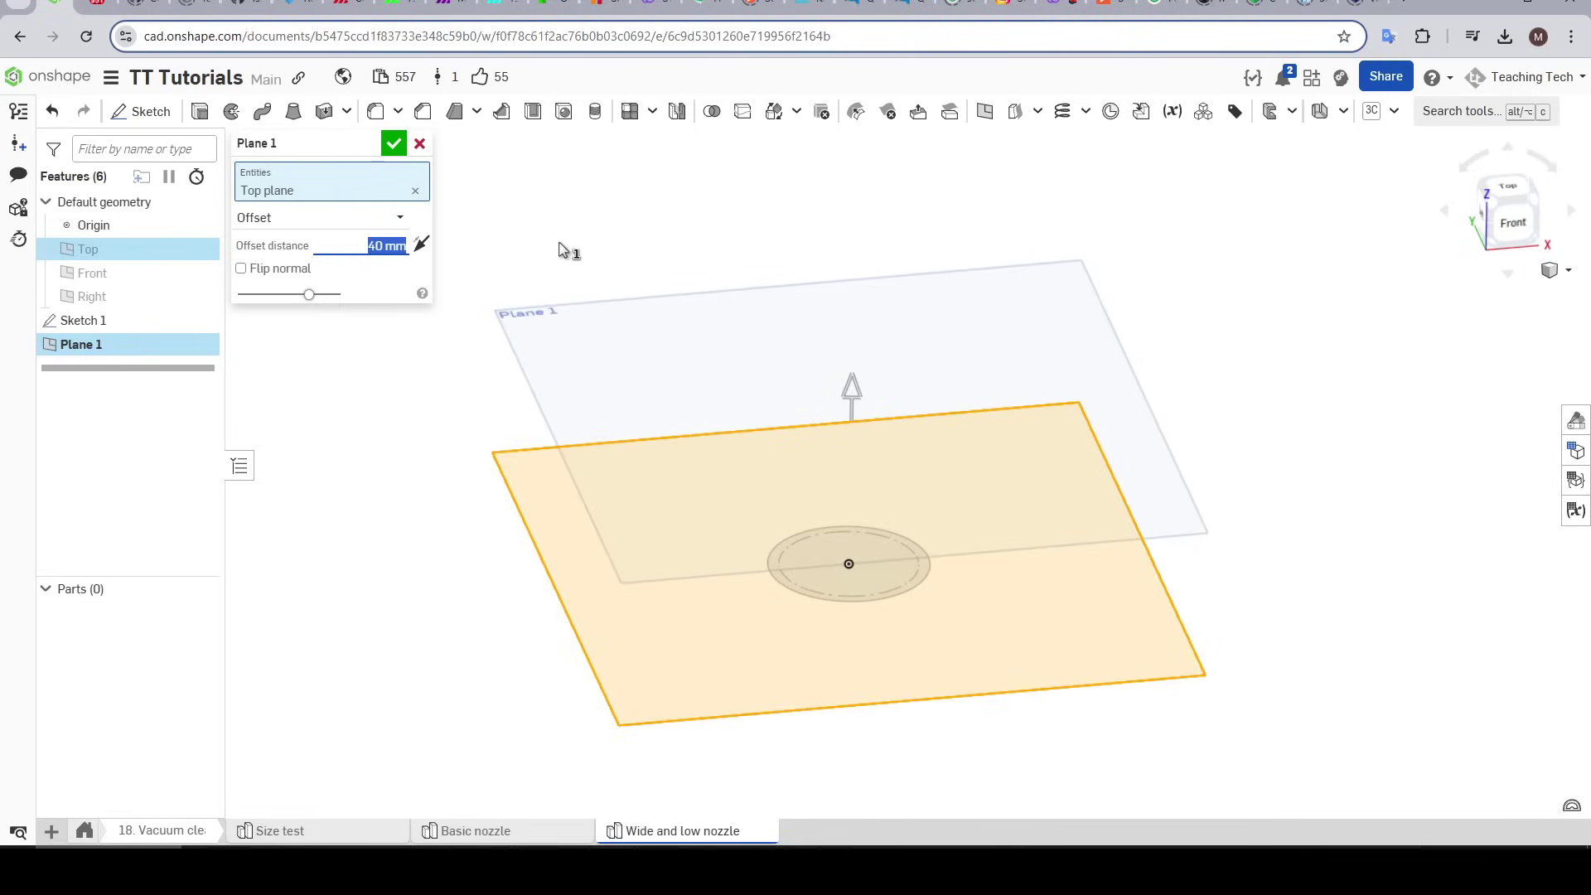
pyautogui.click(394, 146)
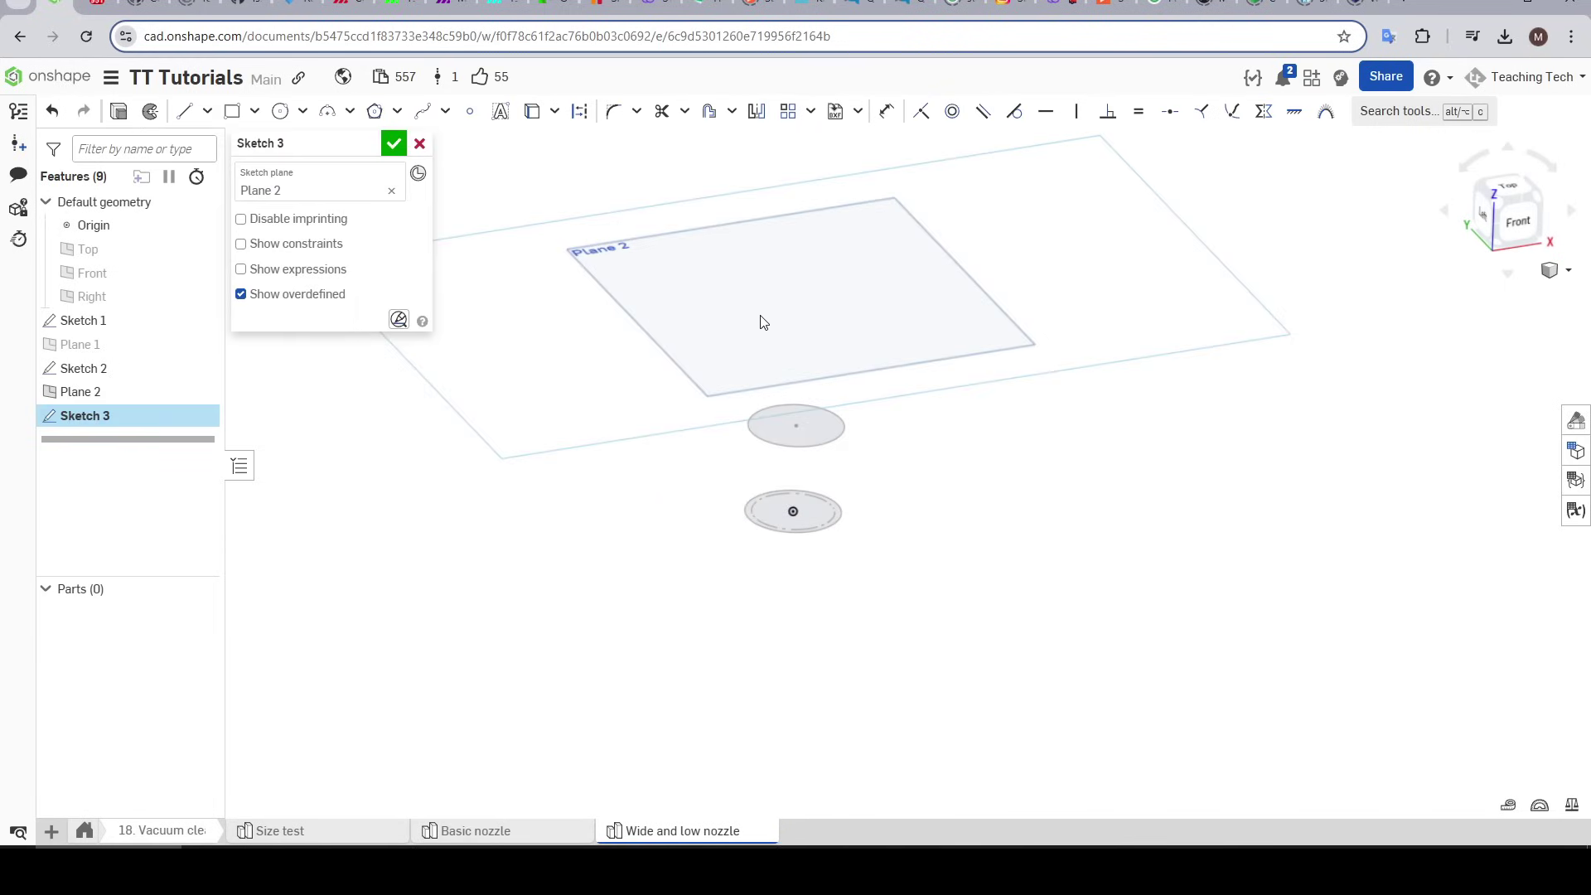
# Step: Sketch a center point rectangle about 141 mm wide on Plane 2, centered on the origin
pyautogui.press('n')
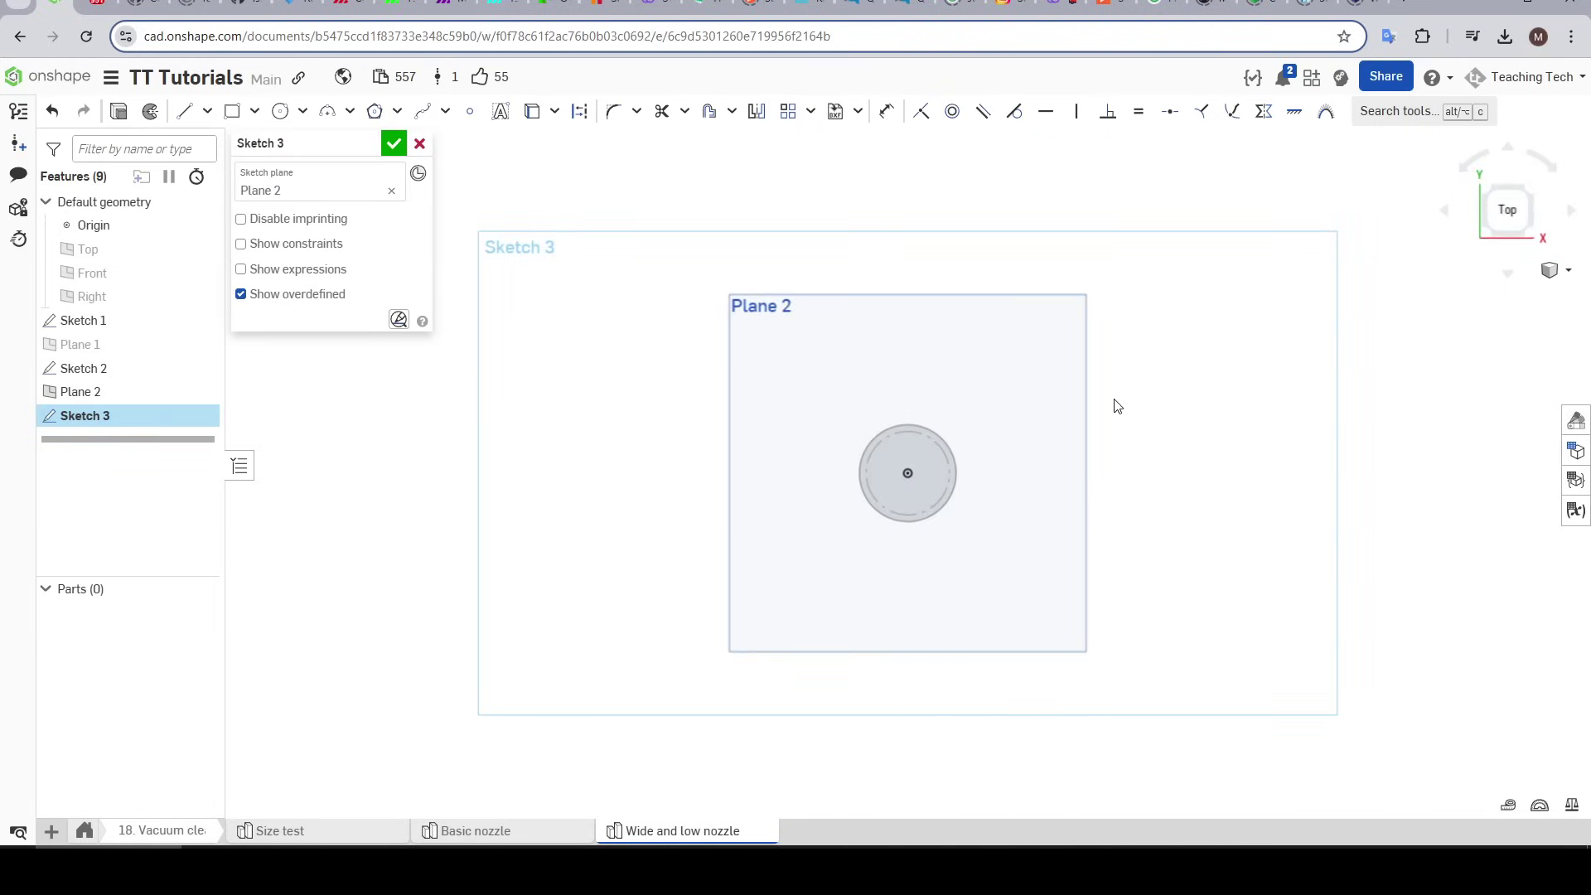
pyautogui.click(256, 116)
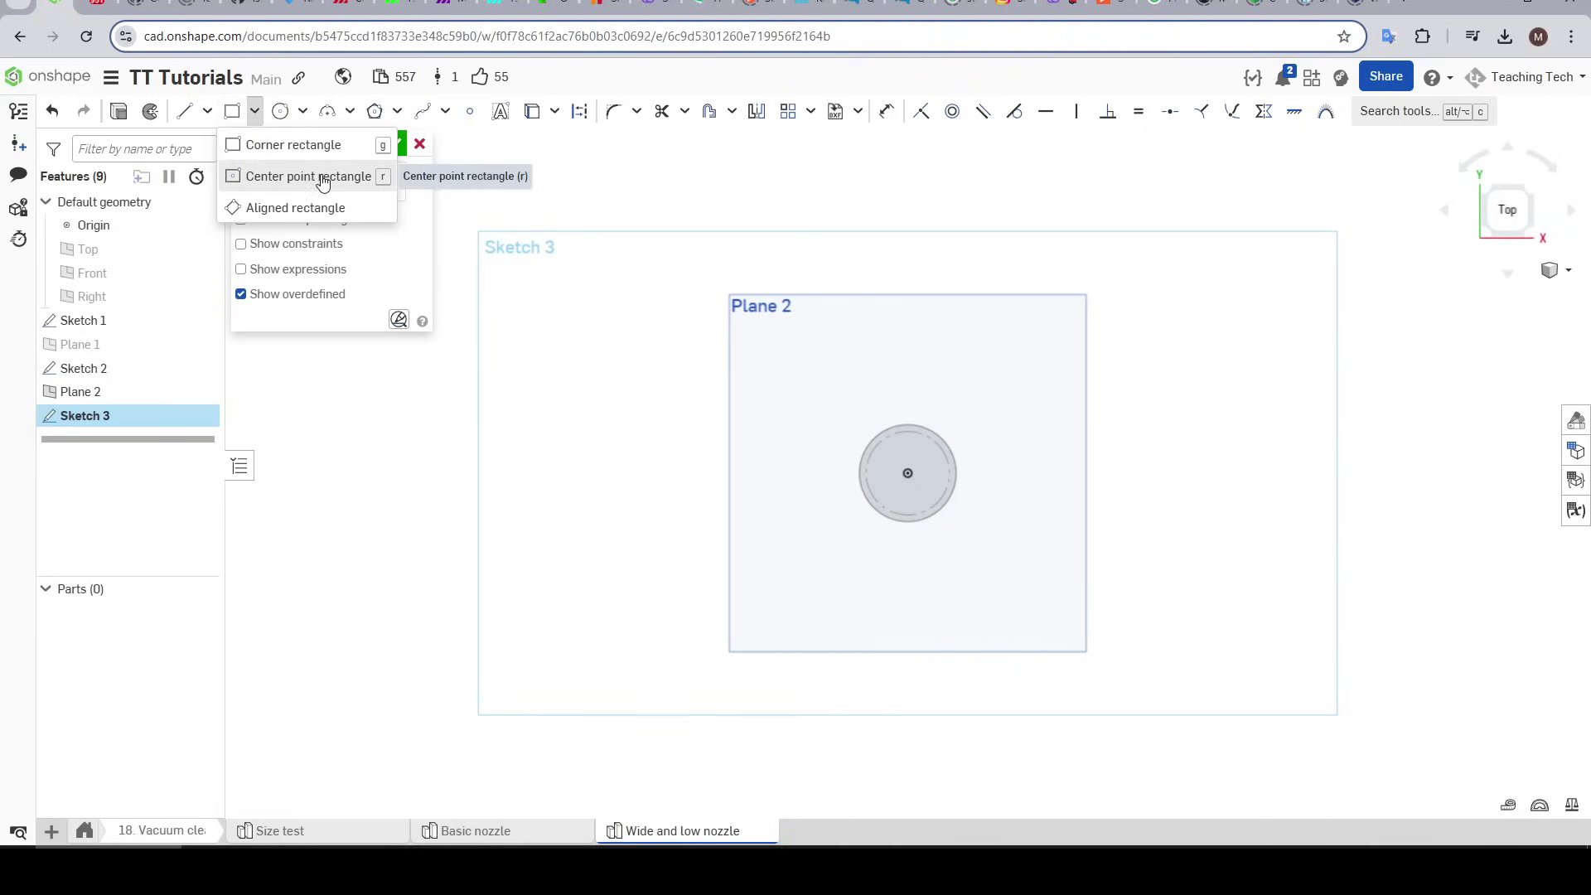
pyautogui.click(361, 178)
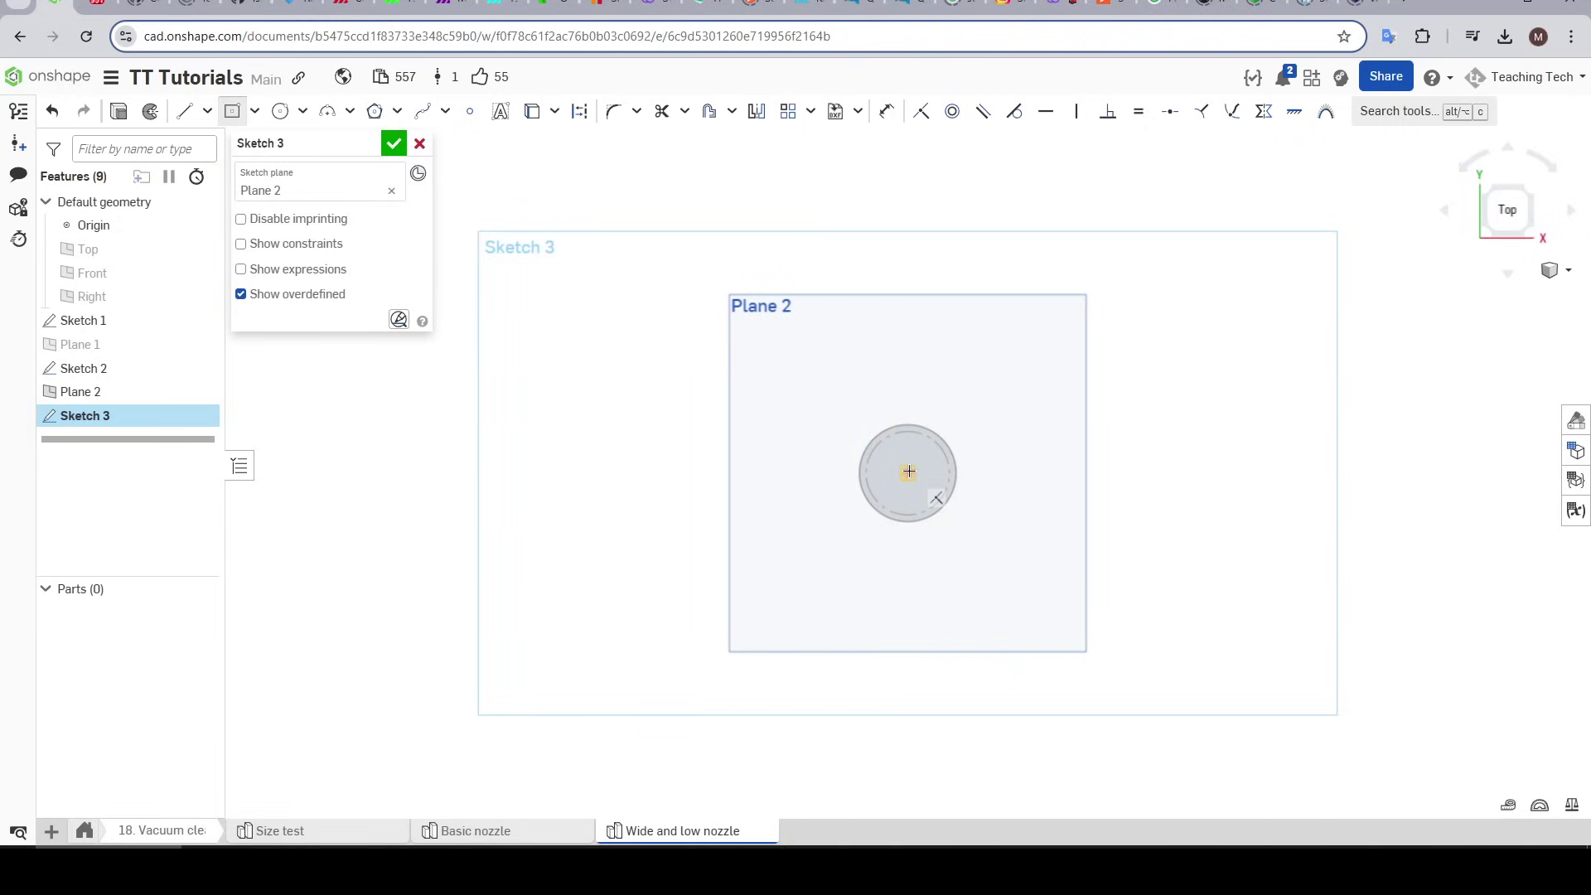
pyautogui.click(908, 472)
pyautogui.click(1082, 492)
# Step: Dimension the rectangle's short side as 16 mm and add a dimension to its long side
pyautogui.press('d')
pyautogui.click(1082, 472)
pyautogui.click(1171, 420)
pyautogui.write('16')
pyautogui.press('Return')
pyautogui.click(1035, 453)
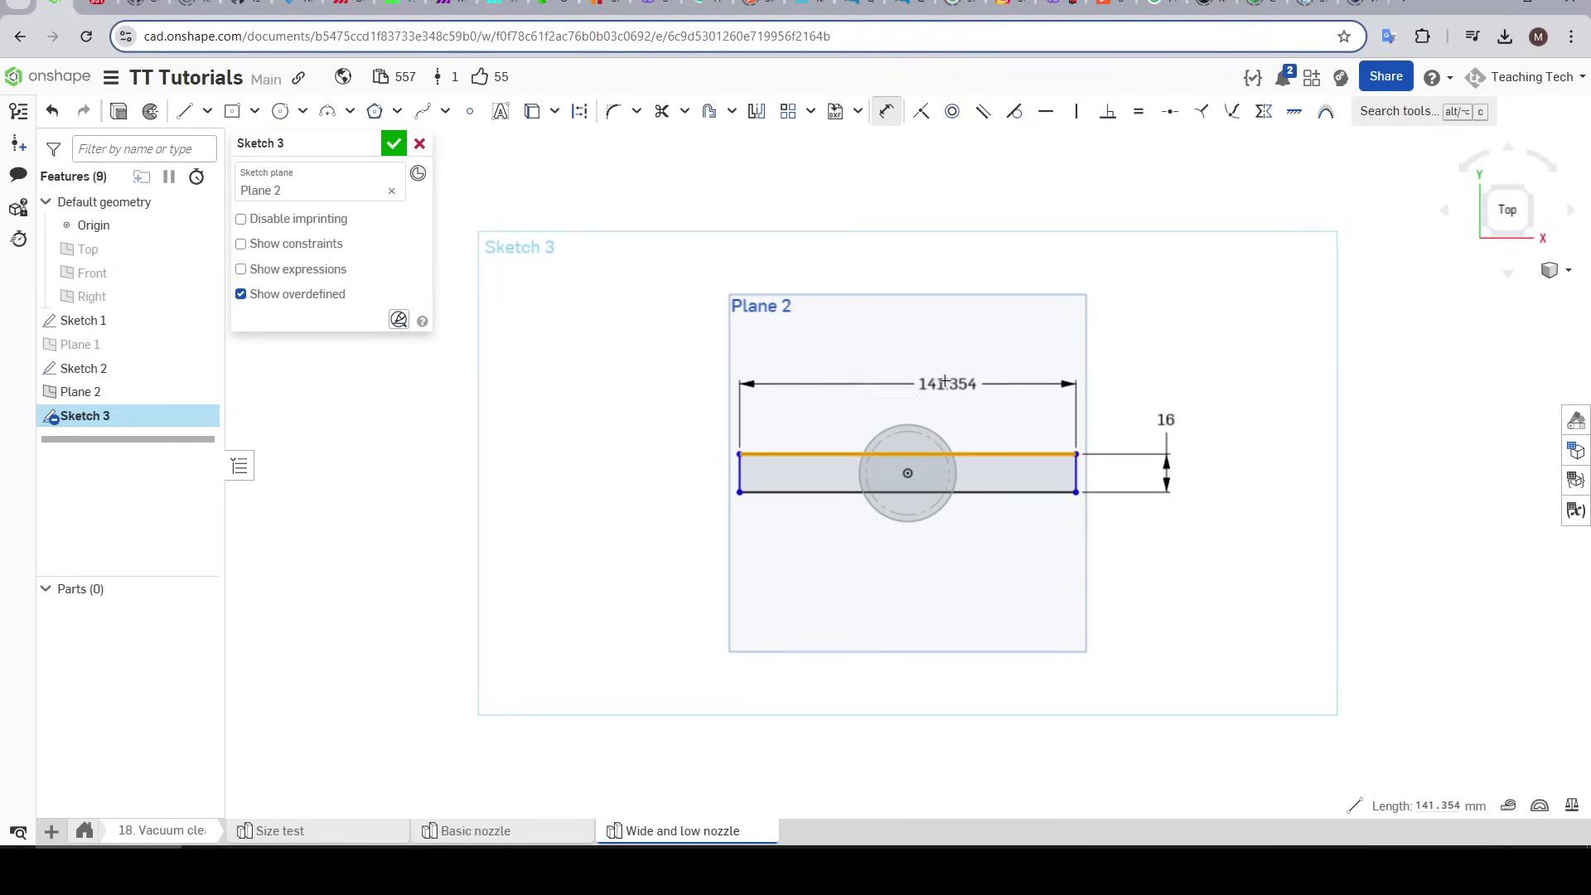
pyautogui.click(918, 346)
pyautogui.press('Return')
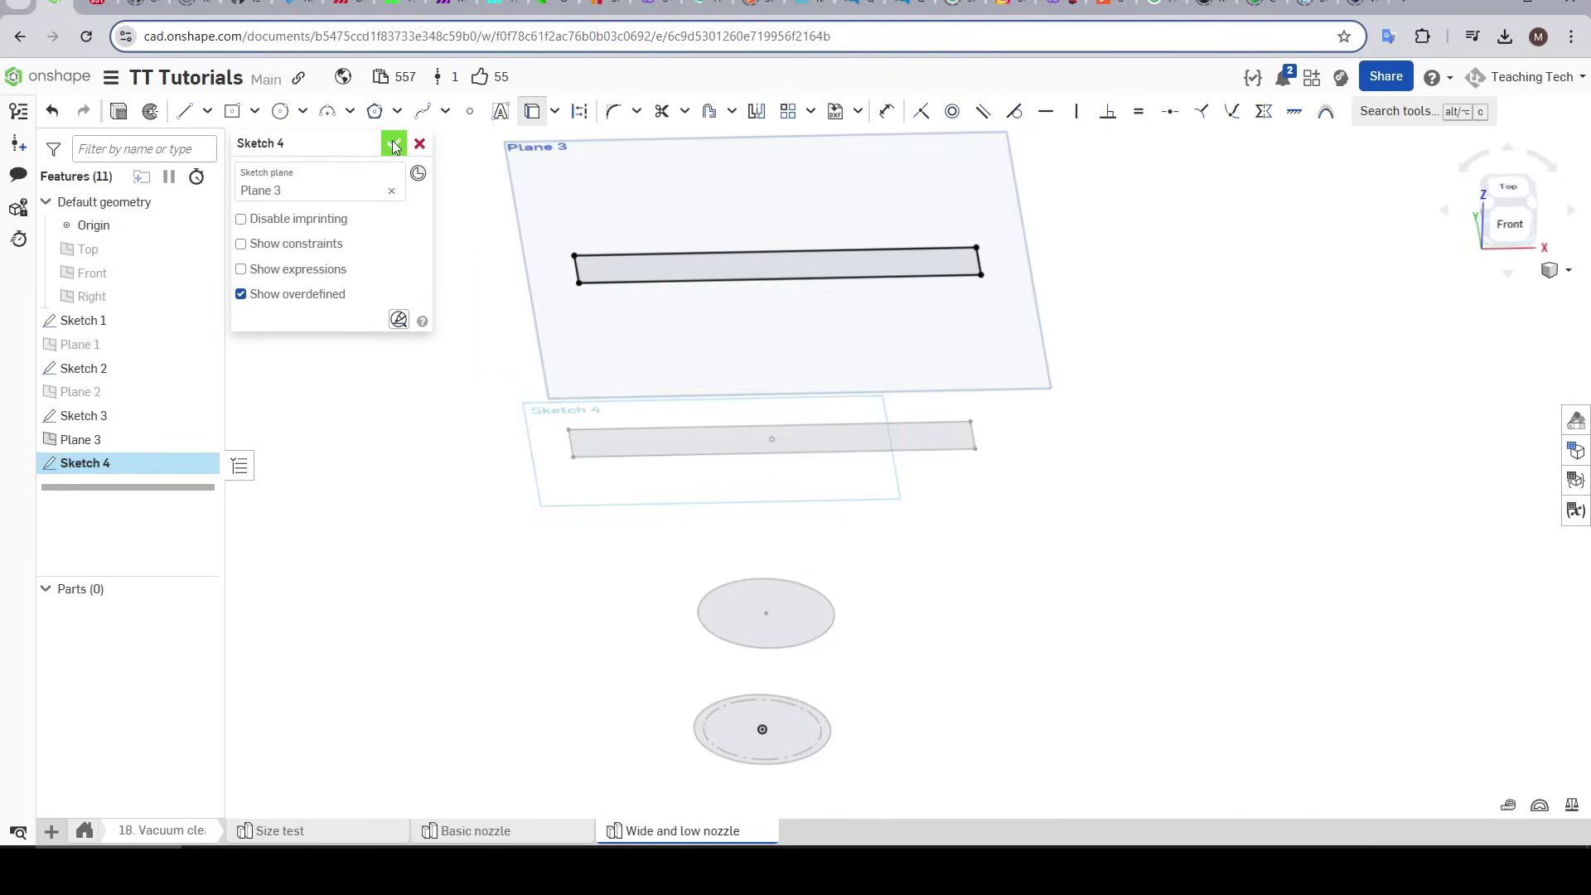
# Step: Finish the uppermost rectangle's sketch and hide its plane, Plane 3
pyautogui.click(394, 146)
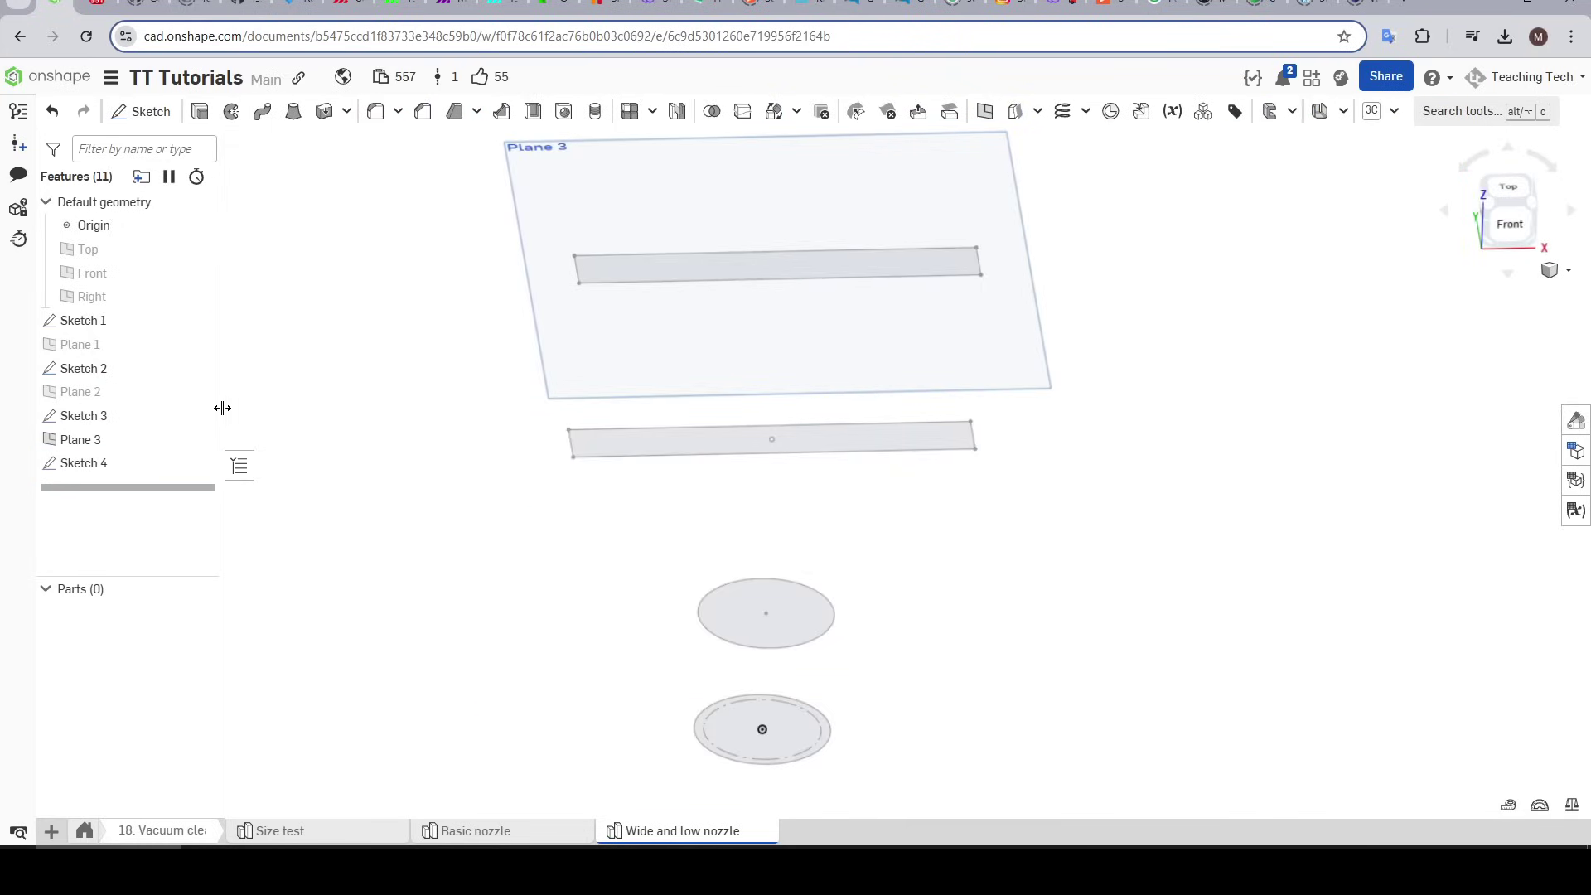
pyautogui.click(209, 439)
pyautogui.scroll(-3, 538, 498)
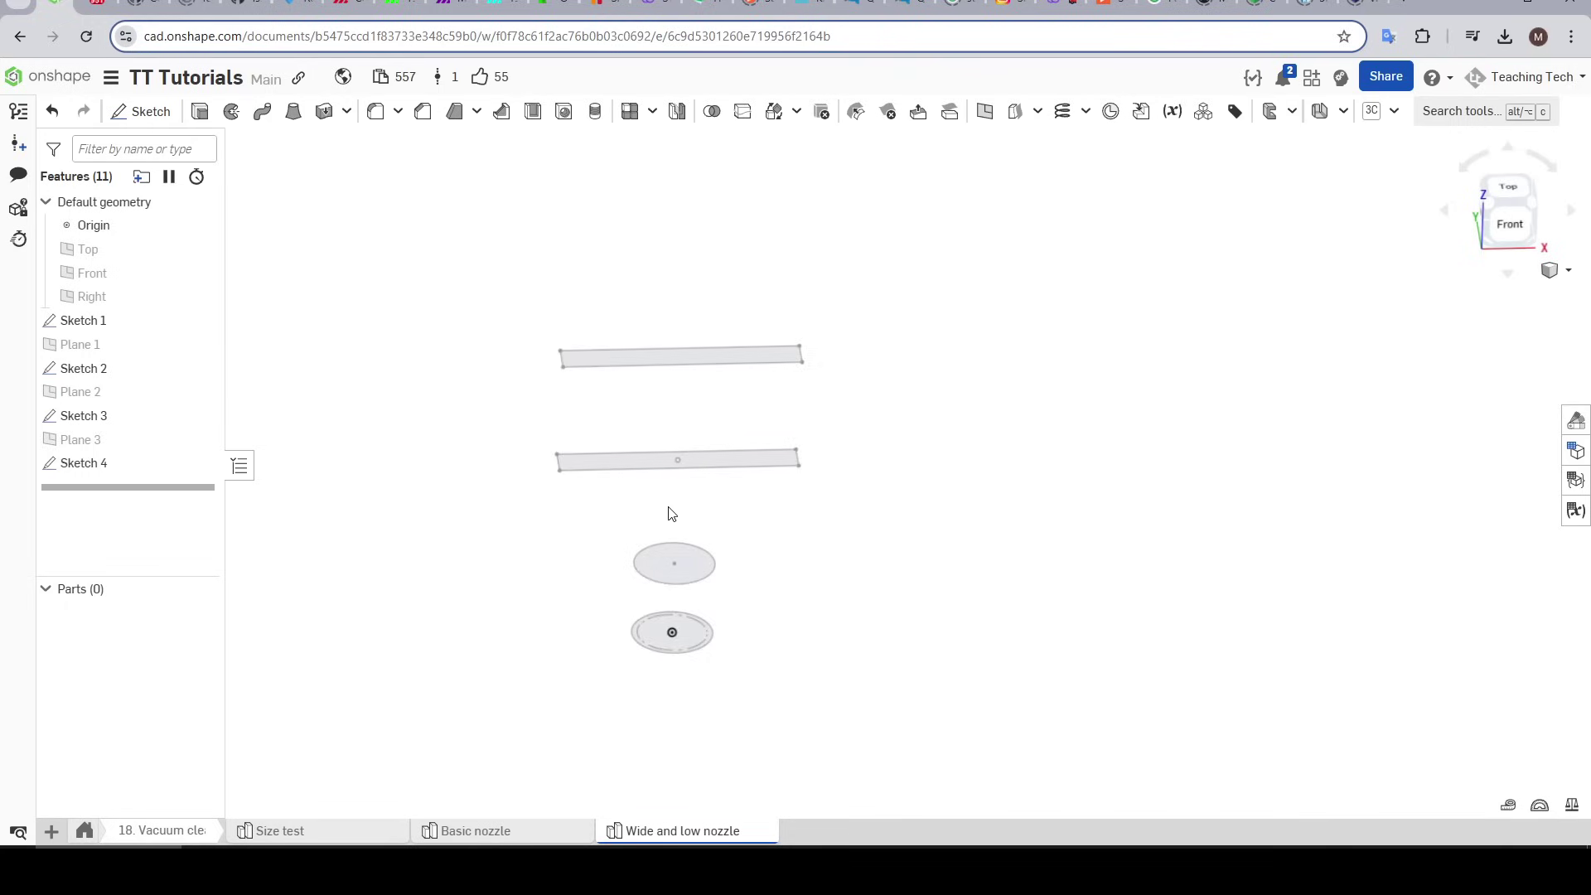
pyautogui.moveTo(668, 515); pyautogui.dragTo(901, 500, button='middle')
pyautogui.moveTo(902, 500)
pyautogui.mouseDown(button='right')
pyautogui.moveTo(937, 494)
pyautogui.moveTo(935, 512)
pyautogui.moveTo(915, 502)
pyautogui.mouseUp(button='right')
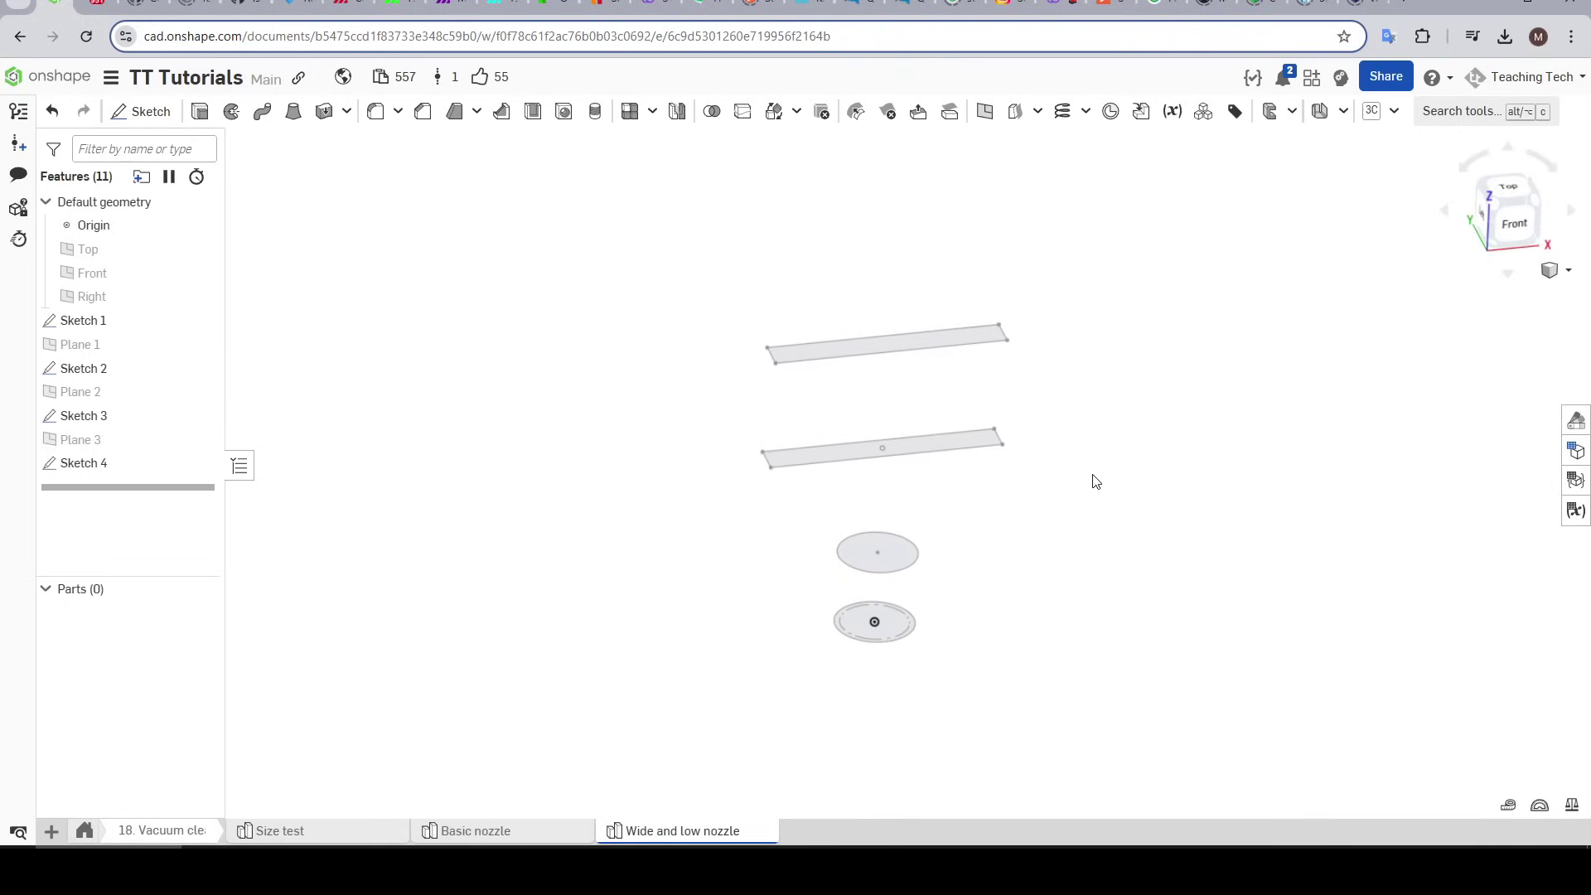
pyautogui.click(294, 114)
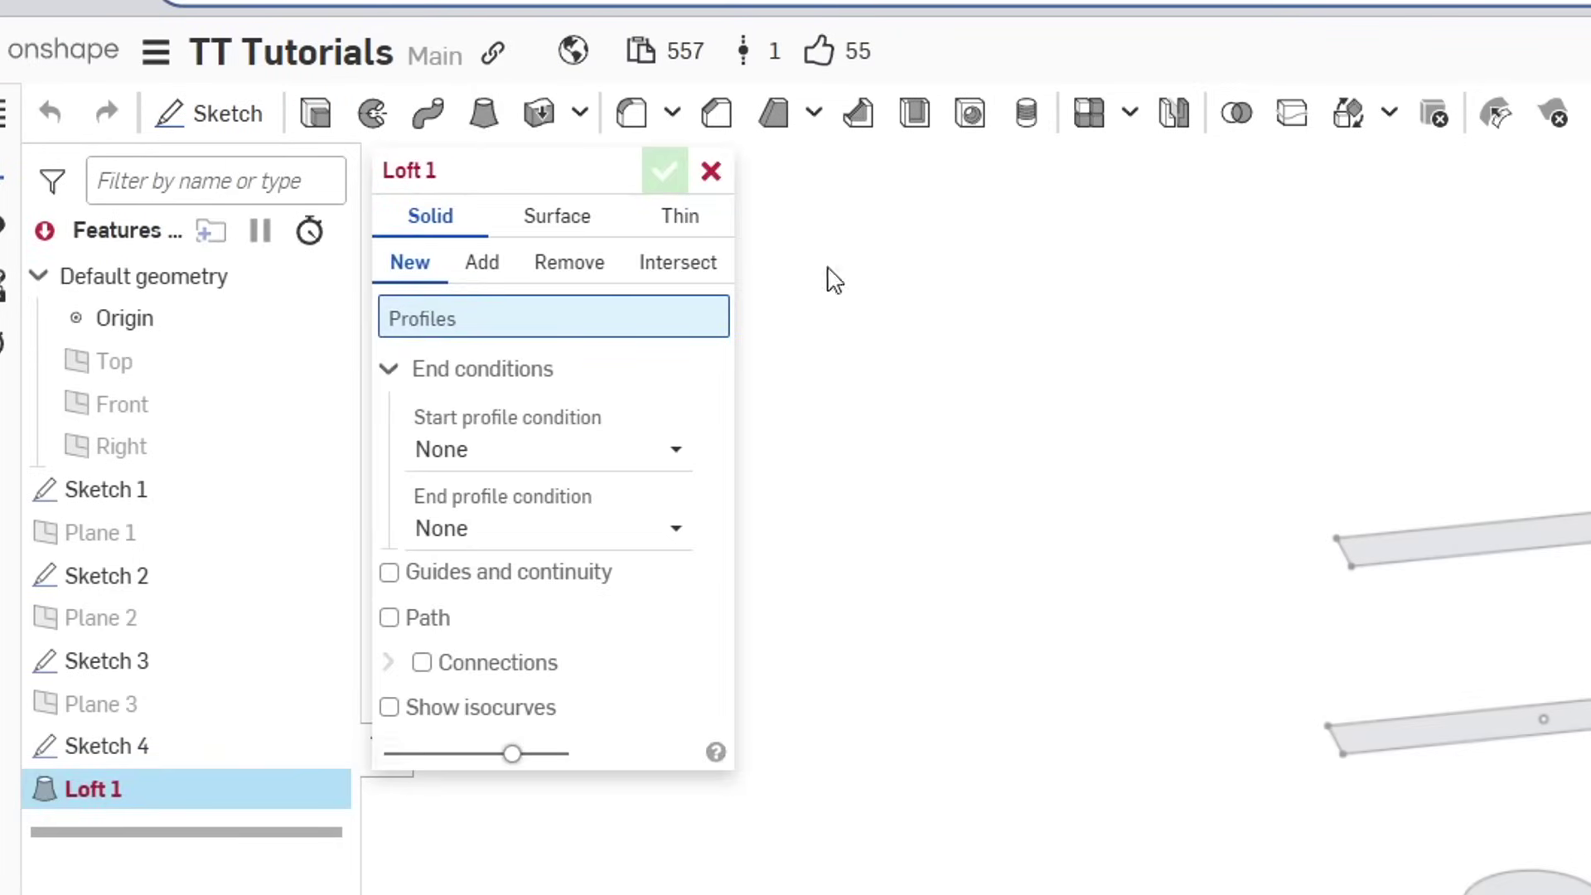
pyautogui.click(1533, 884)
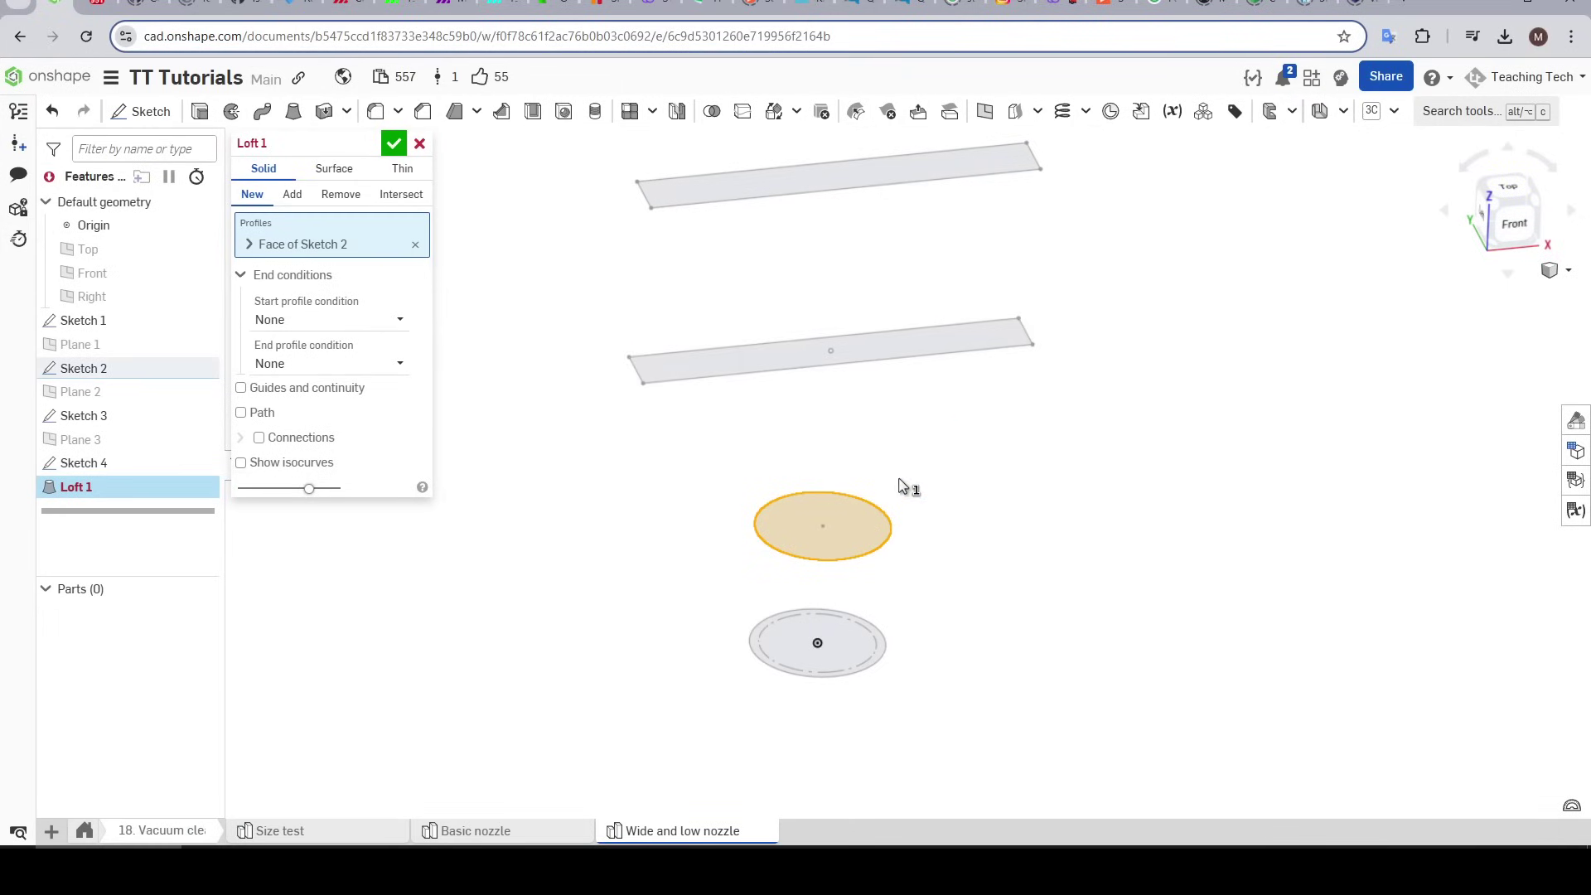
pyautogui.click(929, 343)
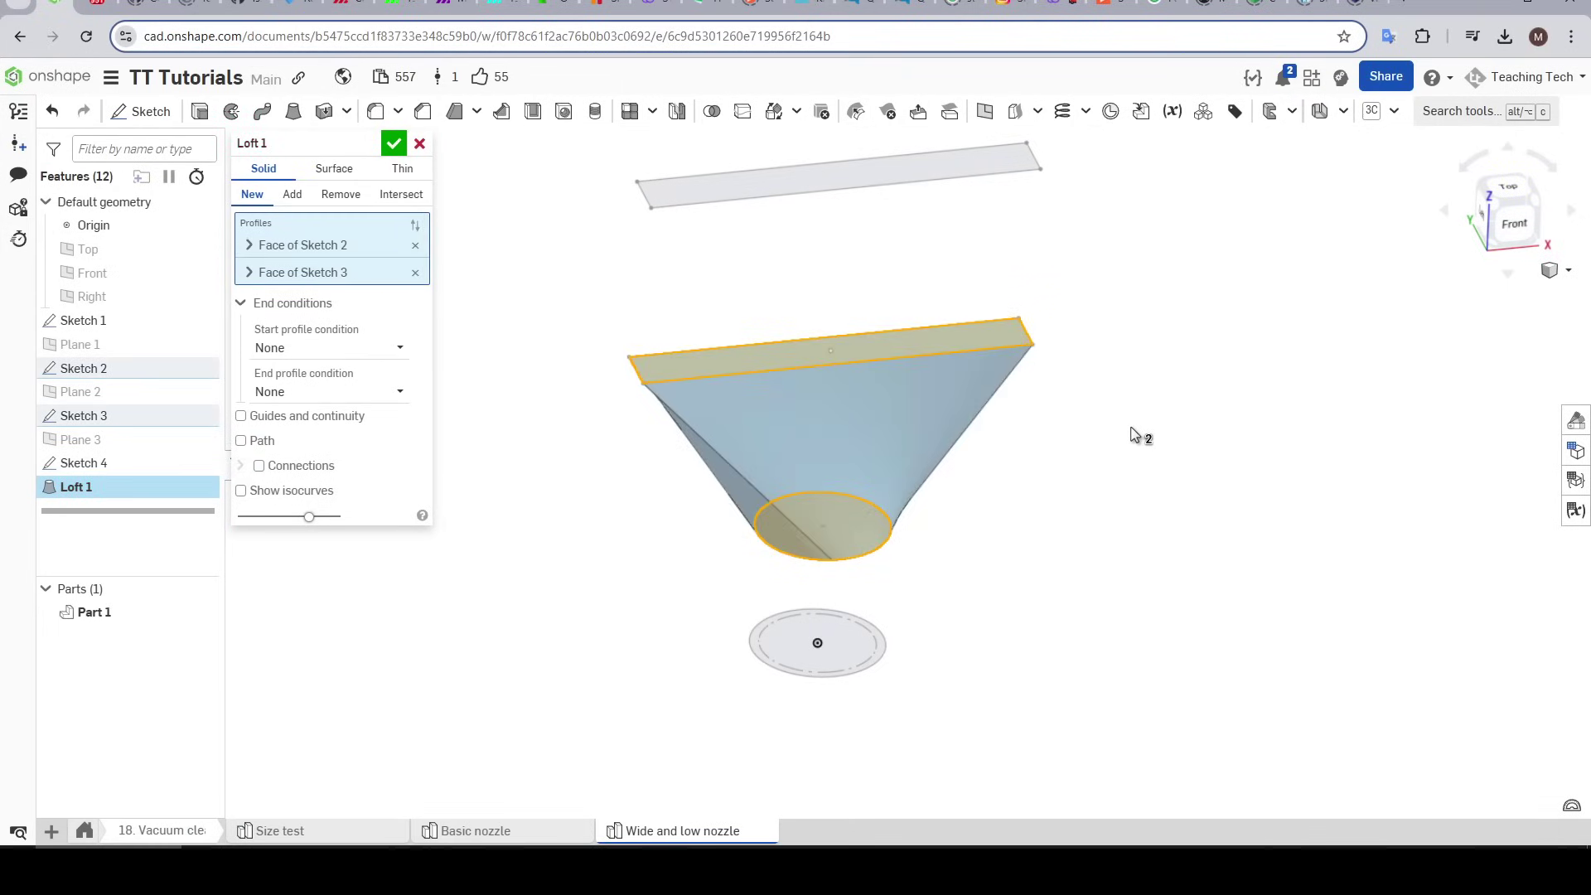
pyautogui.moveTo(1107, 452)
pyautogui.mouseDown(button='right')
pyautogui.moveTo(948, 487)
pyautogui.moveTo(1065, 436)
pyautogui.moveTo(1253, 449)
pyautogui.moveTo(1104, 444)
pyautogui.moveTo(1059, 462)
pyautogui.moveTo(1097, 485)
pyautogui.mouseUp(button='right')
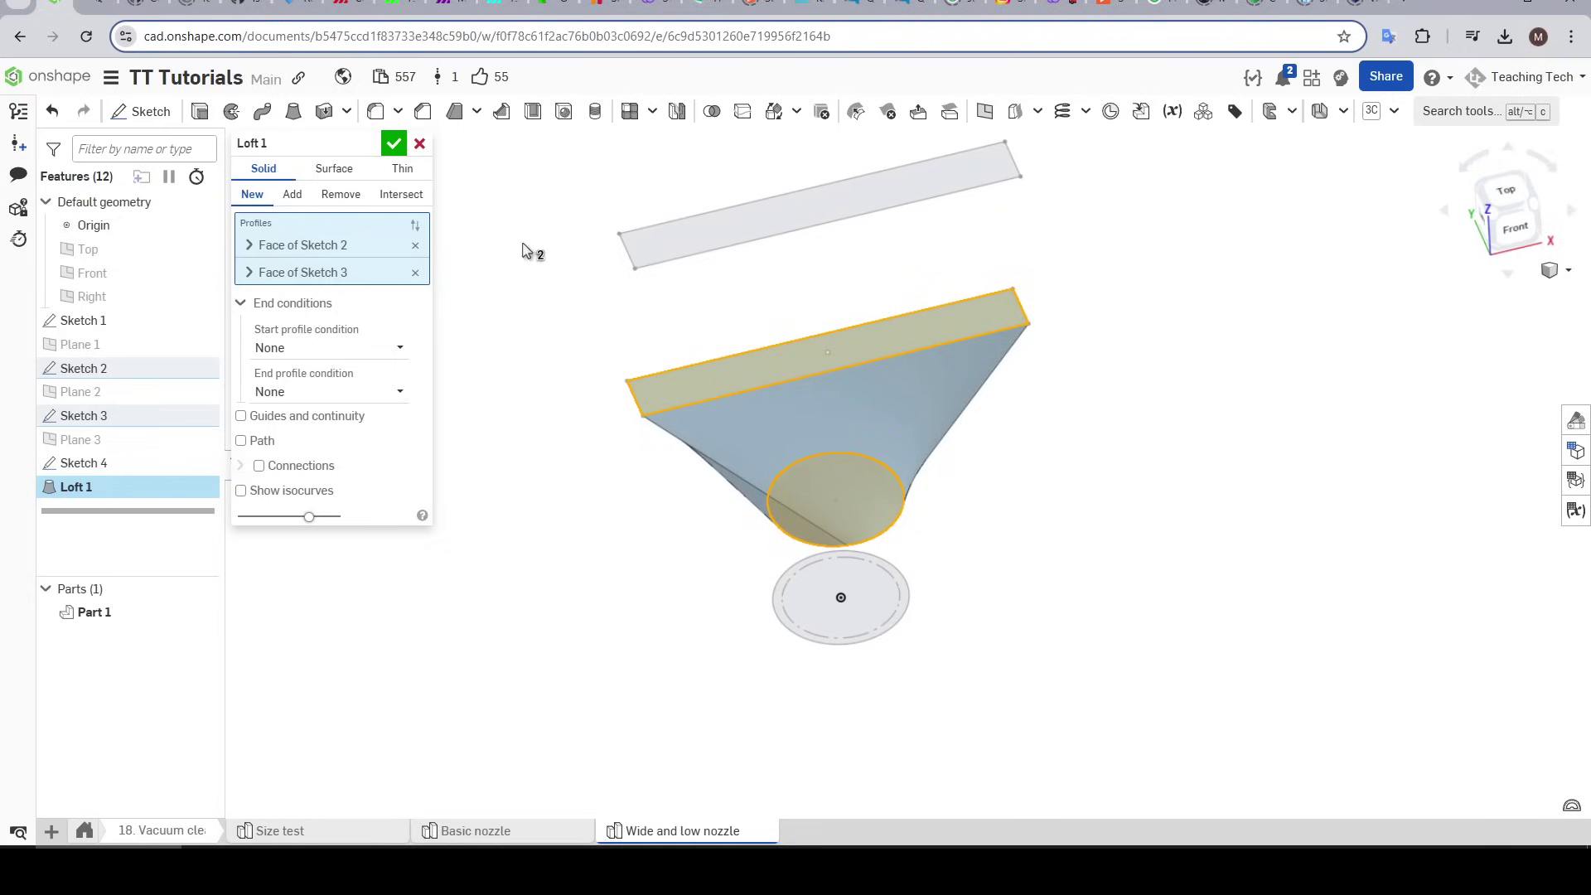
pyautogui.click(419, 145)
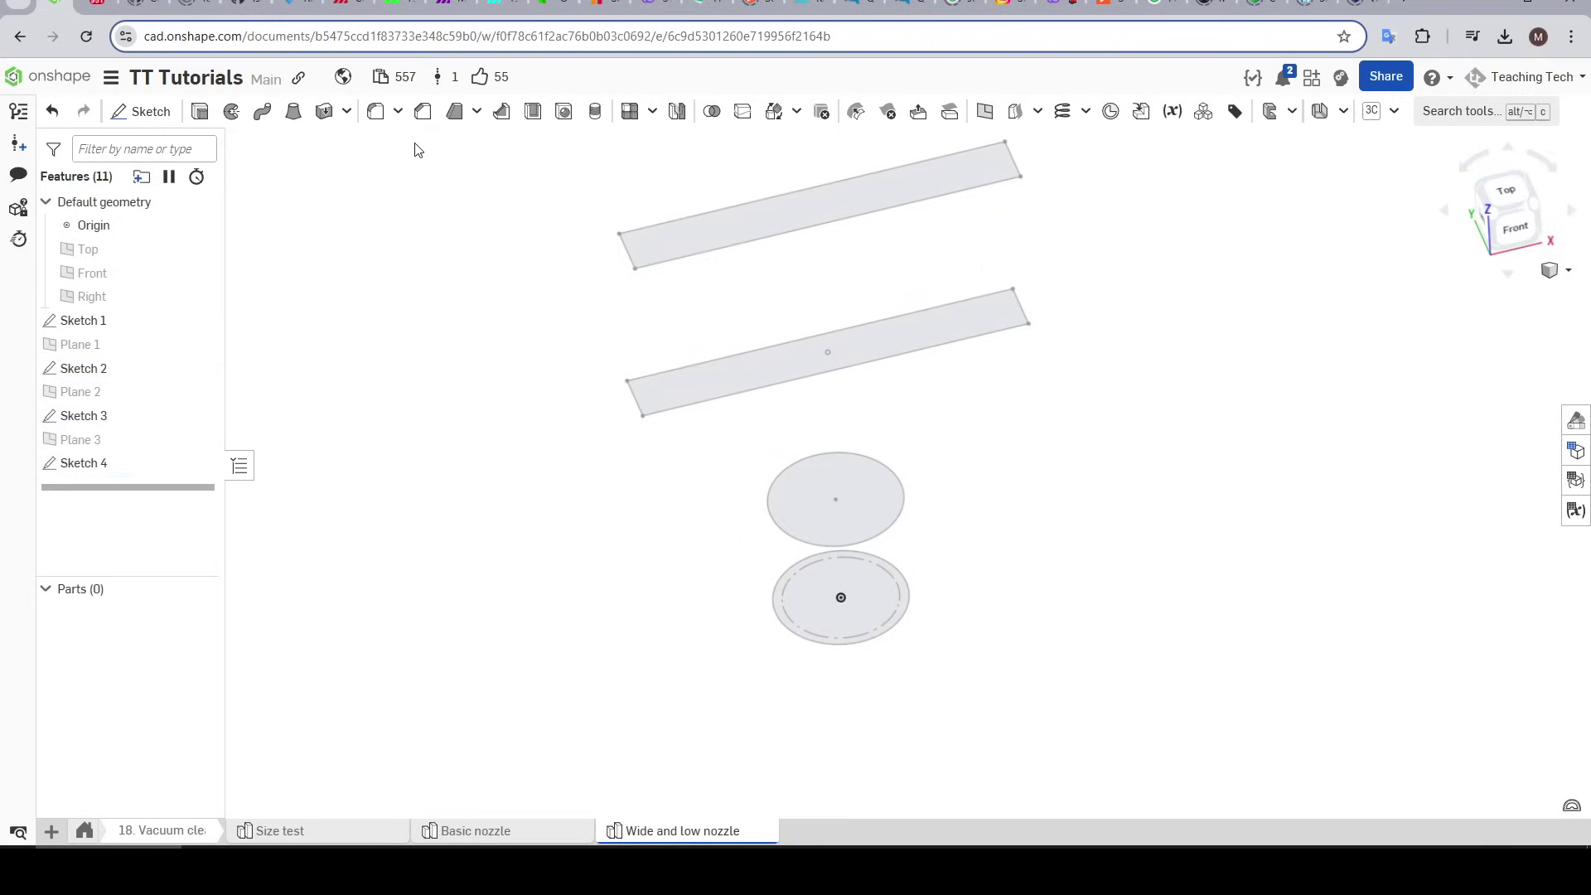
# Step: Edit Sketch 2 and draw a construction center point rectangle about 32 mm wide, with its corner on the circle
pyautogui.click(792, 490)
pyautogui.doubleClick(166, 369)
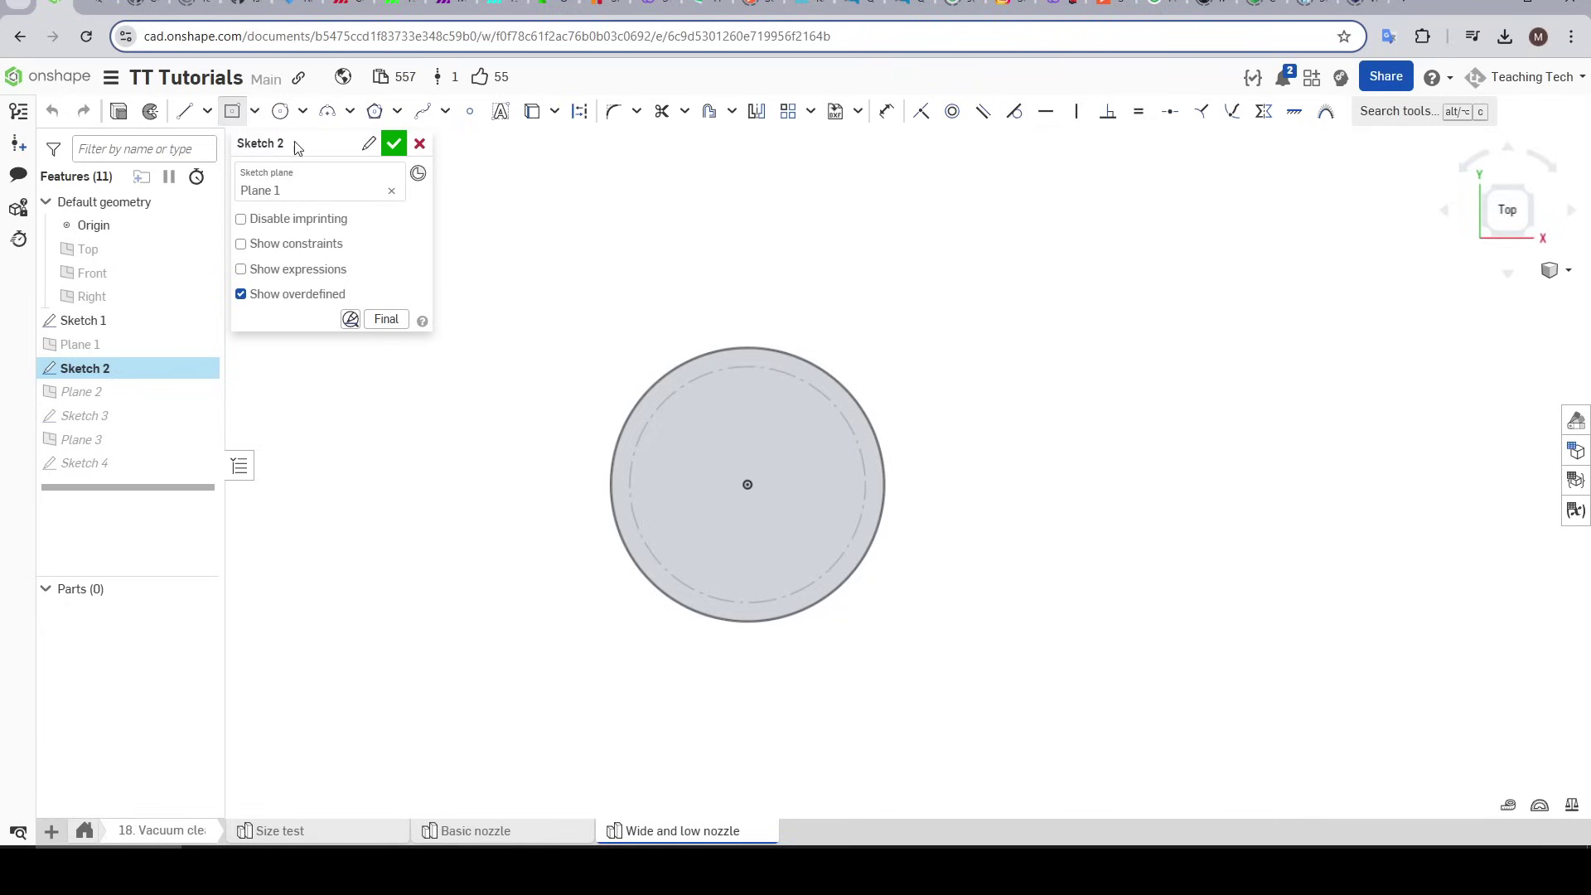
pyautogui.click(745, 483)
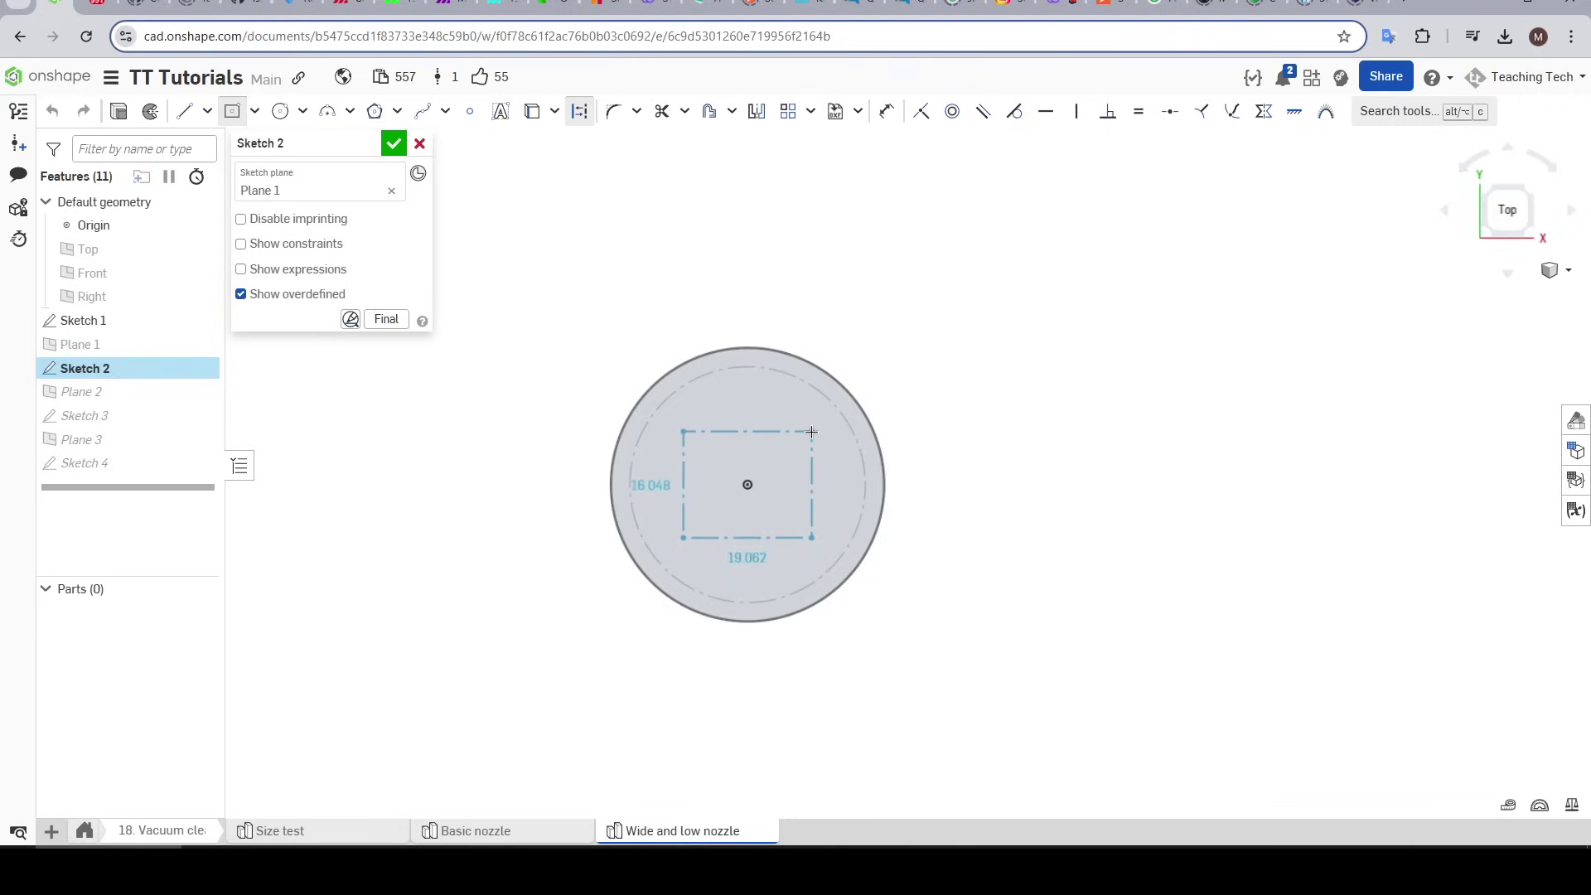
pyautogui.click(852, 402)
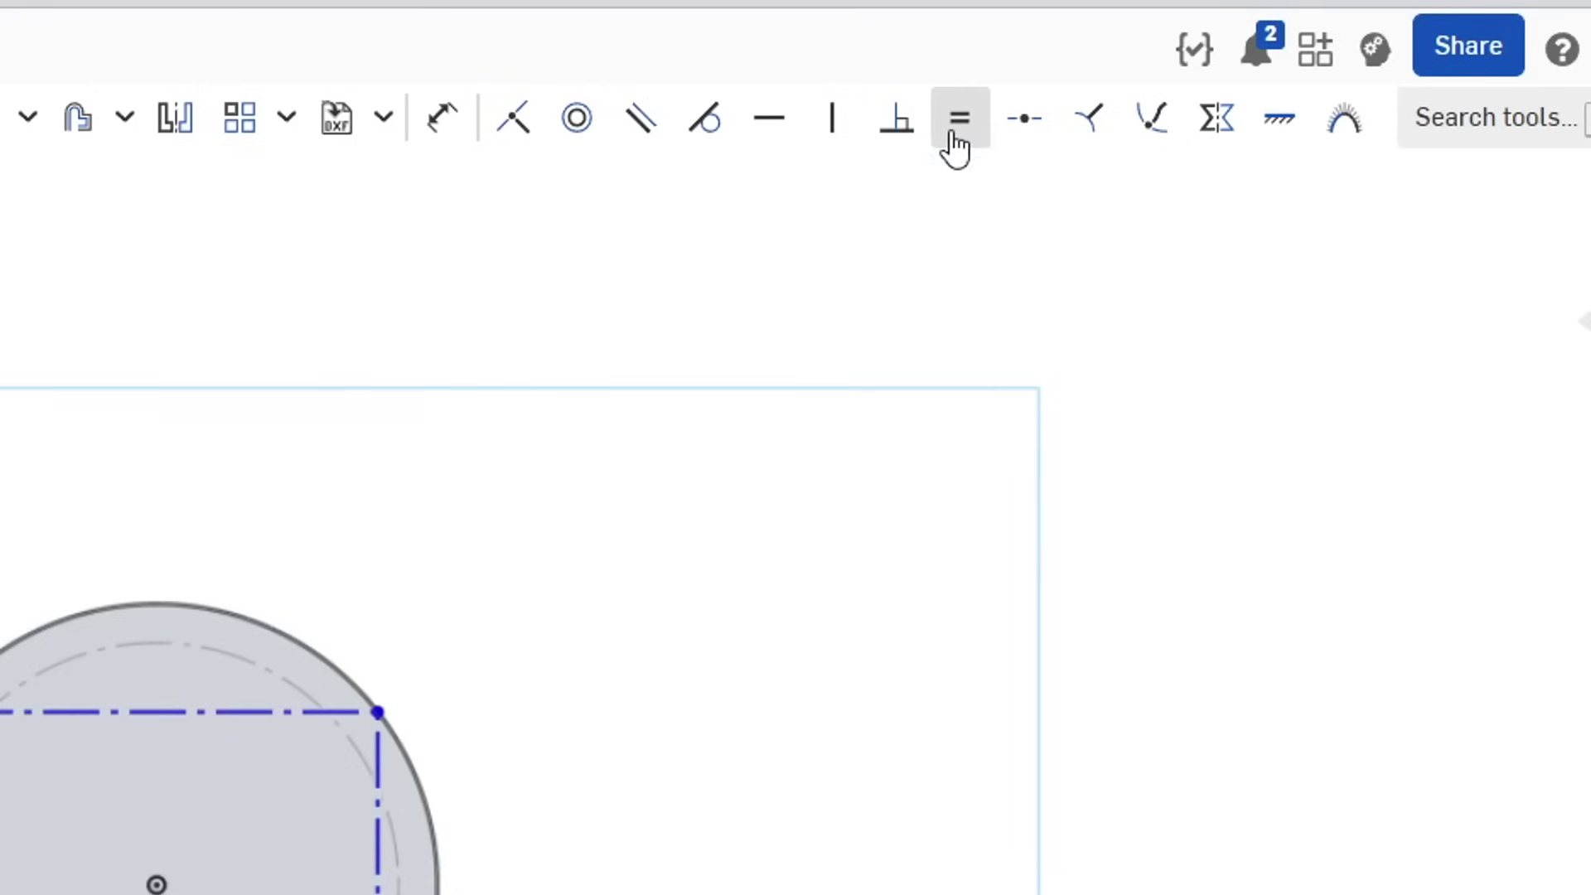
# Step: Constrain the construction rectangle's adjacent sides as equal to make it a square, and finish the sketch
pyautogui.click(1134, 123)
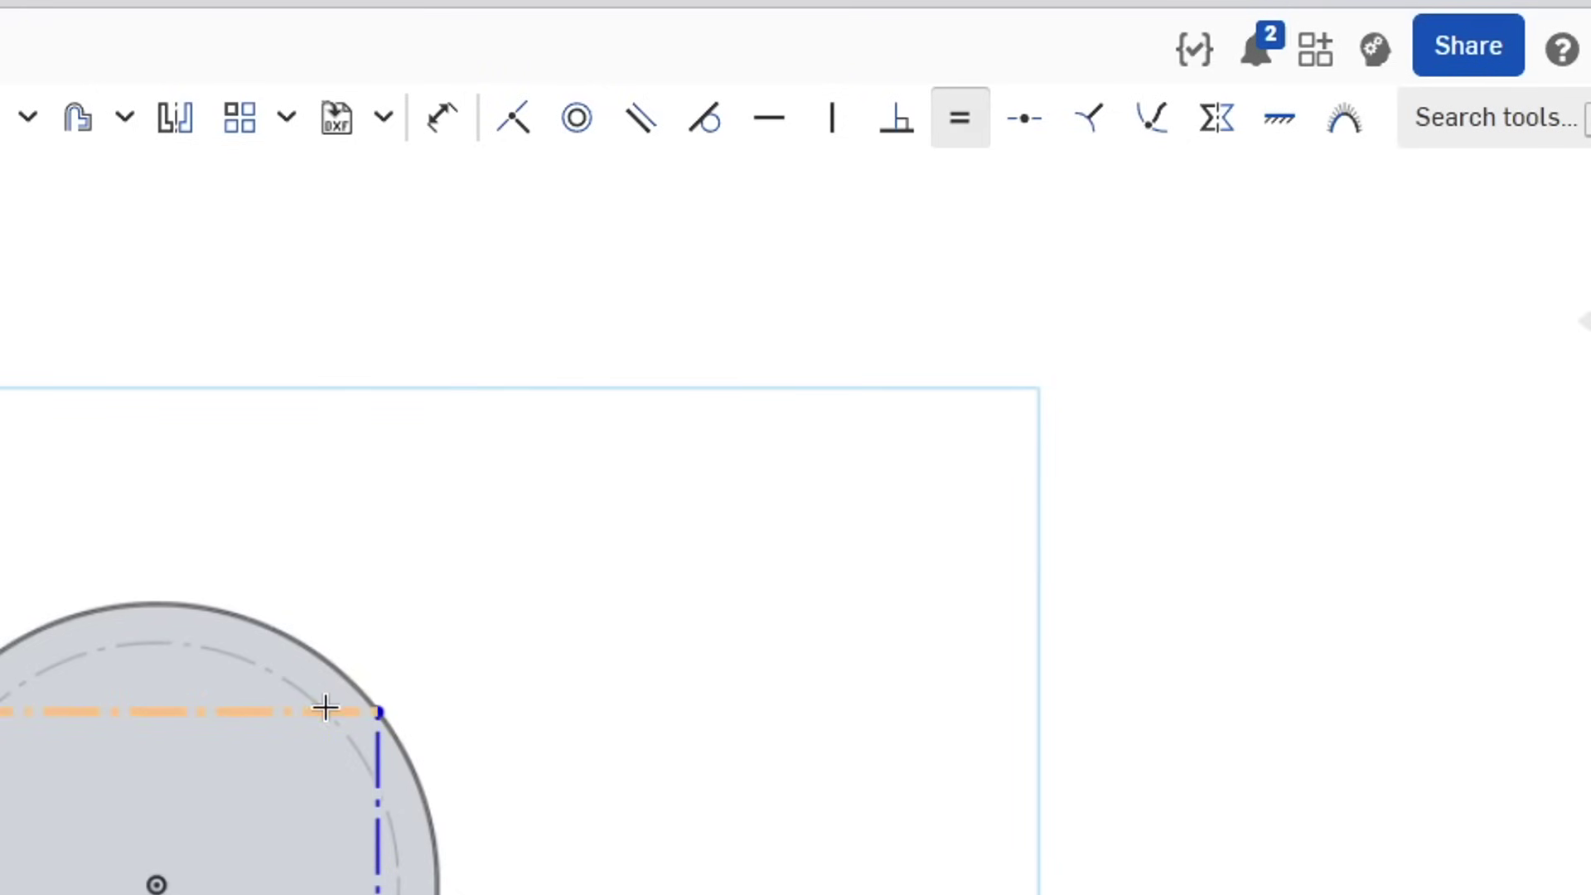
pyautogui.click(369, 713)
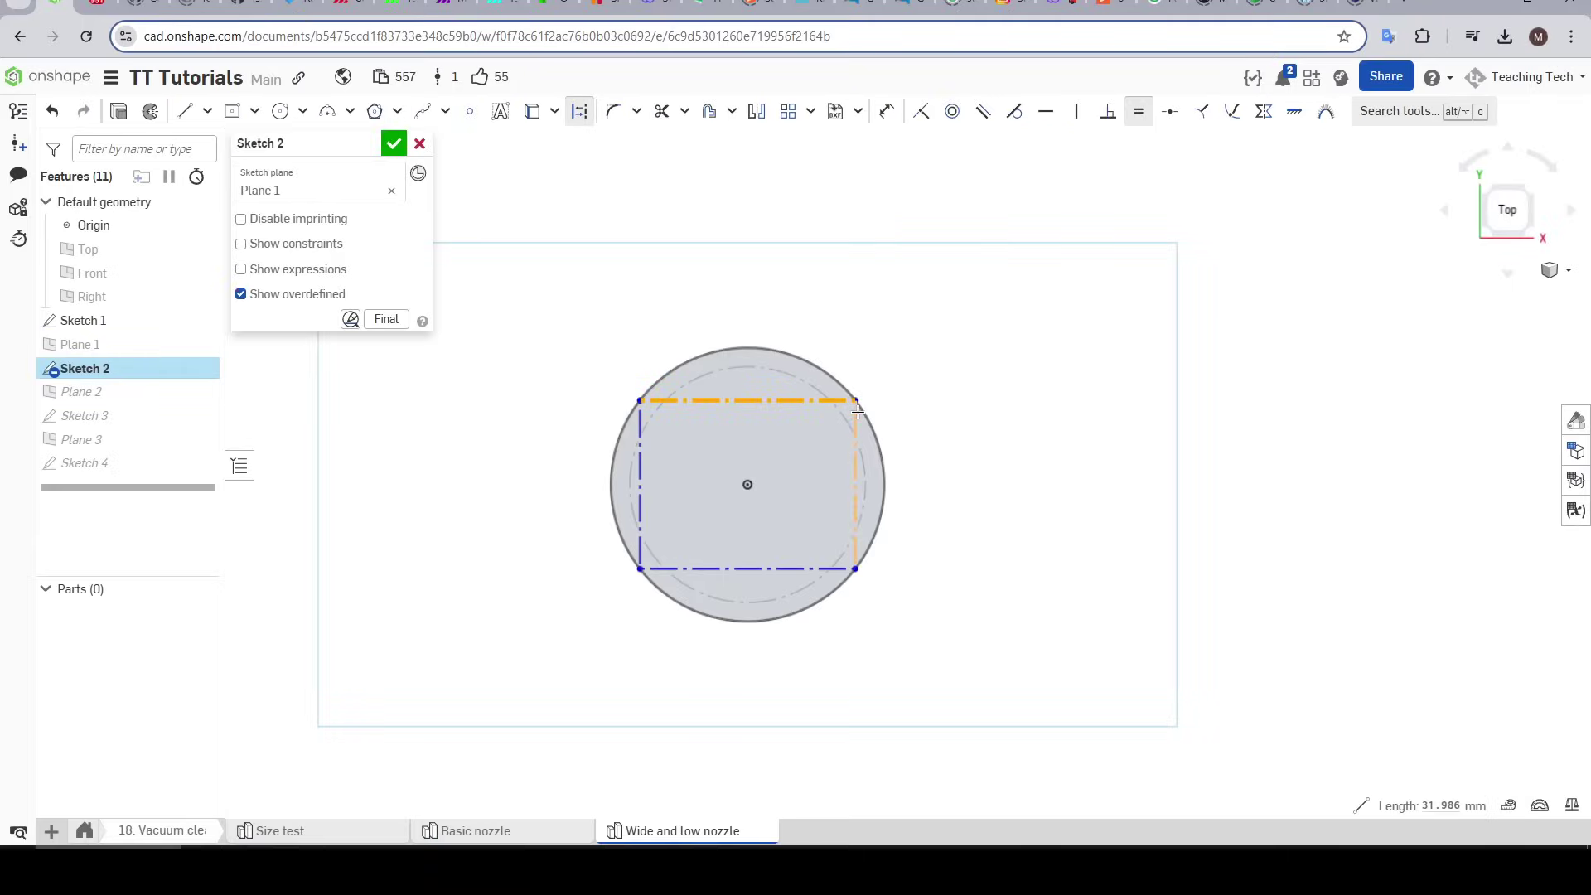
pyautogui.click(856, 411)
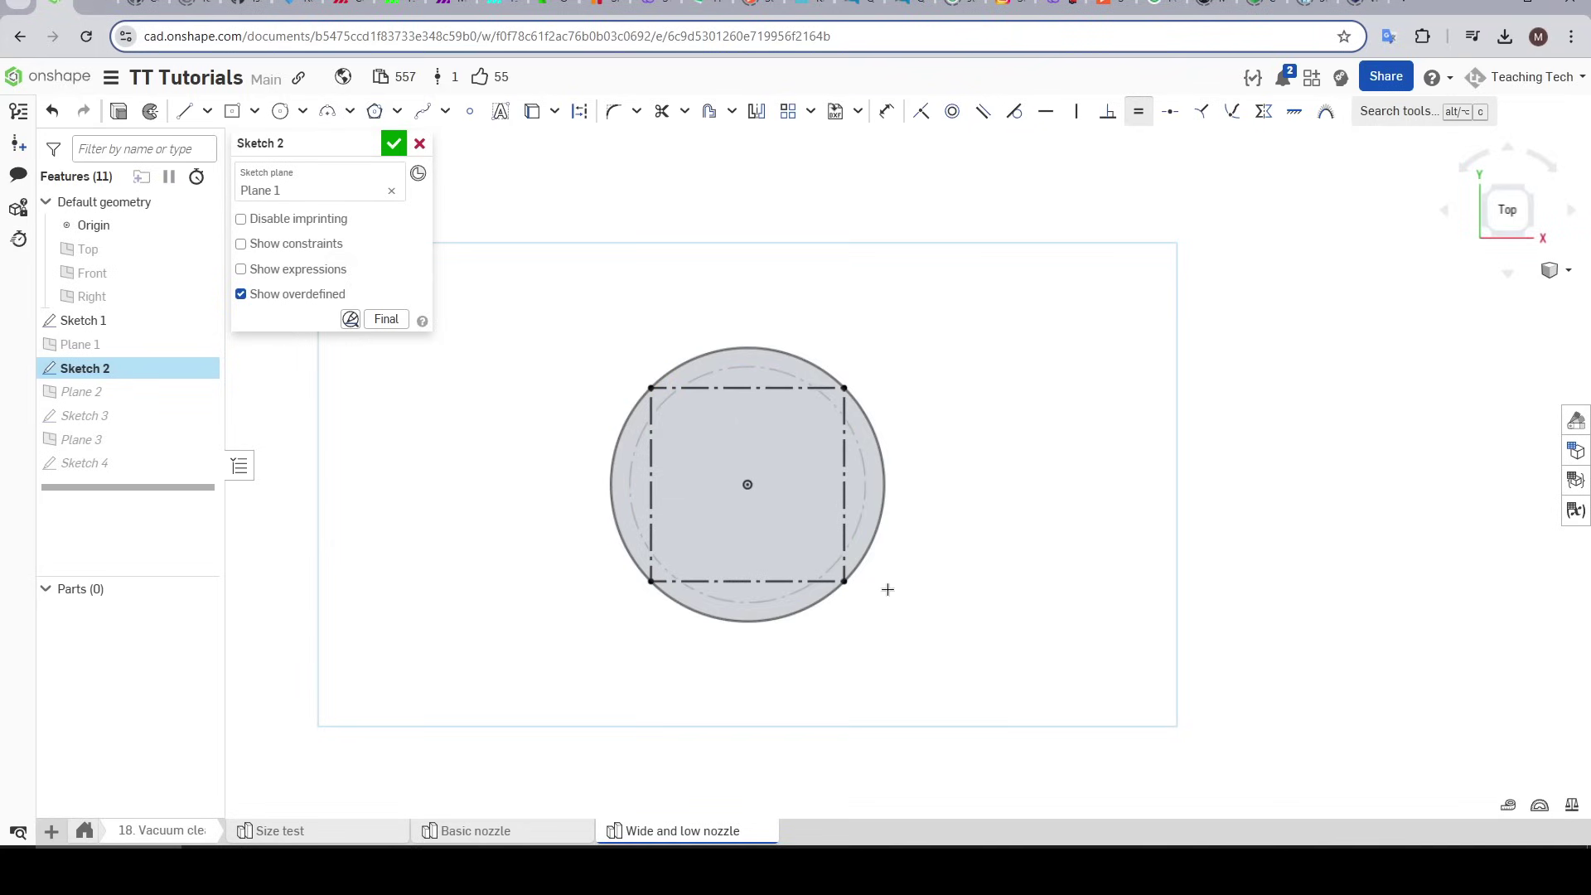
pyautogui.click(394, 143)
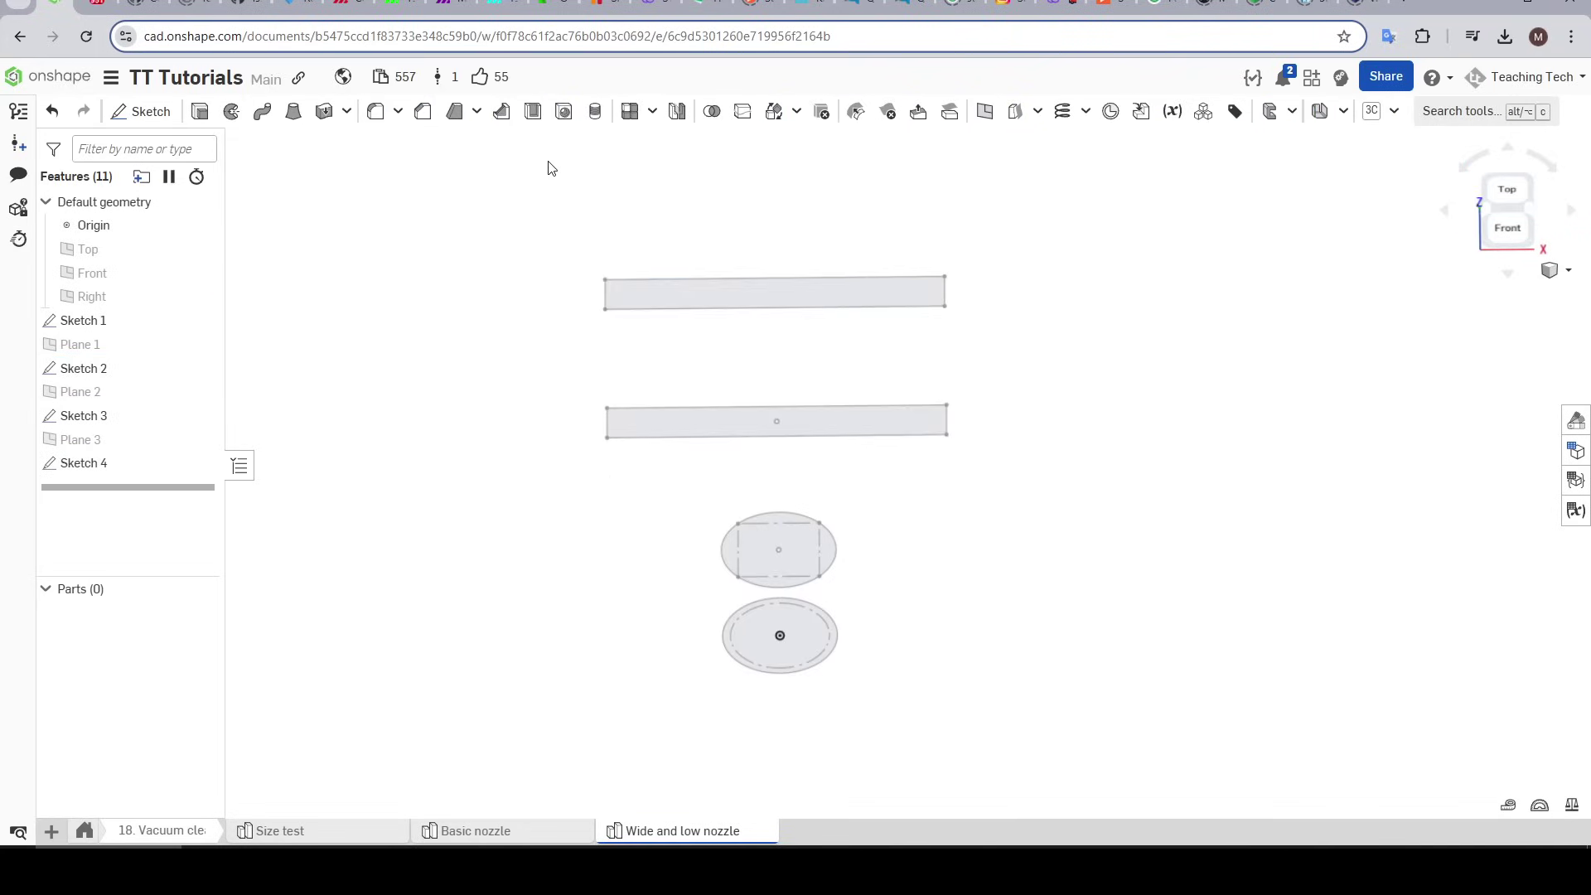
# Step: Loft a new solid between the lower rectangle of Sketch 3 and the circle of Sketch 2
pyautogui.click(292, 111)
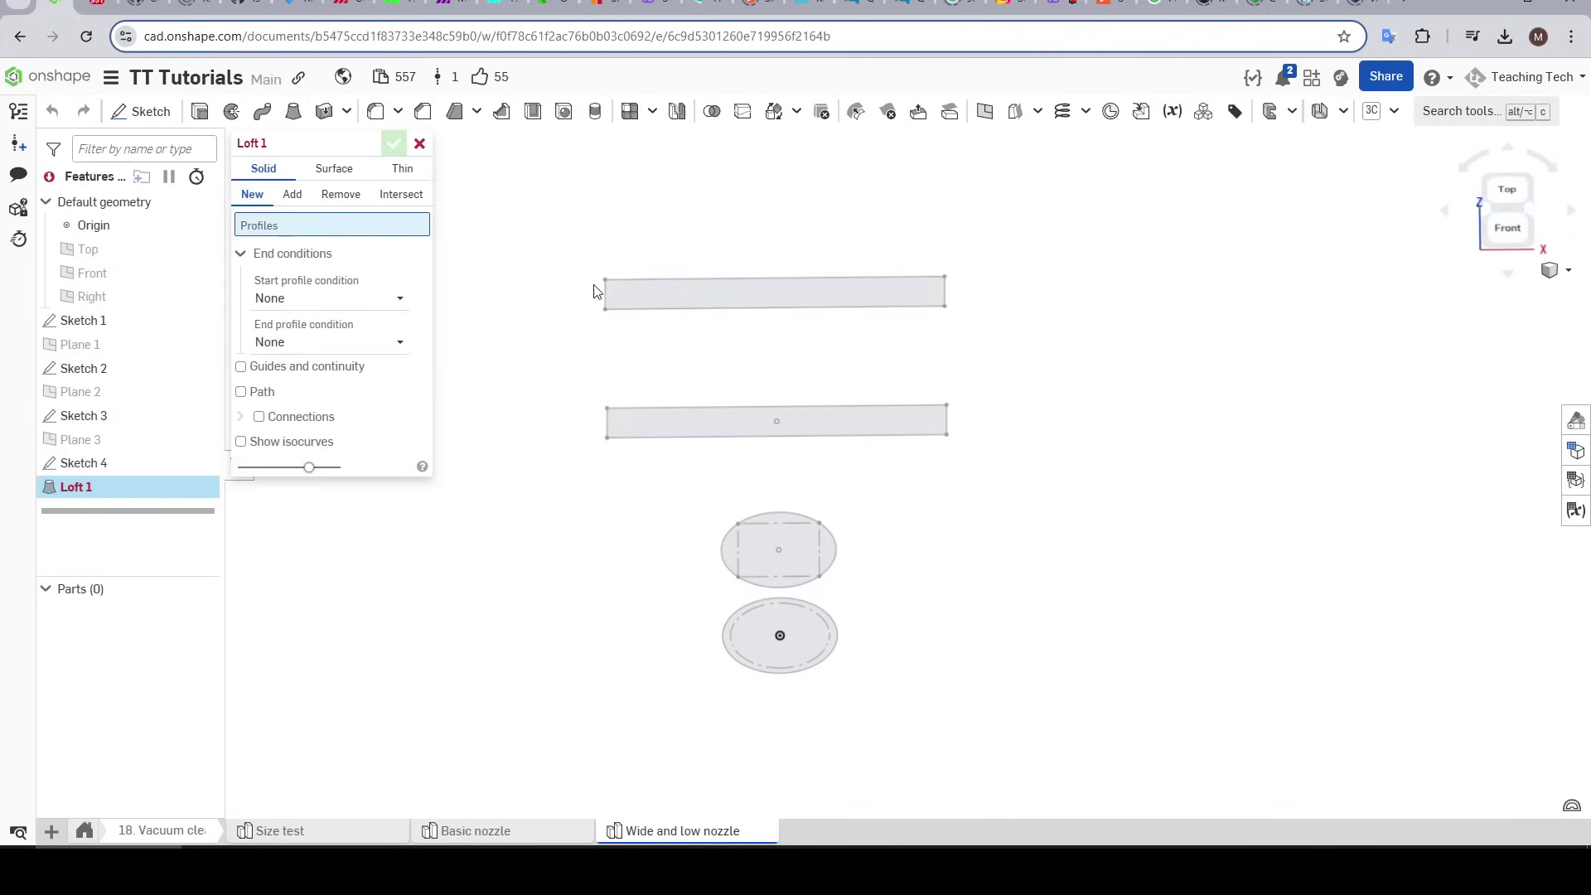
pyautogui.click(706, 424)
pyautogui.click(763, 541)
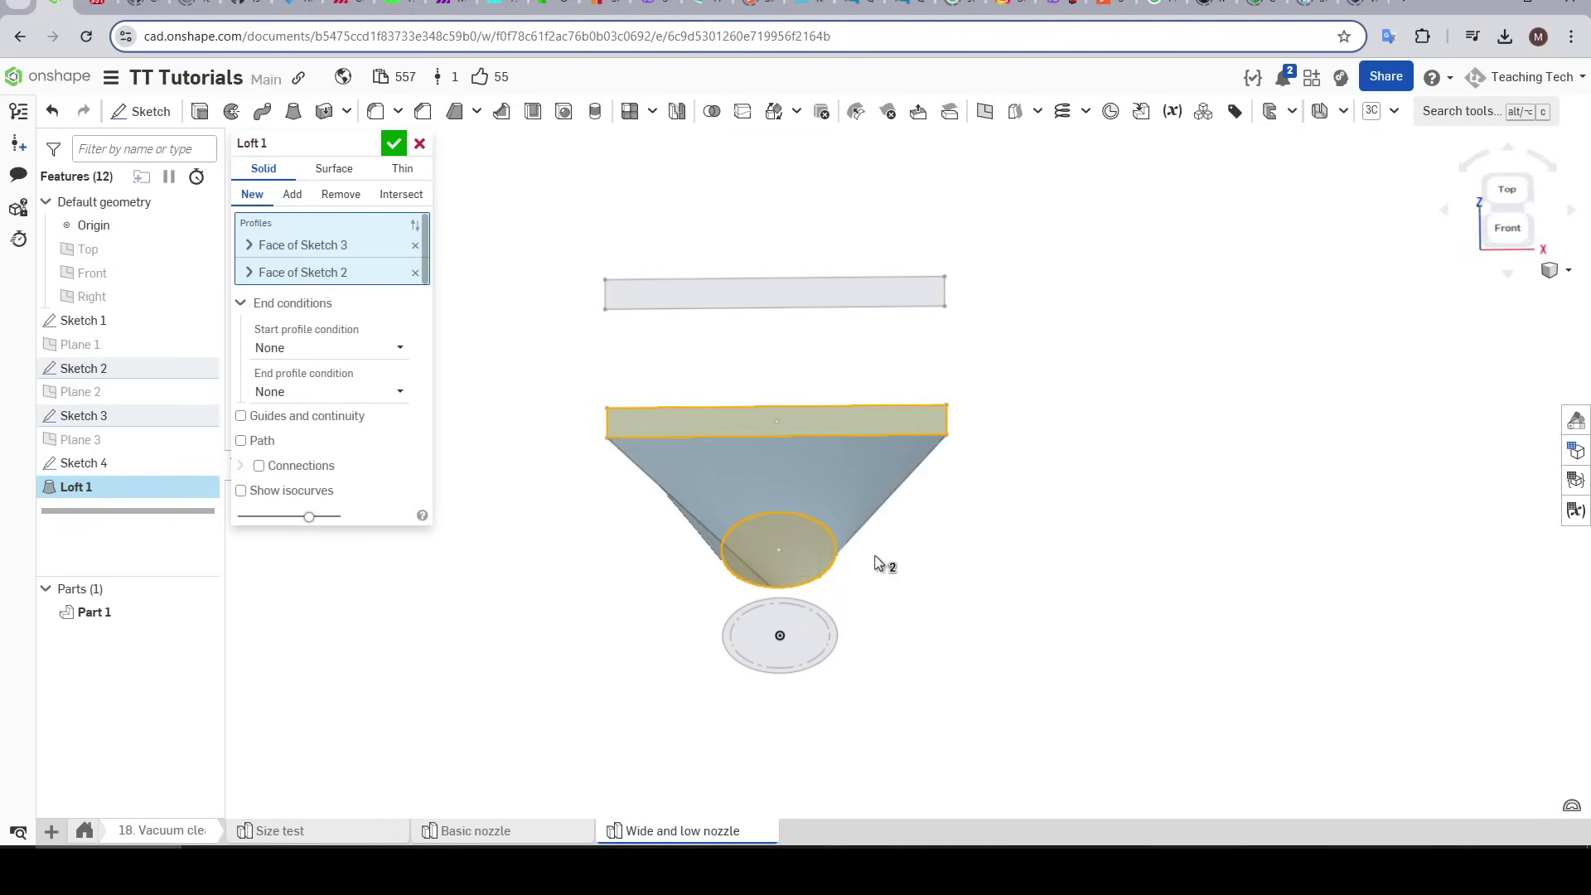
pyautogui.scroll(4, 849, 589)
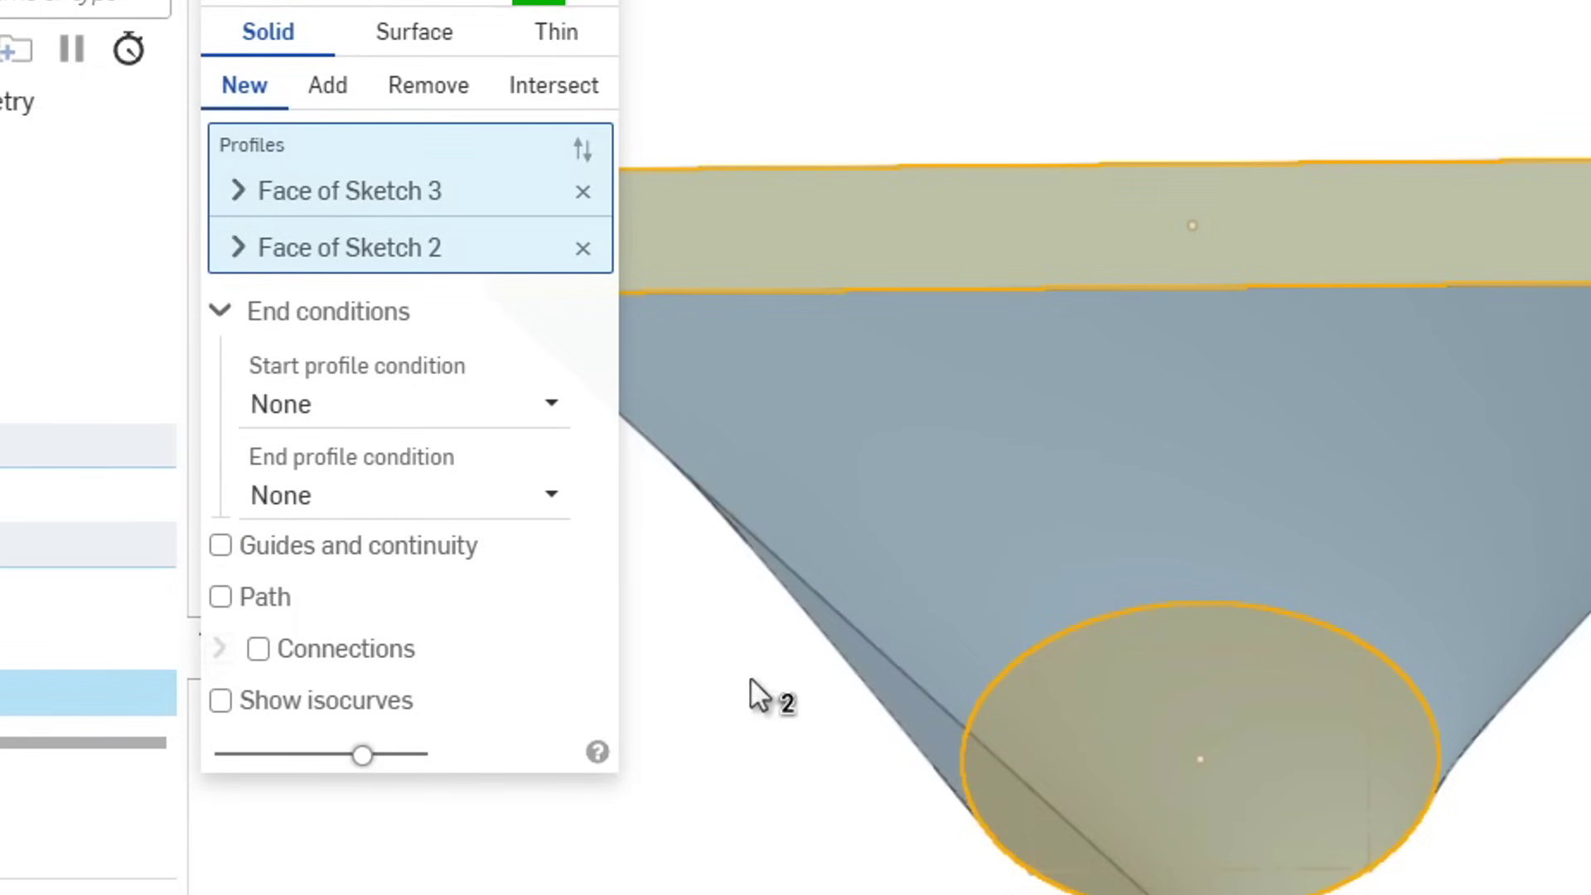
# Step: Enable the loft's connections and match the front-left corner of the square in Sketch 2 to the corresponding corner of the Sketch 3 rectangle
pyautogui.click(388, 662)
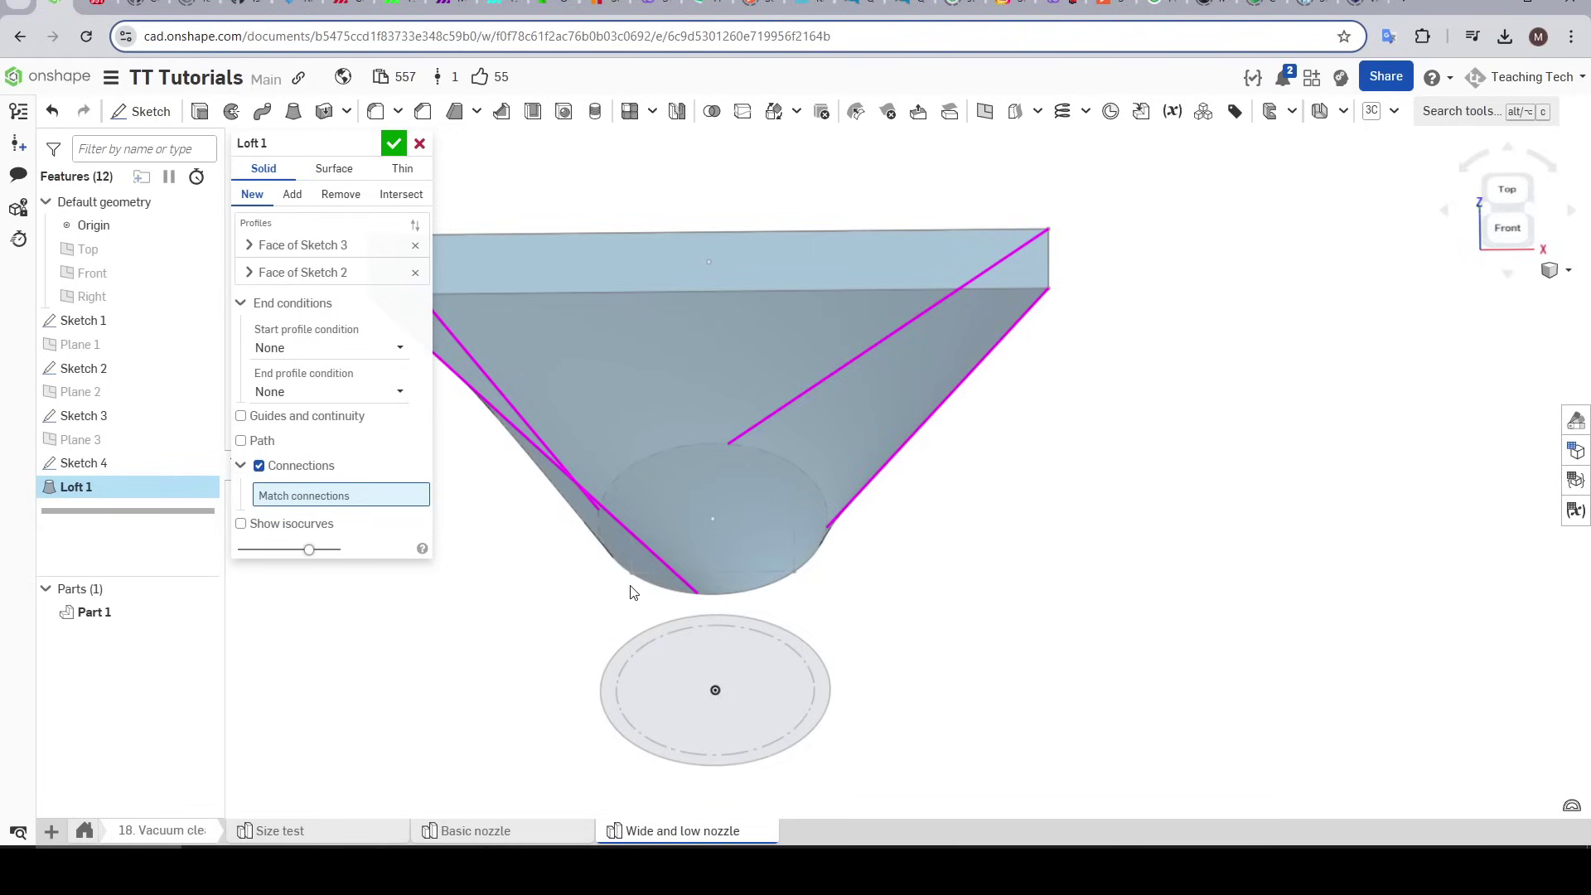
pyautogui.click(633, 578)
pyautogui.moveTo(643, 568); pyautogui.dragTo(945, 575, button='middle')
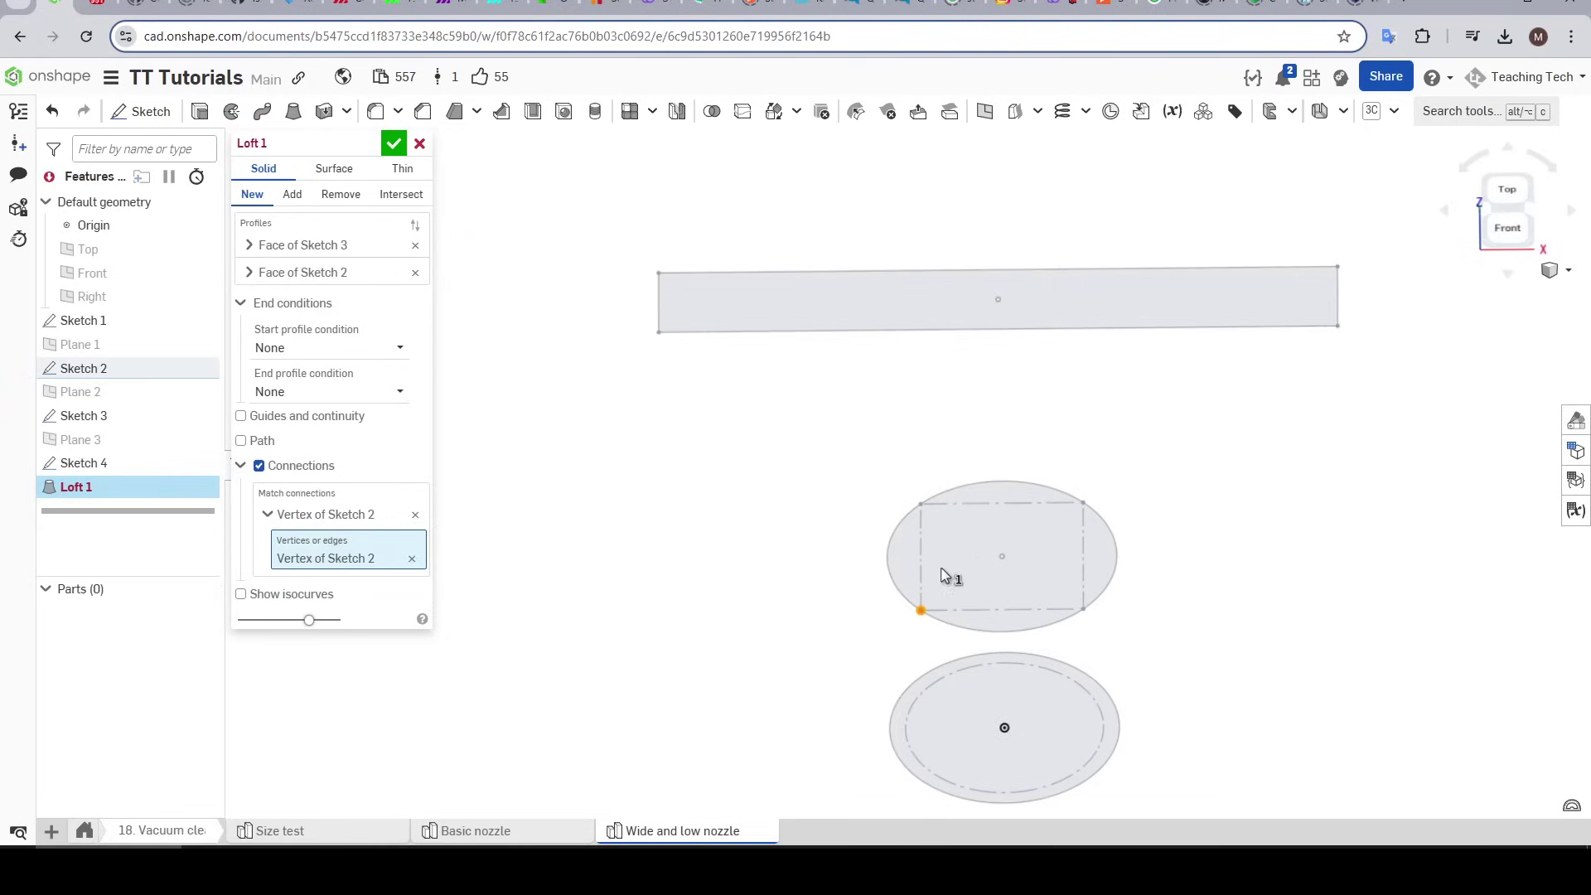
pyautogui.click(659, 334)
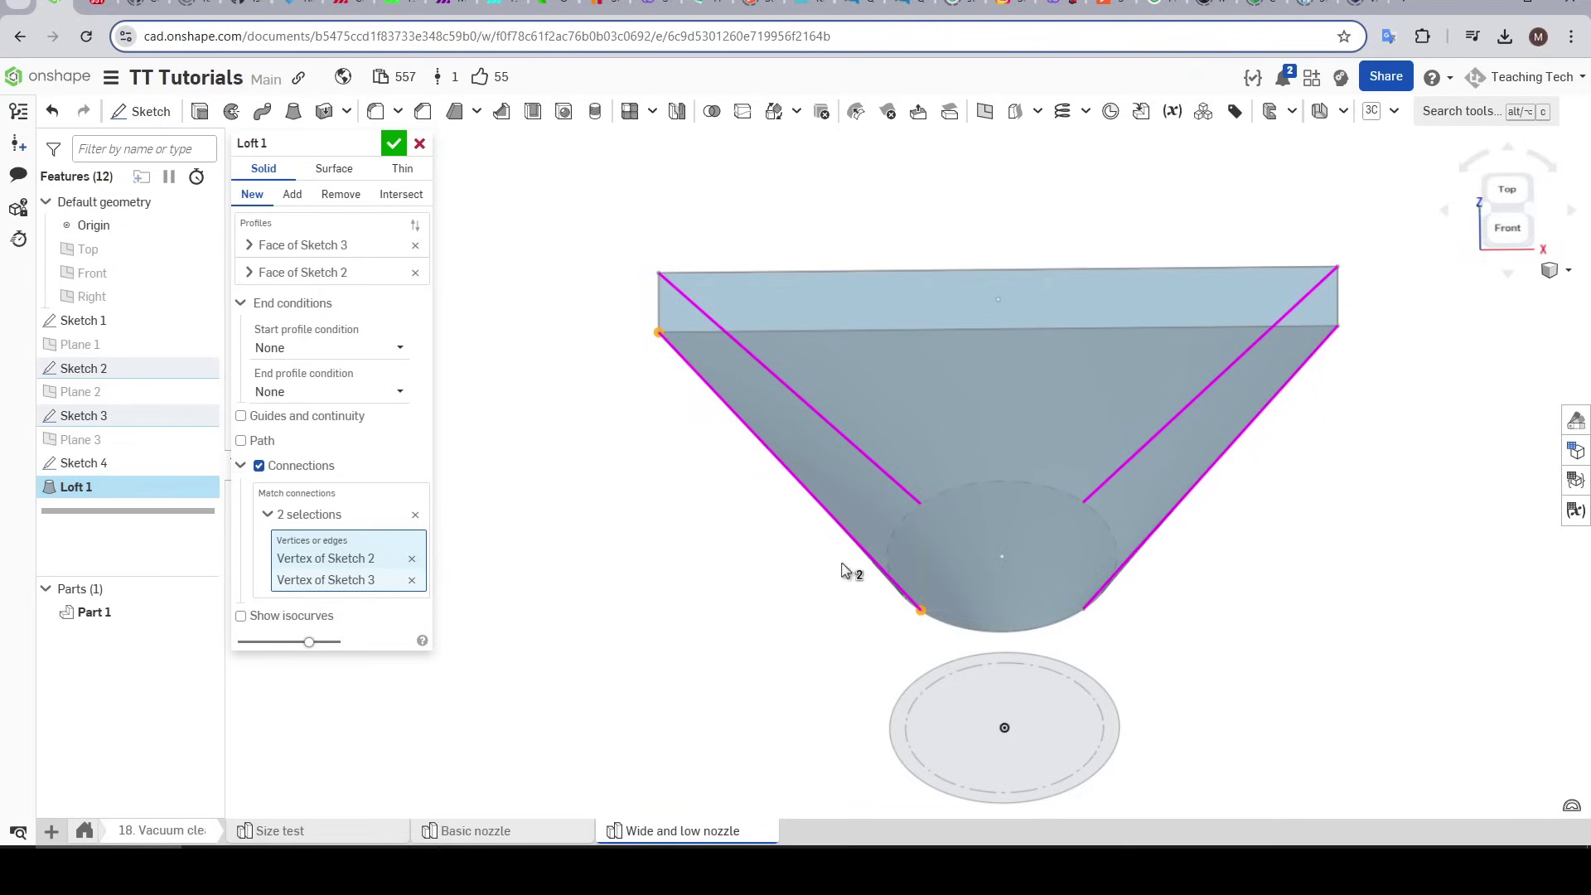
# Step: Set both the start and end profile conditions of the loft to Normal to profile
pyautogui.moveTo(848, 550); pyautogui.dragTo(829, 643, button='right')
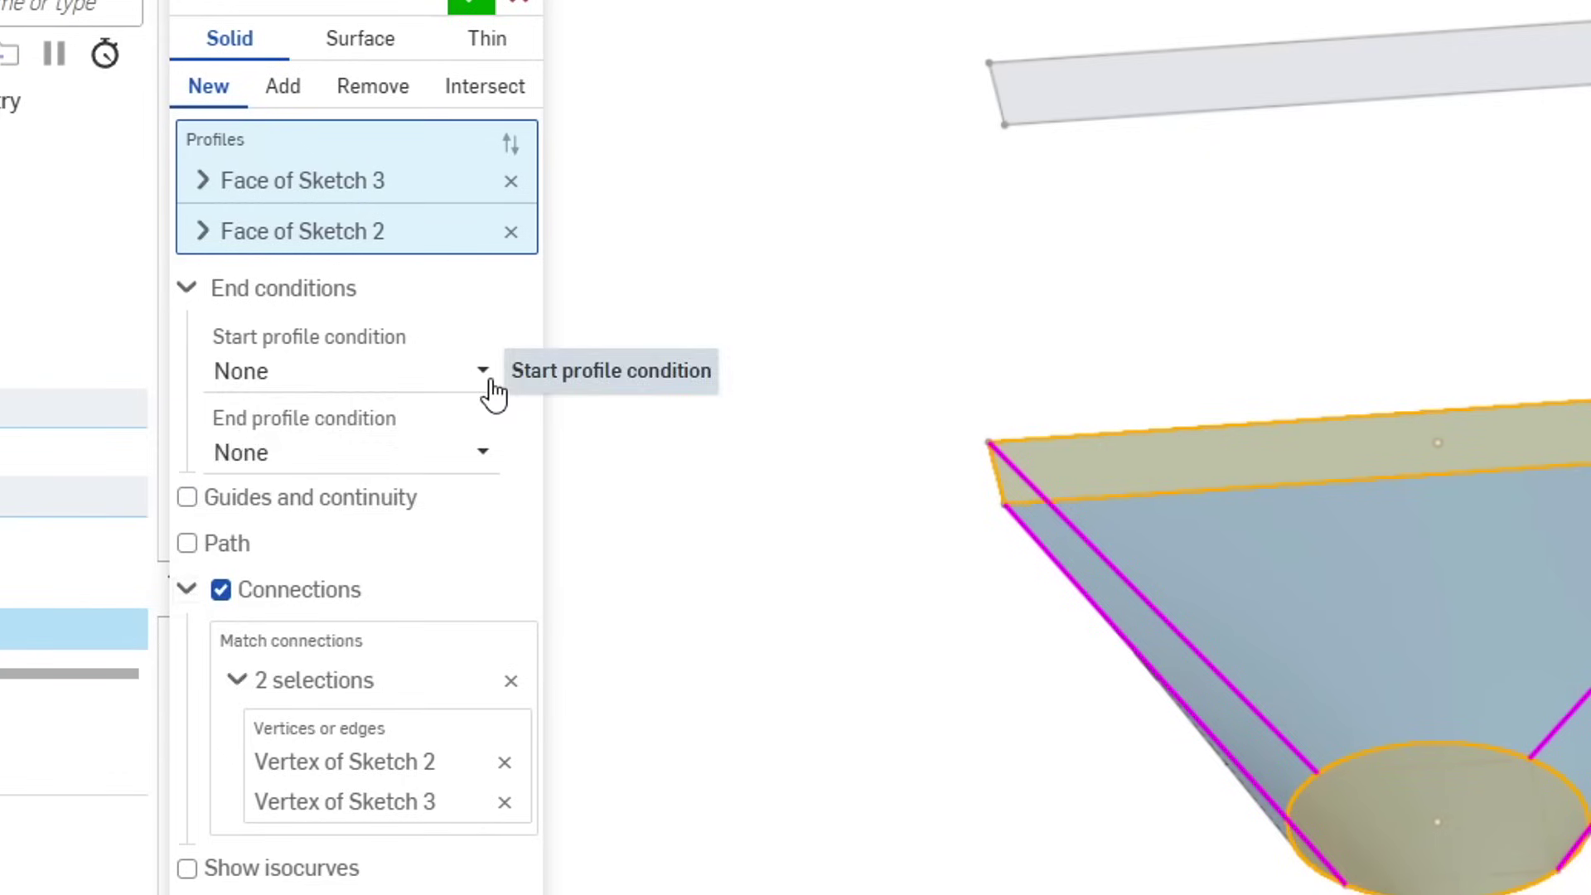
pyautogui.click(403, 348)
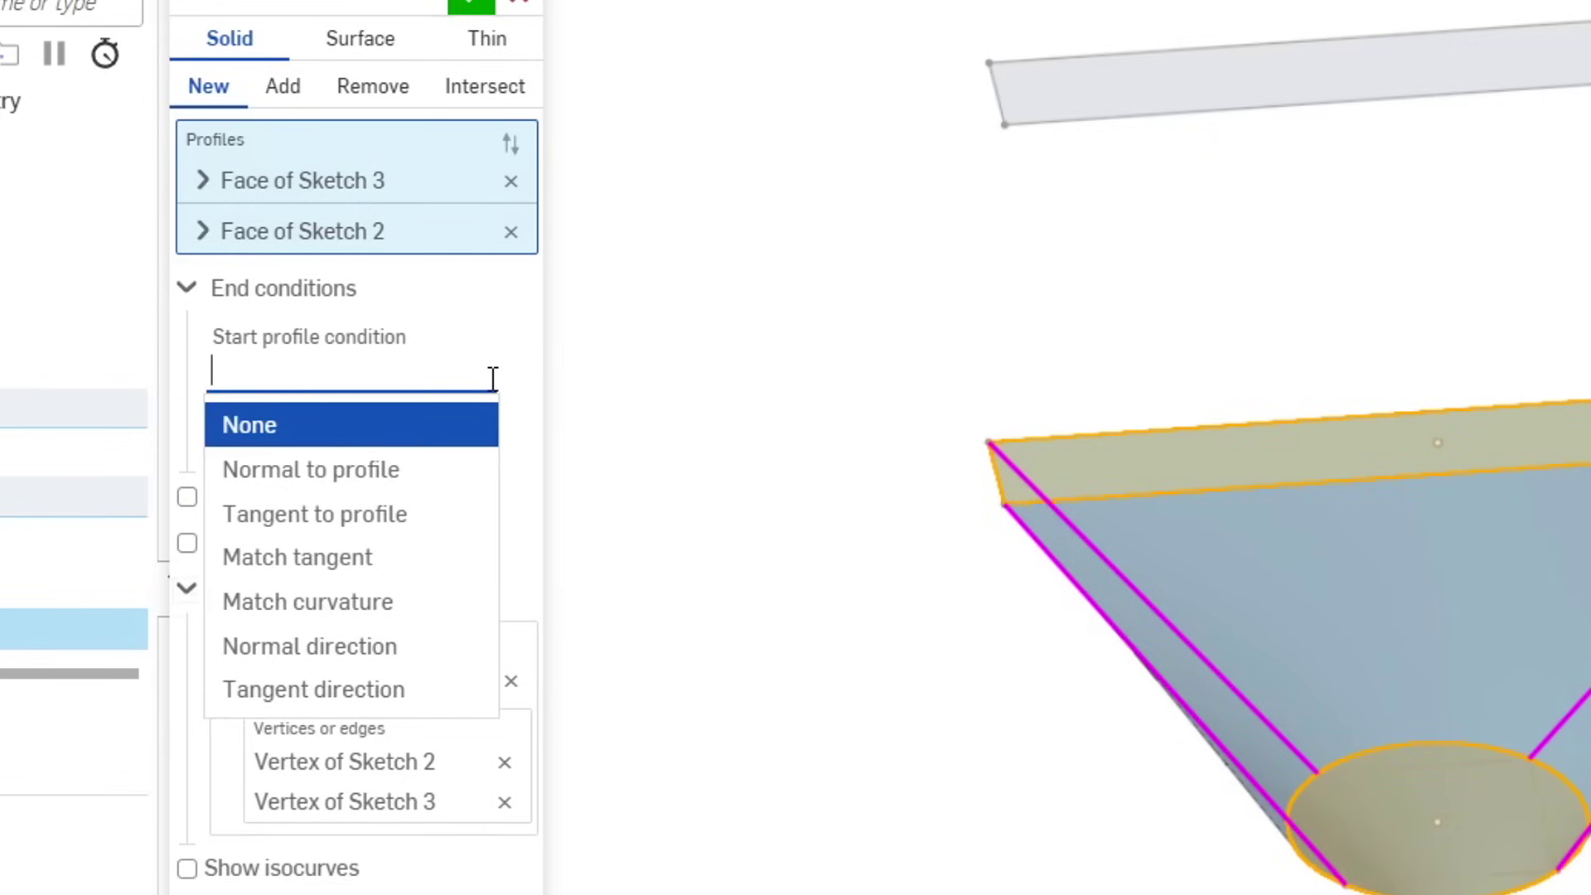
pyautogui.click(429, 473)
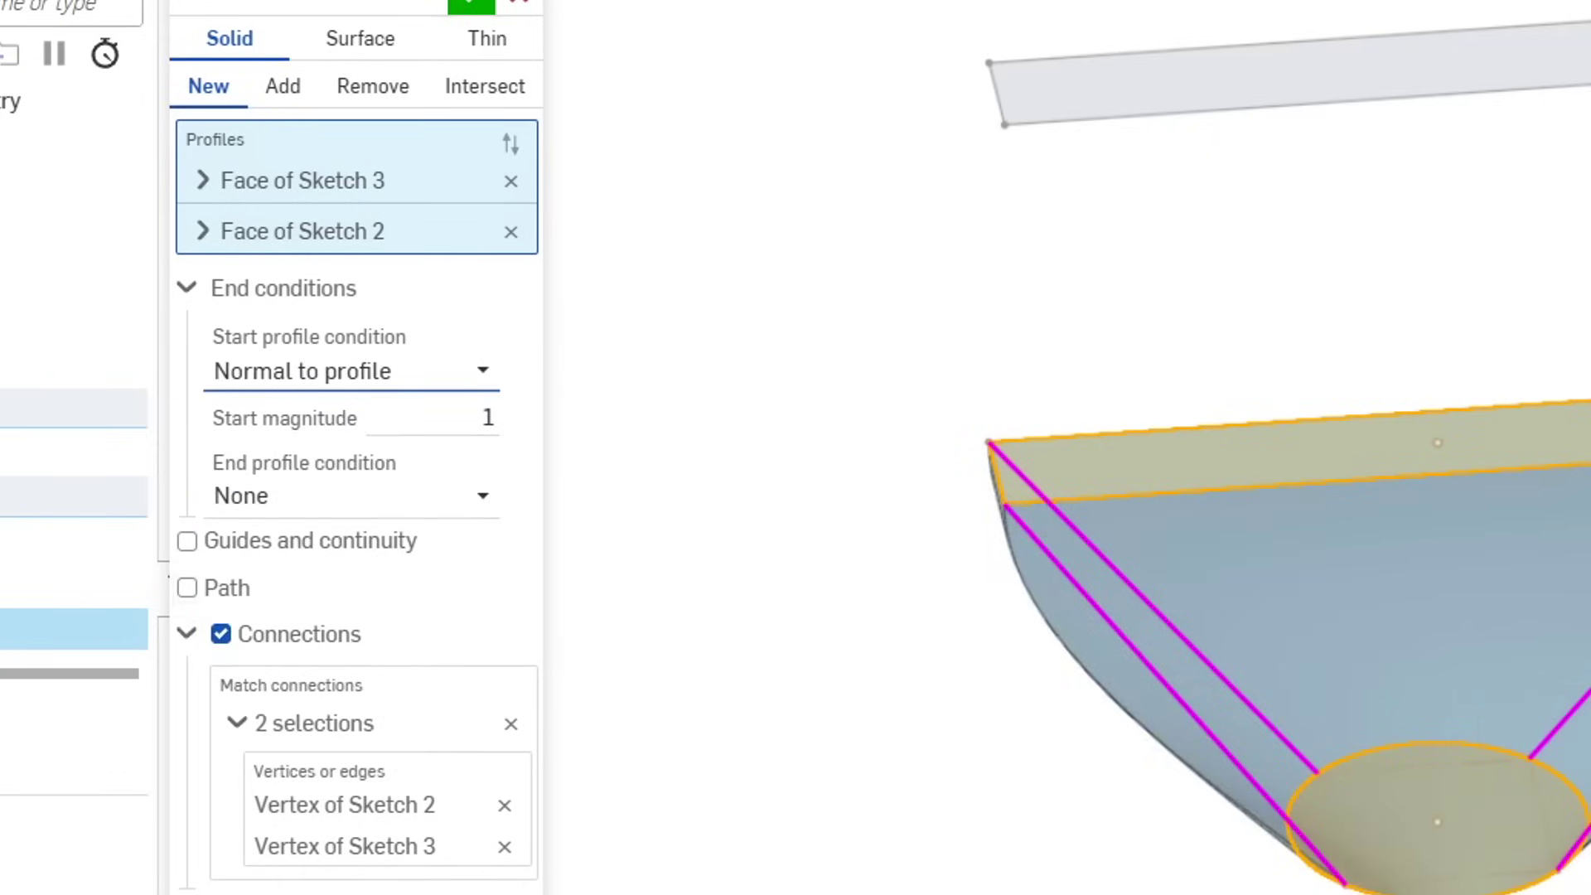
pyautogui.scroll(5, 1108, 298)
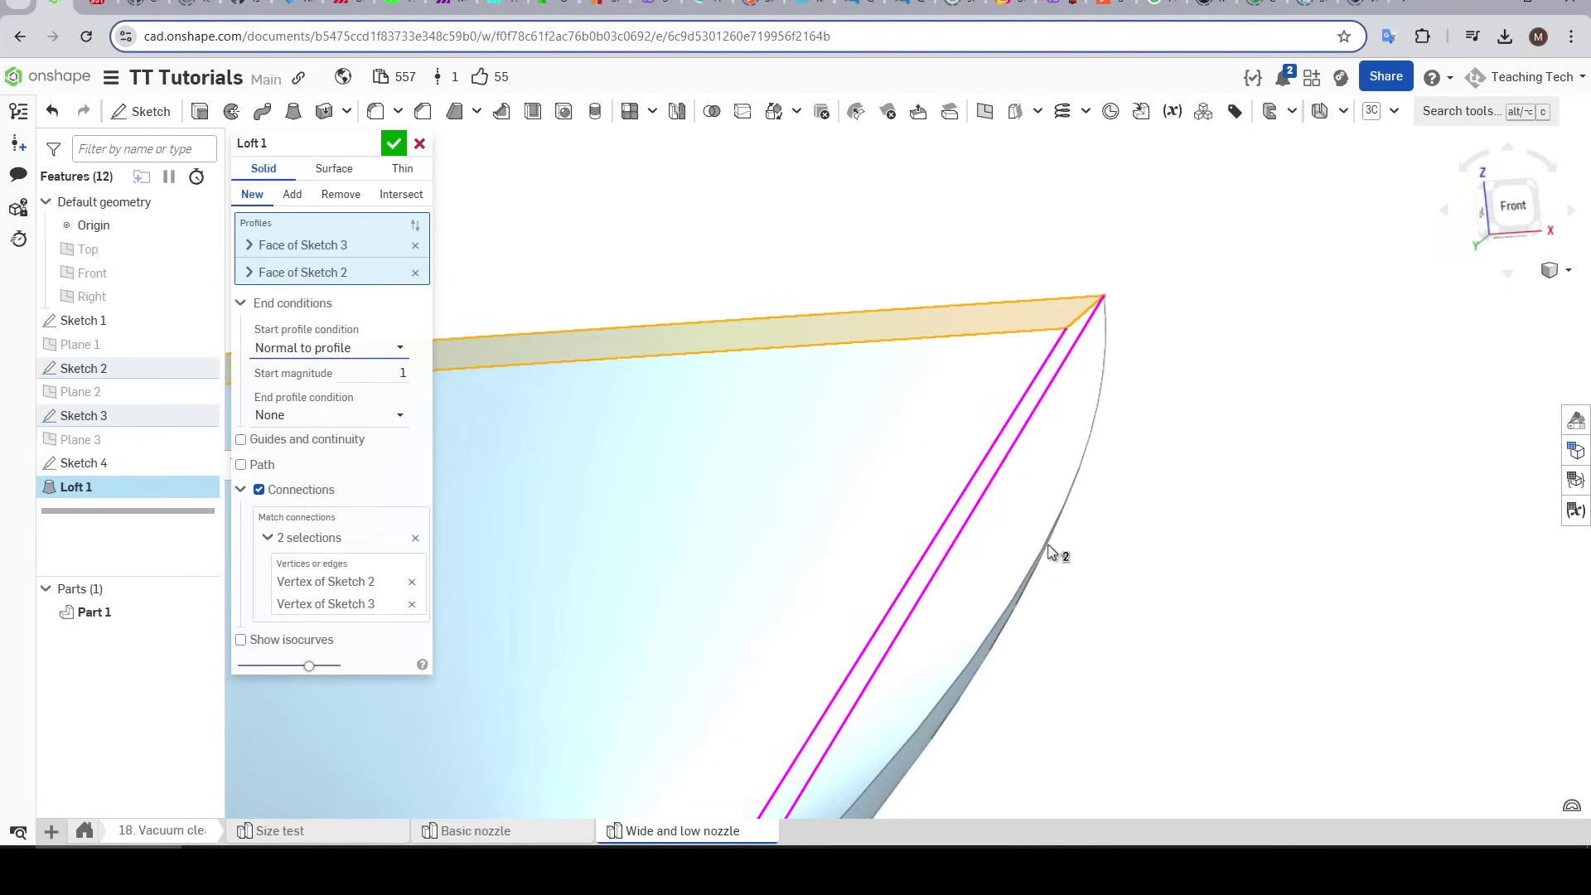
pyautogui.scroll(-5, 1058, 544)
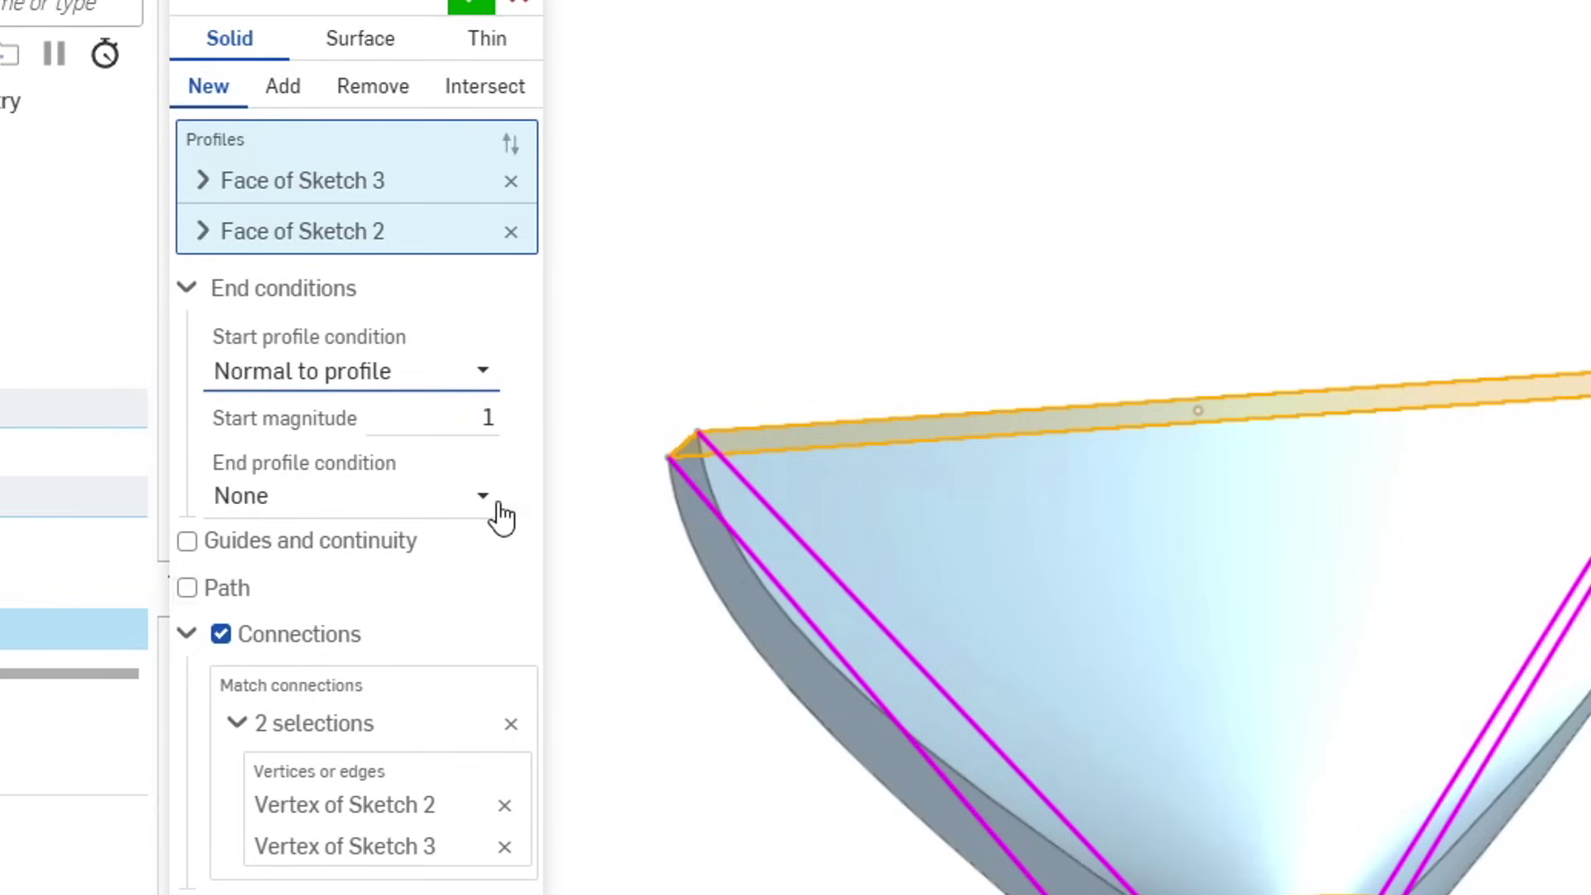
pyautogui.click(496, 498)
pyautogui.click(394, 597)
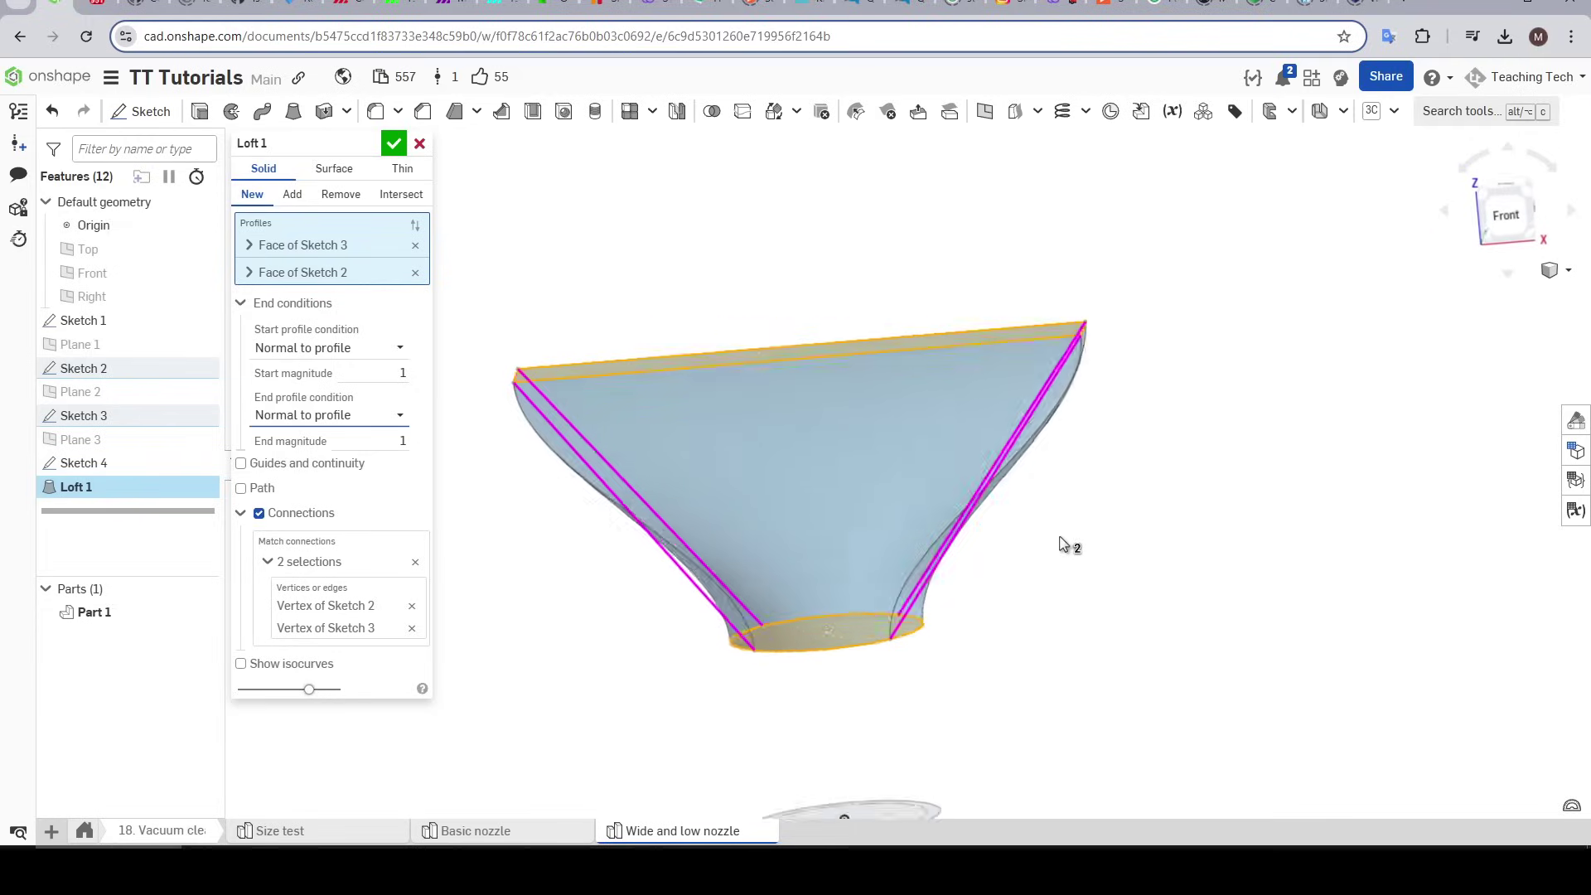
pyautogui.moveTo(1065, 543); pyautogui.dragTo(1135, 539, button='right')
# Step: Try start magnitudes of 2 and 0.5 on the loft
pyautogui.click(402, 373)
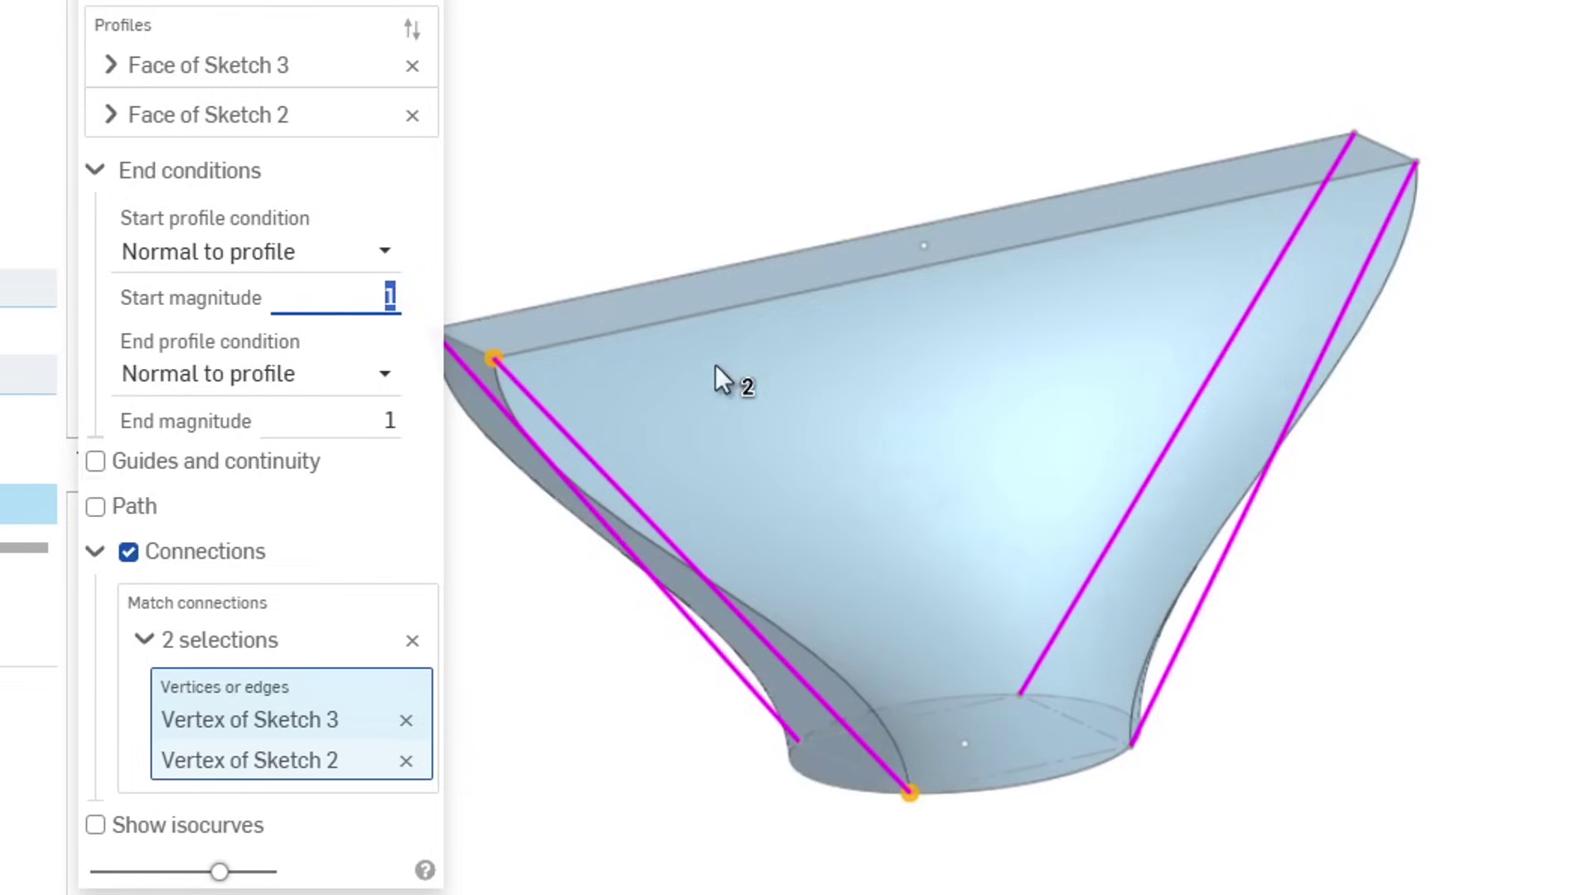
pyautogui.press('Return')
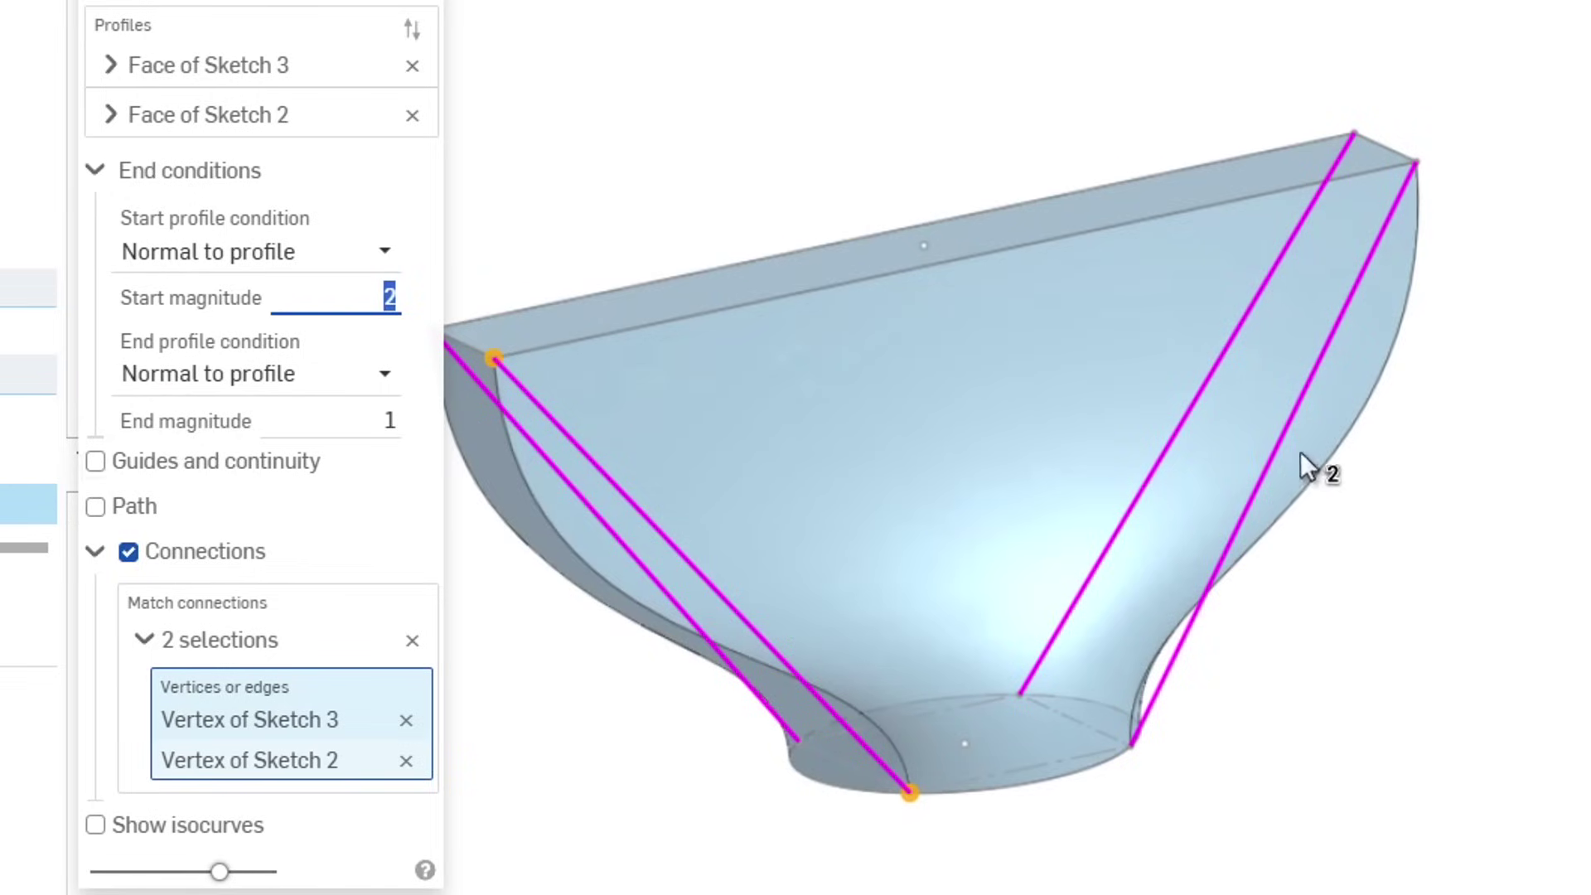
pyautogui.write('0.5')
pyautogui.press('Return')
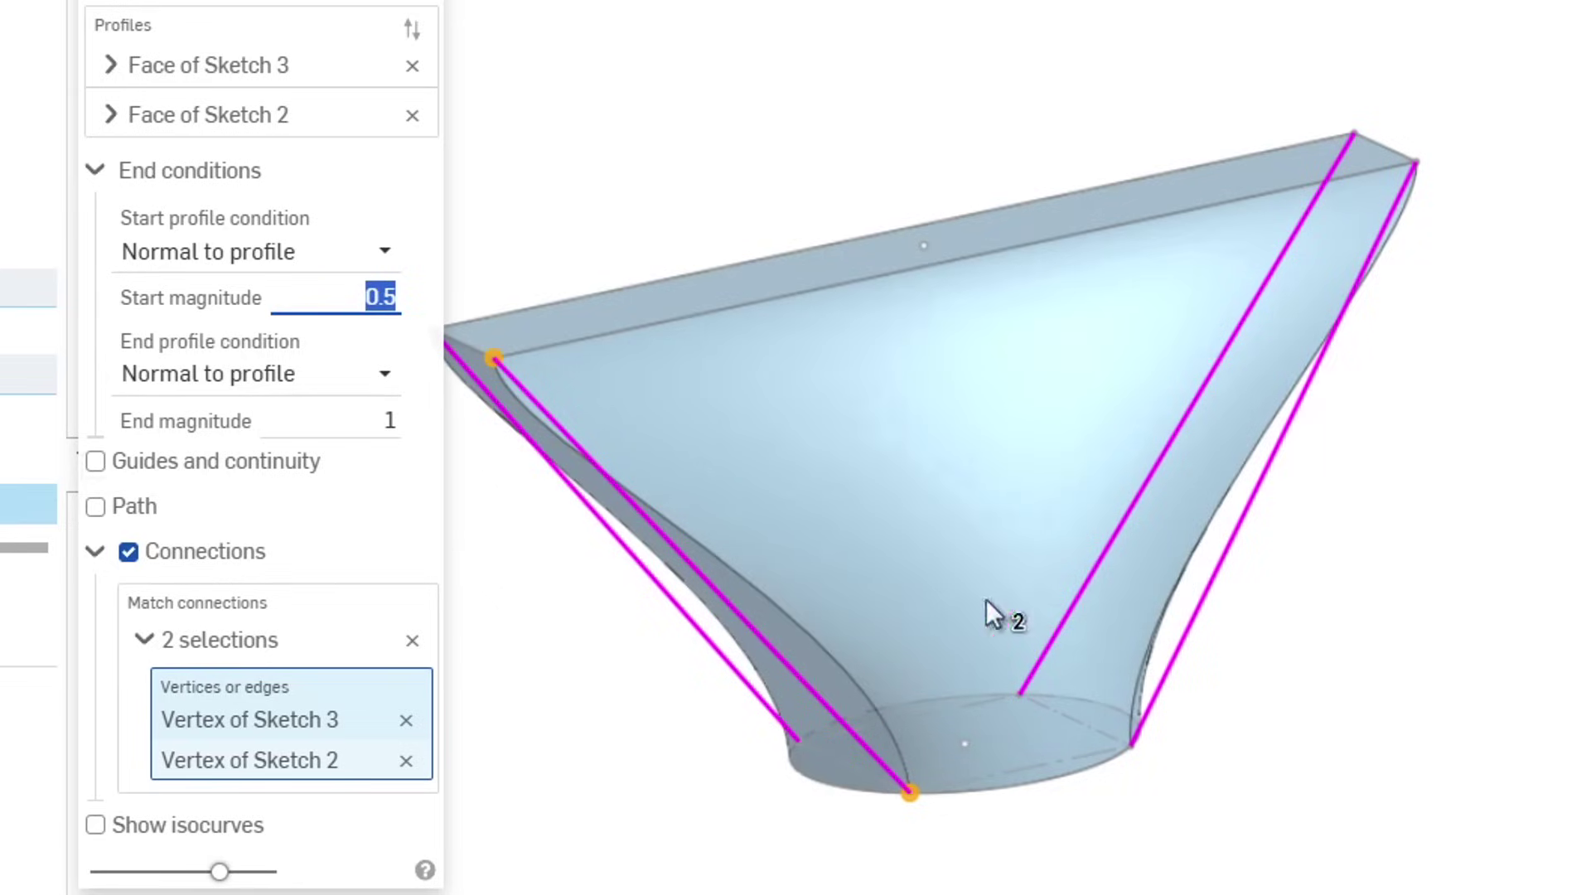
# Step: Set the loft's start magnitude to 1 and accept the loft
pyautogui.write('1')
pyautogui.press('Return')
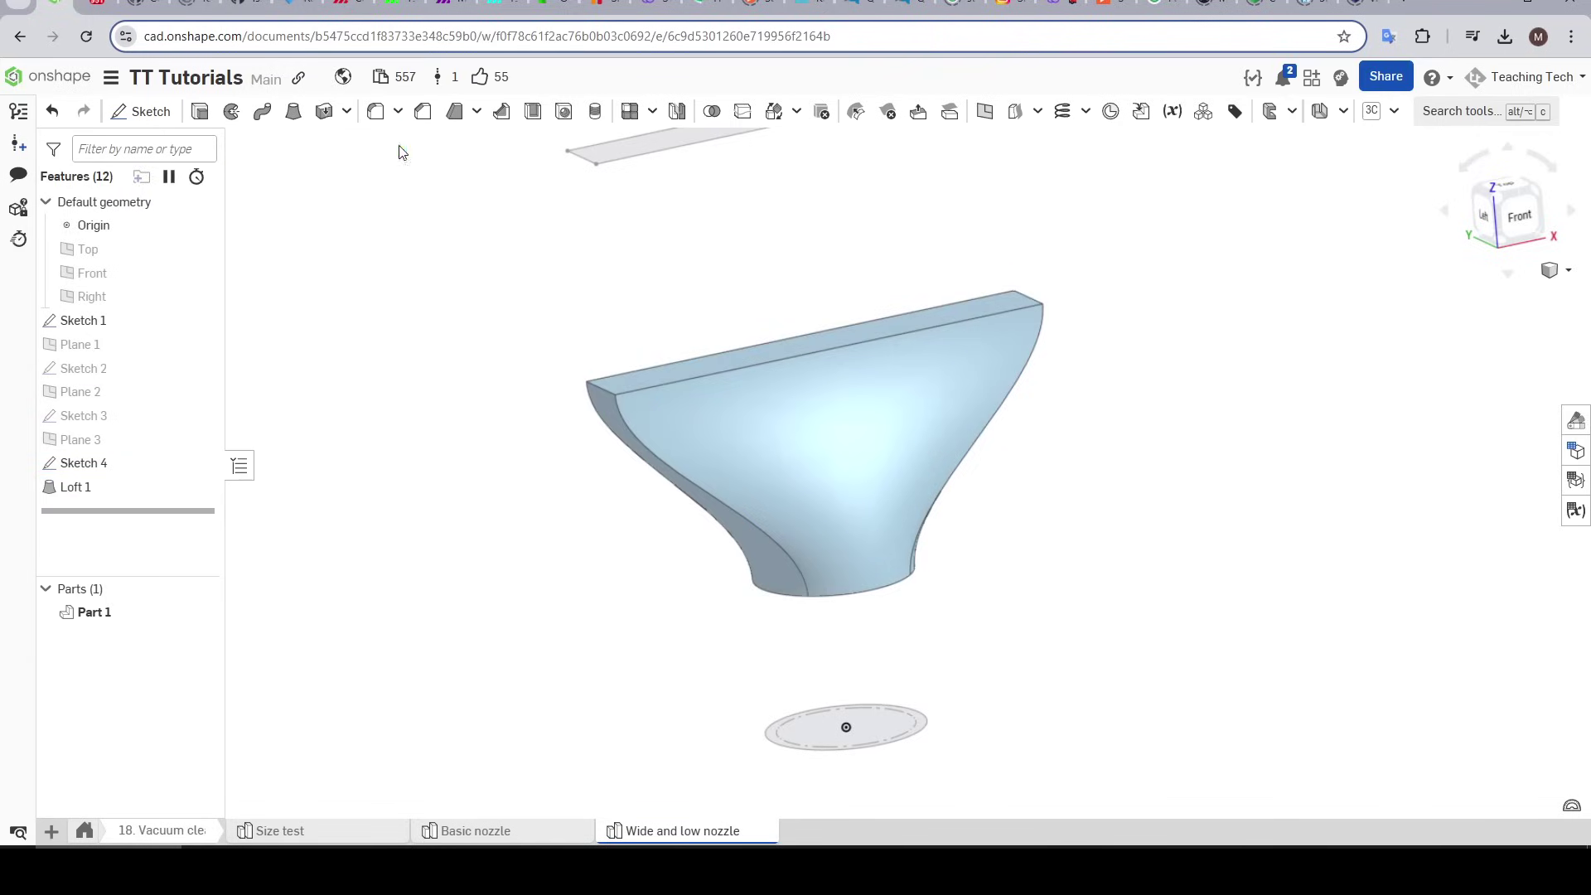
pyautogui.moveTo(846, 326); pyautogui.dragTo(859, 414, button='right')
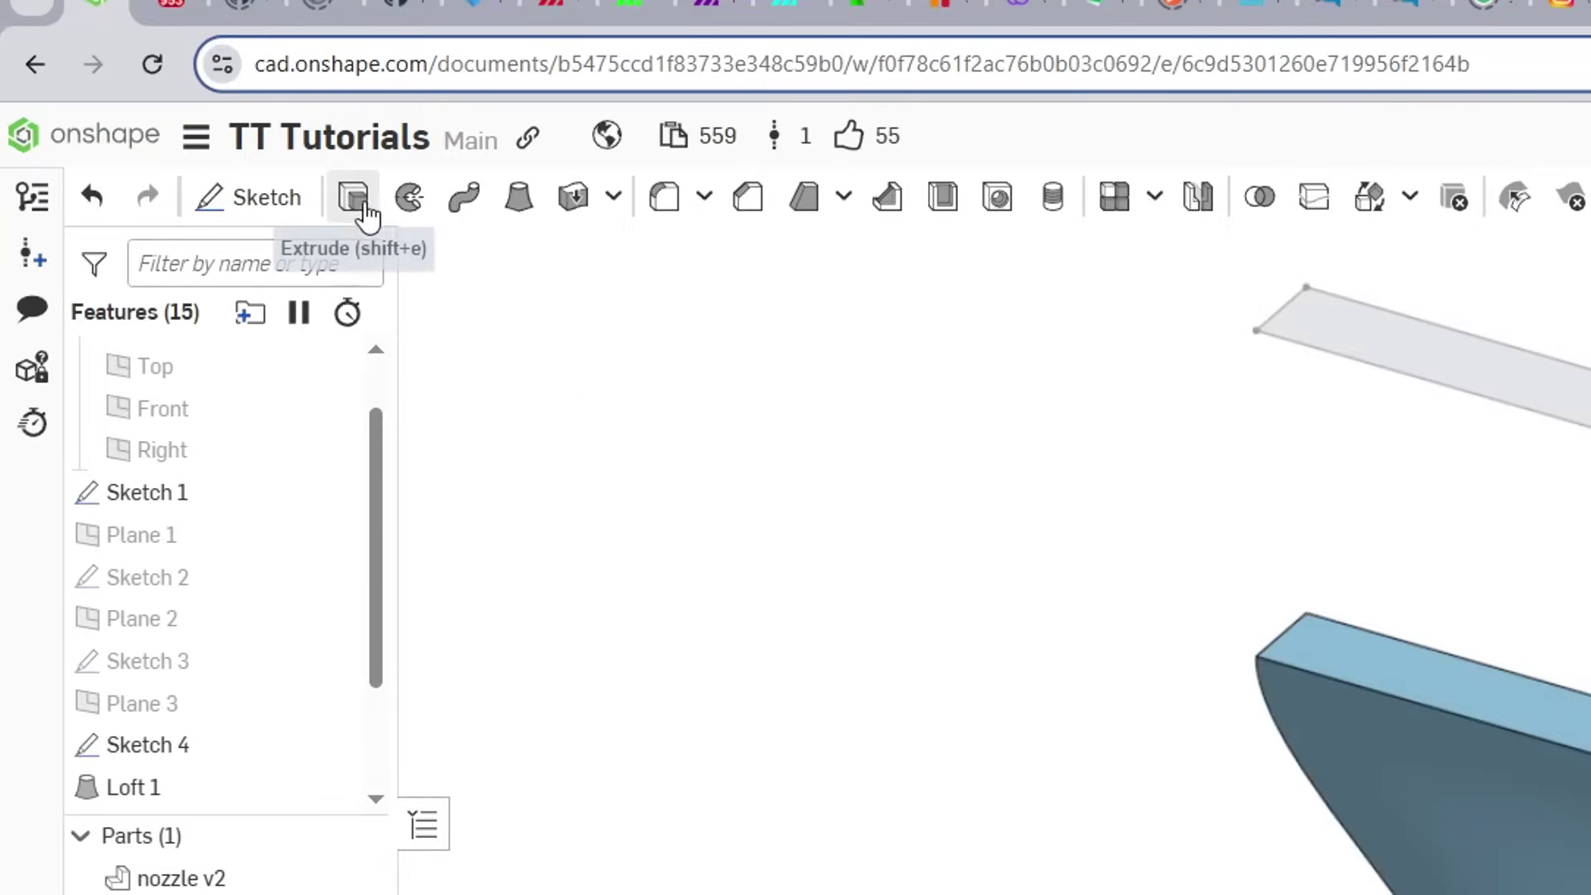
# Step: Extrude the rectangular upper face of the loft 60 mm, adding it to the nozzle
pyautogui.click(361, 206)
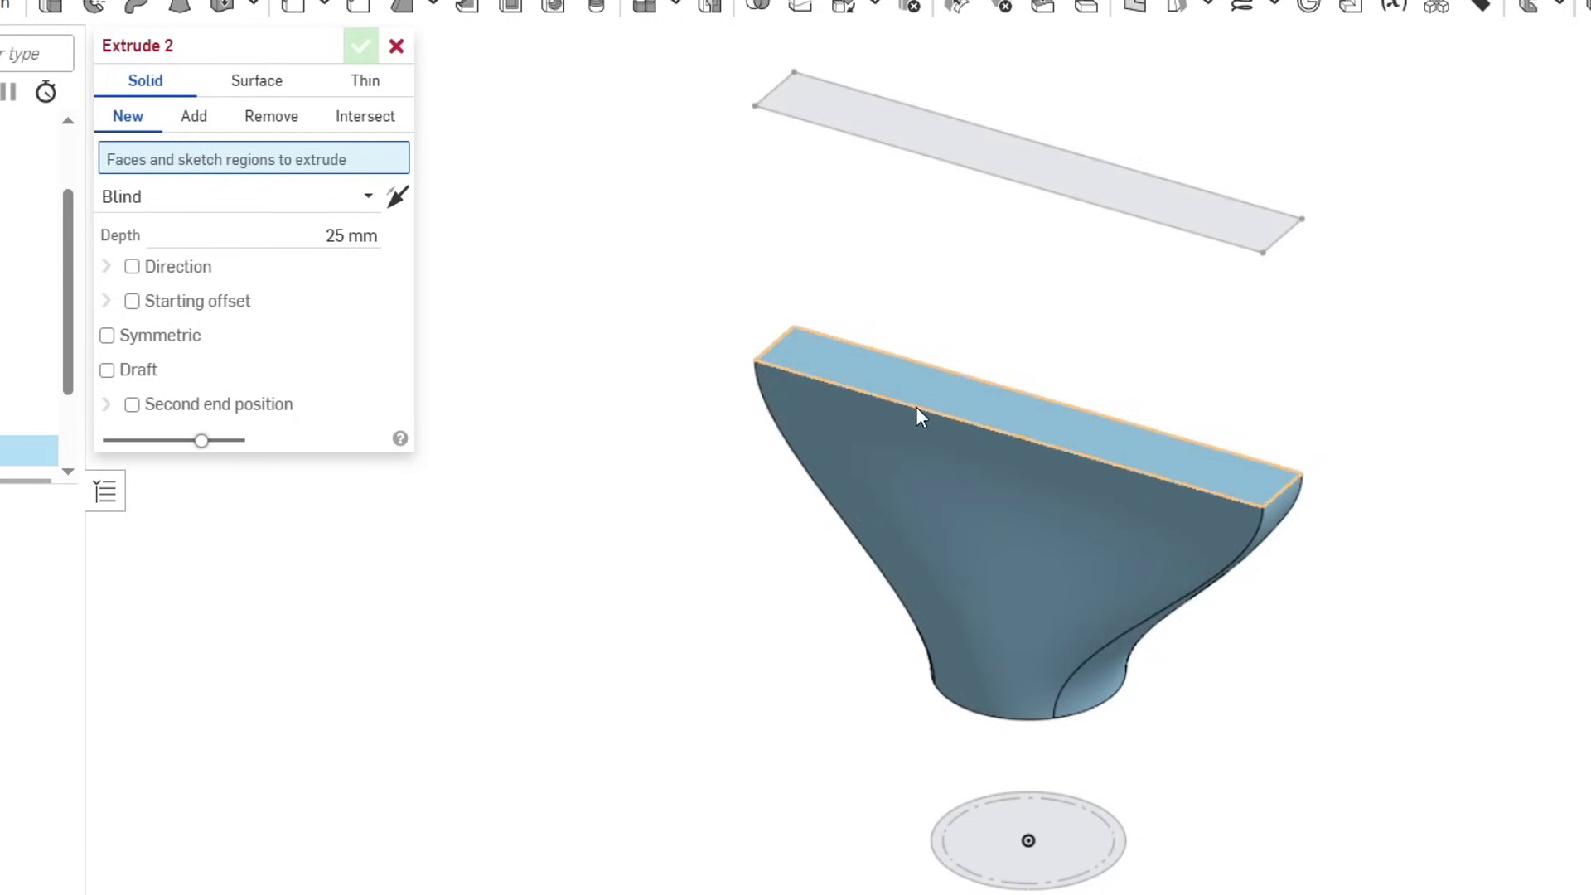
pyautogui.click(918, 384)
pyautogui.moveTo(1025, 278); pyautogui.dragTo(1012, 161)
pyautogui.write('60')
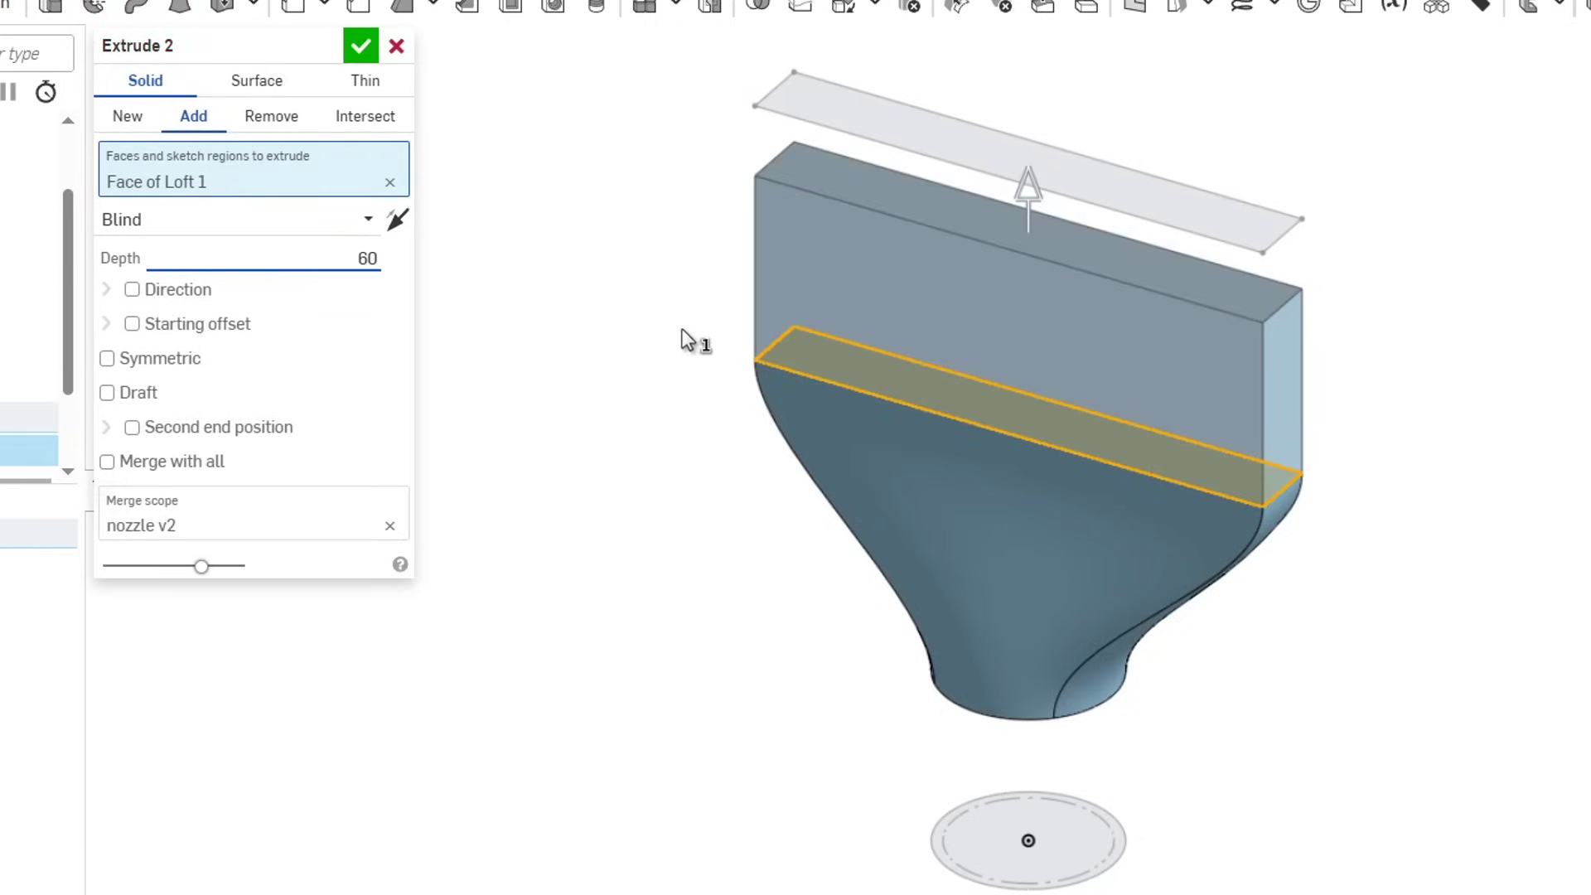
pyautogui.press('Return')
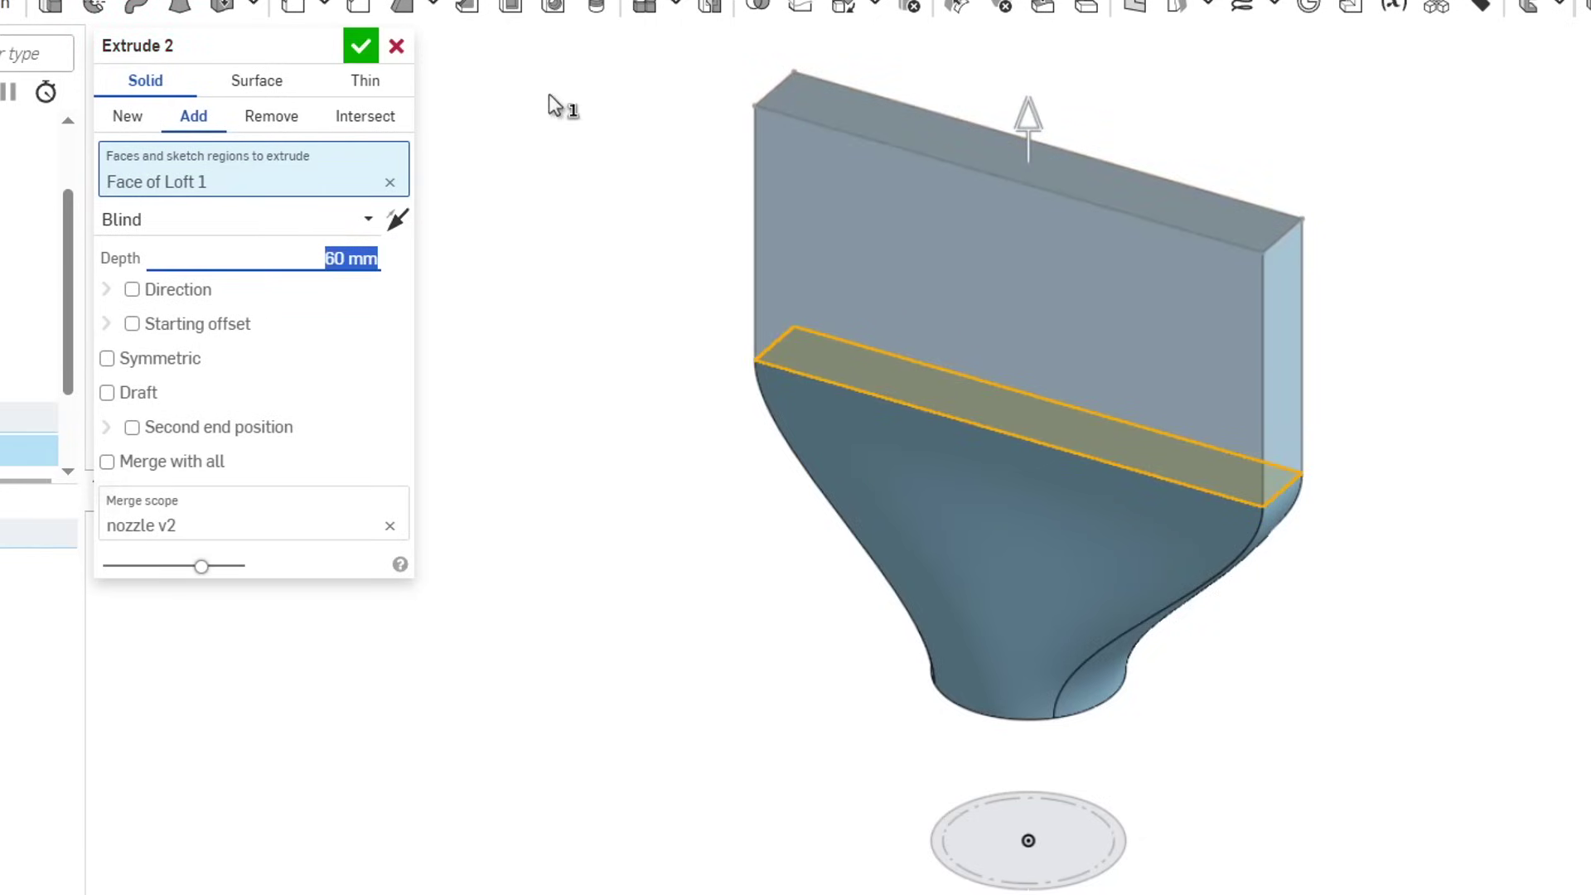
pyautogui.click(375, 58)
# Step: Draft the nozzle's rectangular end face by 20 degrees in the reversed direction, using the broad back face as the neutral plane
pyautogui.moveTo(455, 191); pyautogui.dragTo(778, 567, button='right')
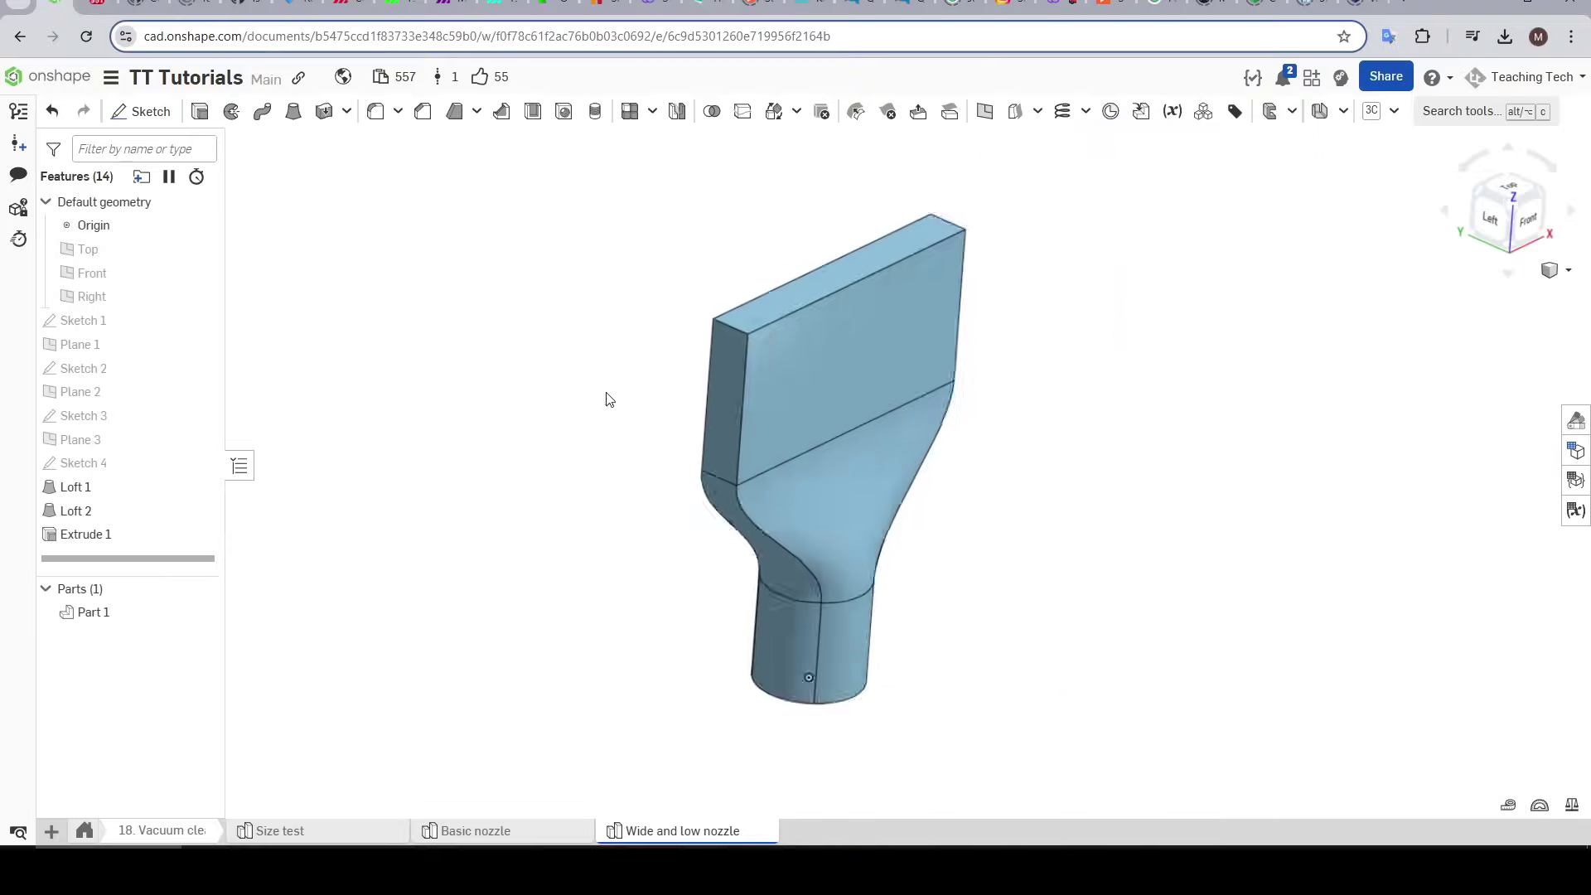
pyautogui.scroll(3, 915, 274)
pyautogui.moveTo(914, 274); pyautogui.dragTo(828, 325, button='middle')
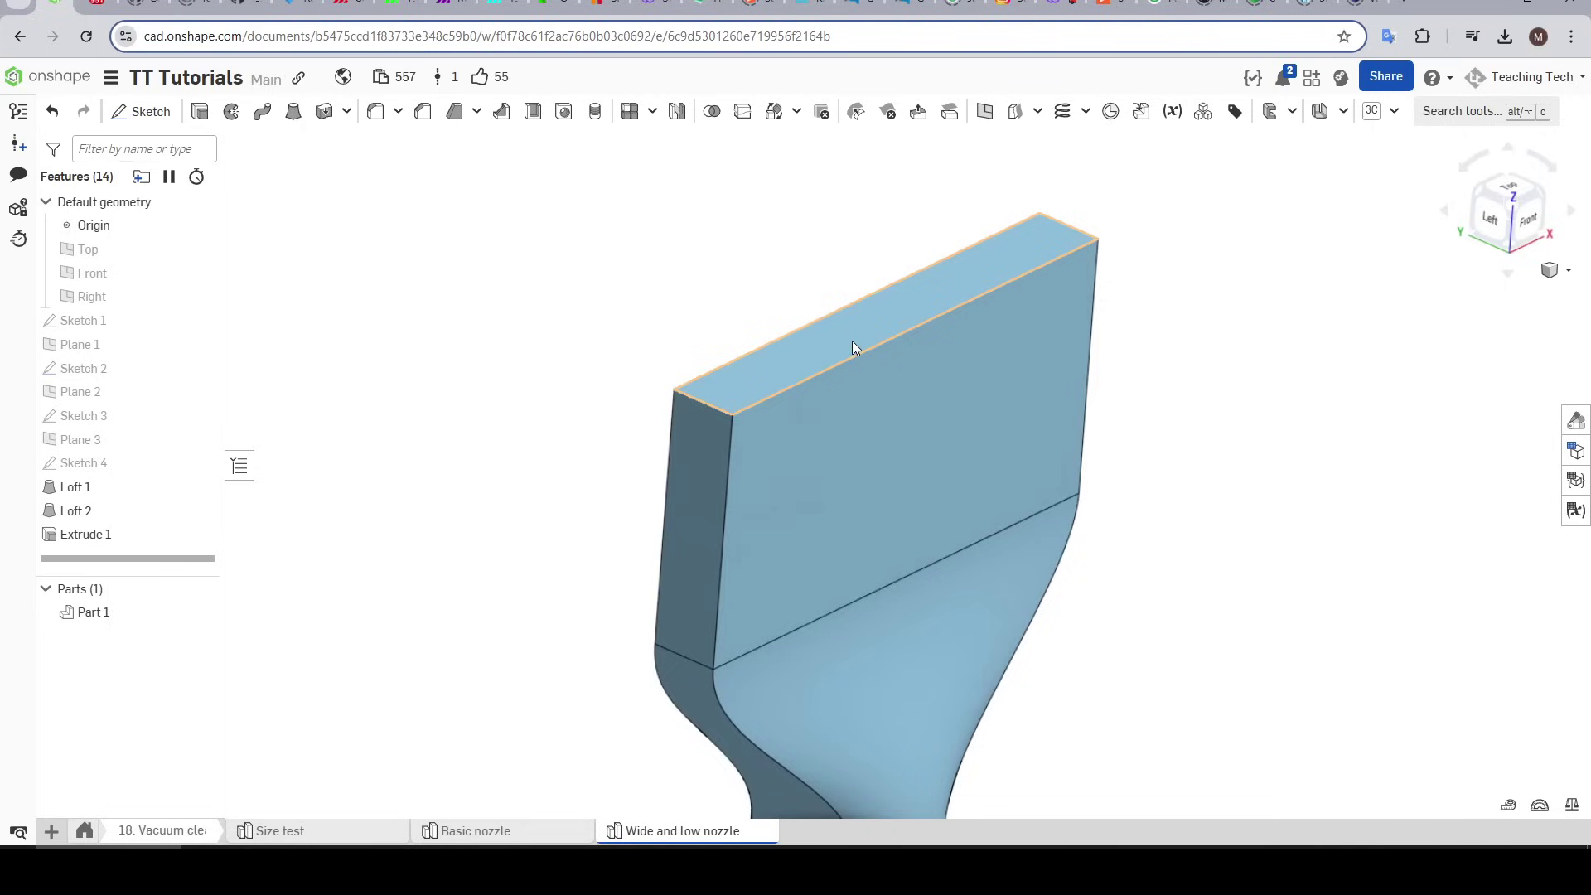
pyautogui.click(704, 435)
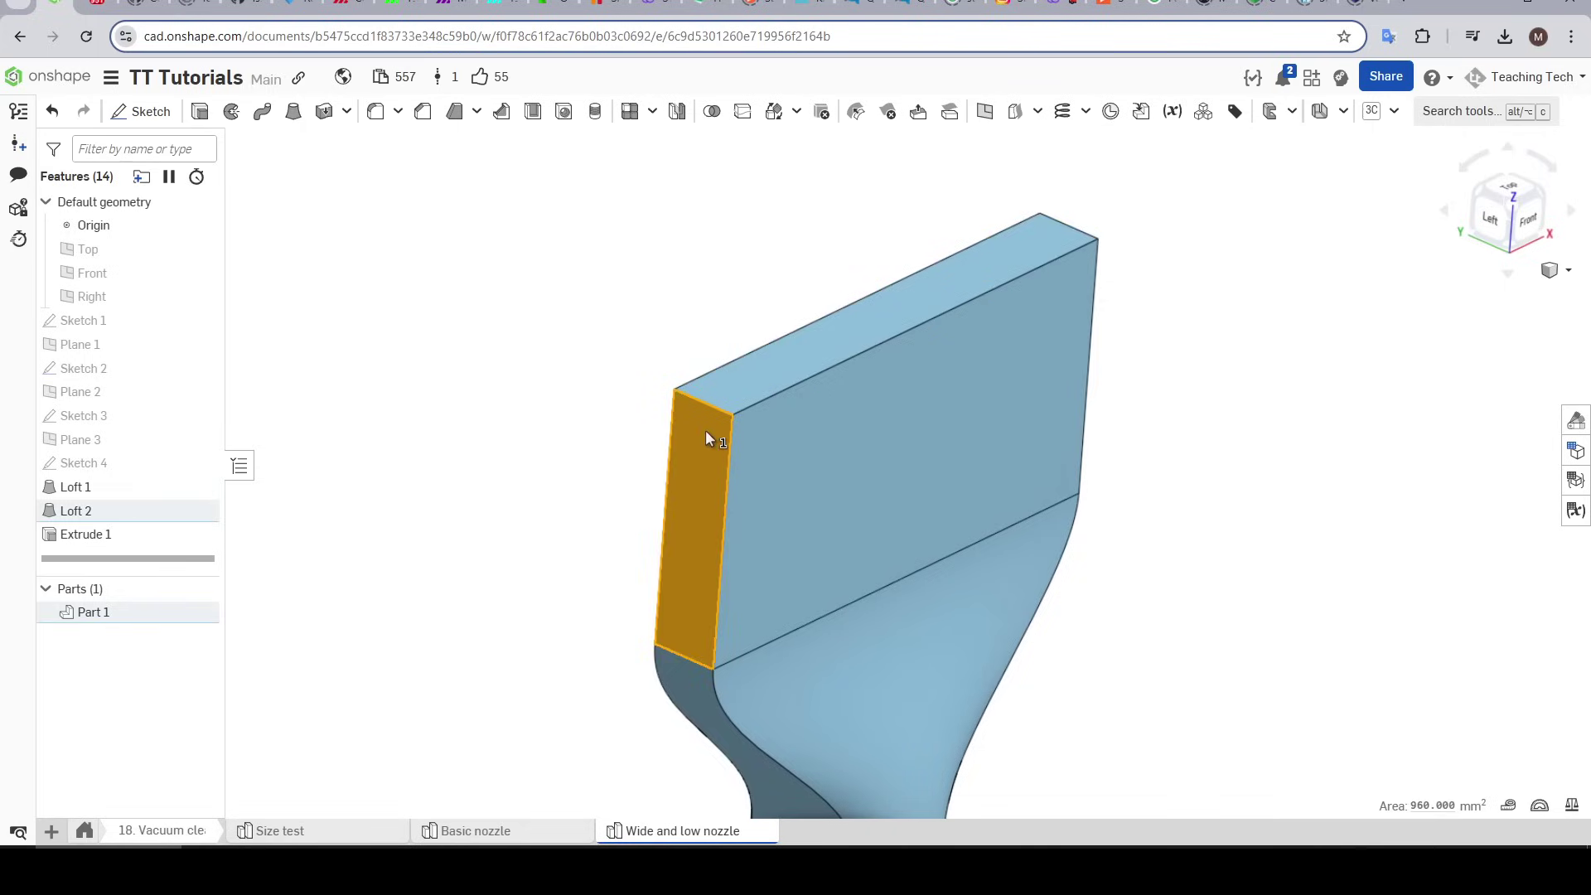
pyautogui.click(809, 243)
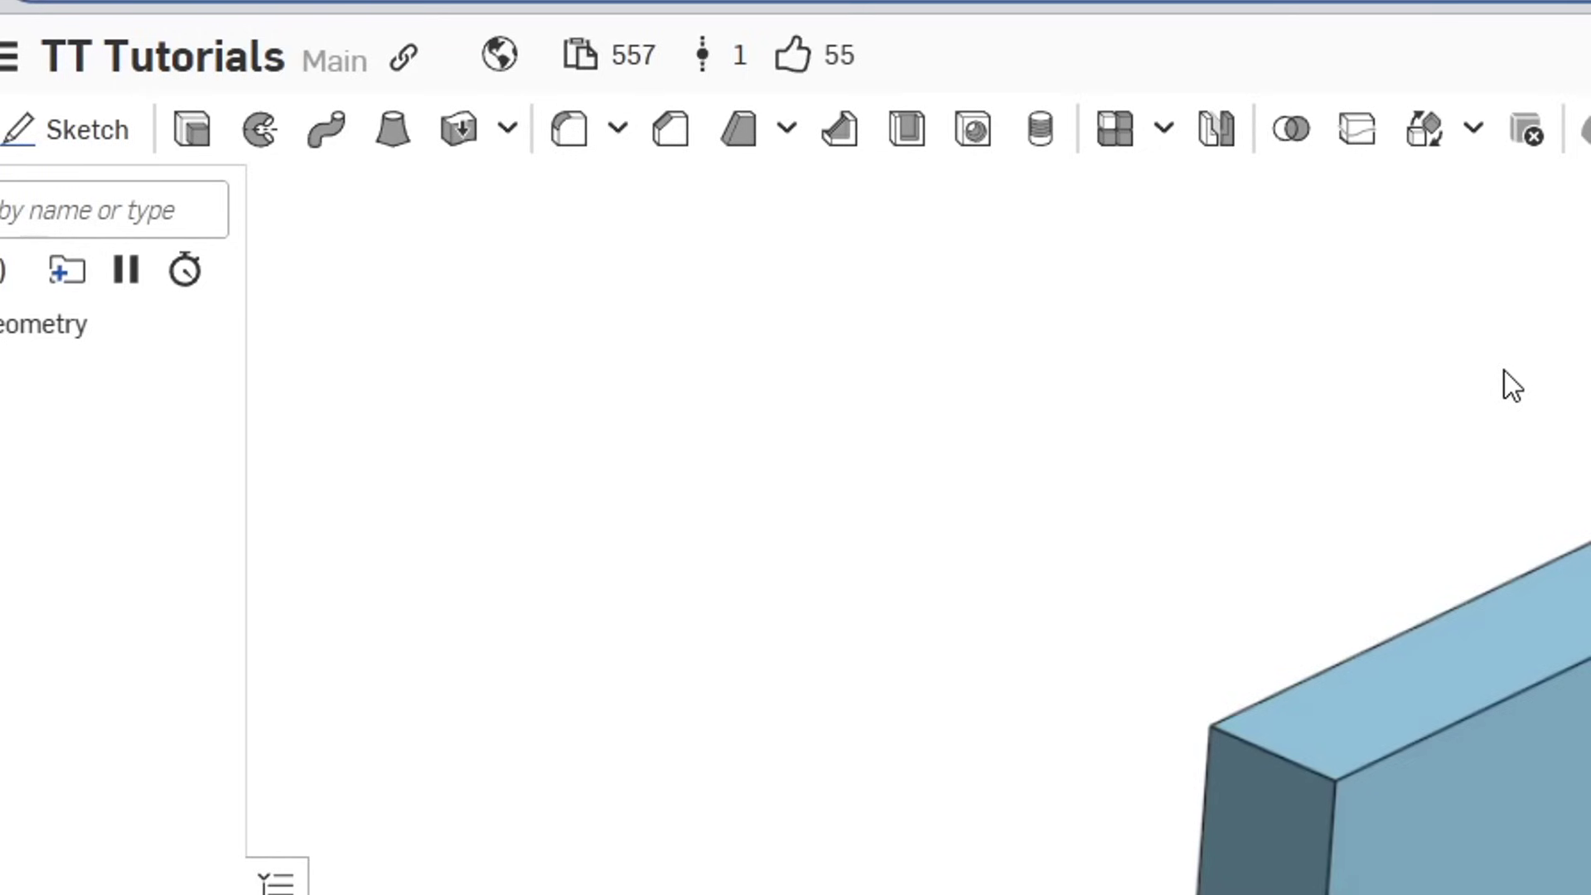
pyautogui.click(749, 139)
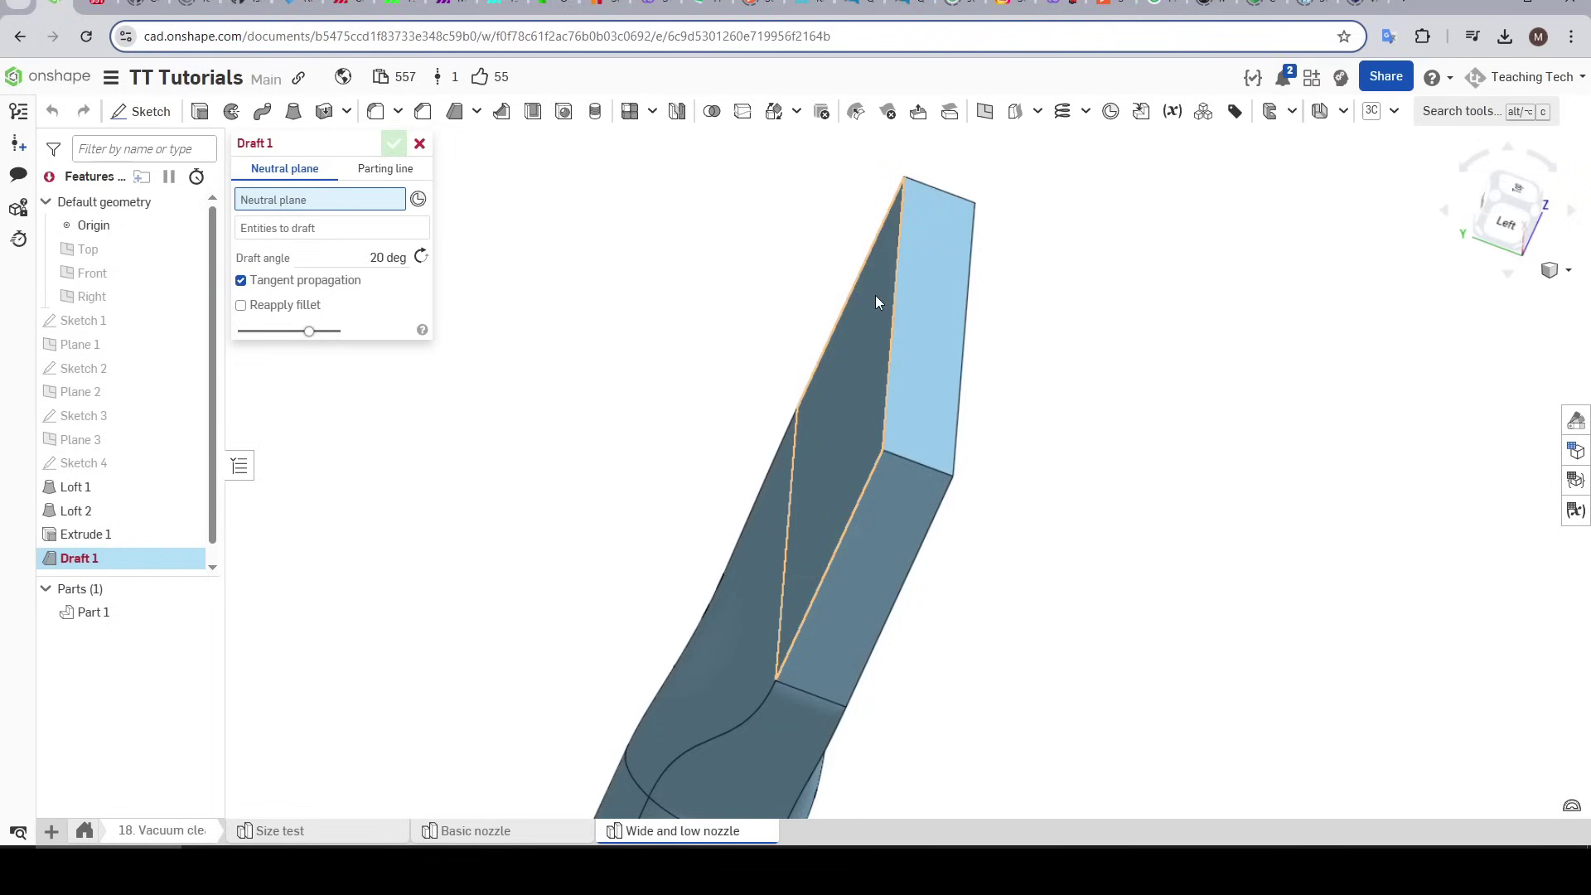
pyautogui.click(875, 295)
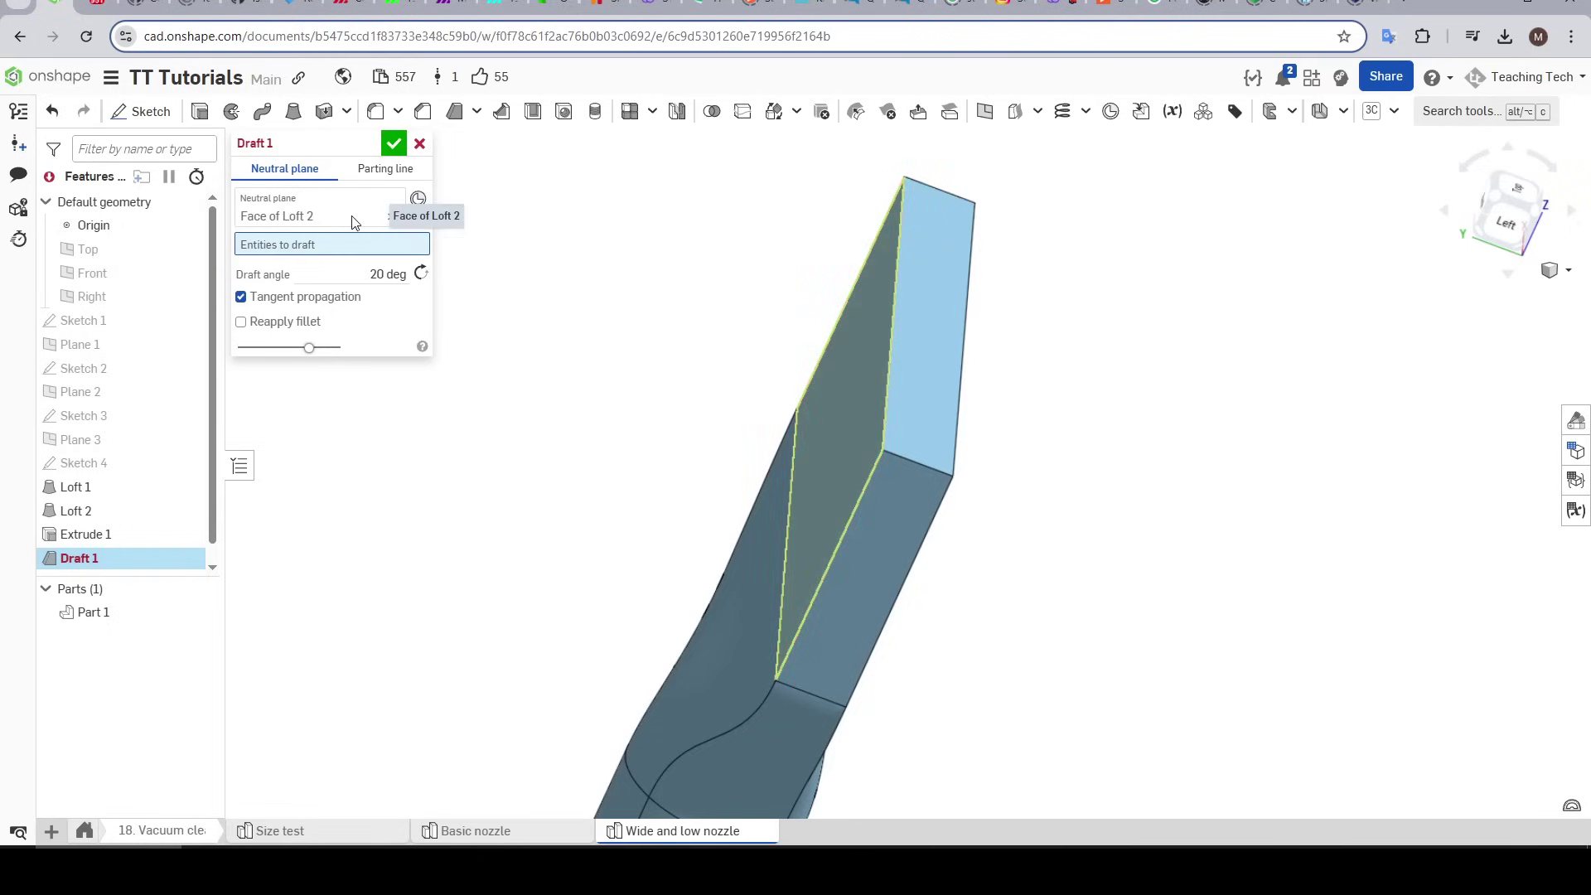
pyautogui.click(946, 276)
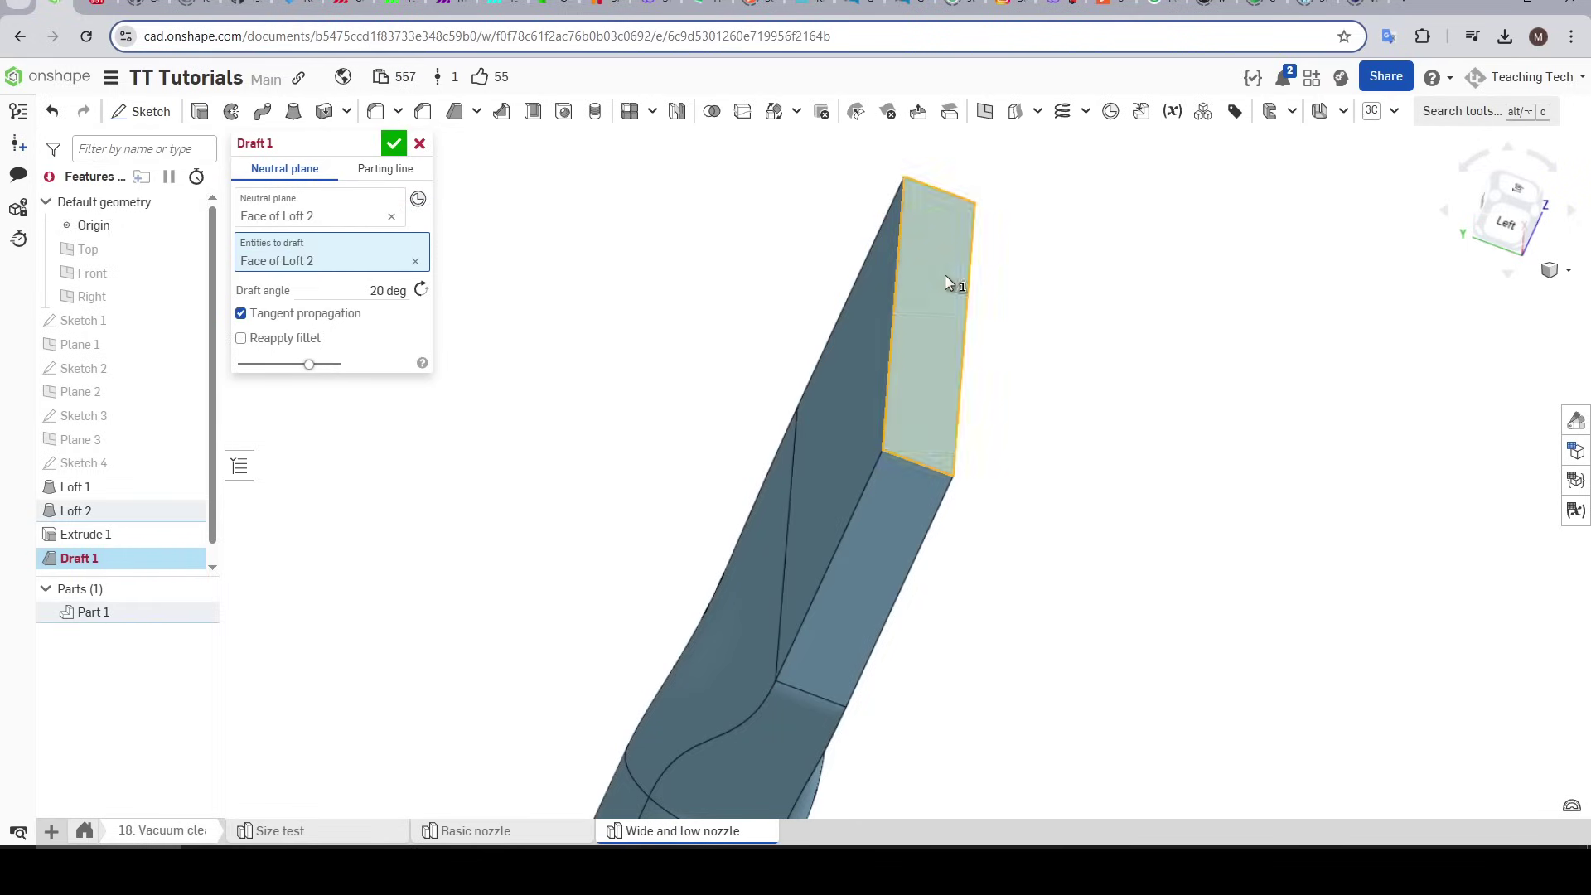
pyautogui.click(421, 290)
pyautogui.moveTo(450, 298); pyautogui.dragTo(647, 321, button='right')
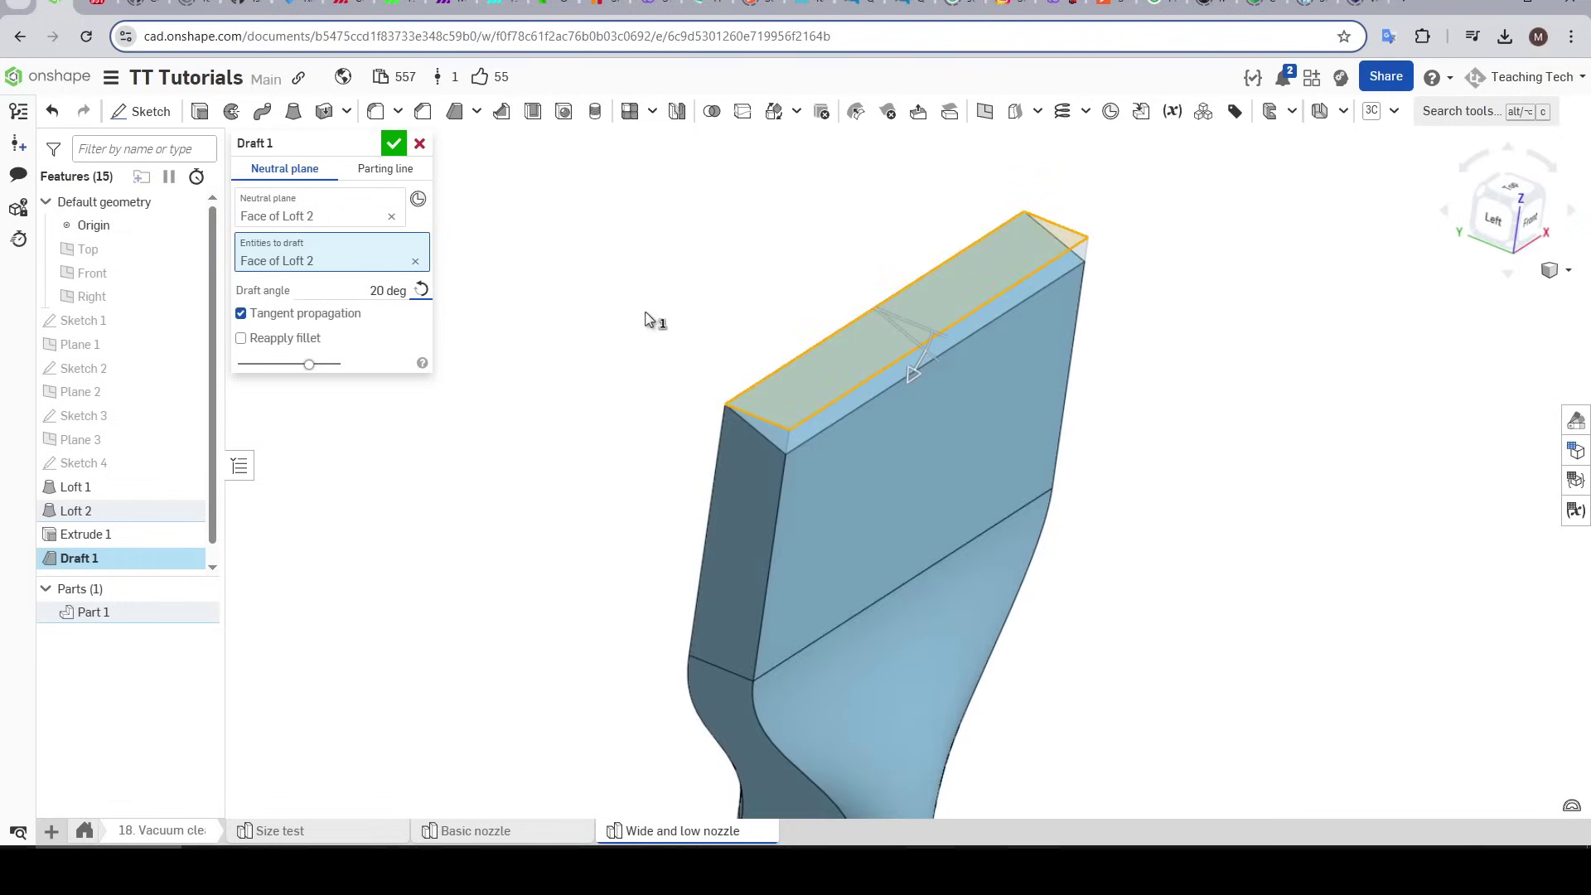
pyautogui.click(419, 145)
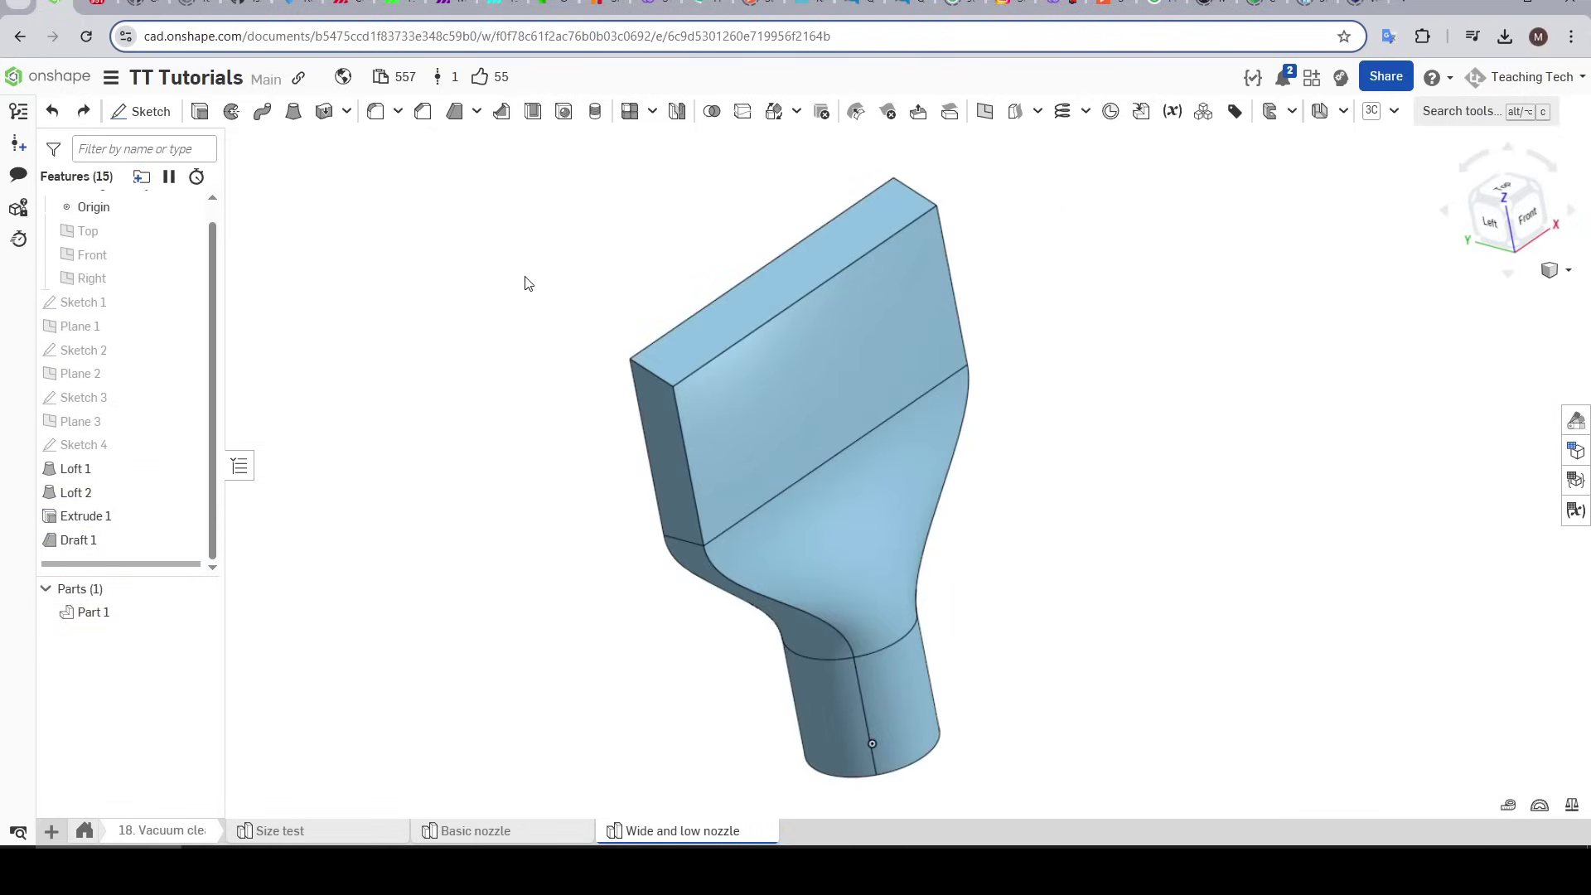
# Step: Shell the nozzle to a 2.8 mm wall thickness, removing the rectangular end face and the round end face
pyautogui.click(532, 111)
pyautogui.click(813, 270)
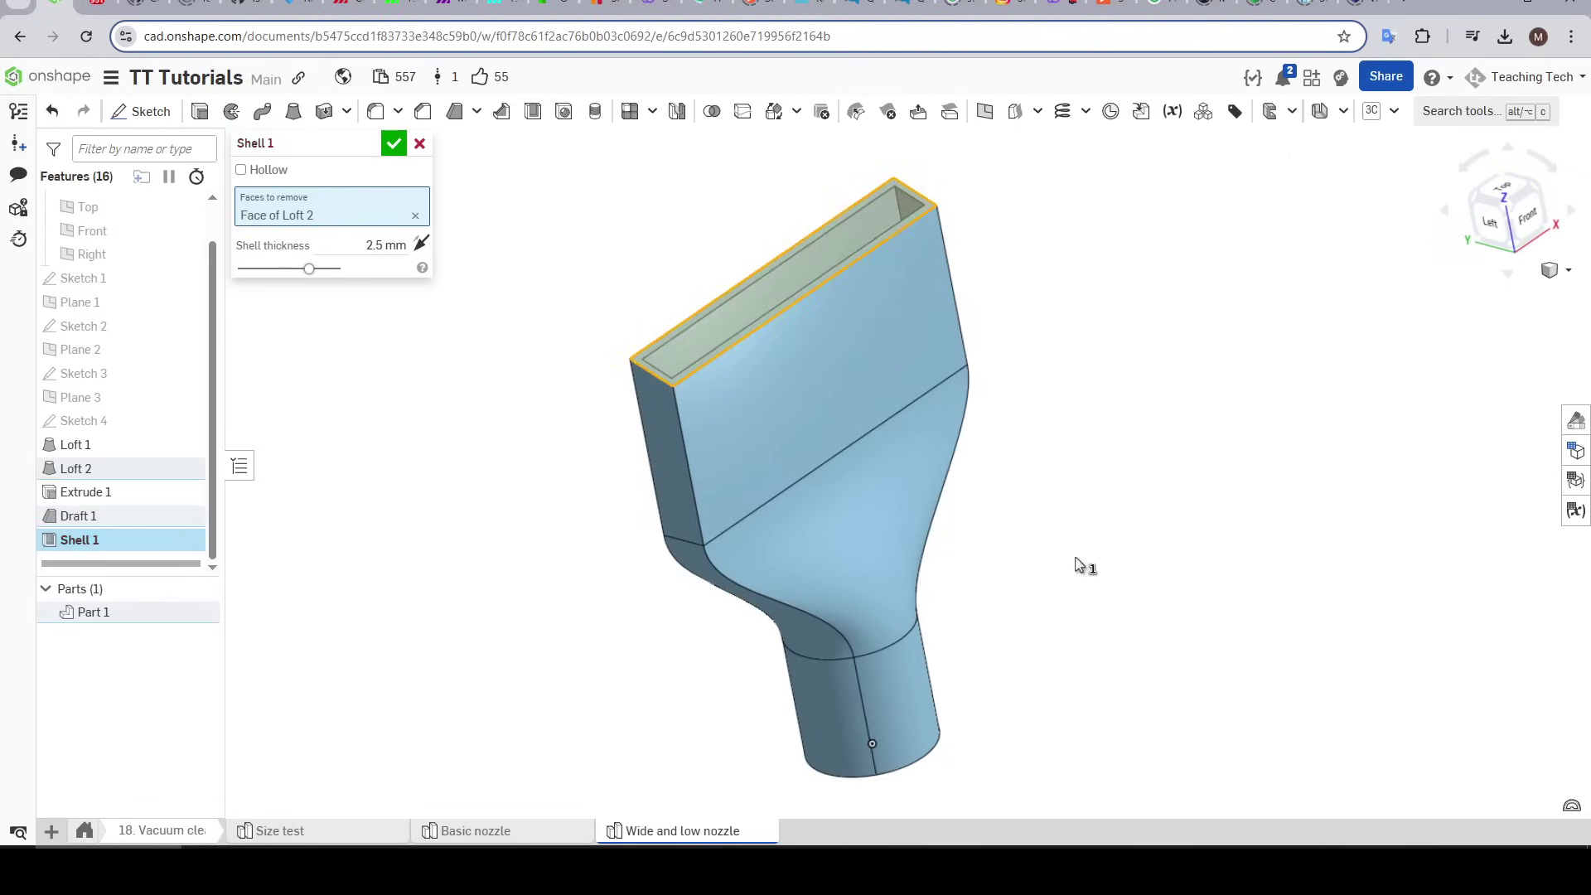
pyautogui.click(920, 699)
pyautogui.click(358, 270)
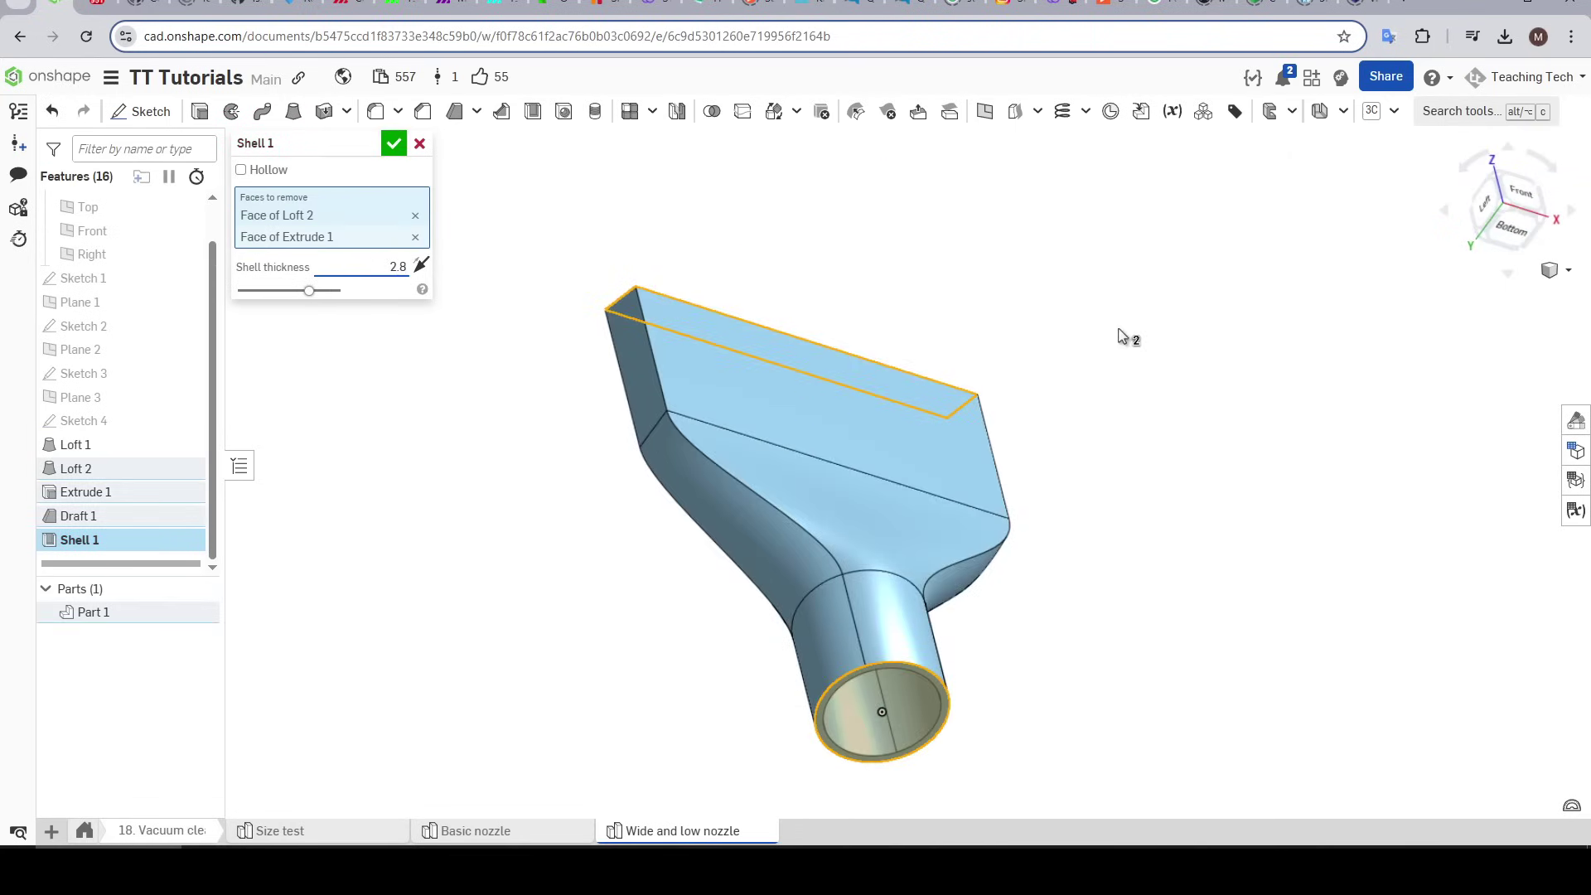
pyautogui.click(393, 144)
pyautogui.moveTo(911, 390); pyautogui.dragTo(931, 236, button='right')
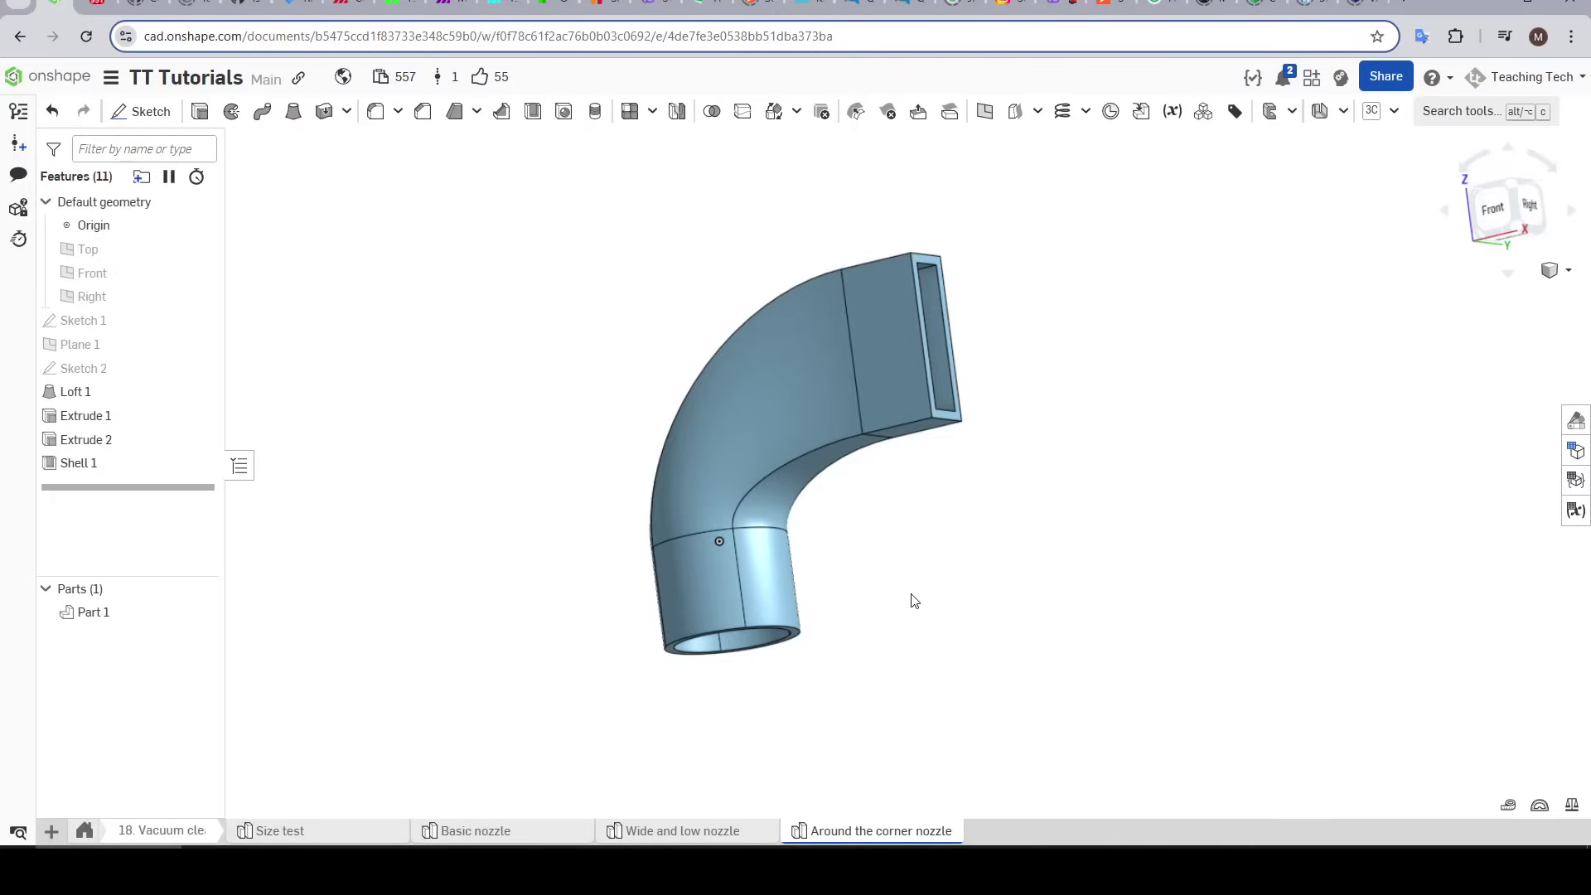
# Step: Examine the spacing between Plane 1 and the Right plane in the around the corner nozzle
pyautogui.moveTo(925, 587); pyautogui.dragTo(965, 571, button='right')
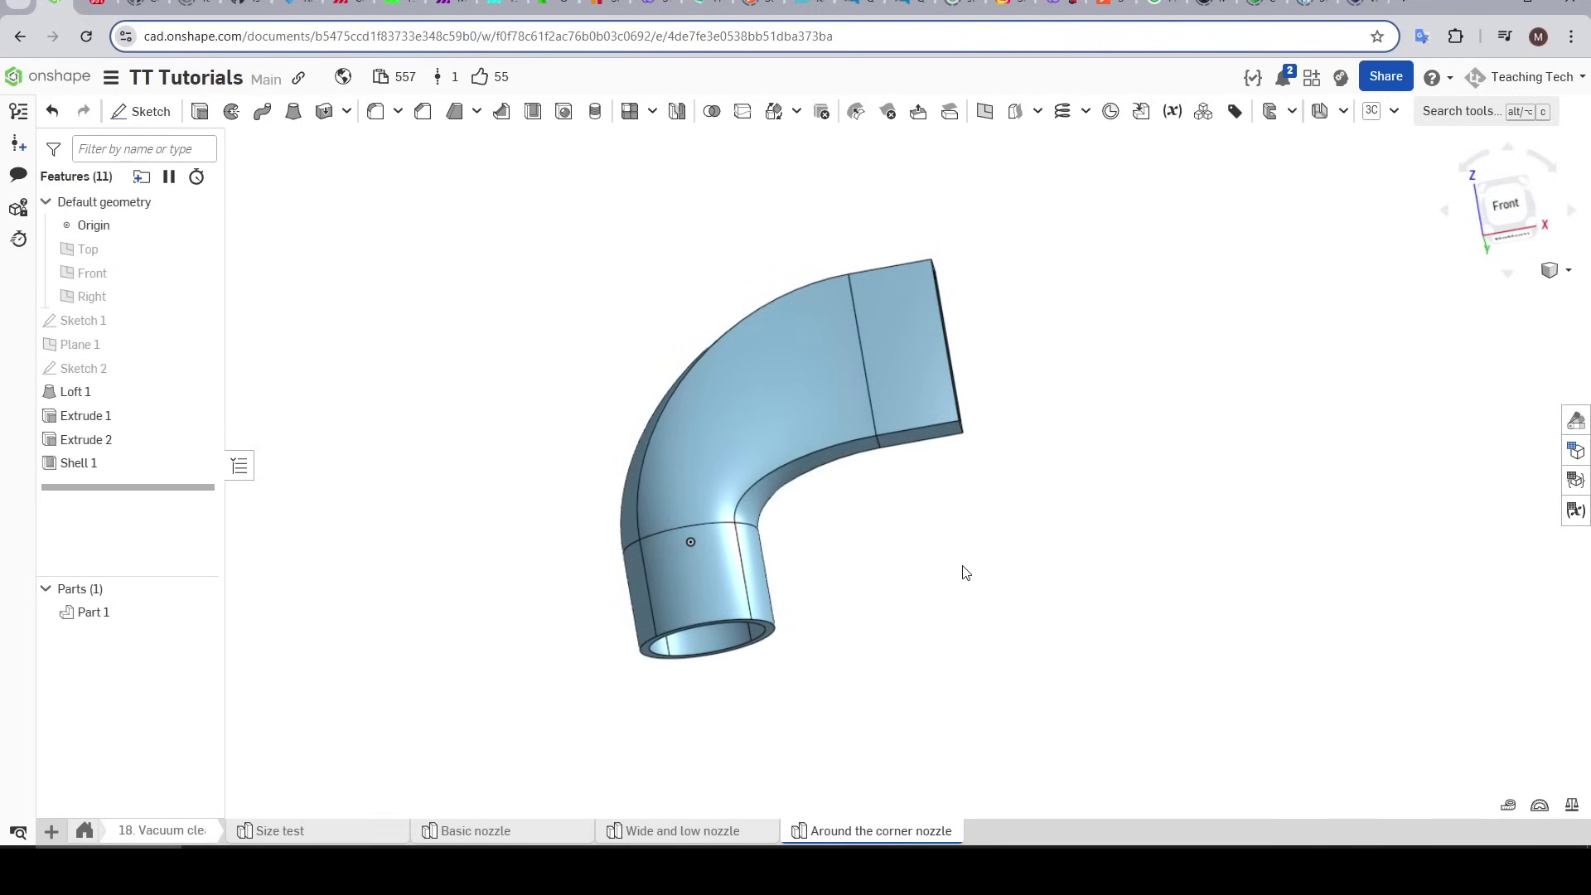
pyautogui.click(106, 343)
pyautogui.moveTo(369, 380); pyautogui.dragTo(437, 411, button='right')
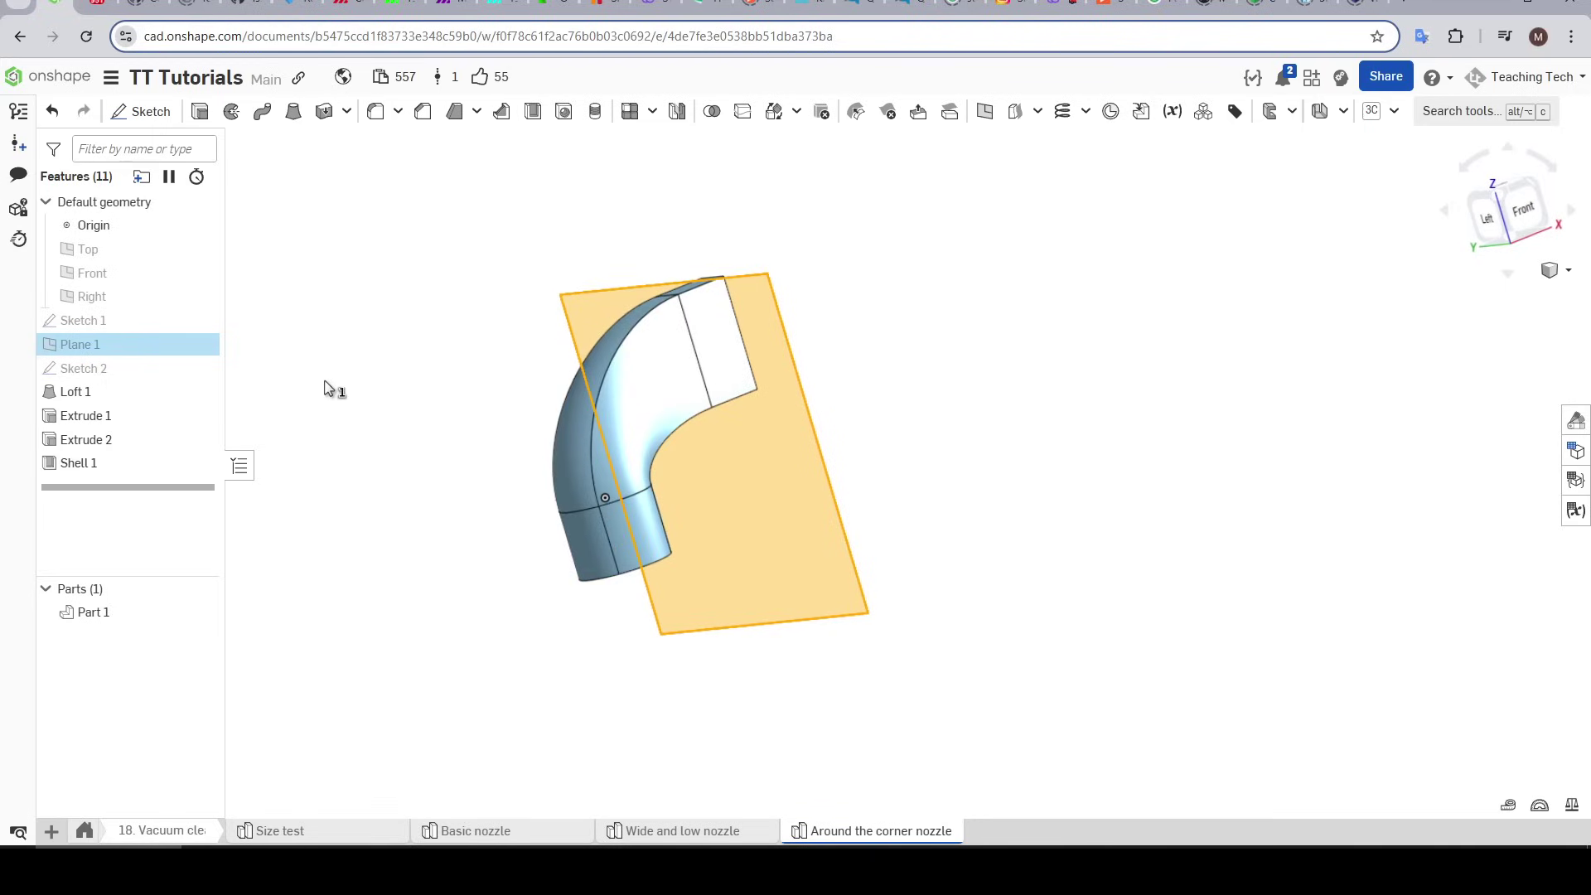
pyautogui.click(135, 297)
pyautogui.hotkey('shift', '1')
pyautogui.moveTo(893, 381); pyautogui.dragTo(919, 391, button='right')
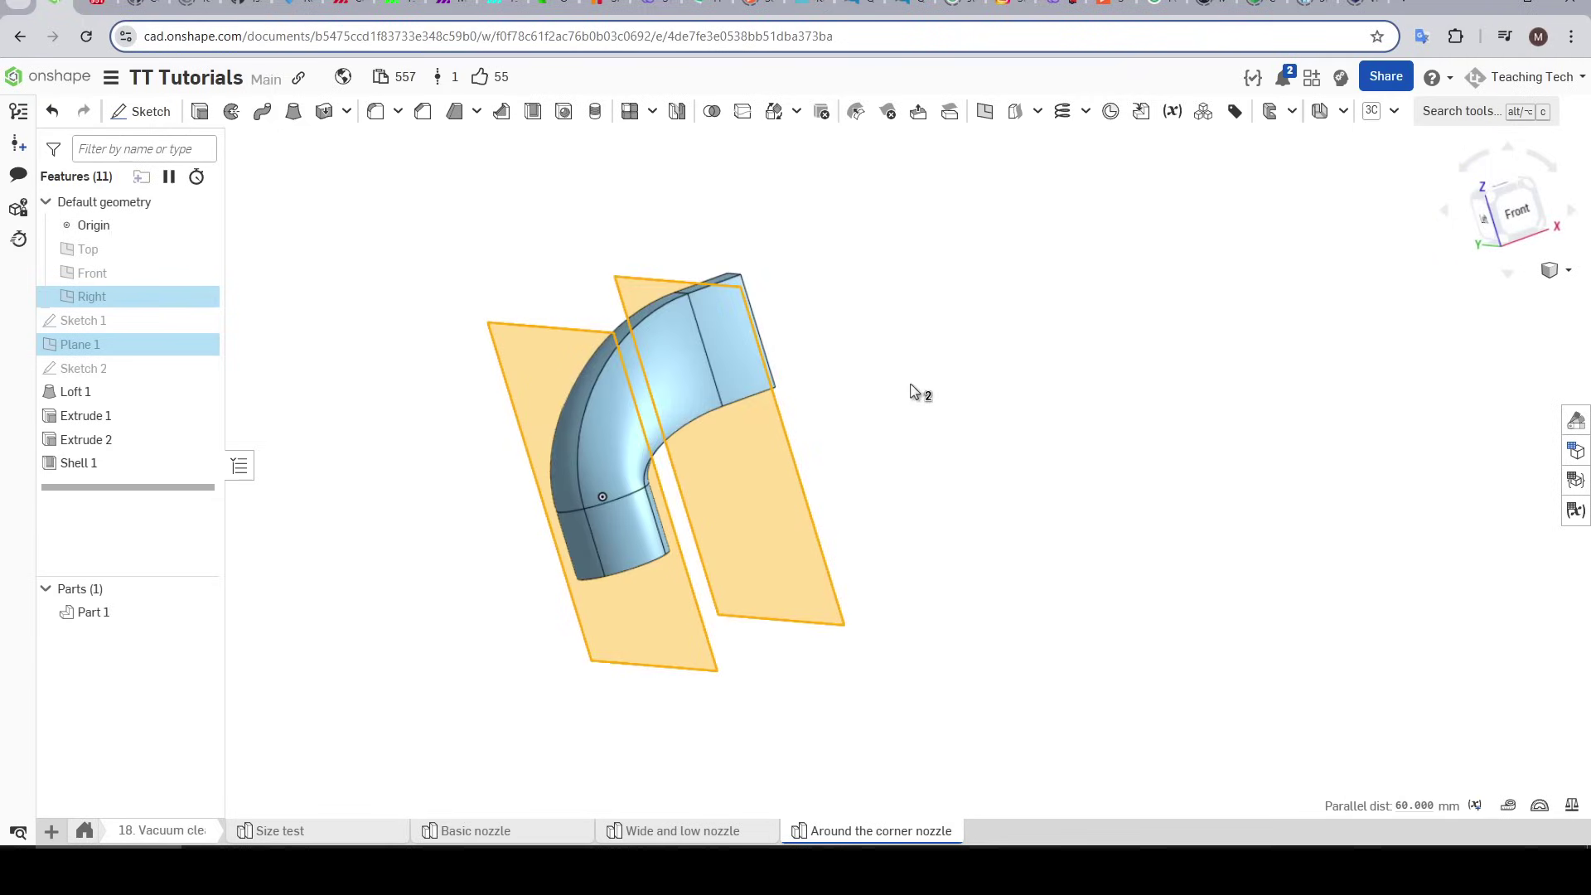
pyautogui.click(369, 402)
pyautogui.click(62, 320)
pyautogui.moveTo(489, 389); pyautogui.dragTo(525, 436, button='right')
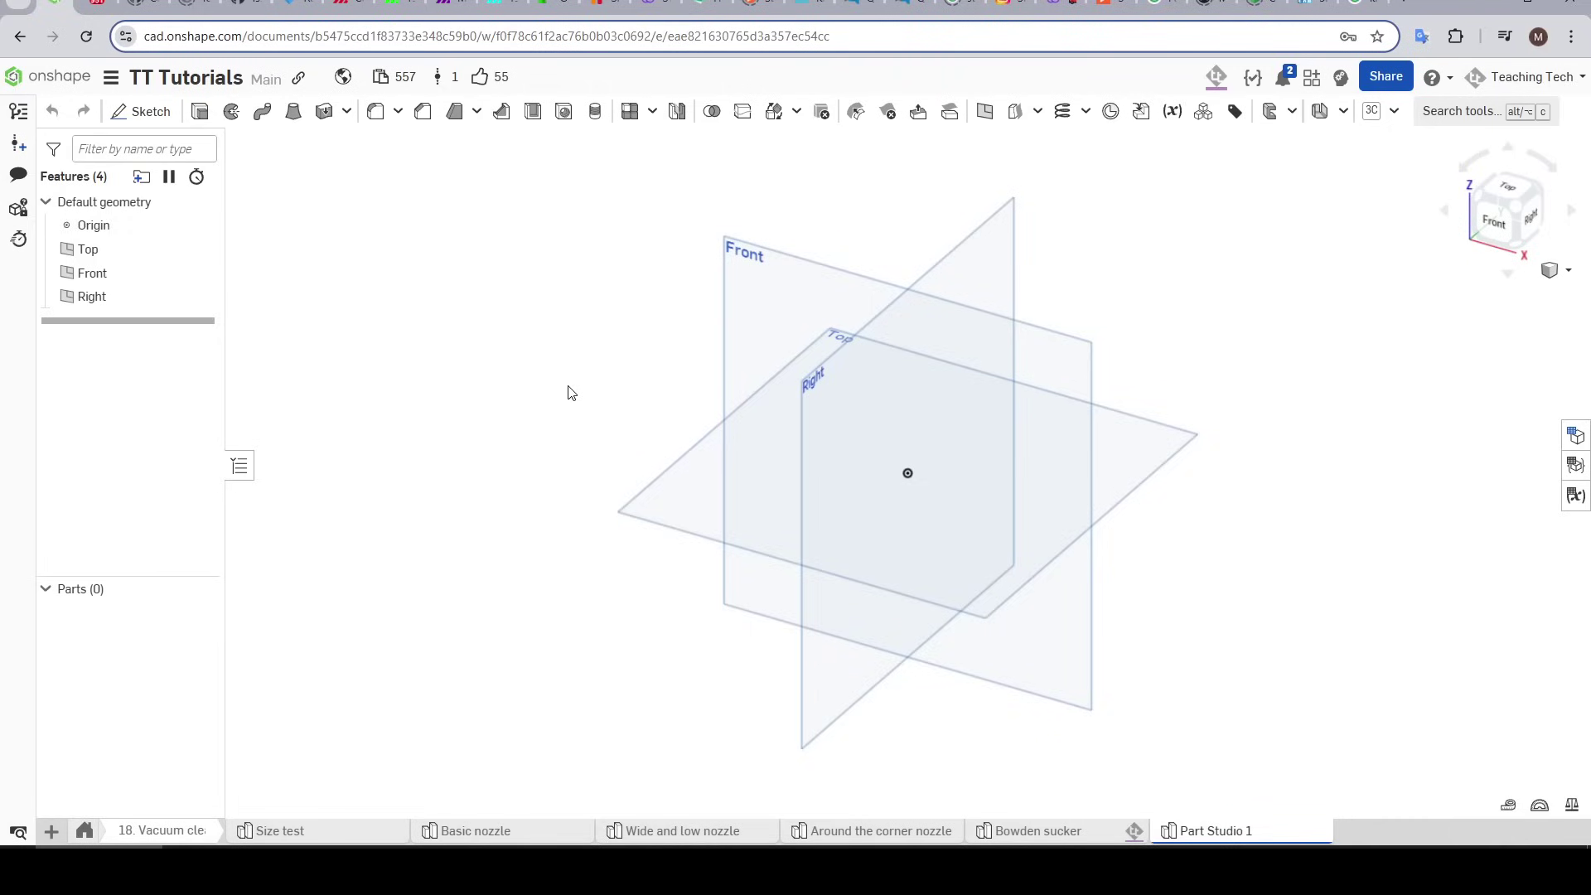
# Step: Start a sketch on the Top plane and draw a 35 mm diameter construction circle centred on the origin
pyautogui.click(149, 112)
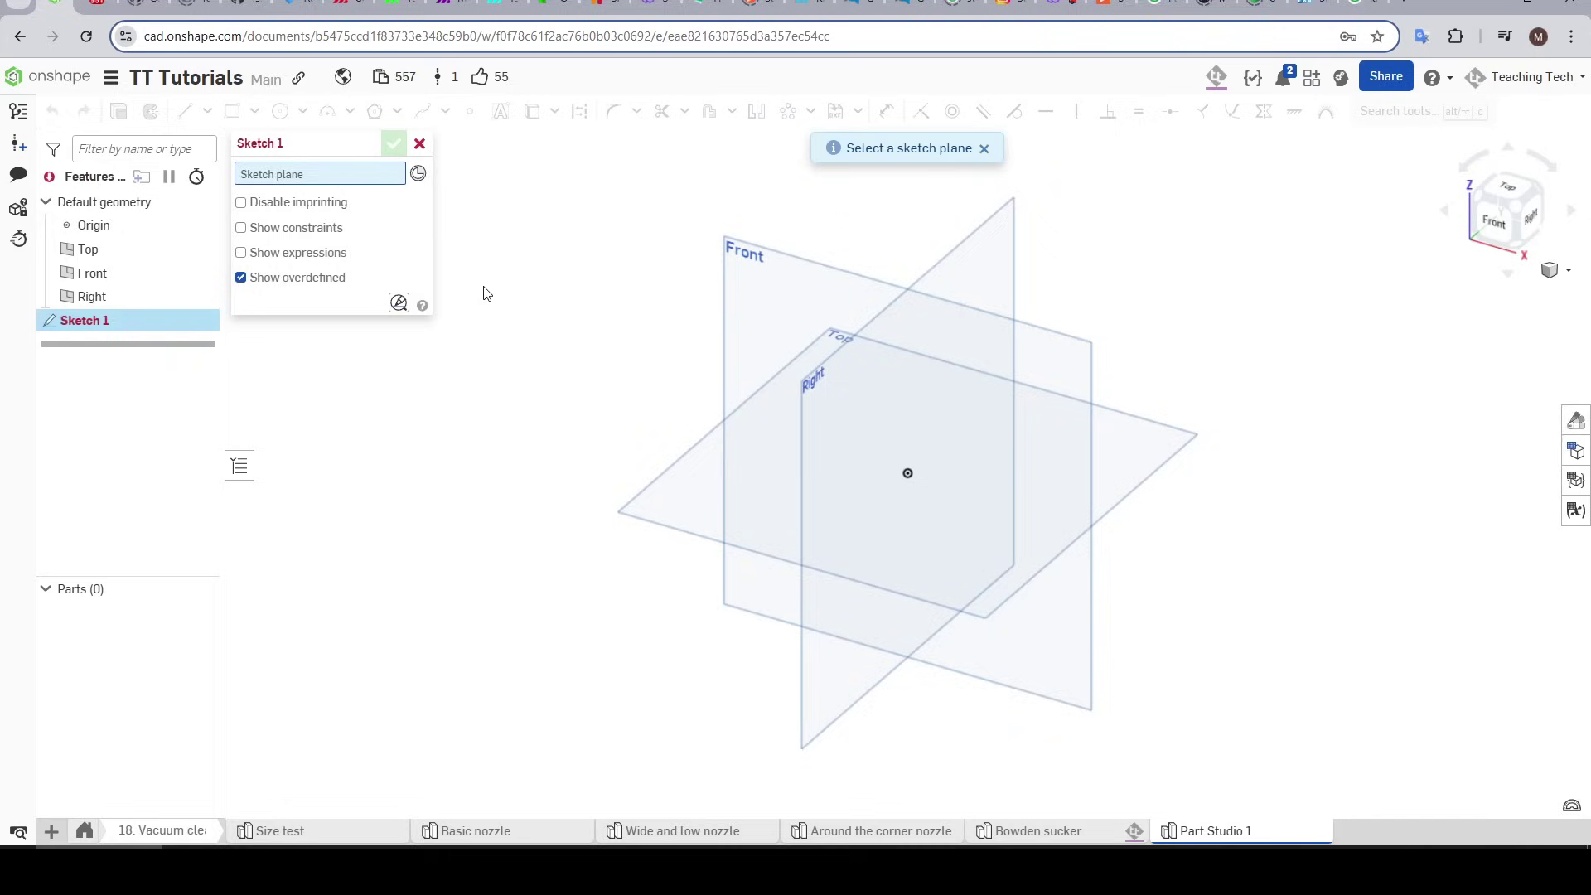
pyautogui.click(690, 515)
pyautogui.press('n')
pyautogui.press('c')
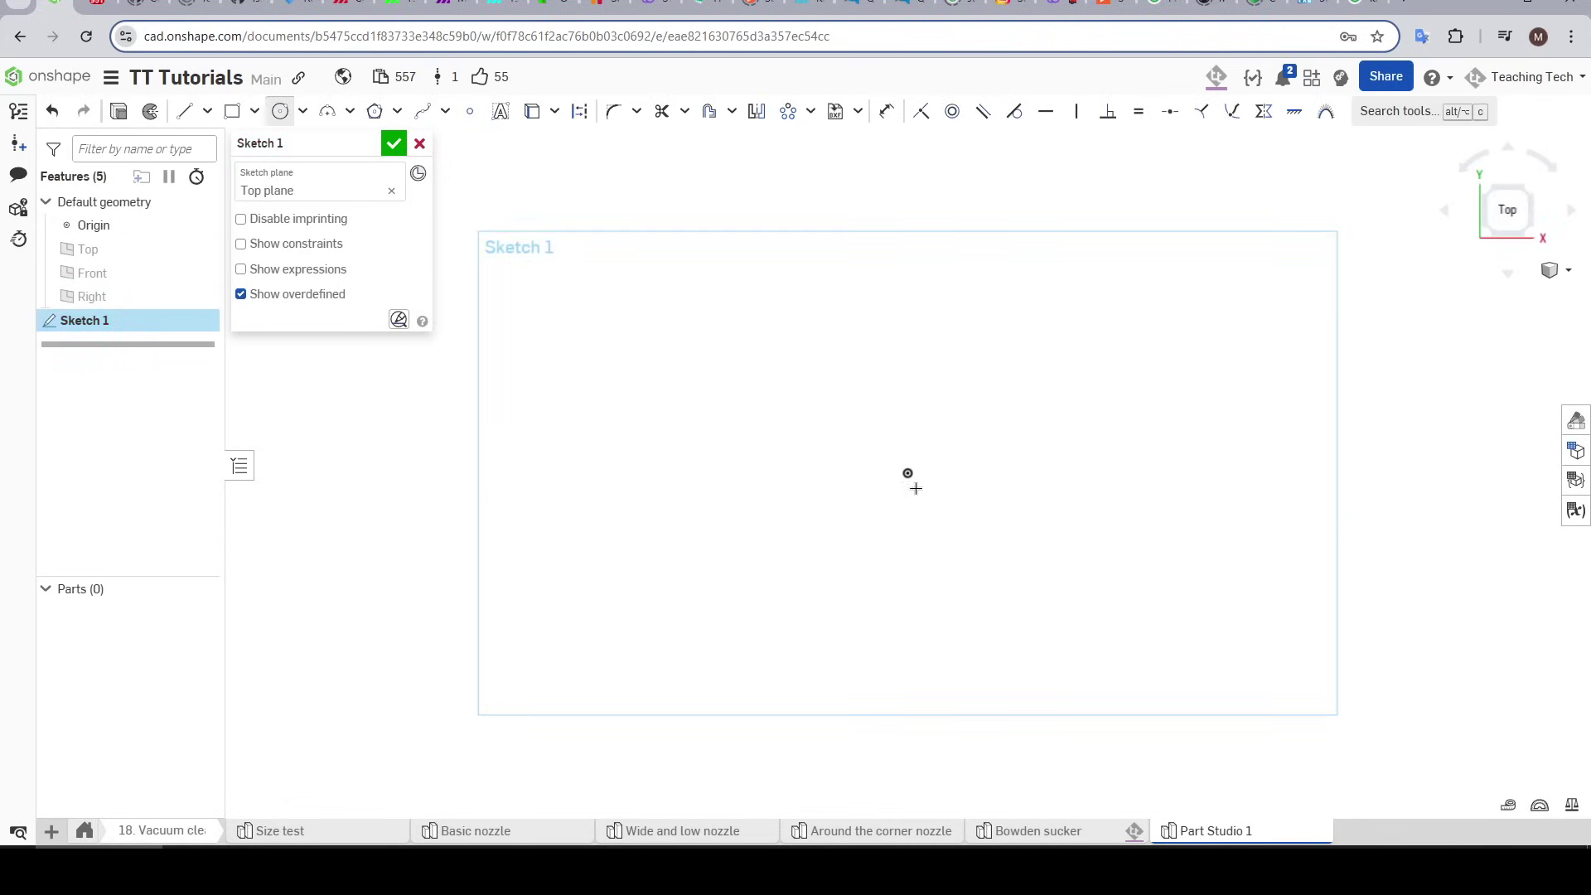
pyautogui.click(907, 474)
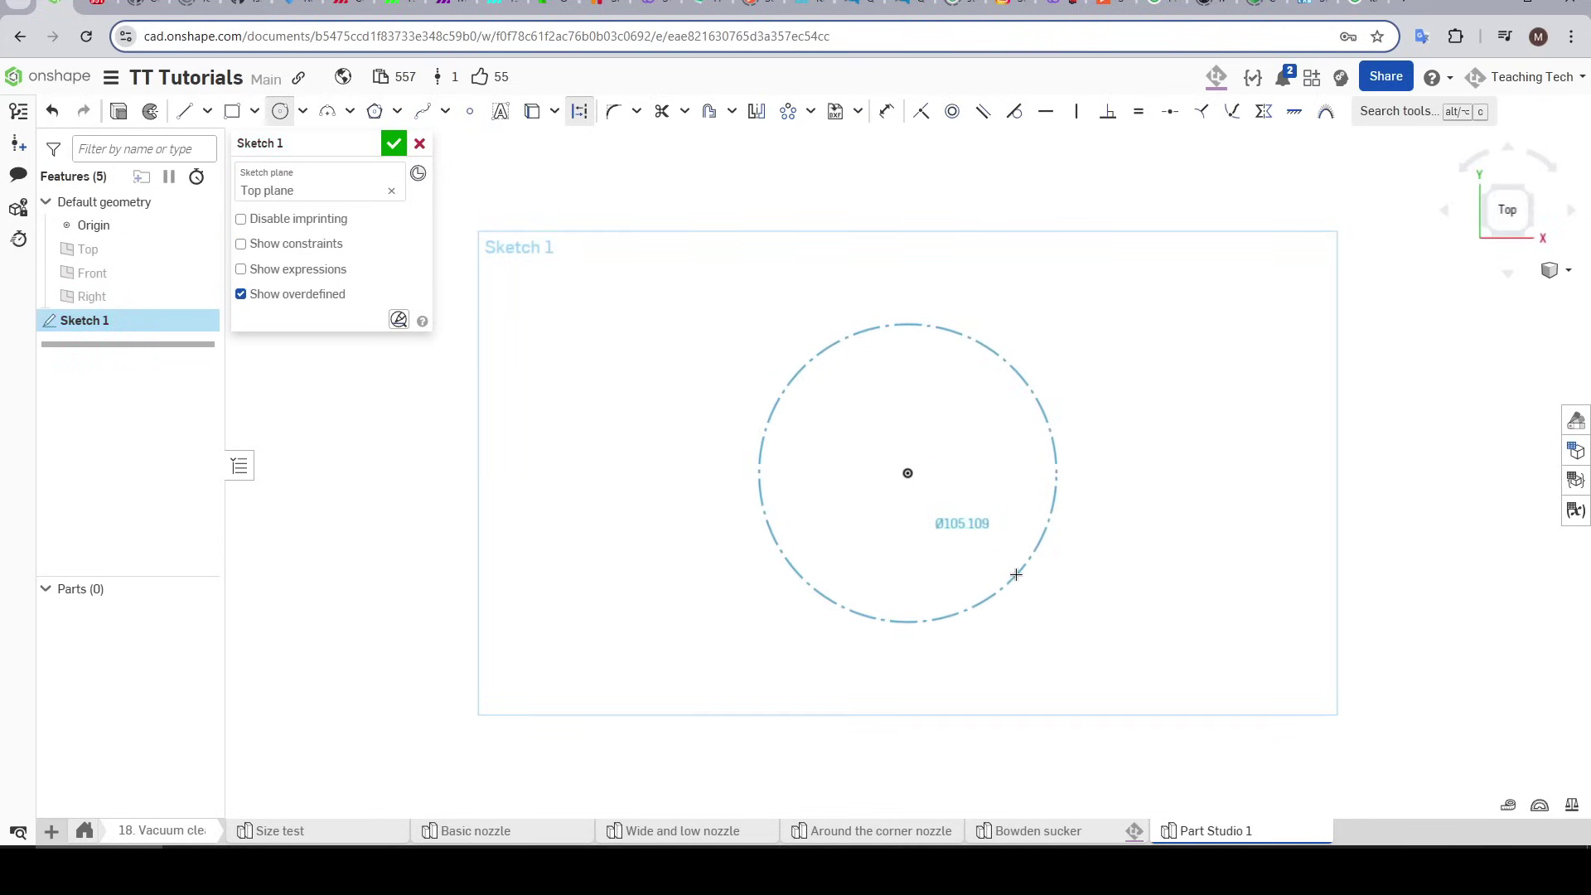
pyautogui.click(1015, 574)
pyautogui.write('3')
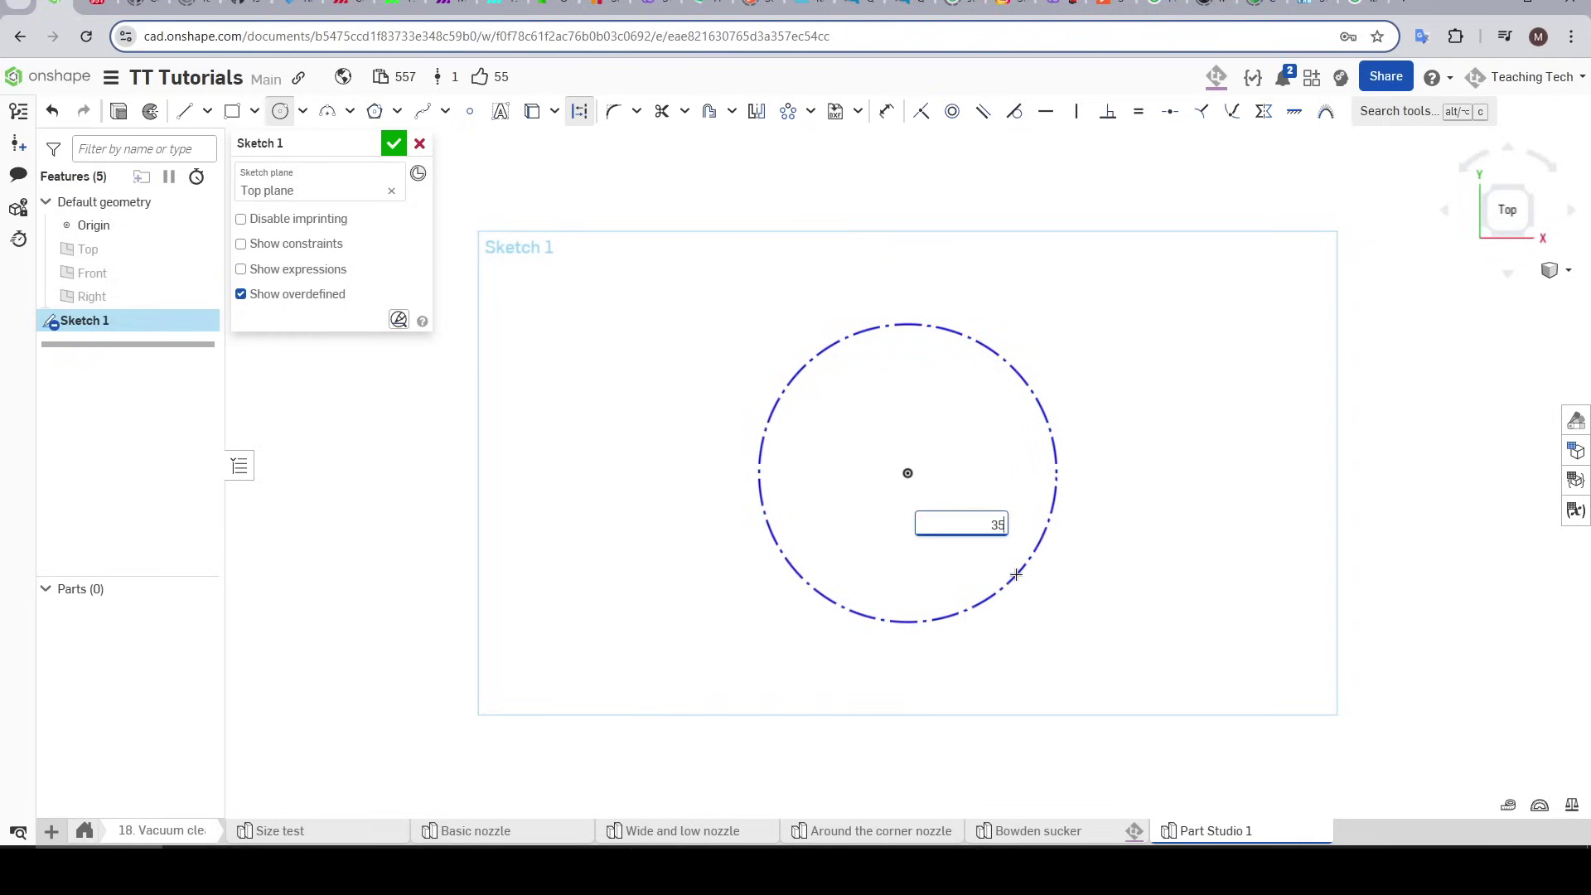
pyautogui.write('5')
pyautogui.press('Return')
# Step: Draw a solid 4 mm diameter circle centred on the origin
pyautogui.scroll(5, 909, 469)
pyautogui.click(908, 468)
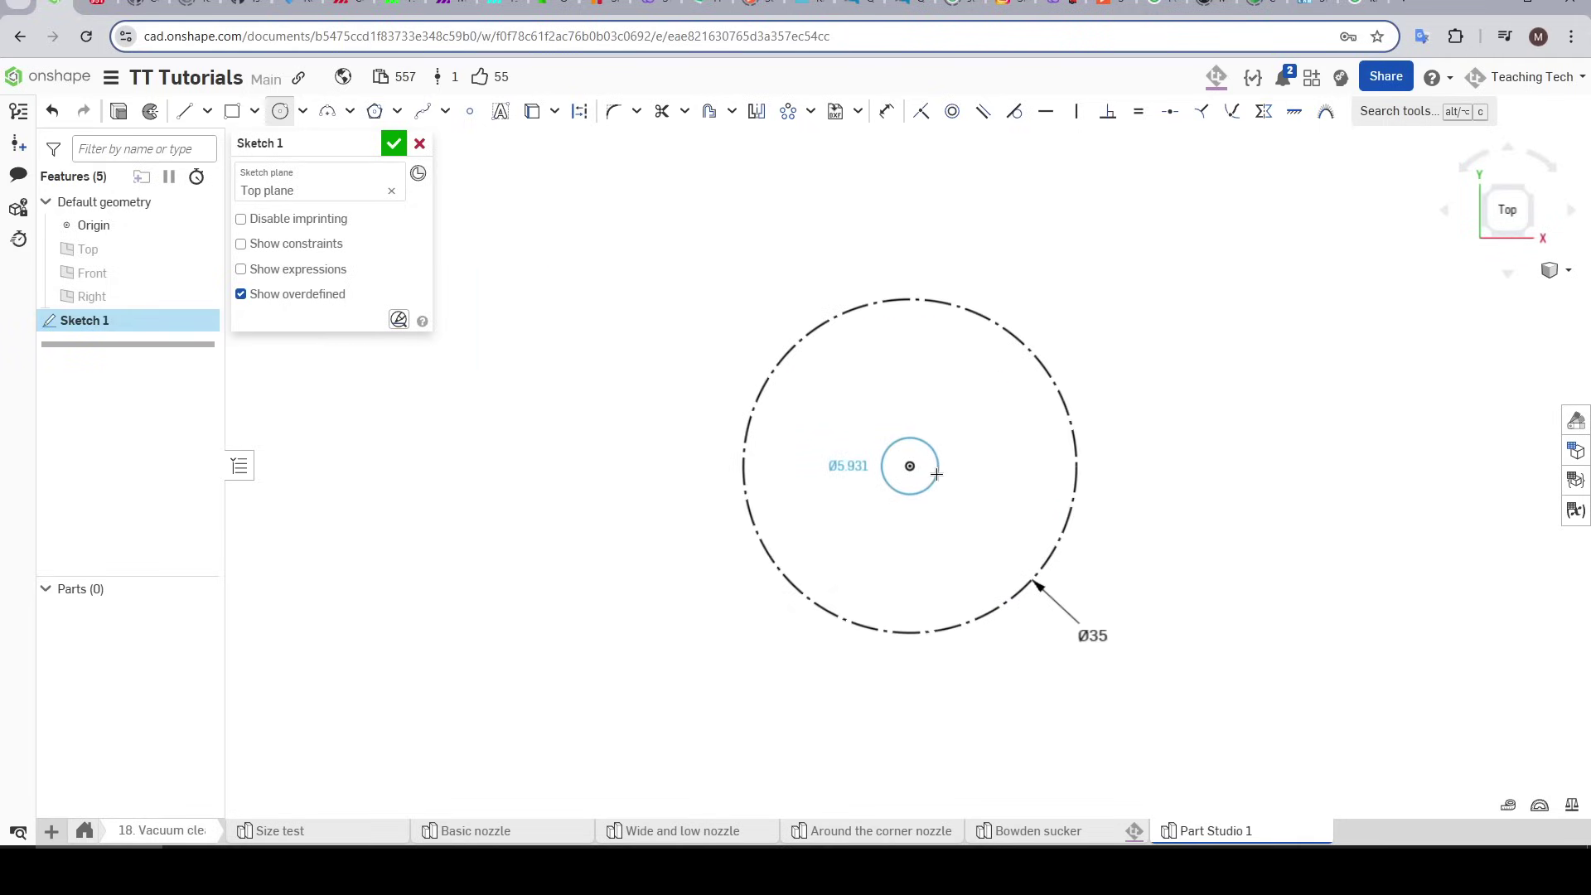
pyautogui.click(936, 473)
pyautogui.write('4')
pyautogui.press('Return')
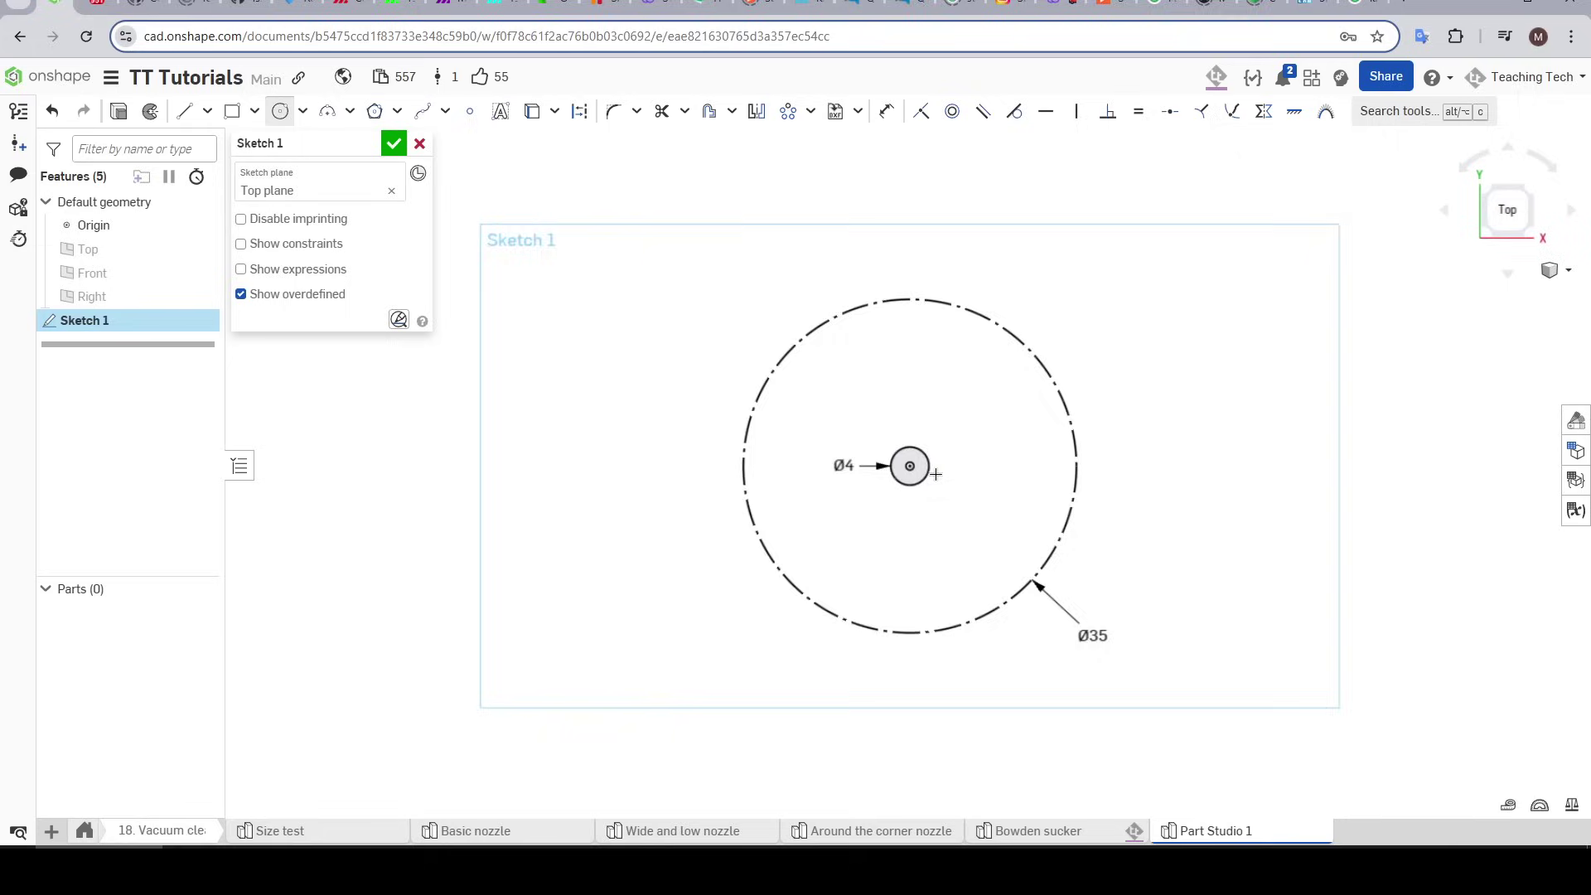
# Step: Add a 3.2 mm diameter circle inside the 4 mm circle, concentric with it at the origin
pyautogui.scroll(6, 934, 474)
pyautogui.scroll(2, 961, 472)
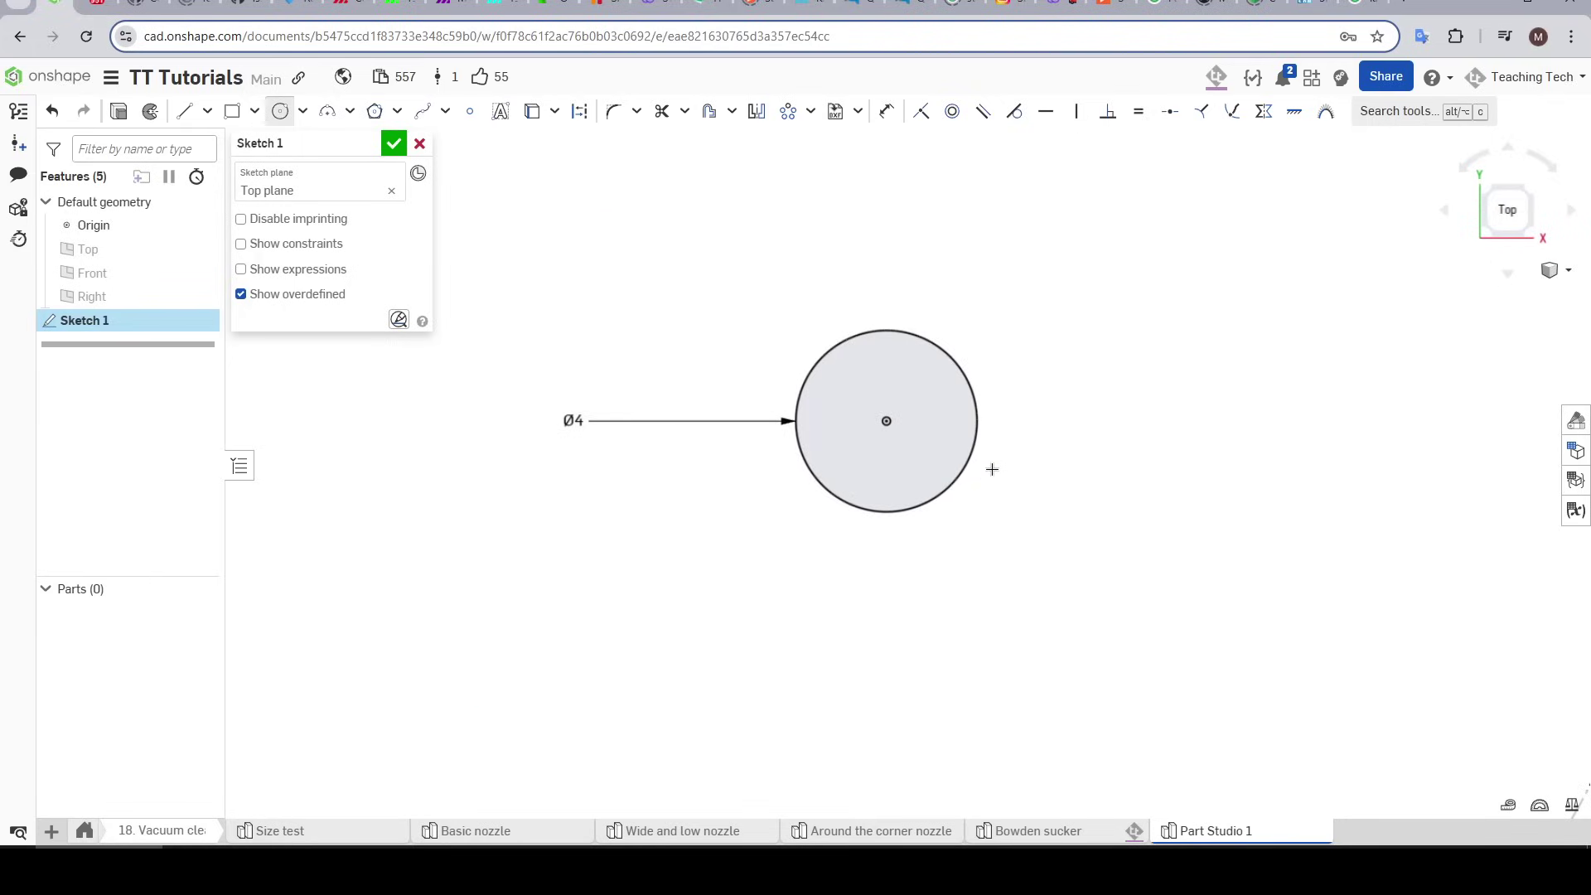
pyautogui.scroll(-4, 928, 476)
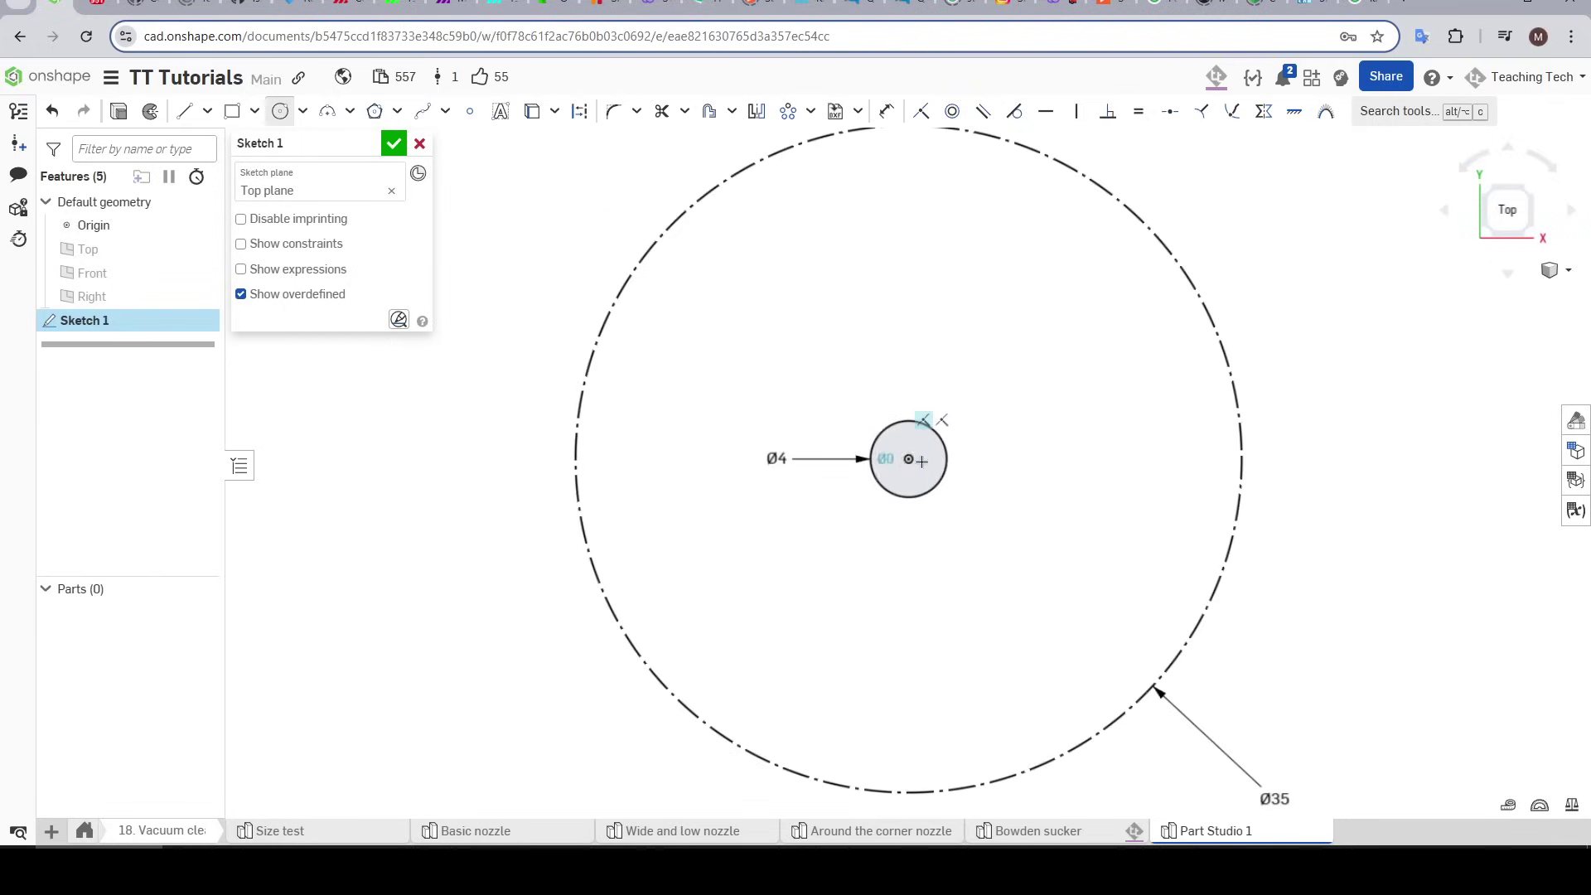
pyautogui.click(933, 469)
pyautogui.scroll(3, 959, 497)
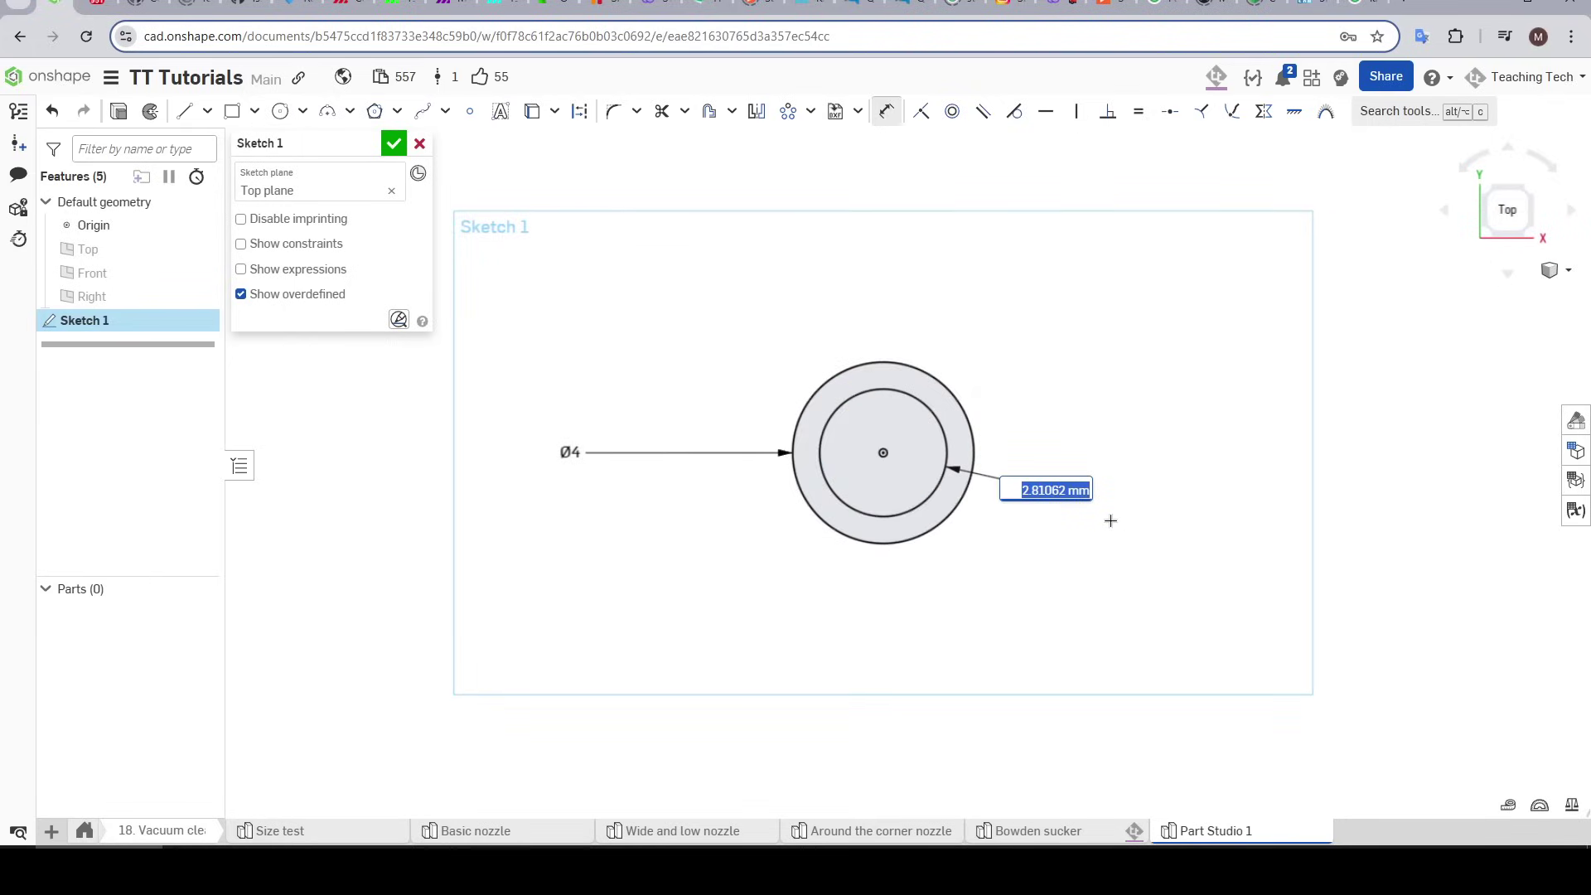
pyautogui.write('3.2')
pyautogui.press('Return')
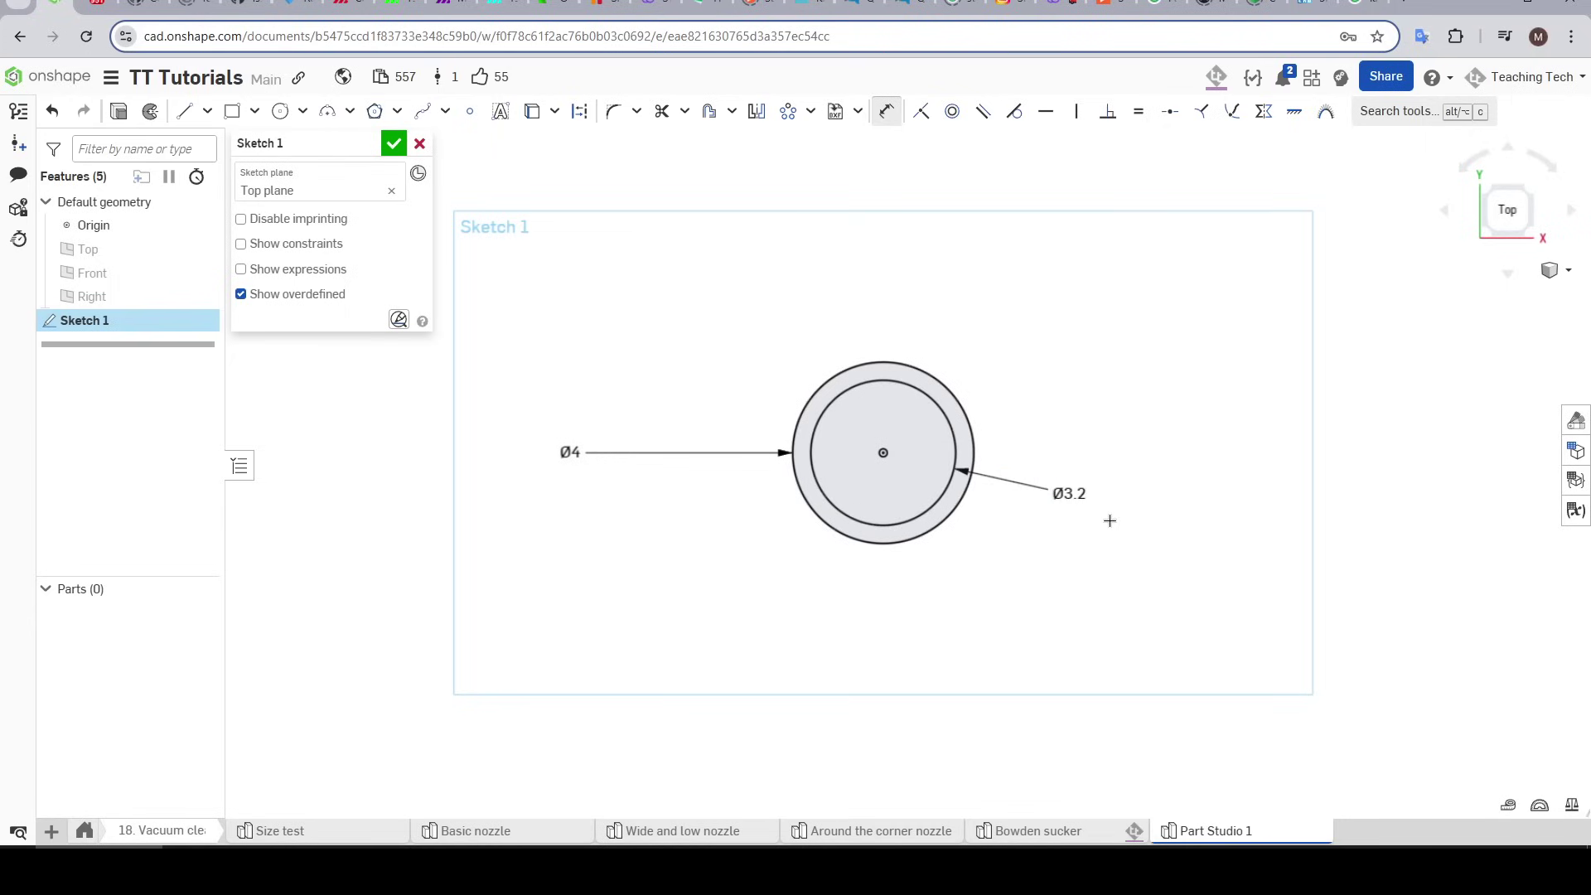
# Step: Draw a six-sided construction polygon around the origin with horizontal upper and lower sides, enclosing the two small circles
pyautogui.scroll(-4, 1081, 519)
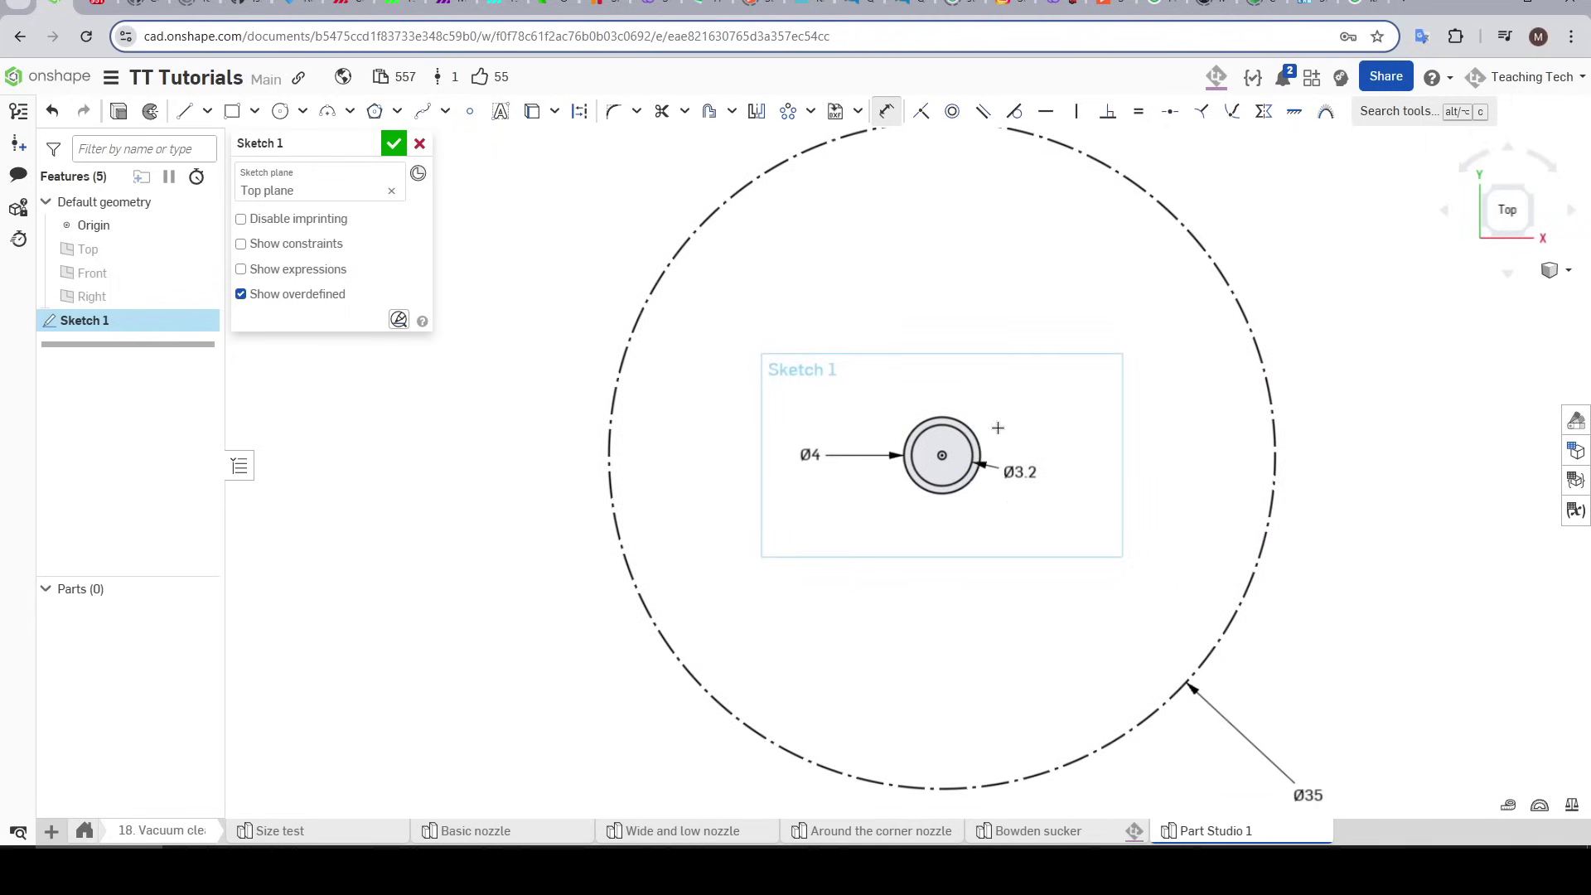
pyautogui.click(374, 111)
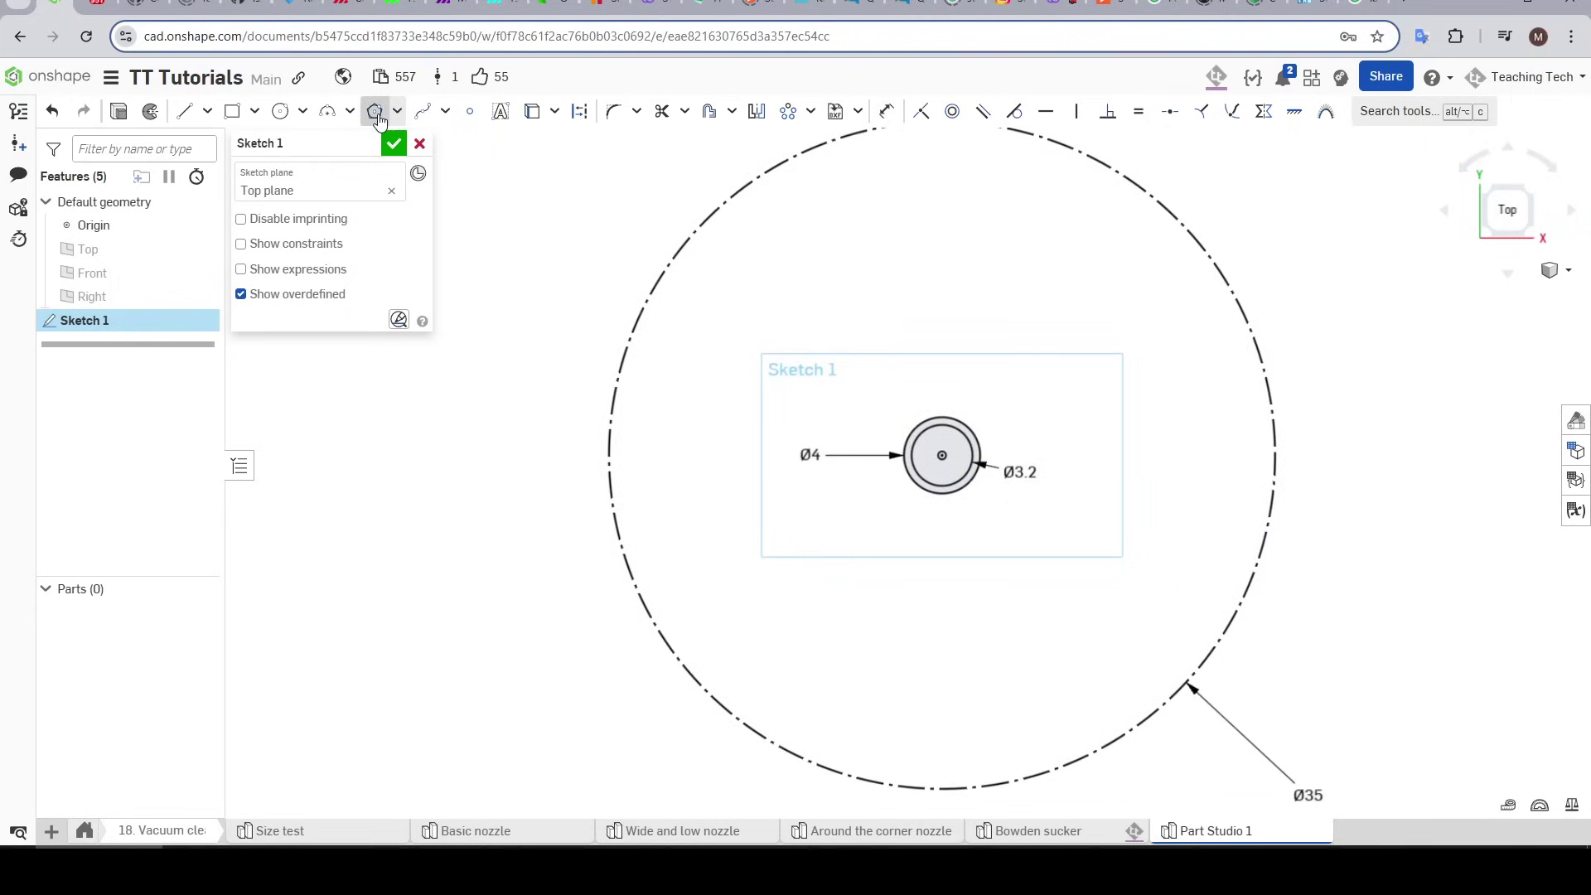
pyautogui.click(940, 454)
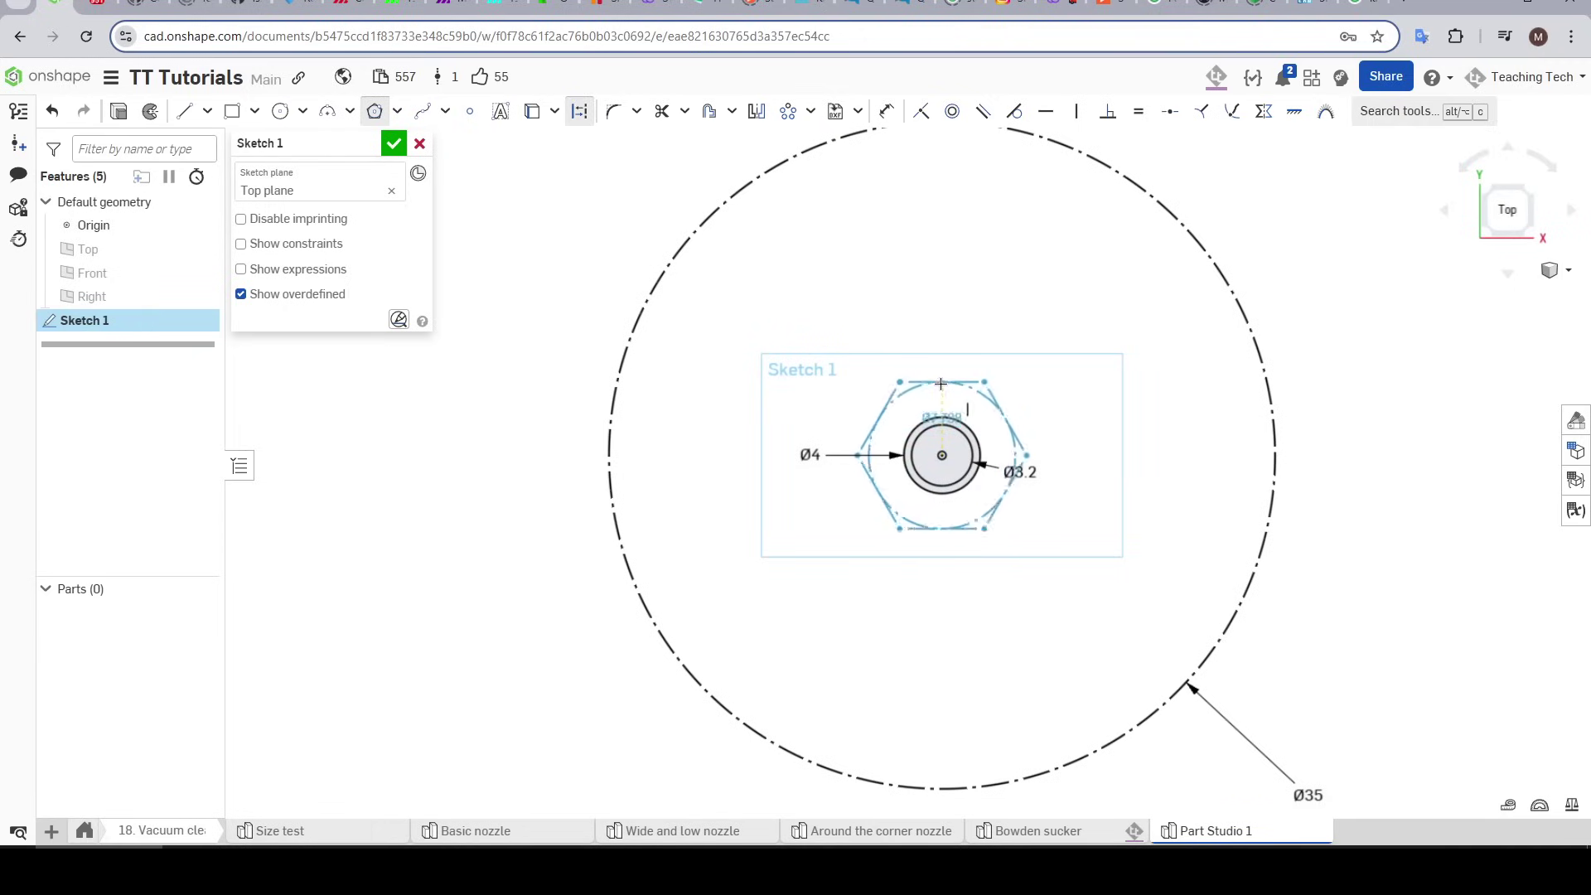
pyautogui.click(937, 389)
# Step: Draw a pair of concentric circles on each of the hexagon's six vertices
pyautogui.press('c')
pyautogui.scroll(4, 937, 425)
pyautogui.click(903, 388)
pyautogui.click(895, 354)
pyautogui.click(1028, 347)
pyautogui.click(1052, 364)
pyautogui.click(1110, 489)
pyautogui.click(1136, 491)
pyautogui.click(1028, 631)
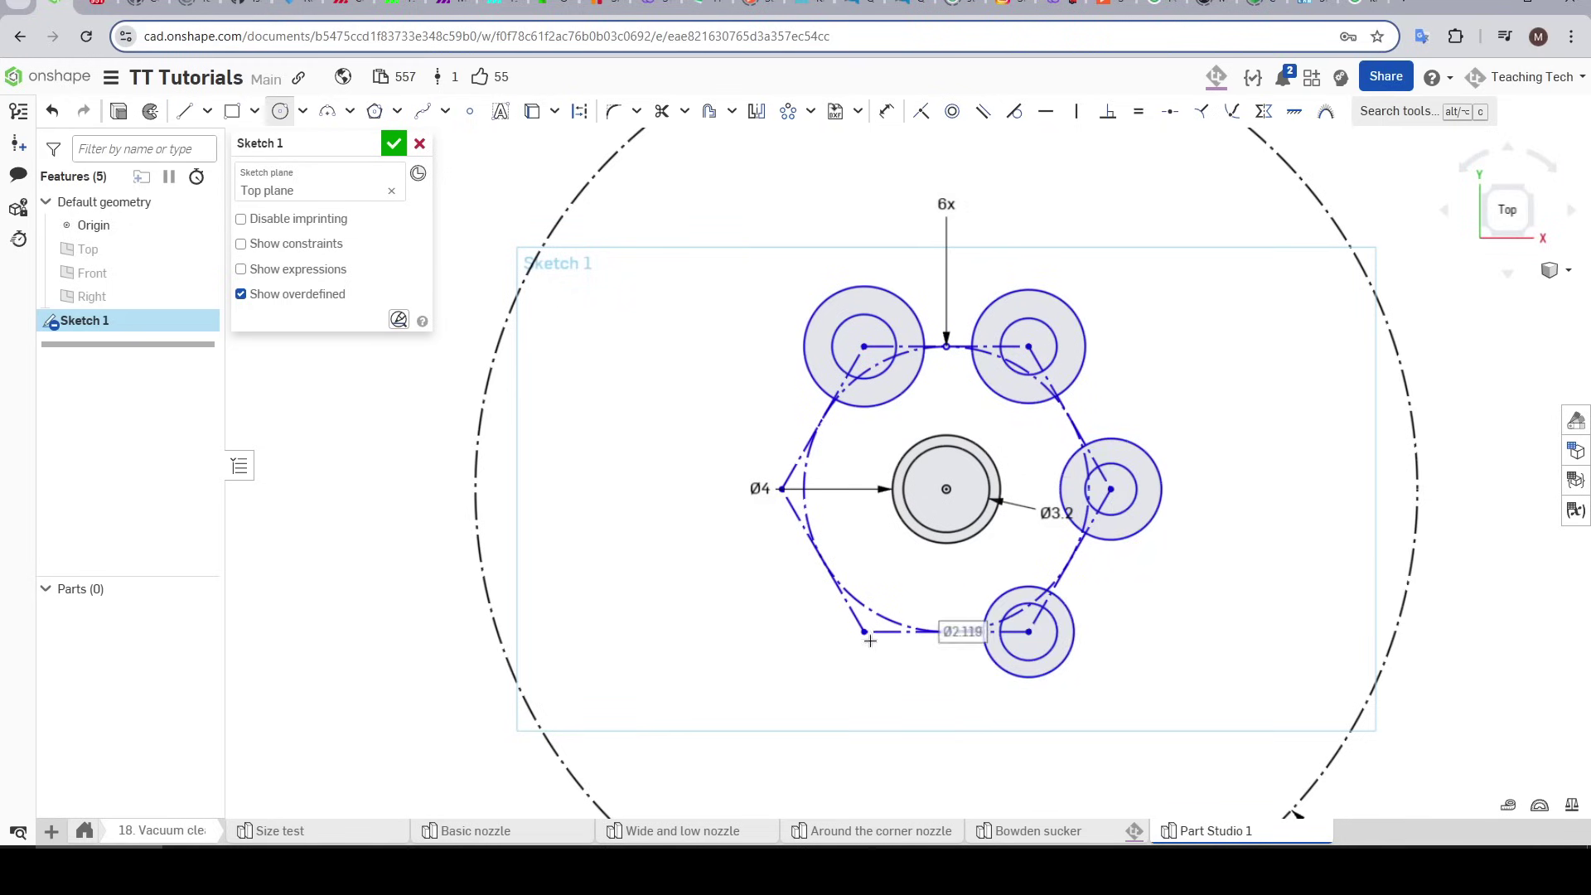
pyautogui.click(1051, 631)
pyautogui.click(864, 631)
pyautogui.click(864, 654)
pyautogui.click(782, 488)
pyautogui.click(838, 489)
# Step: Make the outer circles at the hexagon's vertices equal to the central 4 mm circle
pyautogui.press('Escape')
pyautogui.click(895, 397)
pyautogui.click(1069, 385)
pyautogui.click(1077, 448)
pyautogui.click(1028, 586)
pyautogui.click(896, 663)
pyautogui.click(820, 530)
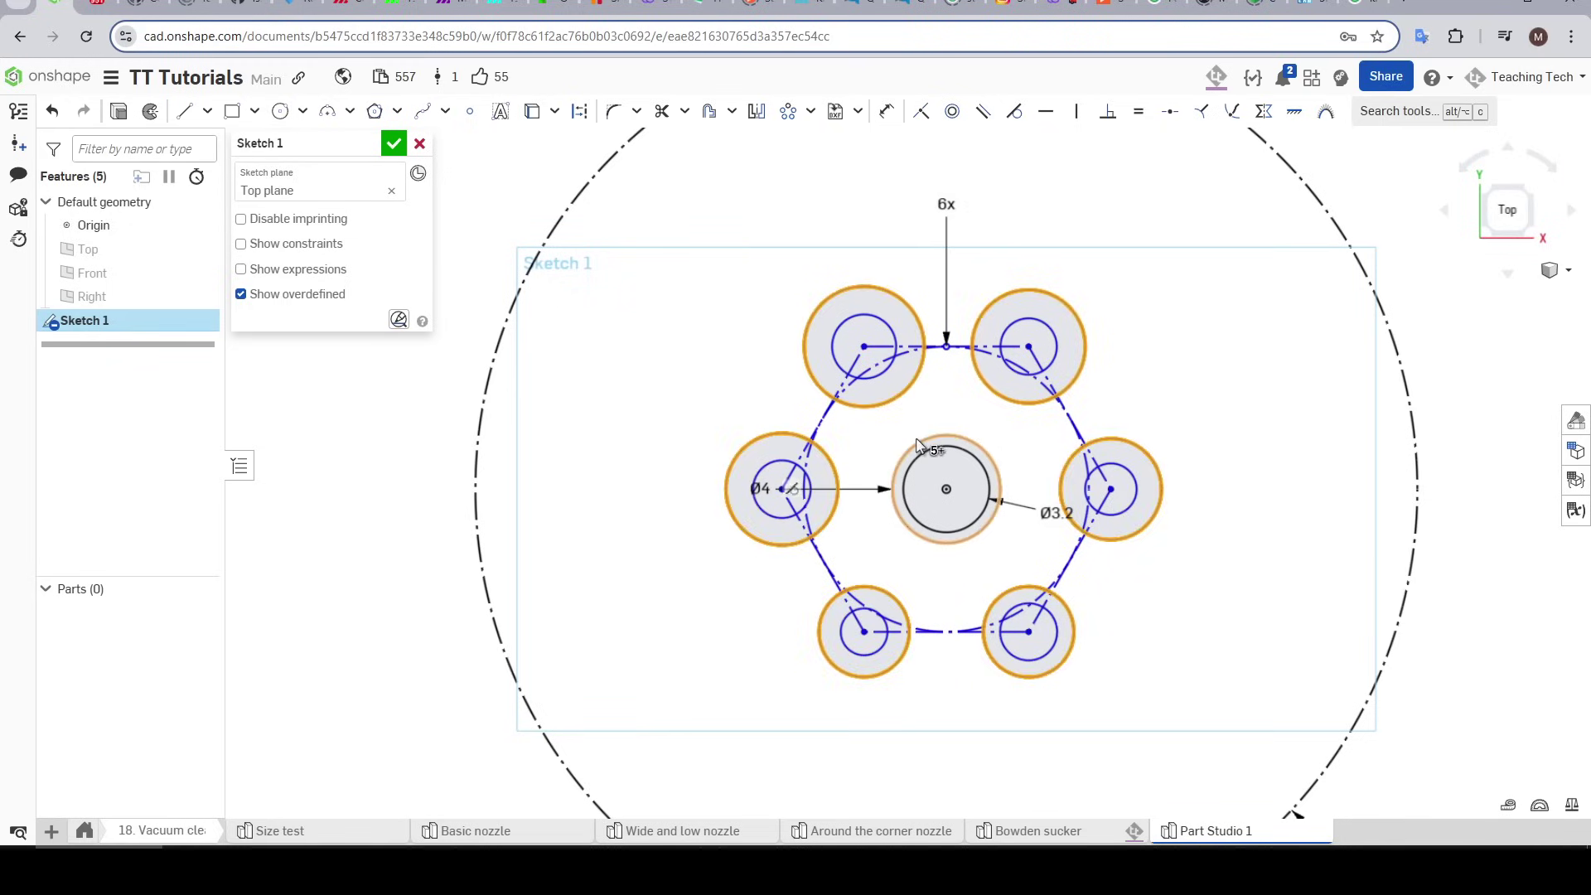
pyautogui.click(1138, 111)
# Step: Make the inner circles at the hexagon's vertices equal to the central 3.2 mm circle
pyautogui.click(1050, 364)
pyautogui.click(1131, 506)
pyautogui.click(1056, 623)
pyautogui.click(891, 642)
pyautogui.click(796, 514)
pyautogui.click(886, 365)
pyautogui.click(986, 463)
pyautogui.click(1138, 111)
# Step: Dimension the hexagon's inscribed construction circle to a 10 mm diameter
pyautogui.moveTo(1028, 347)
pyautogui.mouseDown()
pyautogui.moveTo(1008, 377)
pyautogui.moveTo(1022, 356)
pyautogui.mouseUp()
pyautogui.press('d')
pyautogui.click(1065, 416)
pyautogui.click(1160, 375)
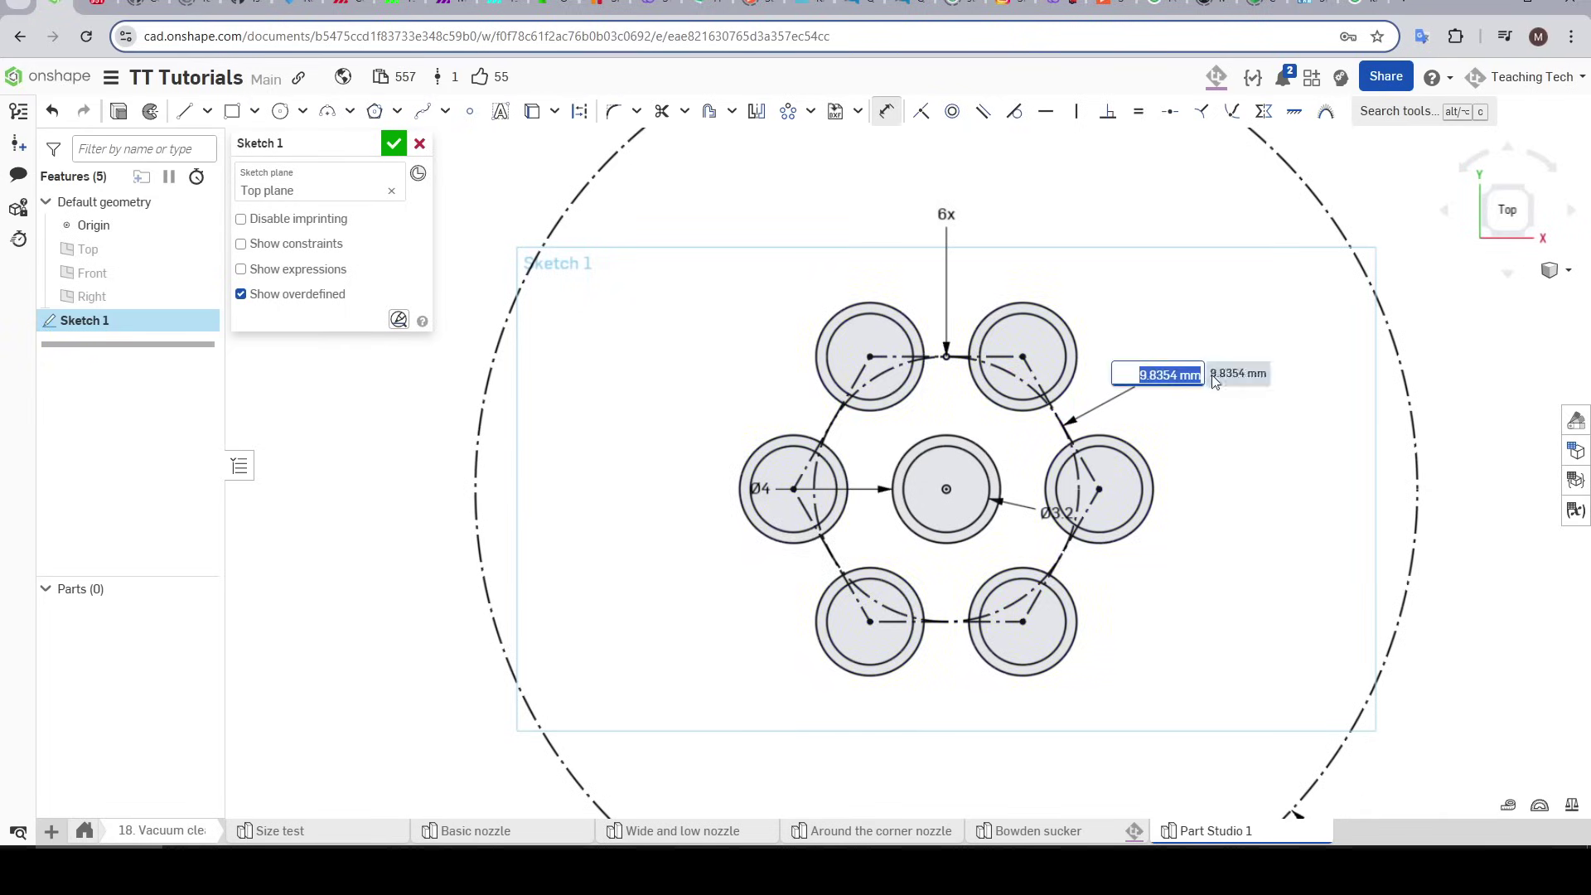
pyautogui.write('10')
pyautogui.press('Return')
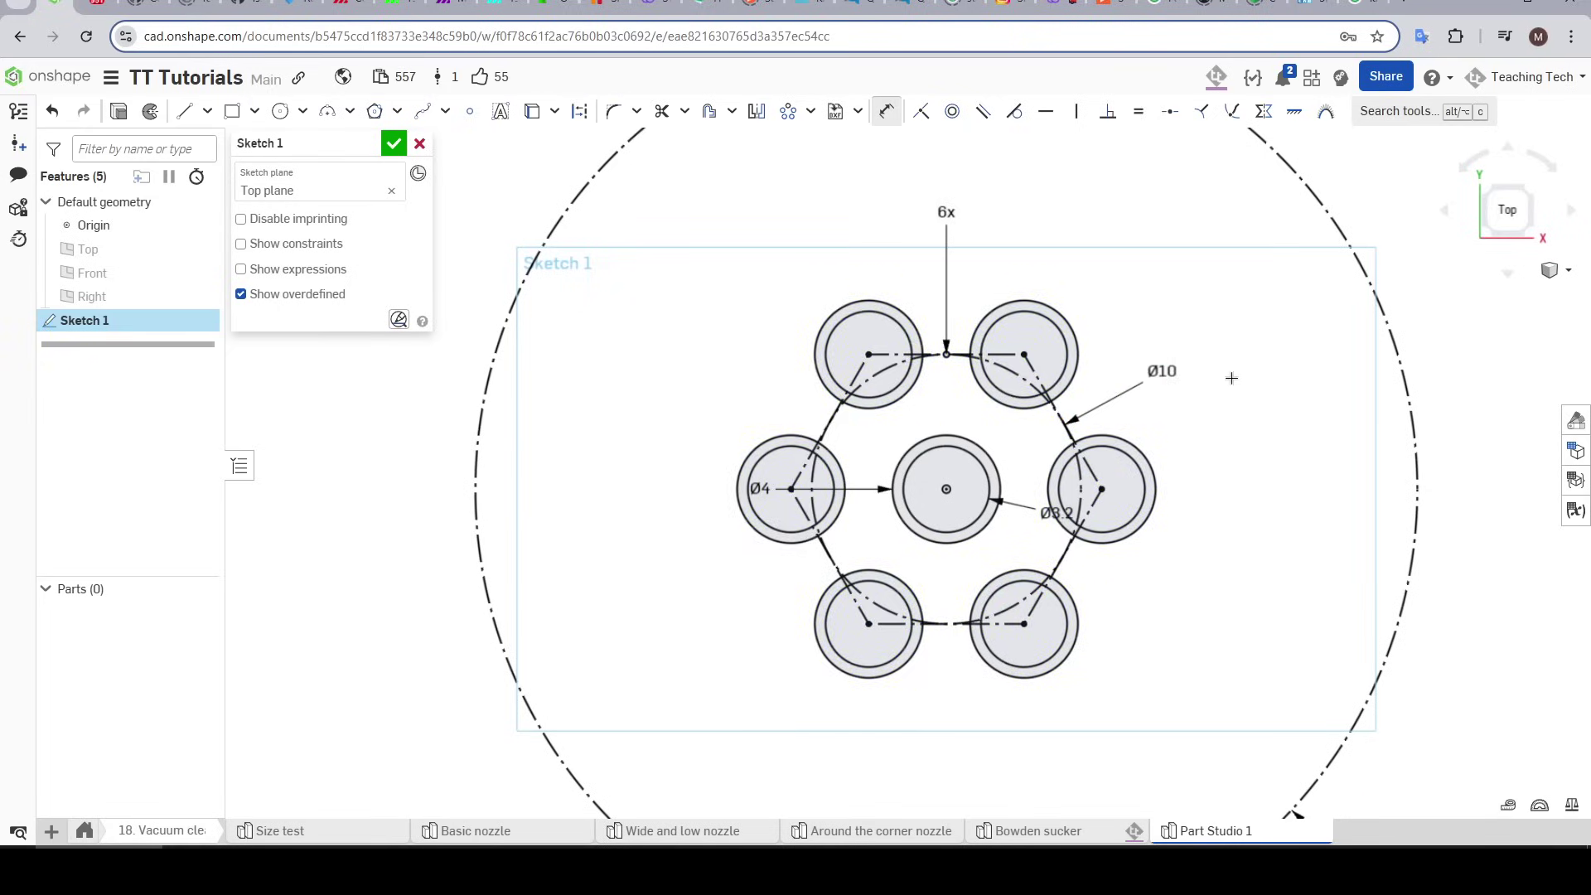
# Step: Draw a vertical construction line upward from the origin and place two concentric circles on its upper end
pyautogui.press('l')
pyautogui.click(960, 510)
pyautogui.click(960, 309)
pyautogui.press('Escape')
pyautogui.press('c')
pyautogui.click(960, 309)
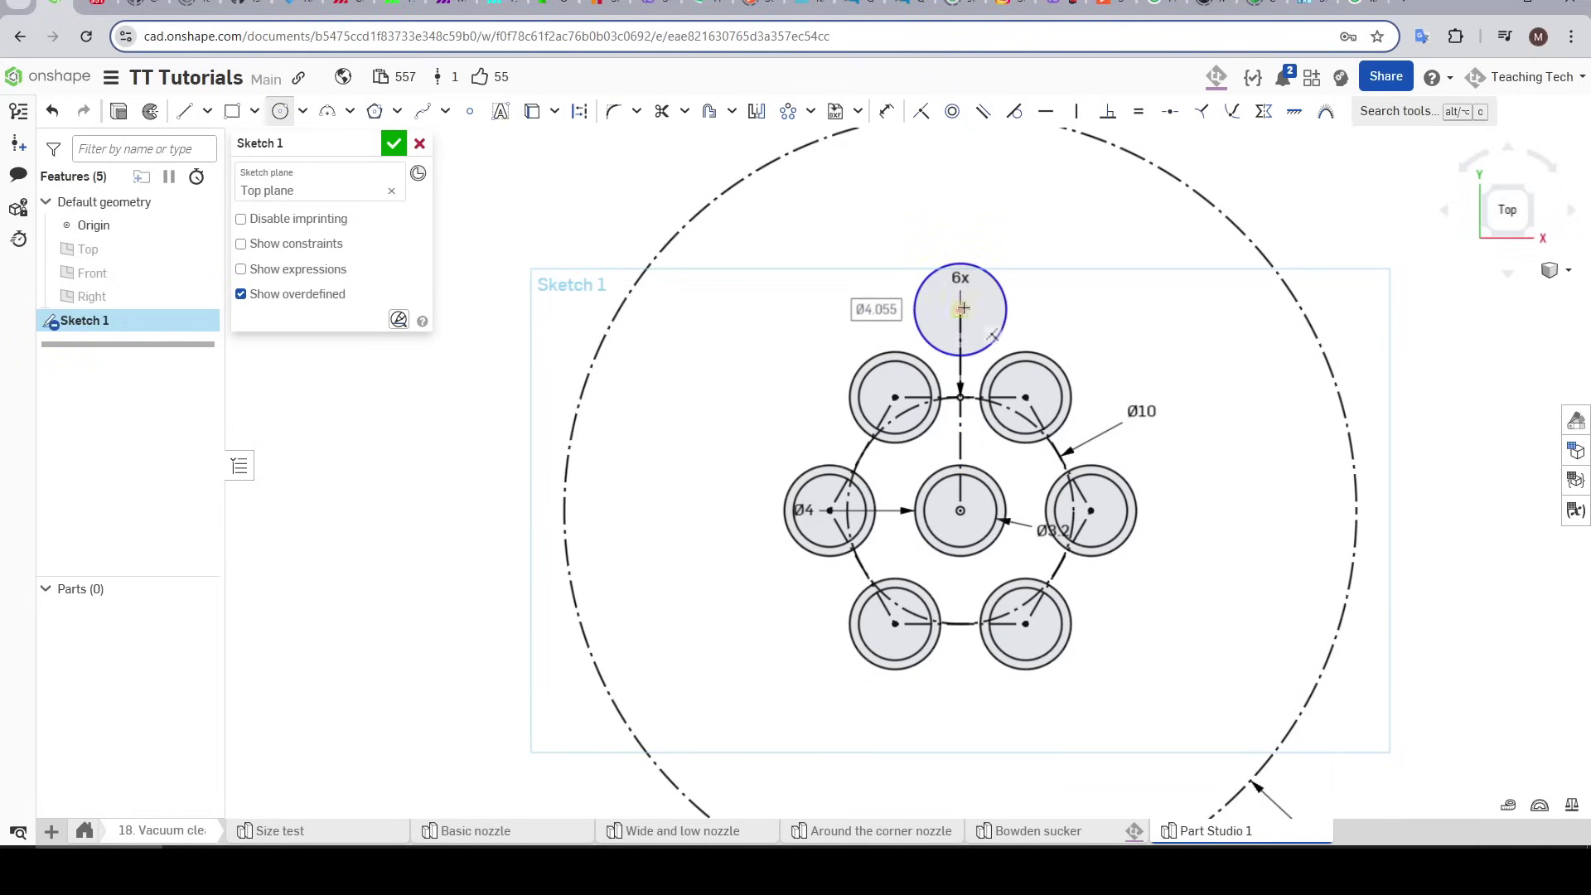
pyautogui.click(985, 309)
pyautogui.press('Escape')
# Step: Make the two circles on the vertical line's end equal to the existing 4 mm and 3.2 mm circles
pyautogui.click(1138, 111)
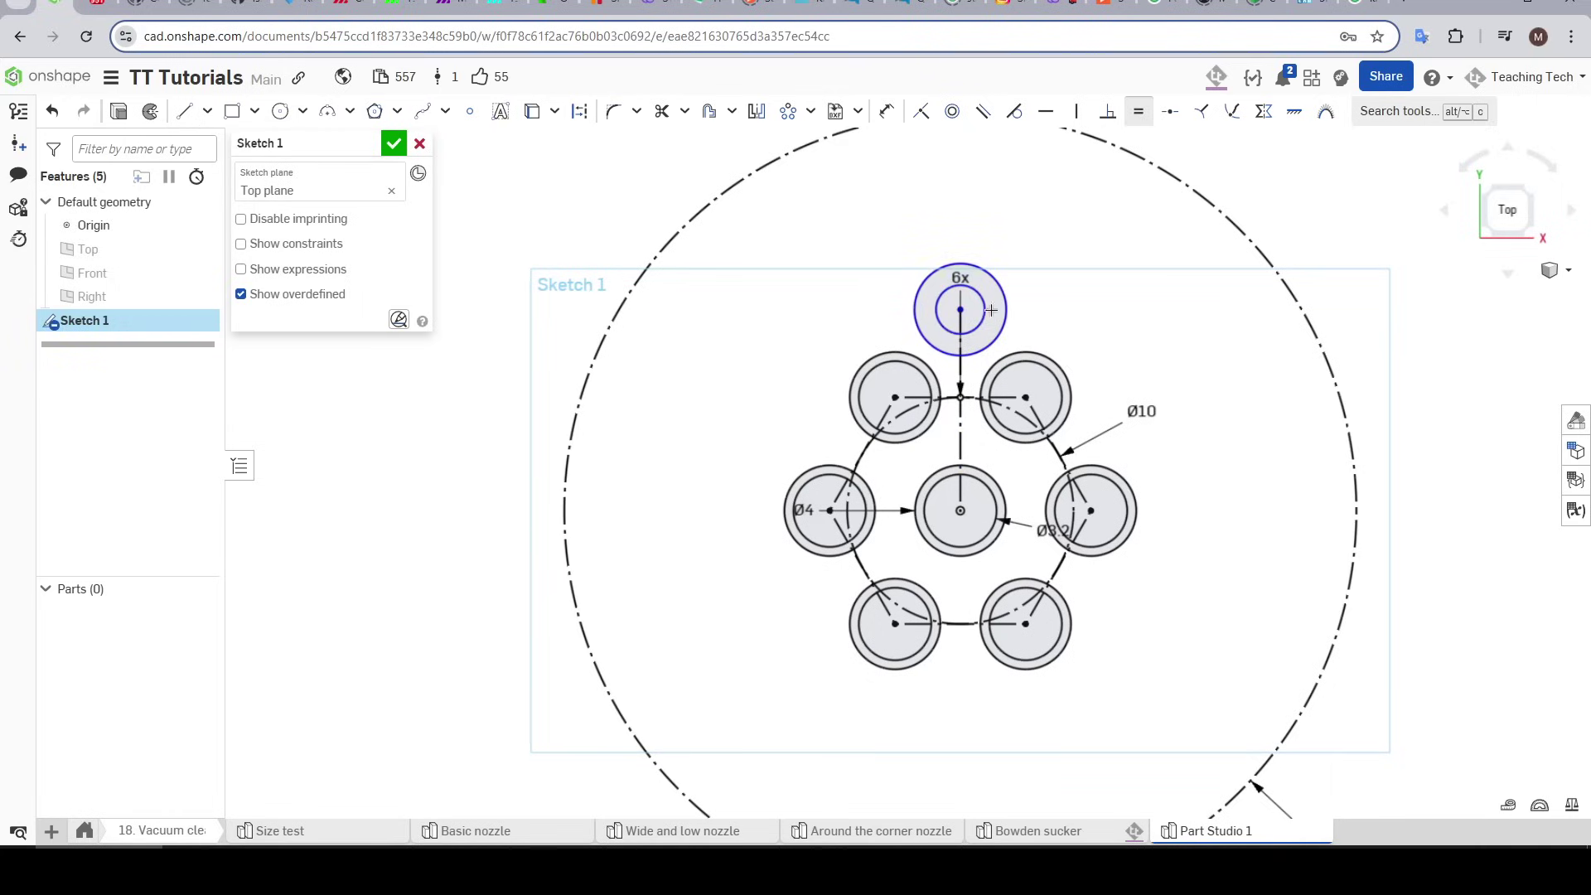
pyautogui.click(1004, 323)
pyautogui.click(1045, 351)
# Step: Dimension the uppermost circle pair's centre to 10 mm above the origin
pyautogui.press('d')
pyautogui.click(1232, 435)
pyautogui.write('10')
pyautogui.press('Return')
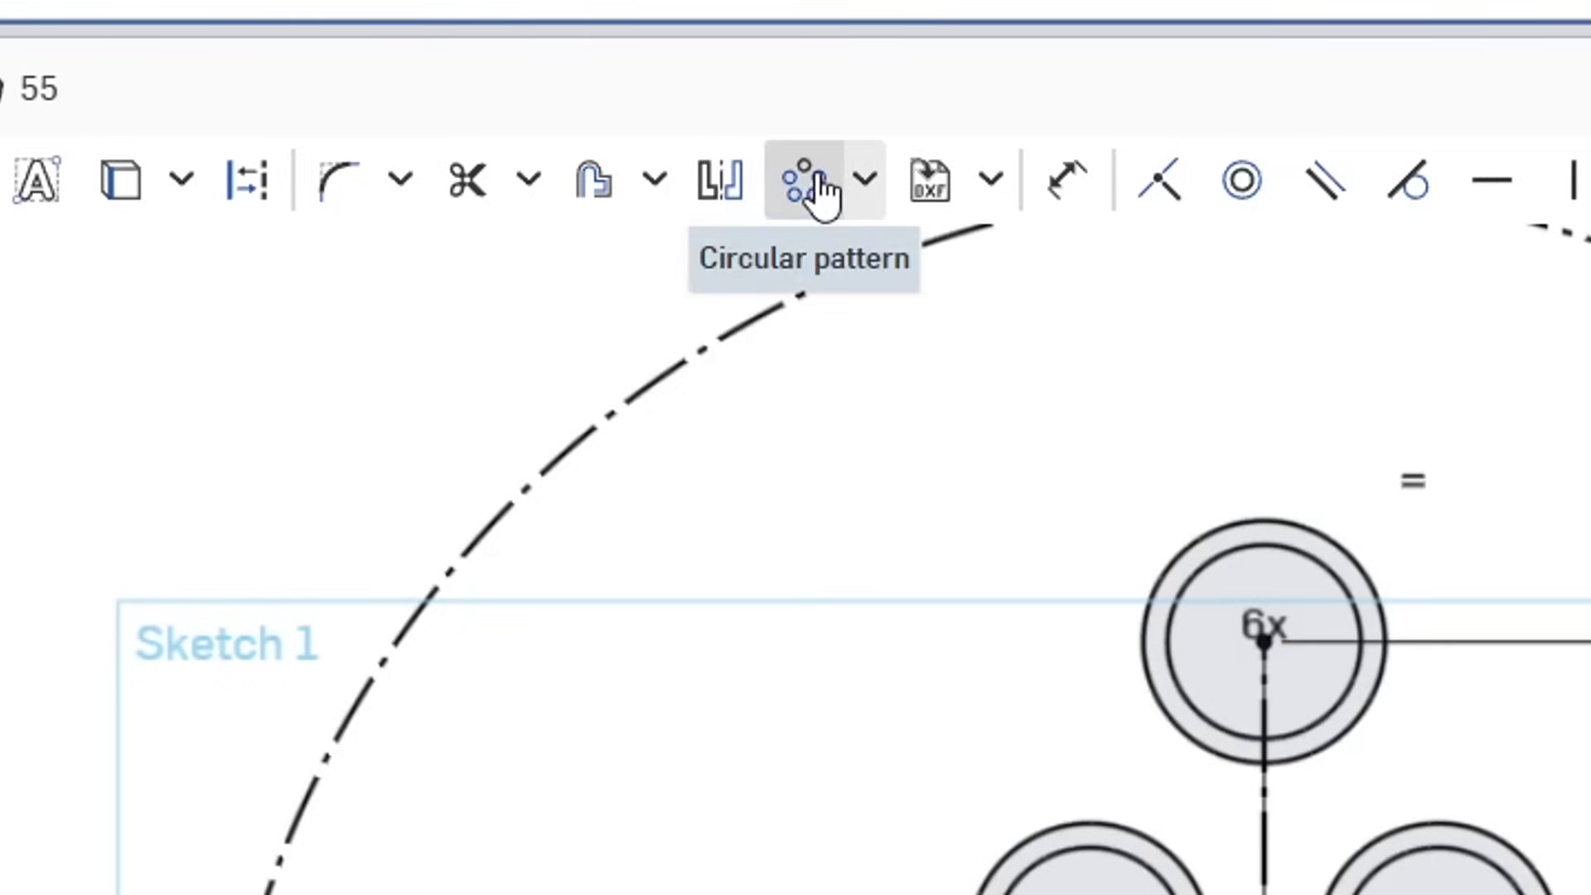
# Step: Circular-pattern the uppermost pair of concentric circles around the origin with 6 instances
pyautogui.click(817, 178)
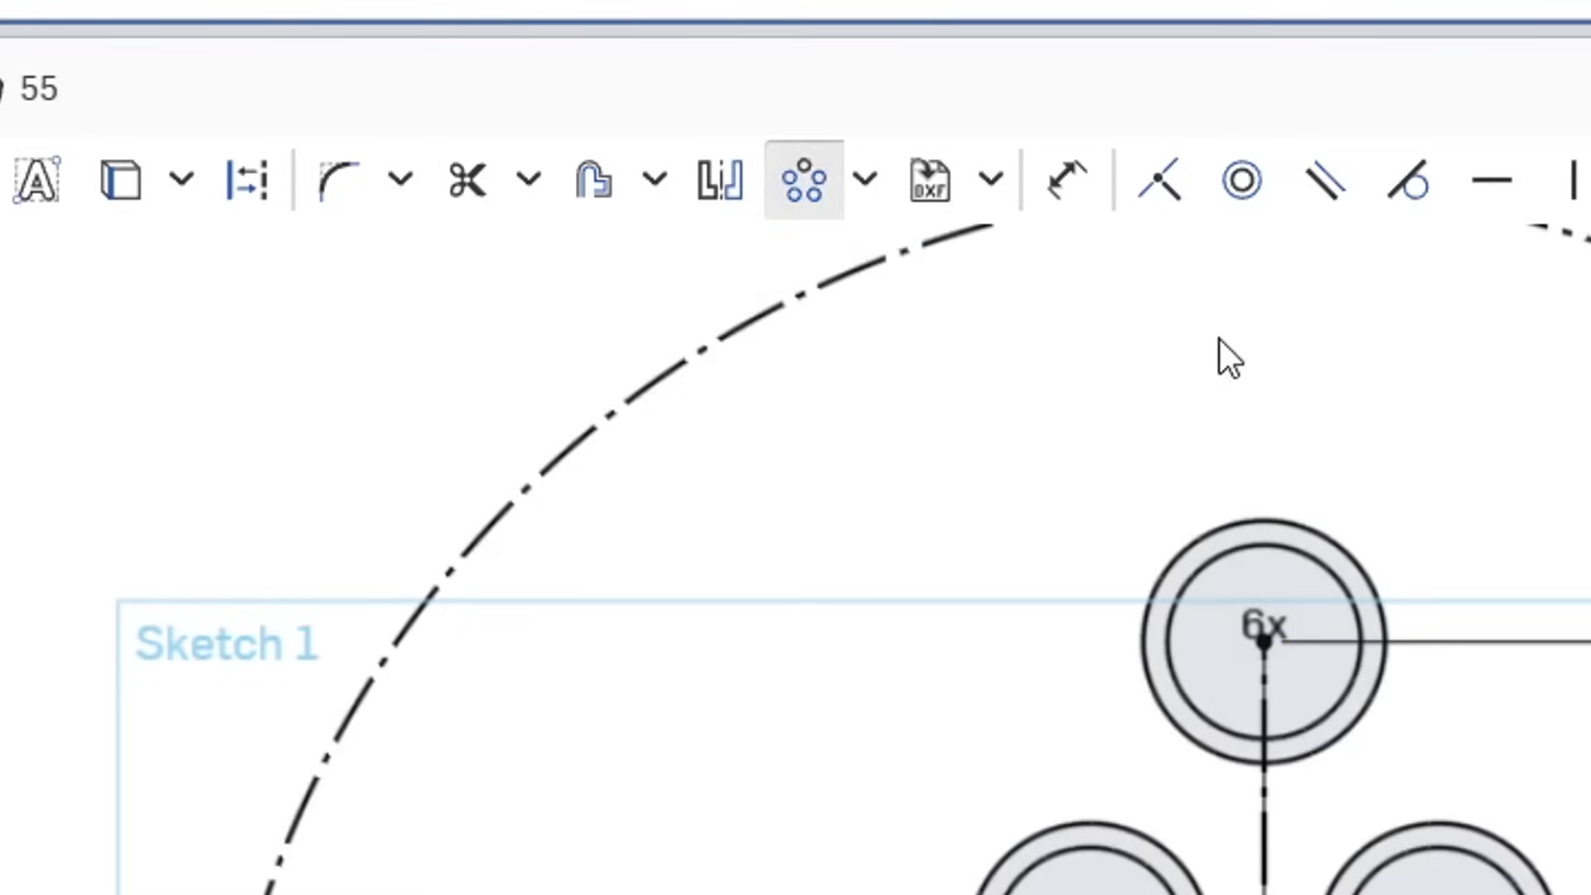
pyautogui.click(1342, 585)
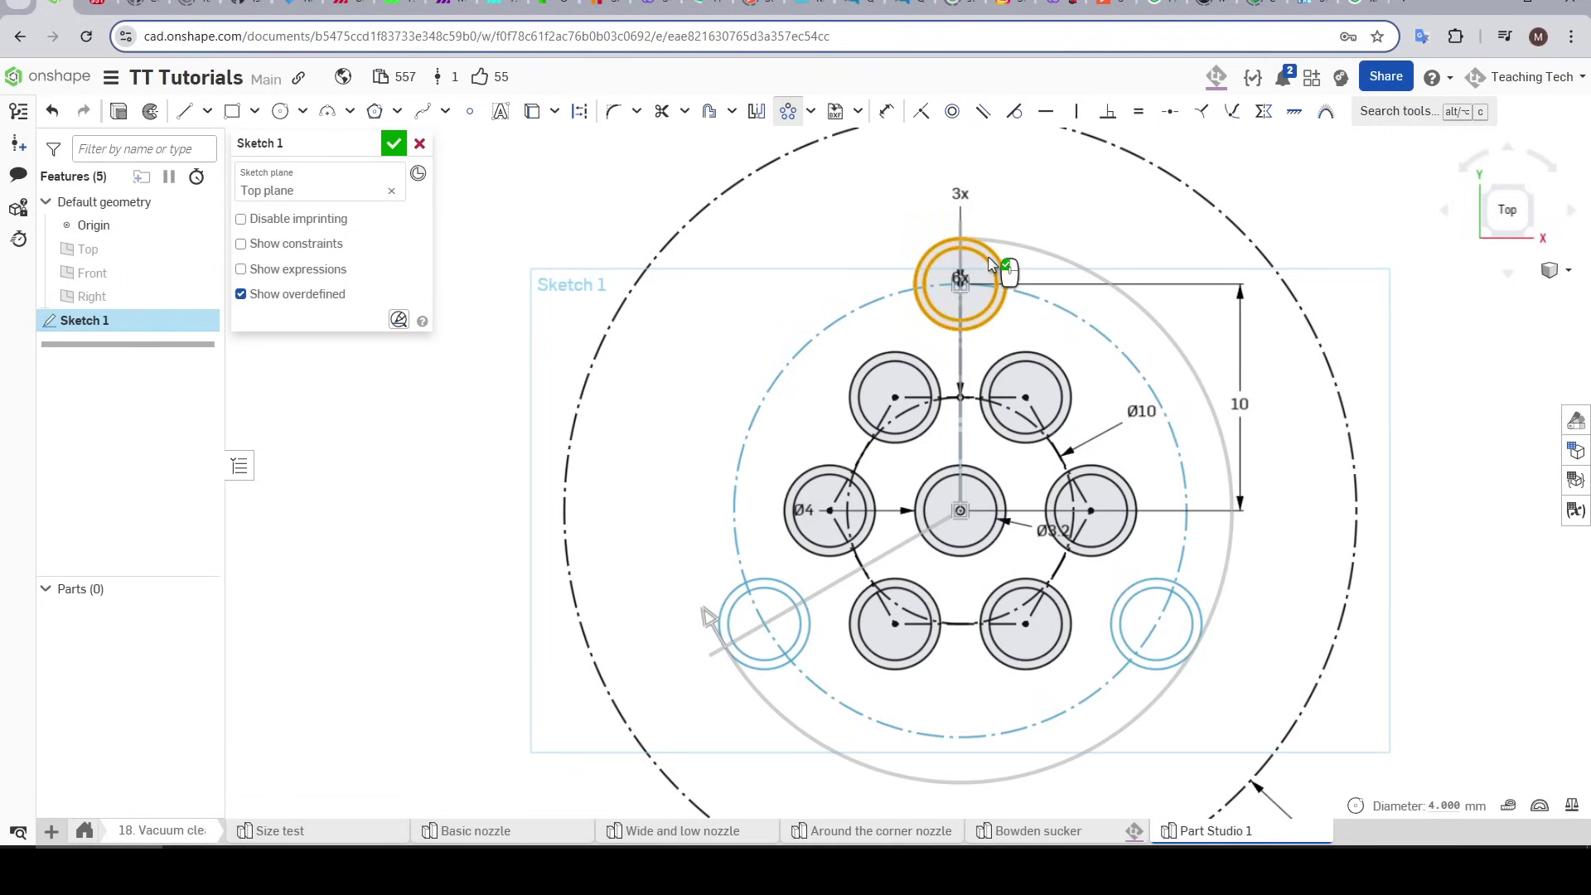
pyautogui.click(961, 197)
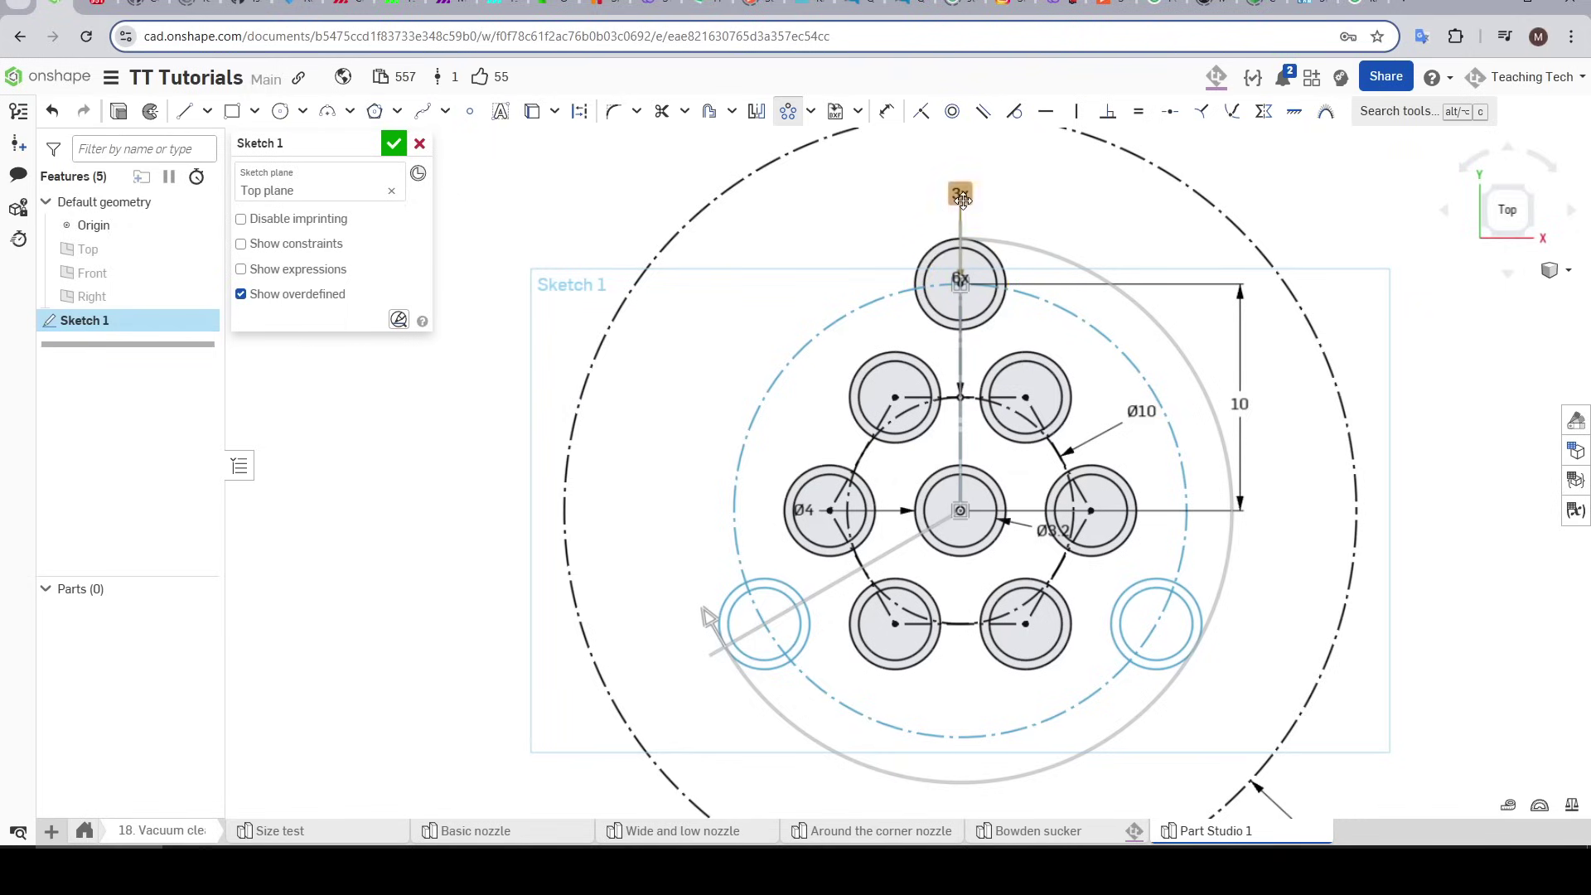
pyautogui.write('6')
pyautogui.press('Return')
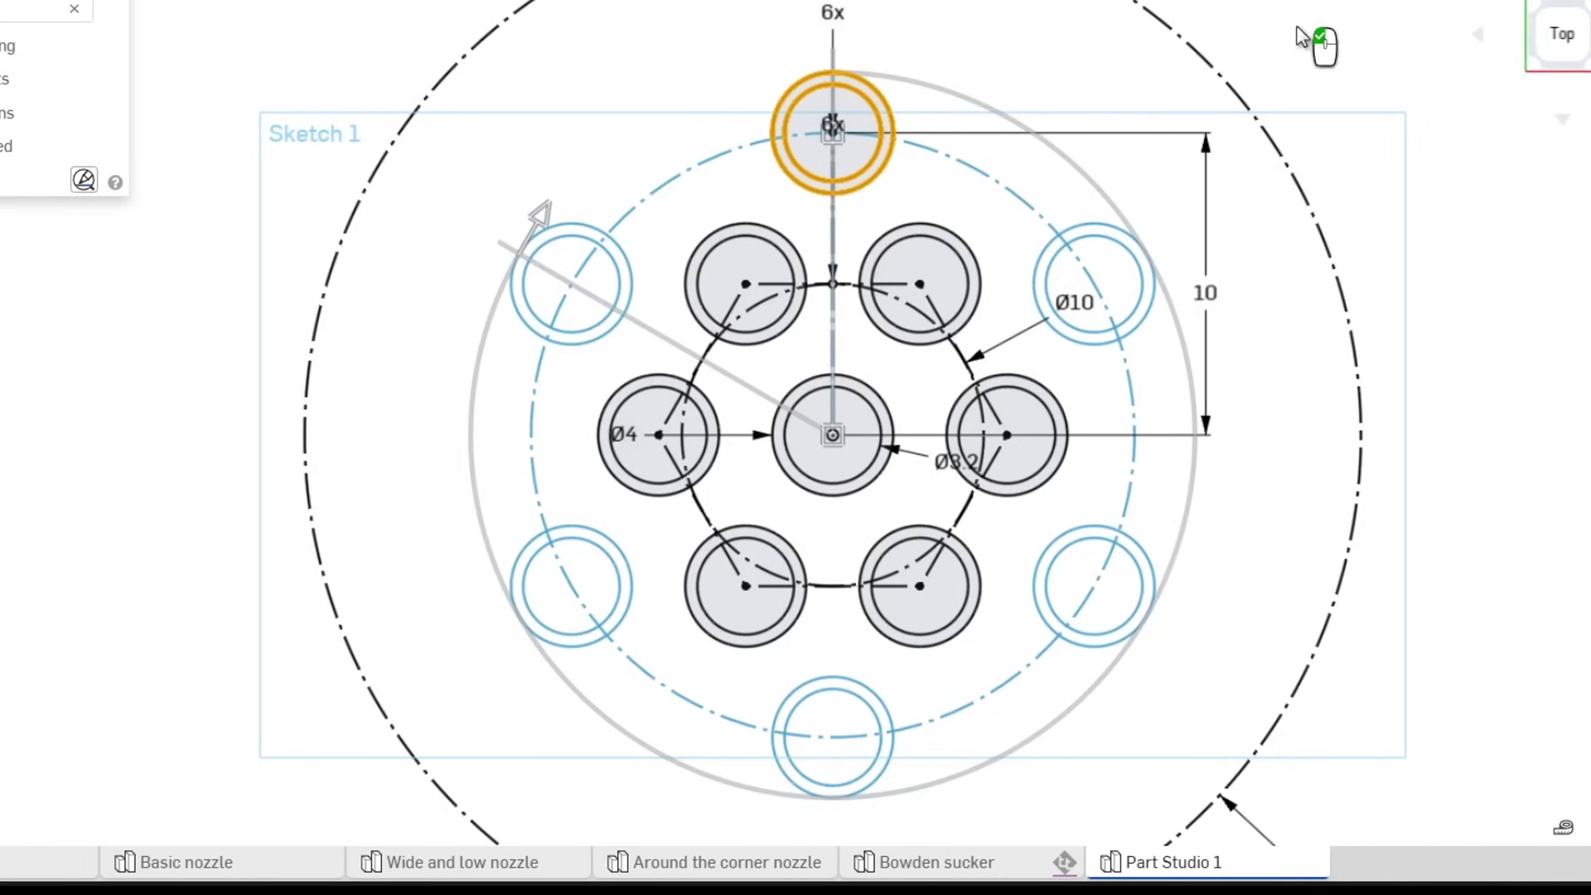
pyautogui.click(1303, 37)
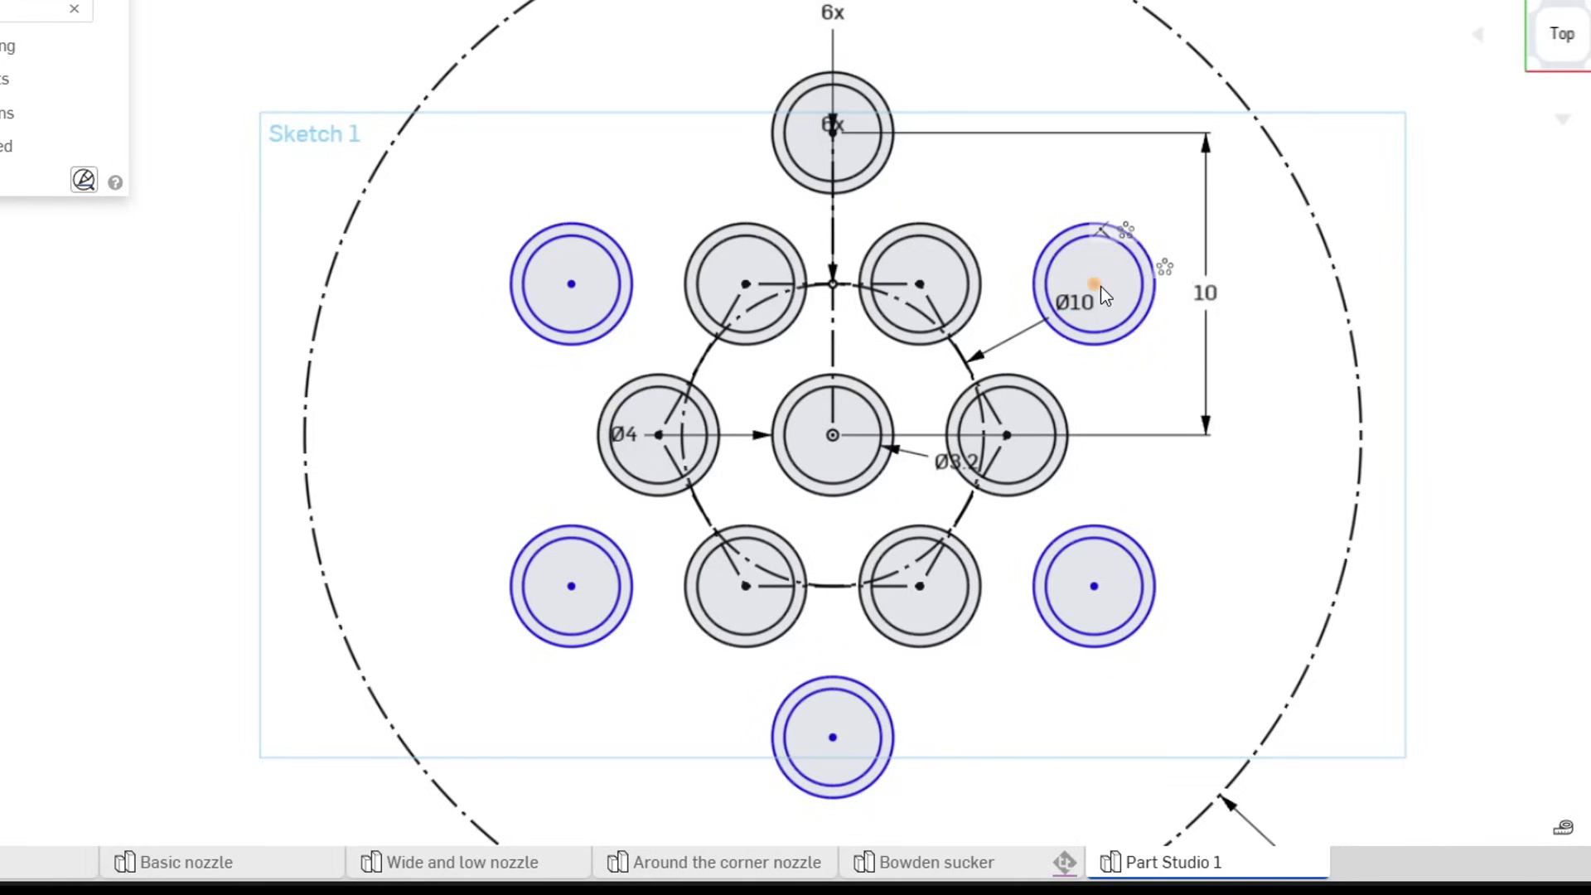
# Step: Constrain the circular pattern's loose centre point to be coincident with the origin
pyautogui.moveTo(1094, 284); pyautogui.dragTo(1122, 273)
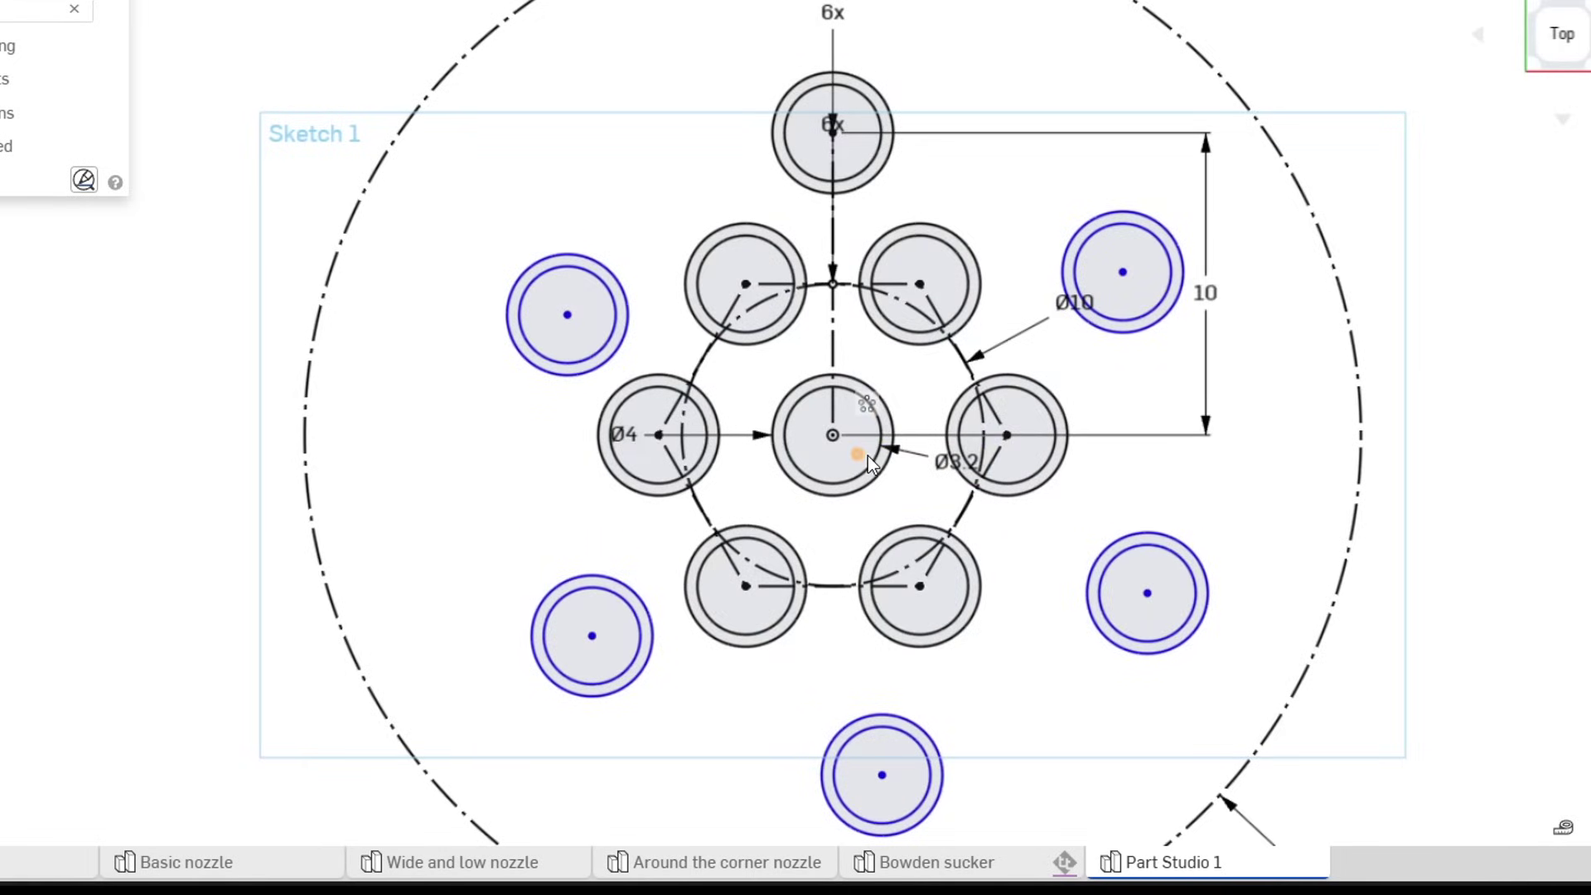
pyautogui.click(818, 197)
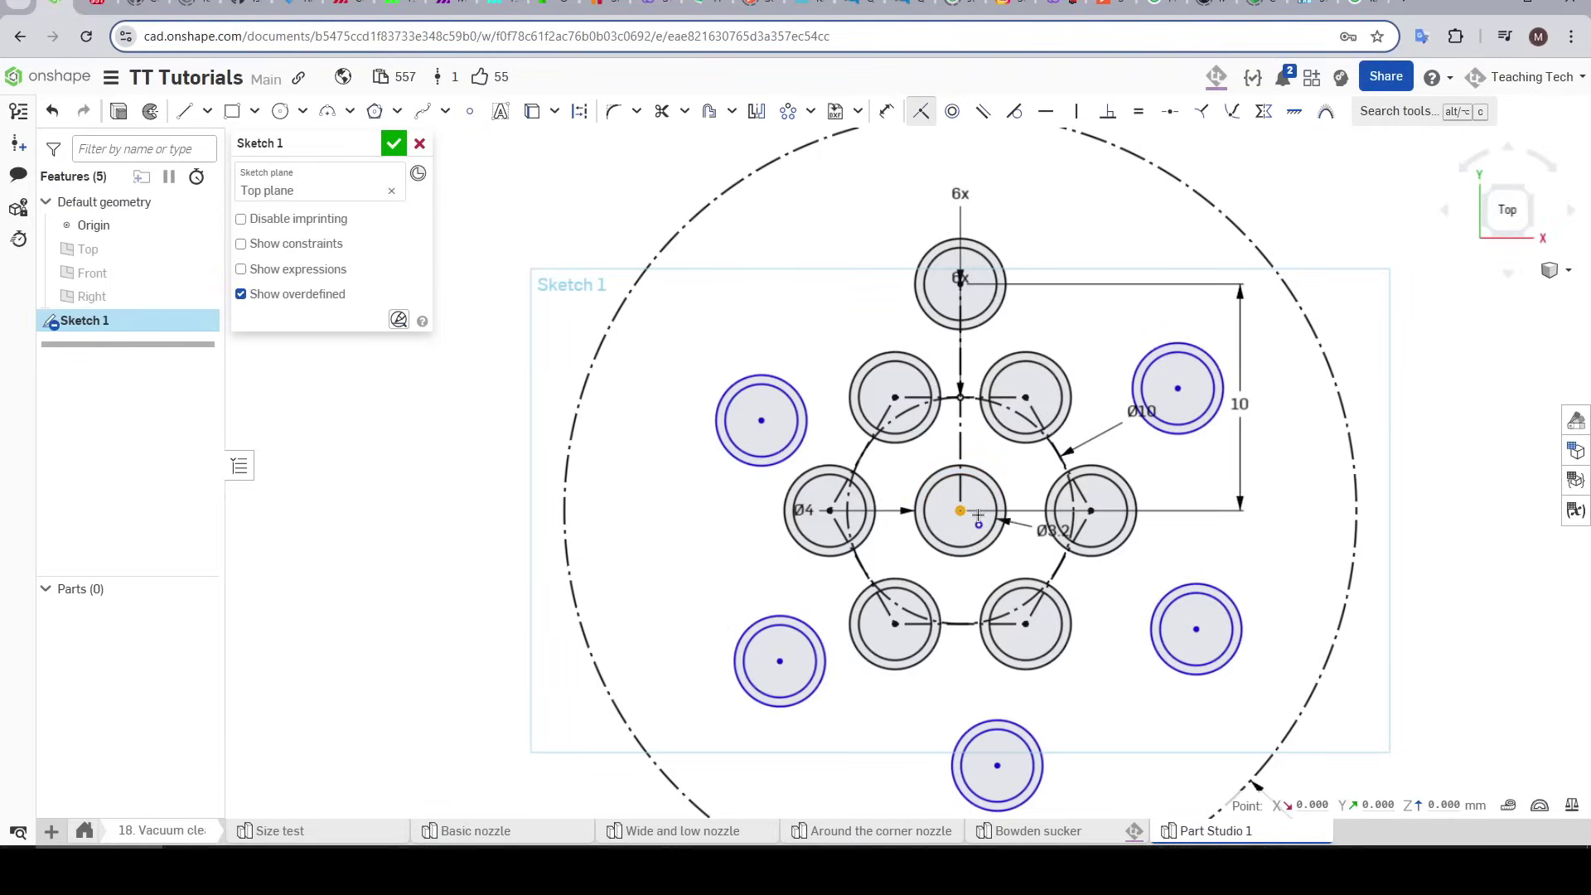
pyautogui.click(979, 523)
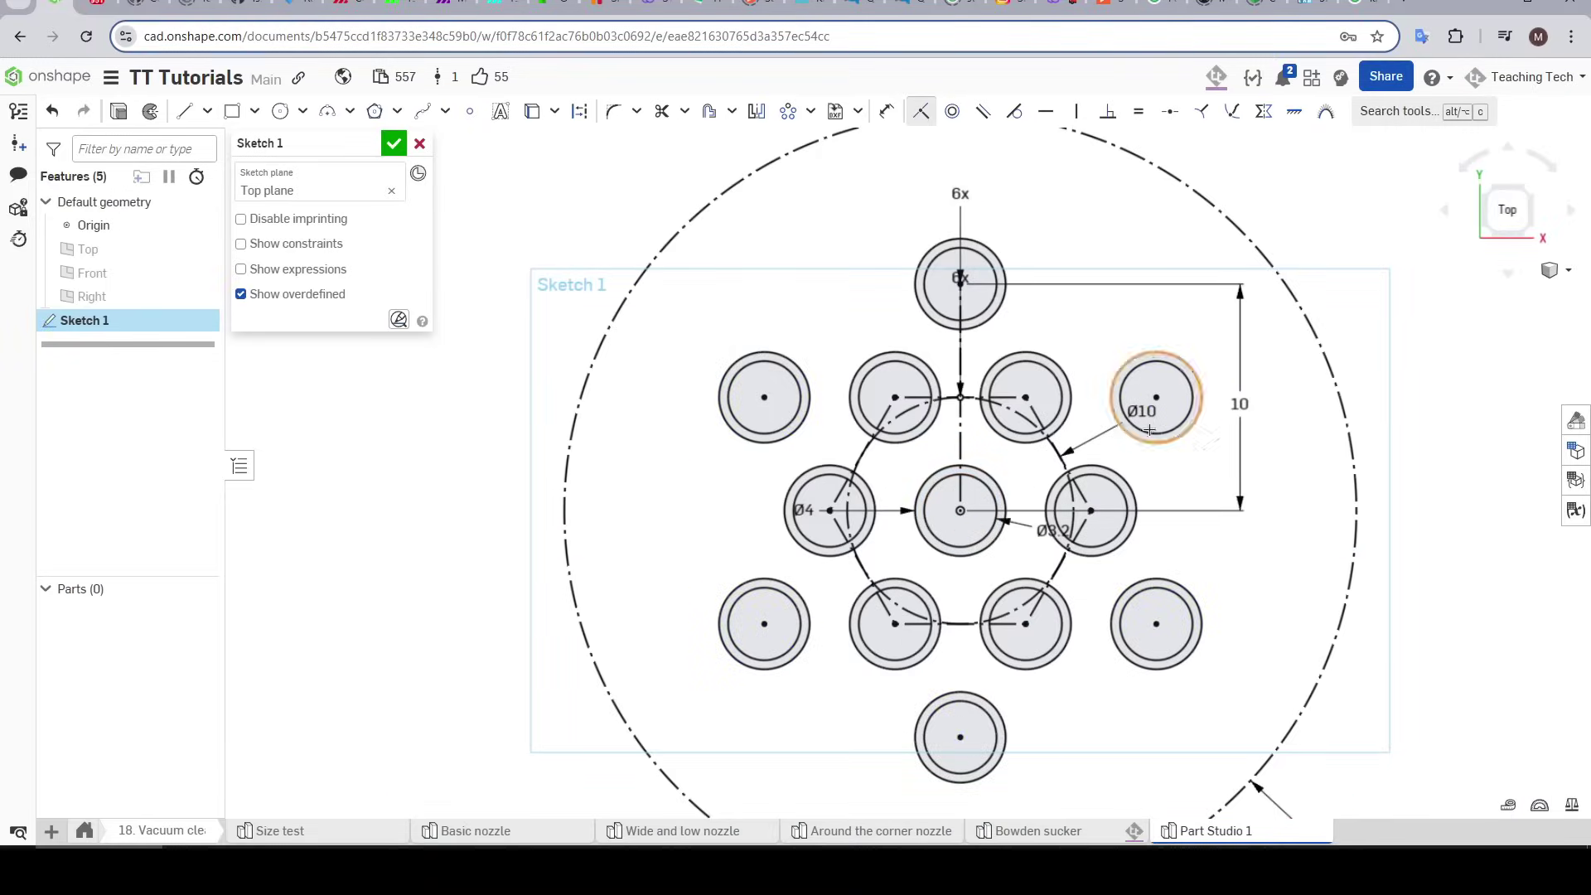
# Step: Draw an angled construction line about 12.4 mm long from the origin past the upper-right inner-ring circles, with two concentric circles on its outer end
pyautogui.press('l')
pyautogui.click(959, 511)
pyautogui.press('q')
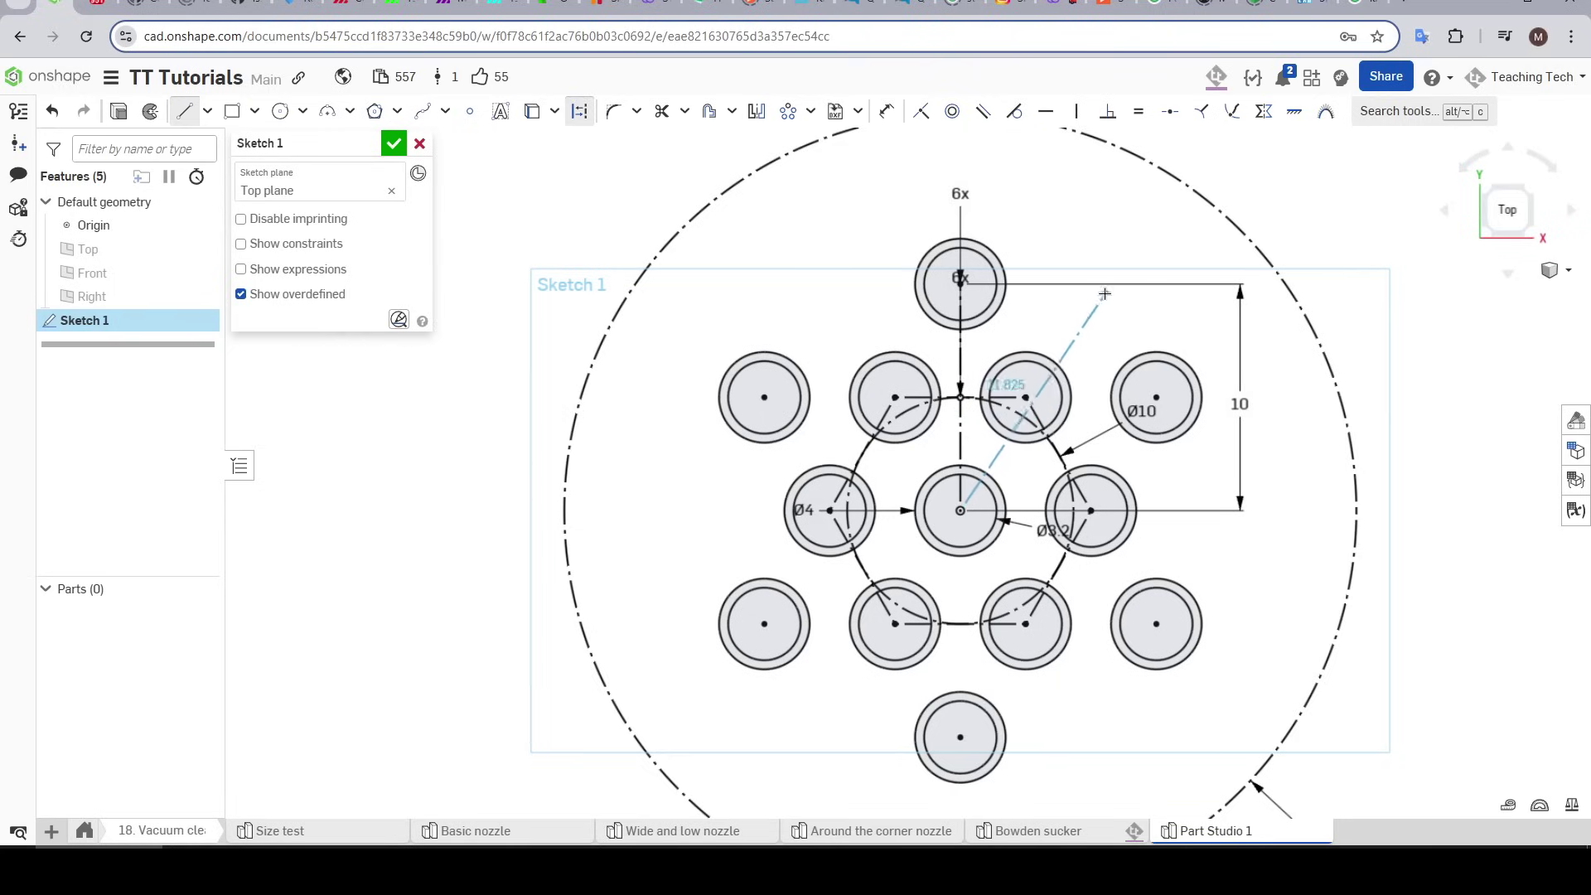
pyautogui.click(1099, 268)
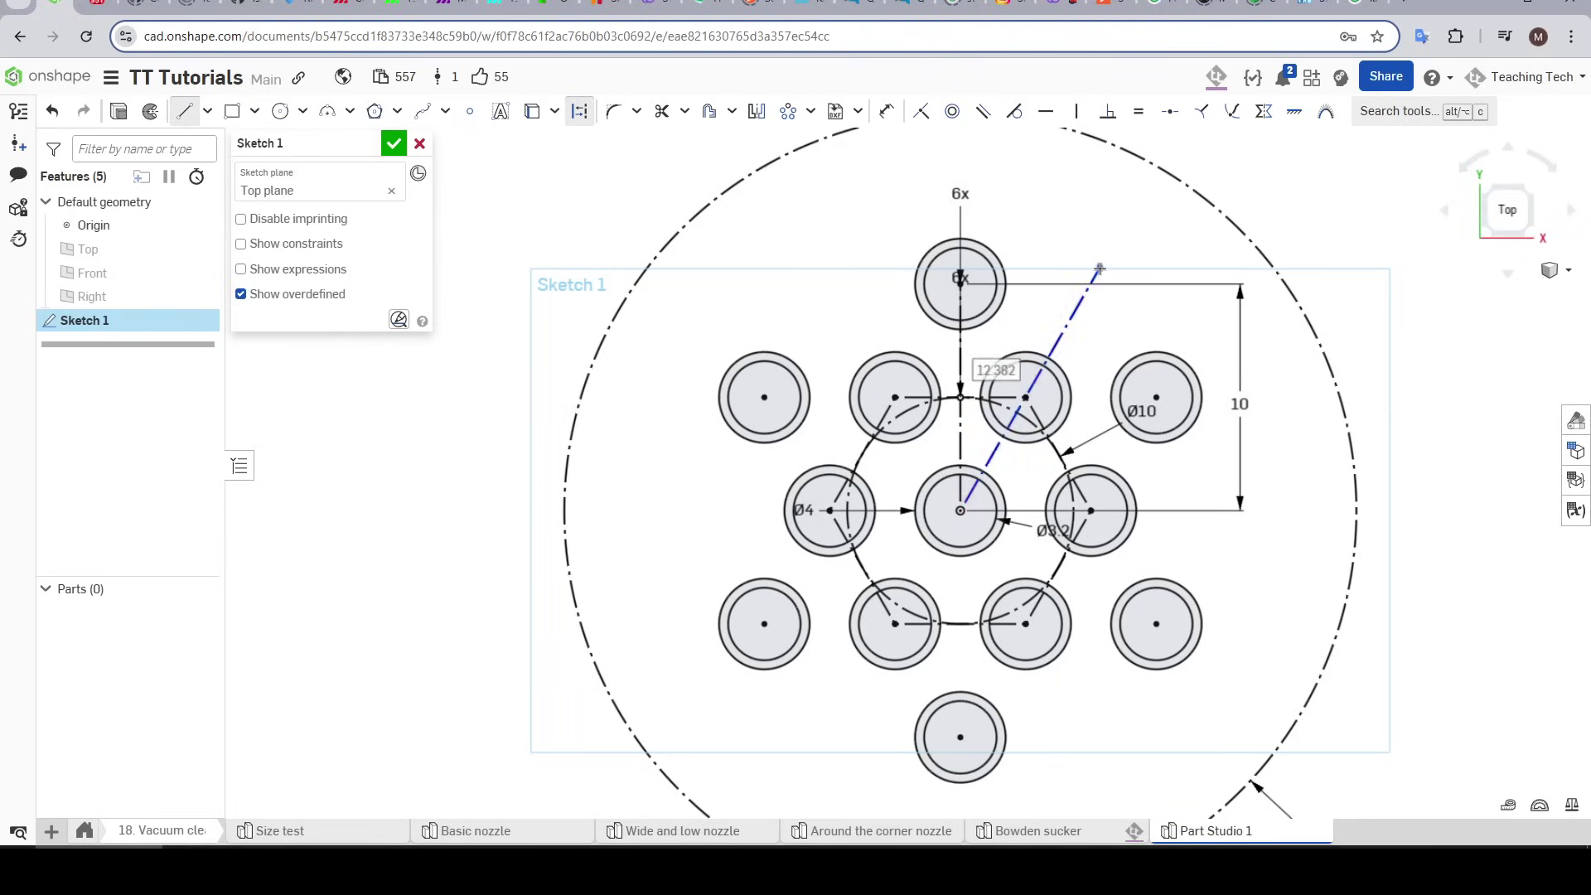
pyautogui.press('Escape')
pyautogui.click(1085, 219)
pyautogui.click(1099, 268)
pyautogui.click(1092, 238)
pyautogui.press('Escape')
# Step: Make the two circles on the angled line's end equal to the uppermost 4 mm and 3.2 mm circles
pyautogui.click(1138, 111)
pyautogui.click(1077, 246)
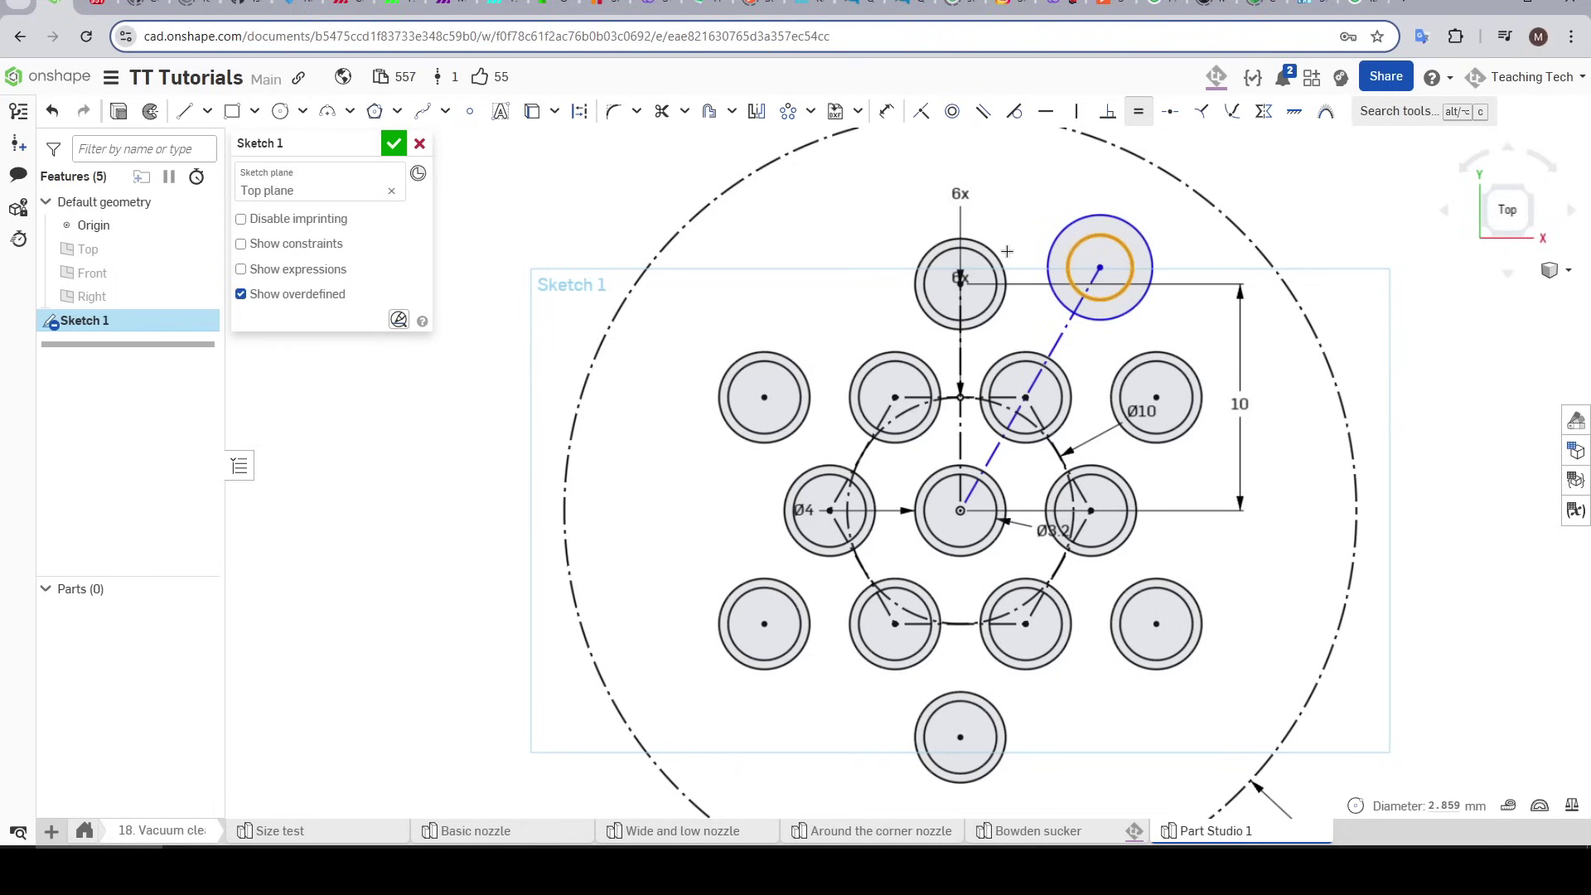
pyautogui.click(987, 262)
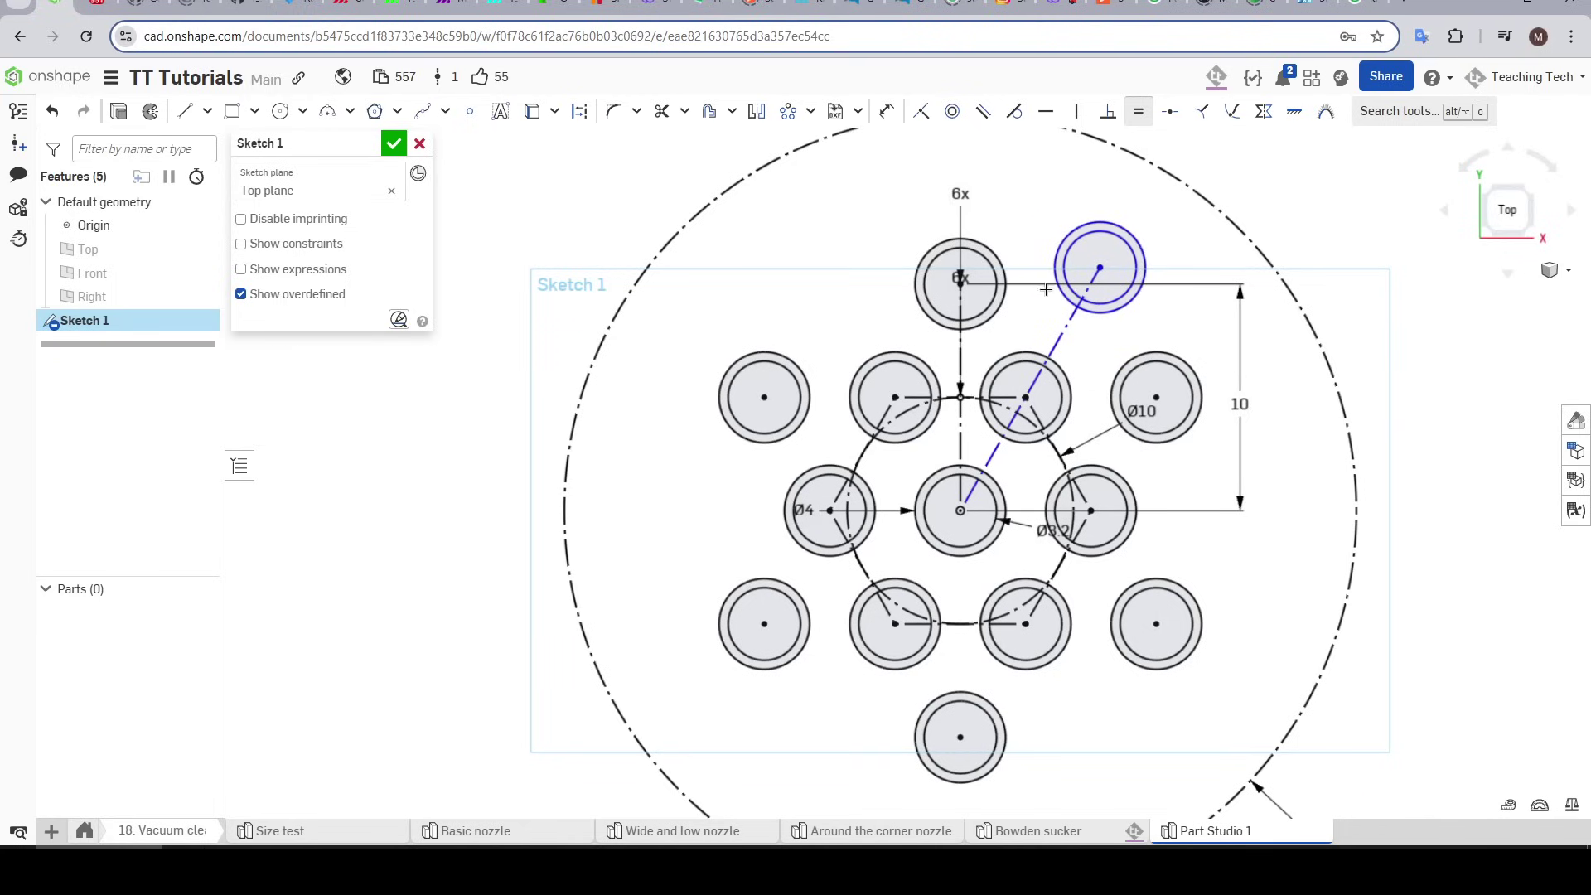
# Step: Constrain the angled construction line to pass through the centre of the inner ring's upper-right circle pair
pyautogui.press('i')
pyautogui.scroll(6, 1052, 385)
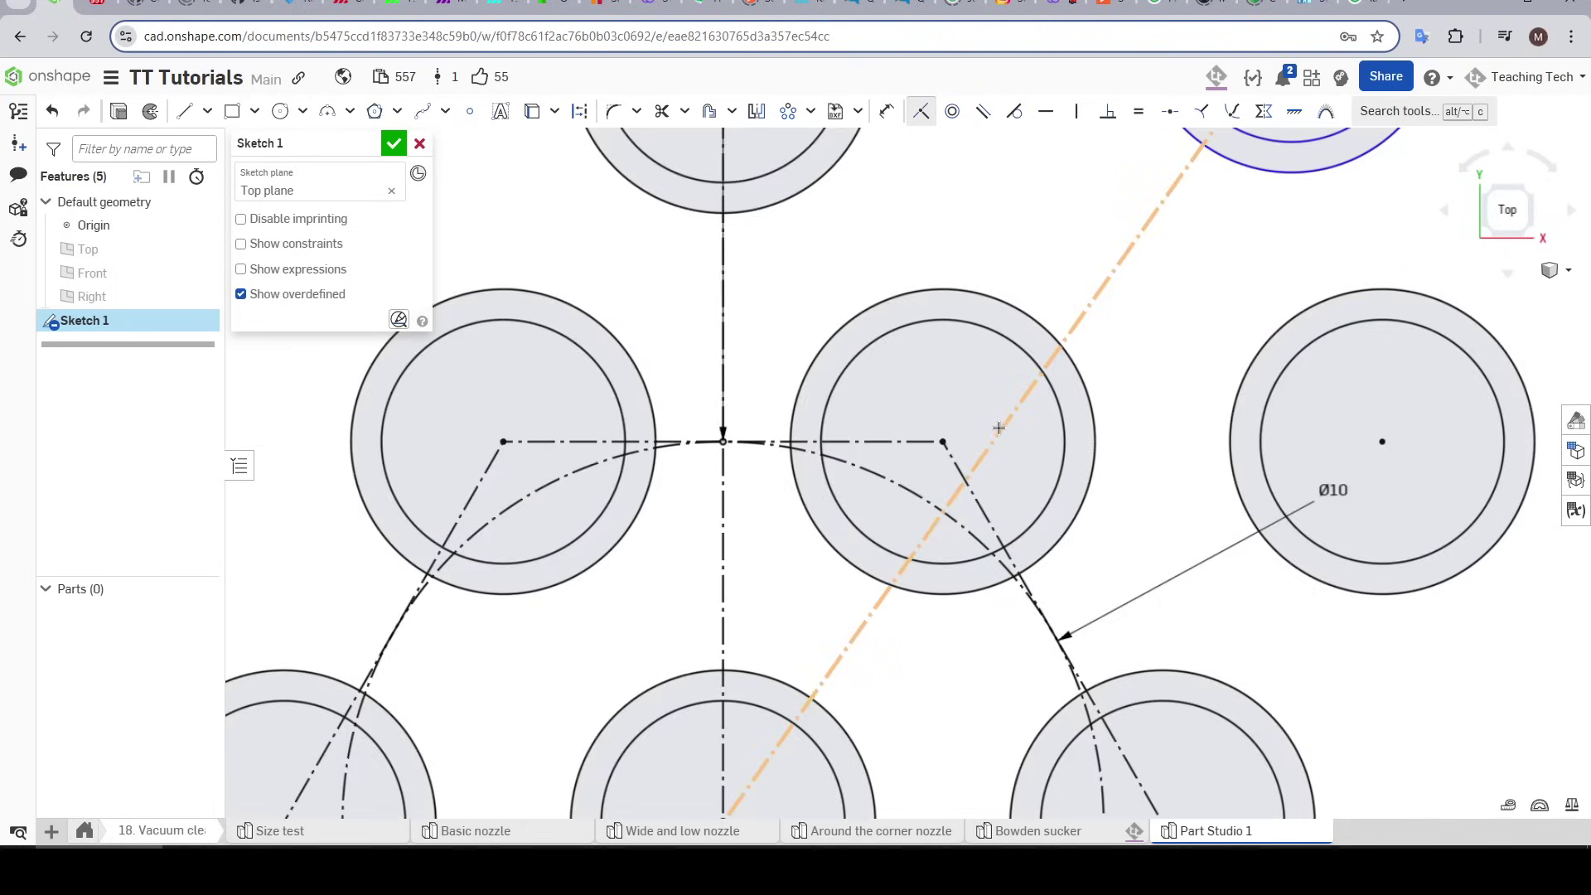
pyautogui.click(1002, 427)
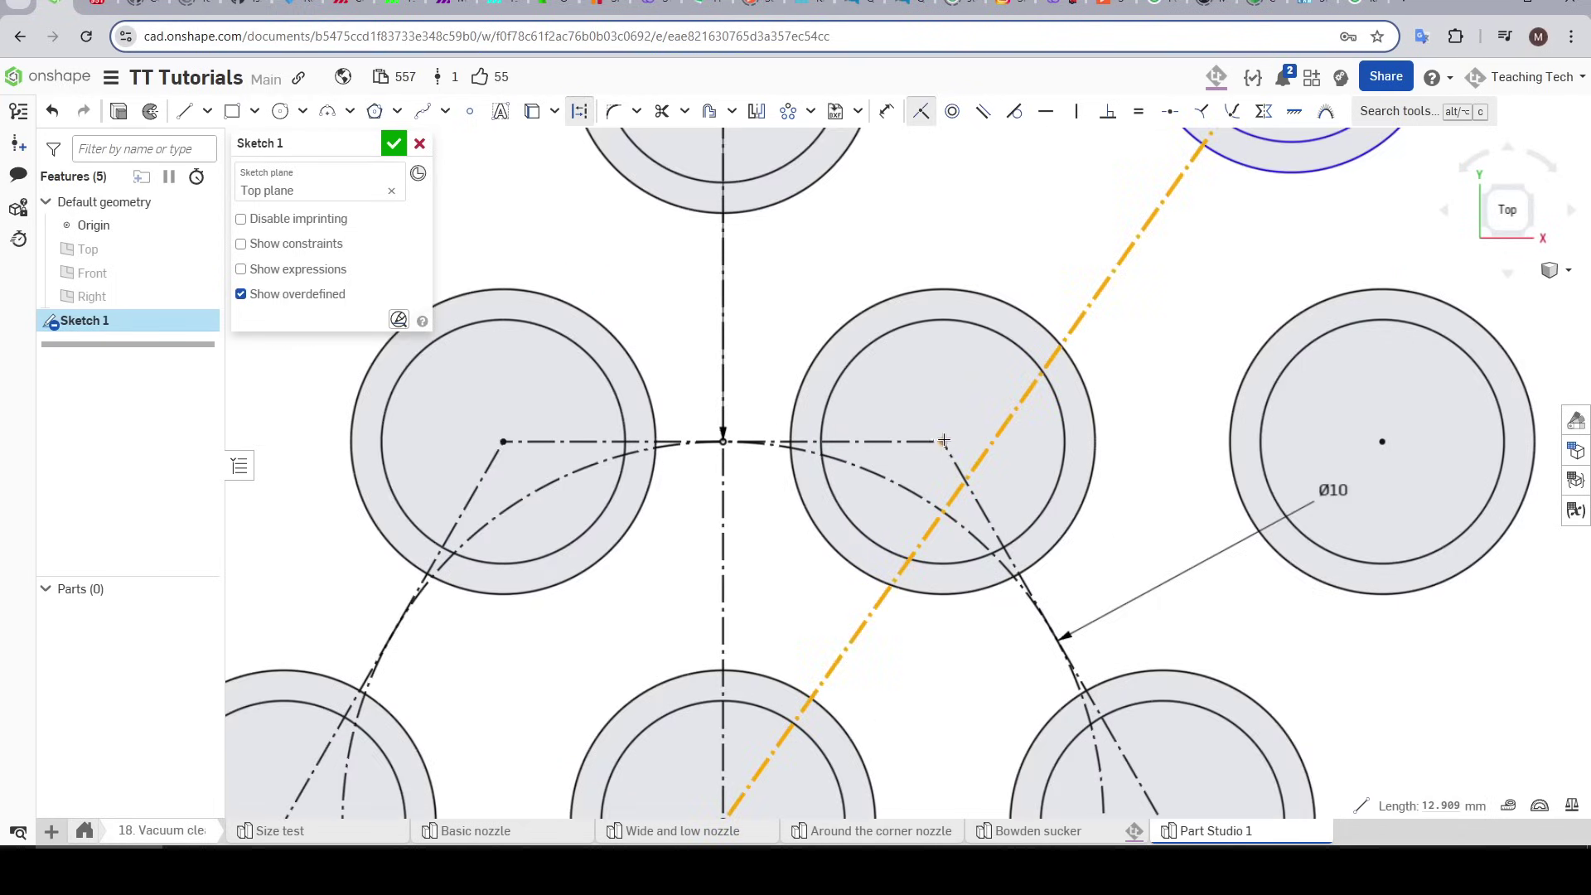
pyautogui.click(943, 440)
pyautogui.scroll(-6, 961, 431)
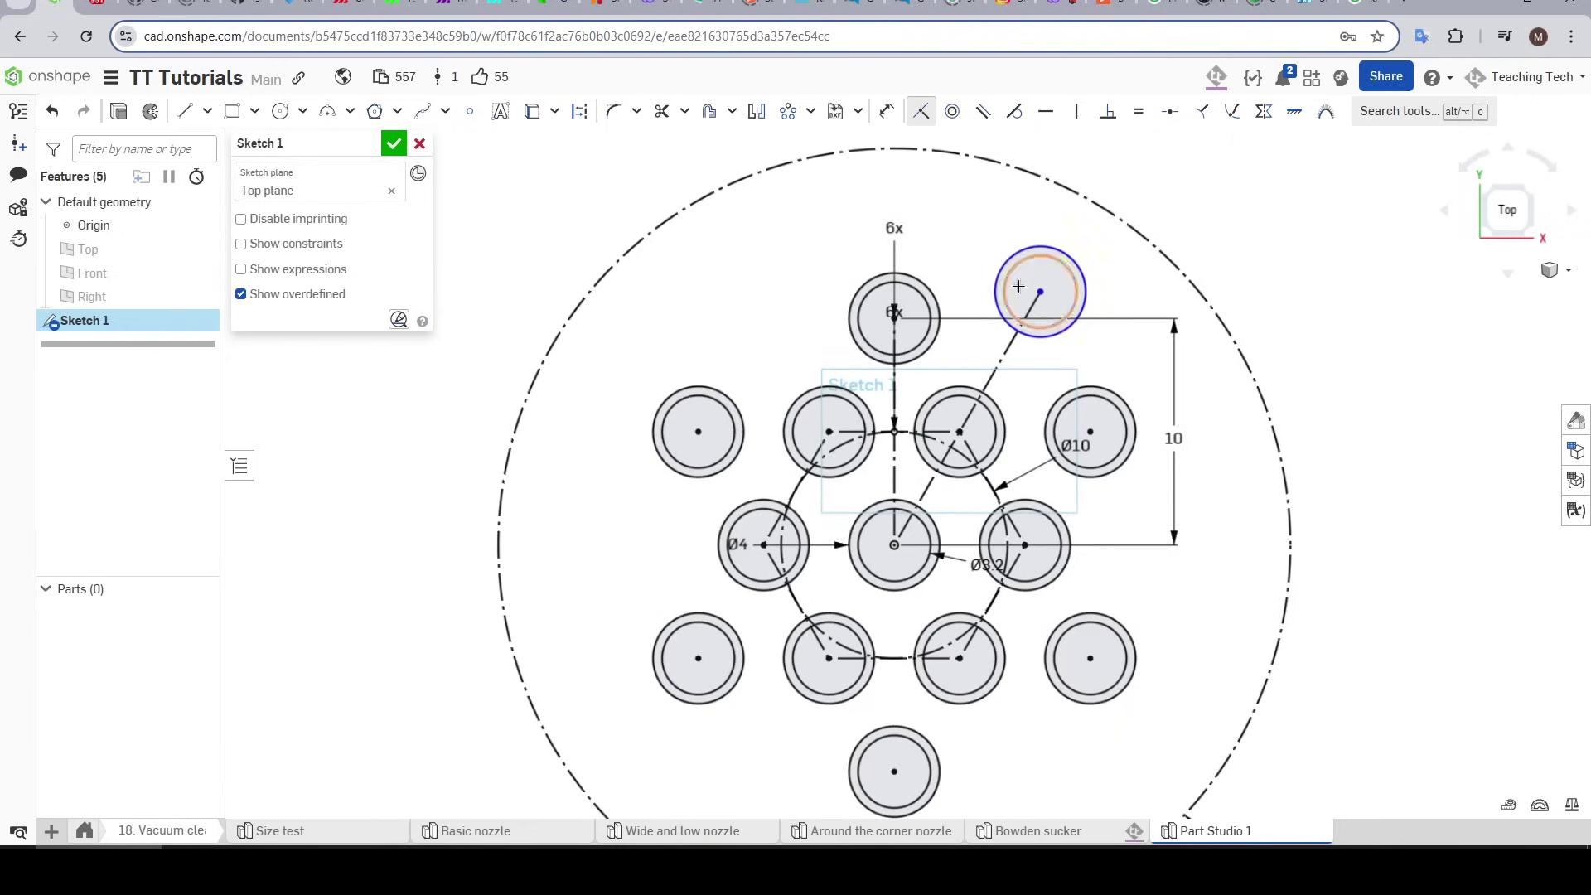
# Step: Dimension the angled construction line's length to 12 mm
pyautogui.press('d')
pyautogui.click(1207, 533)
pyautogui.write('12')
pyautogui.press('Return')
pyautogui.press('Escape')
# Step: Circular-pattern the circle pair at the 12 mm line's end with 6 instances and constrain the pattern centre to the origin
pyautogui.hotkey('shift', 'c')
pyautogui.click(1016, 322)
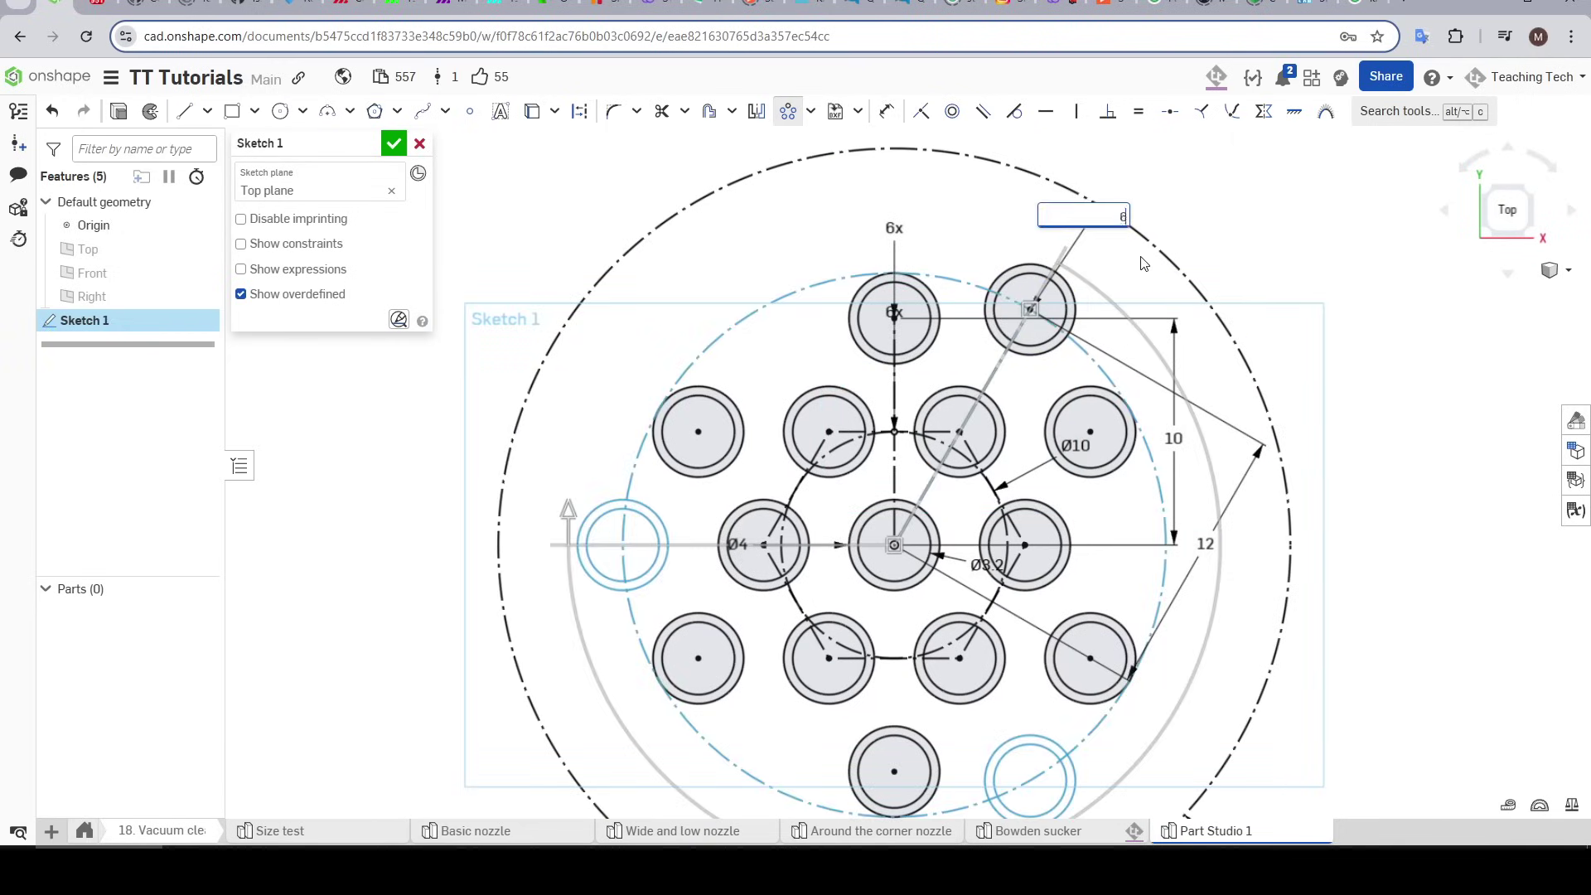
pyautogui.press('Return')
pyautogui.press('i')
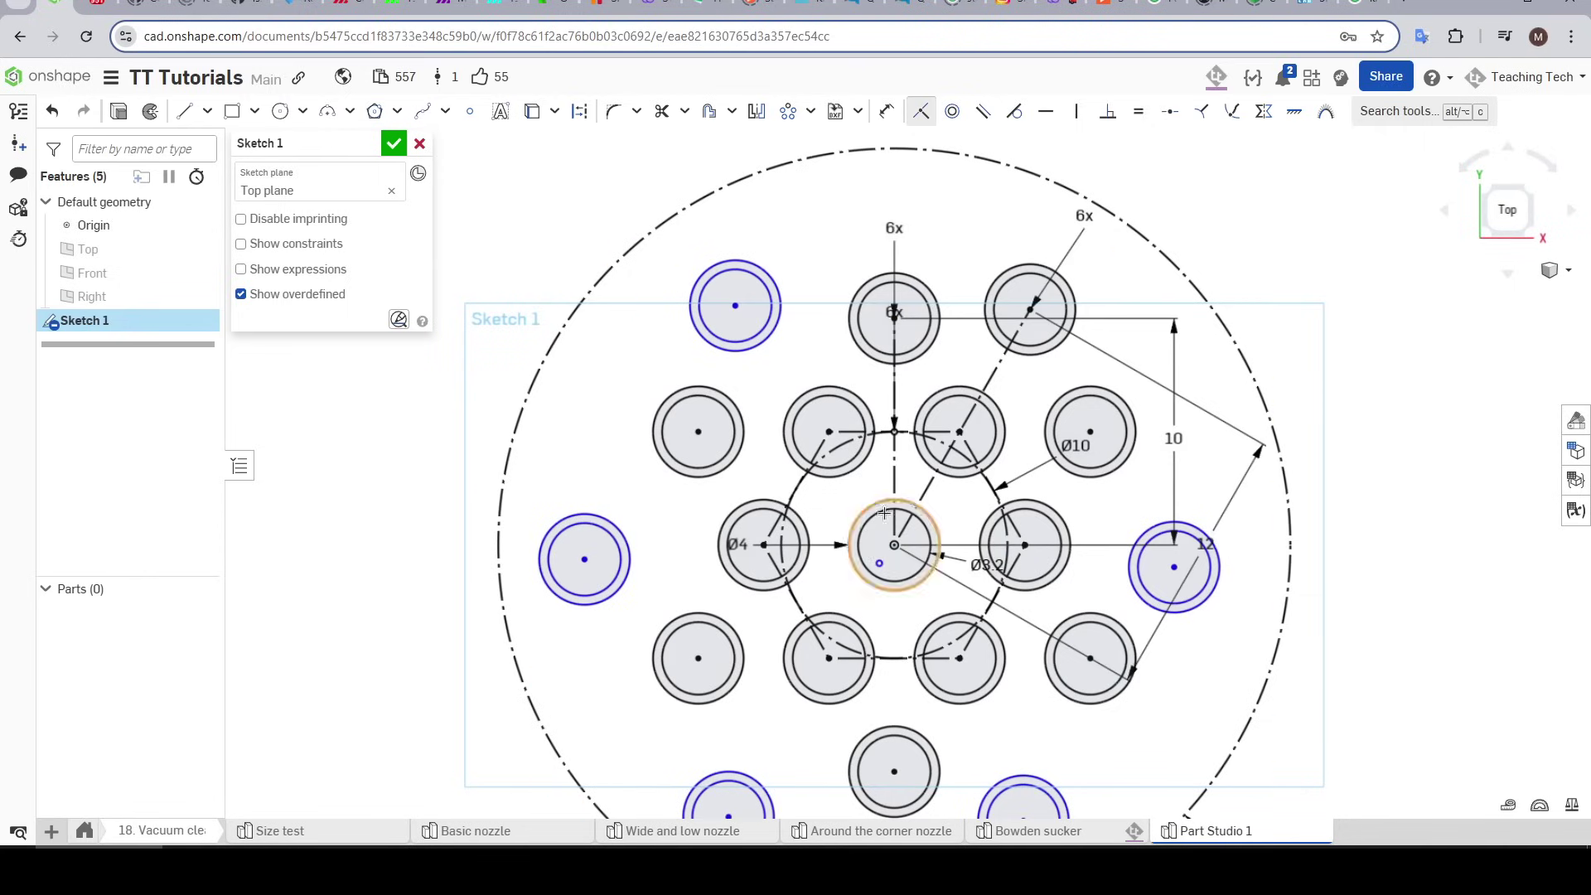
pyautogui.click(884, 514)
# Step: Draw a steep construction line about 15.7 mm long from the origin between the two upper circle pairs, with two concentric circles on its outer end
pyautogui.press('q')
pyautogui.press('l')
pyautogui.click(894, 544)
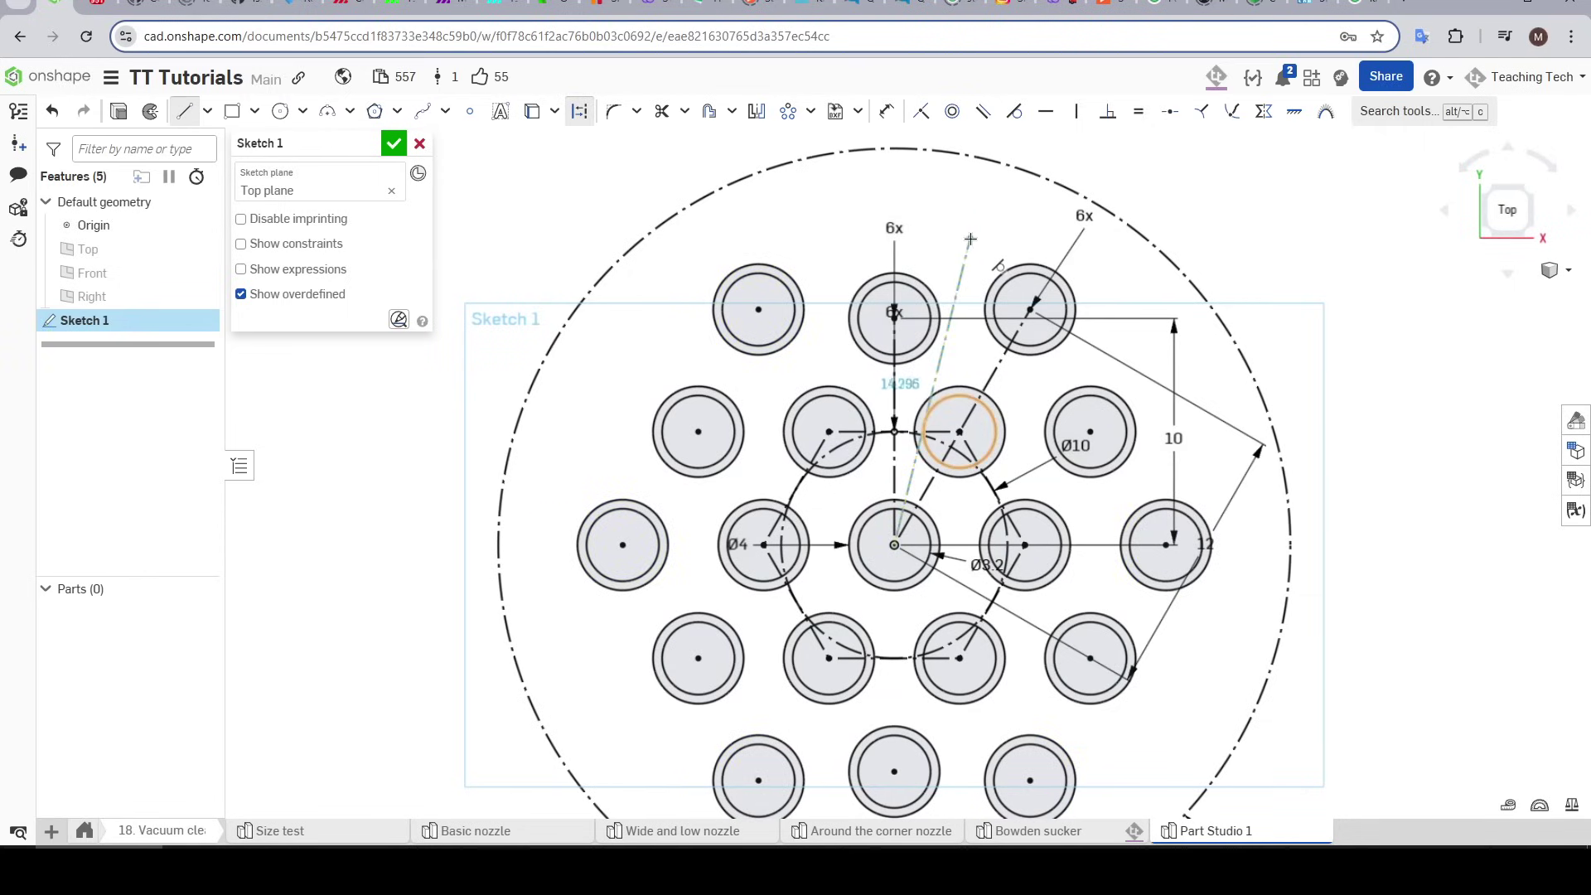
pyautogui.click(997, 205)
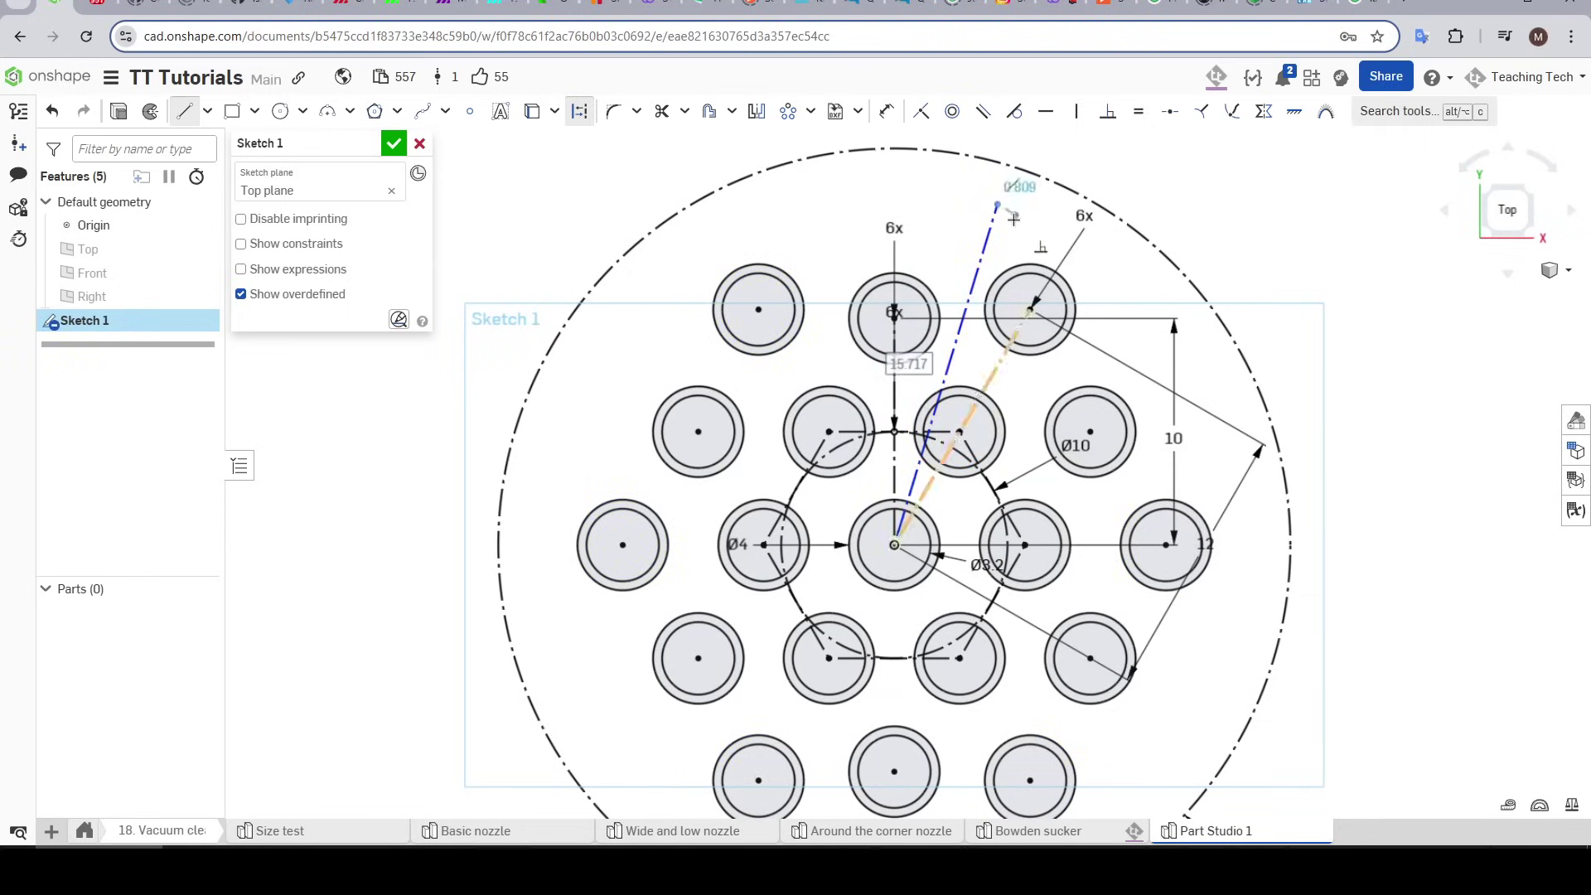
pyautogui.press('Escape')
pyautogui.click(997, 204)
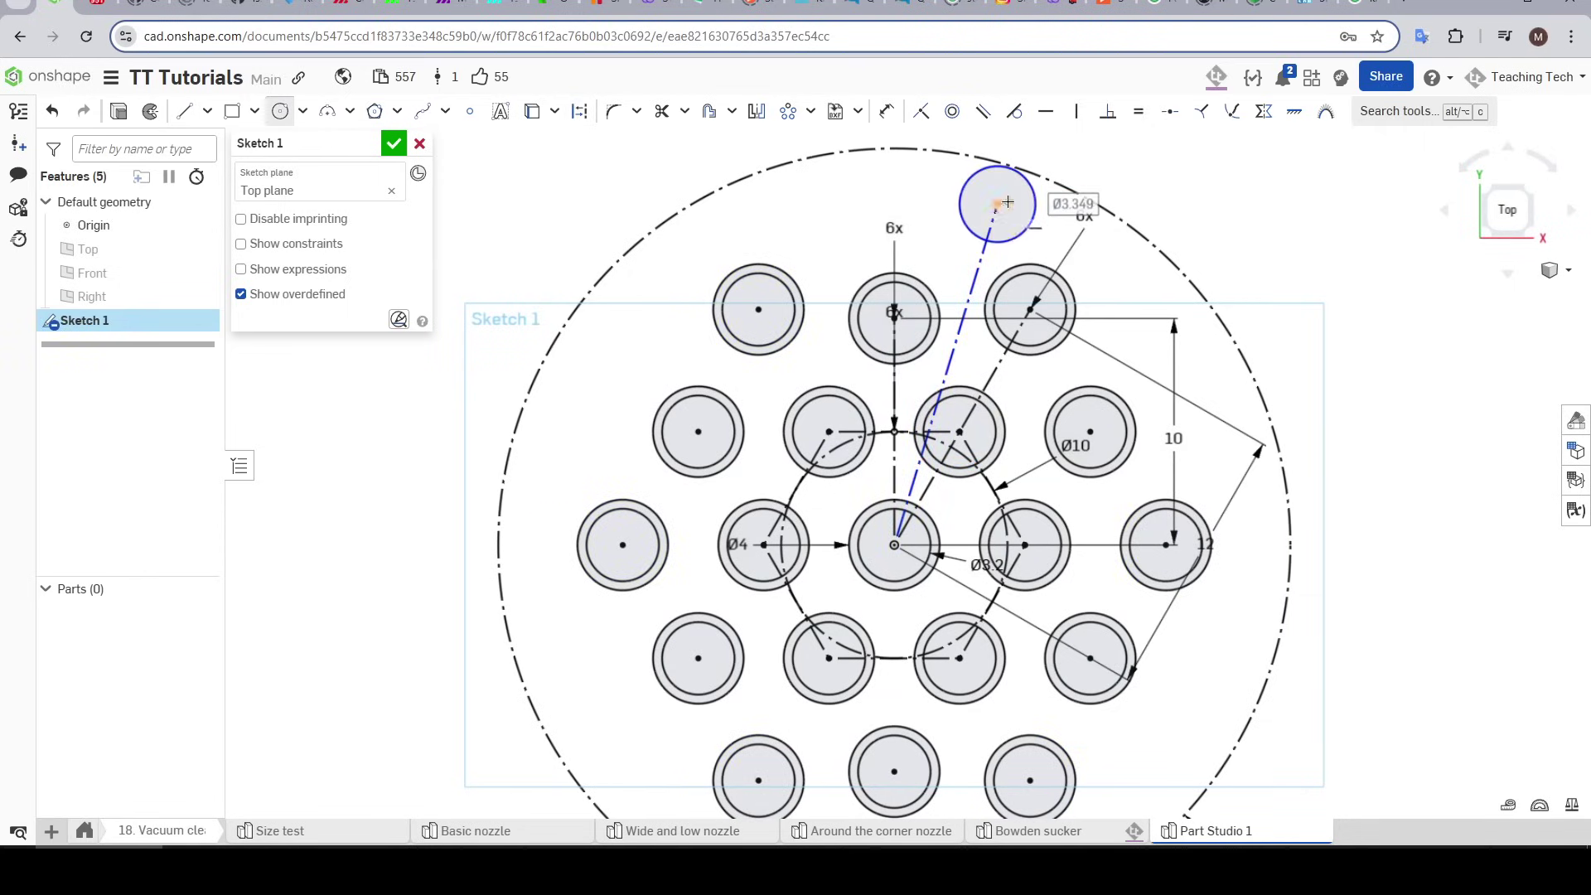
pyautogui.click(980, 210)
# Step: Make the two new end circles equal to the outer and inner circles of the neighbouring pair
pyautogui.press('e')
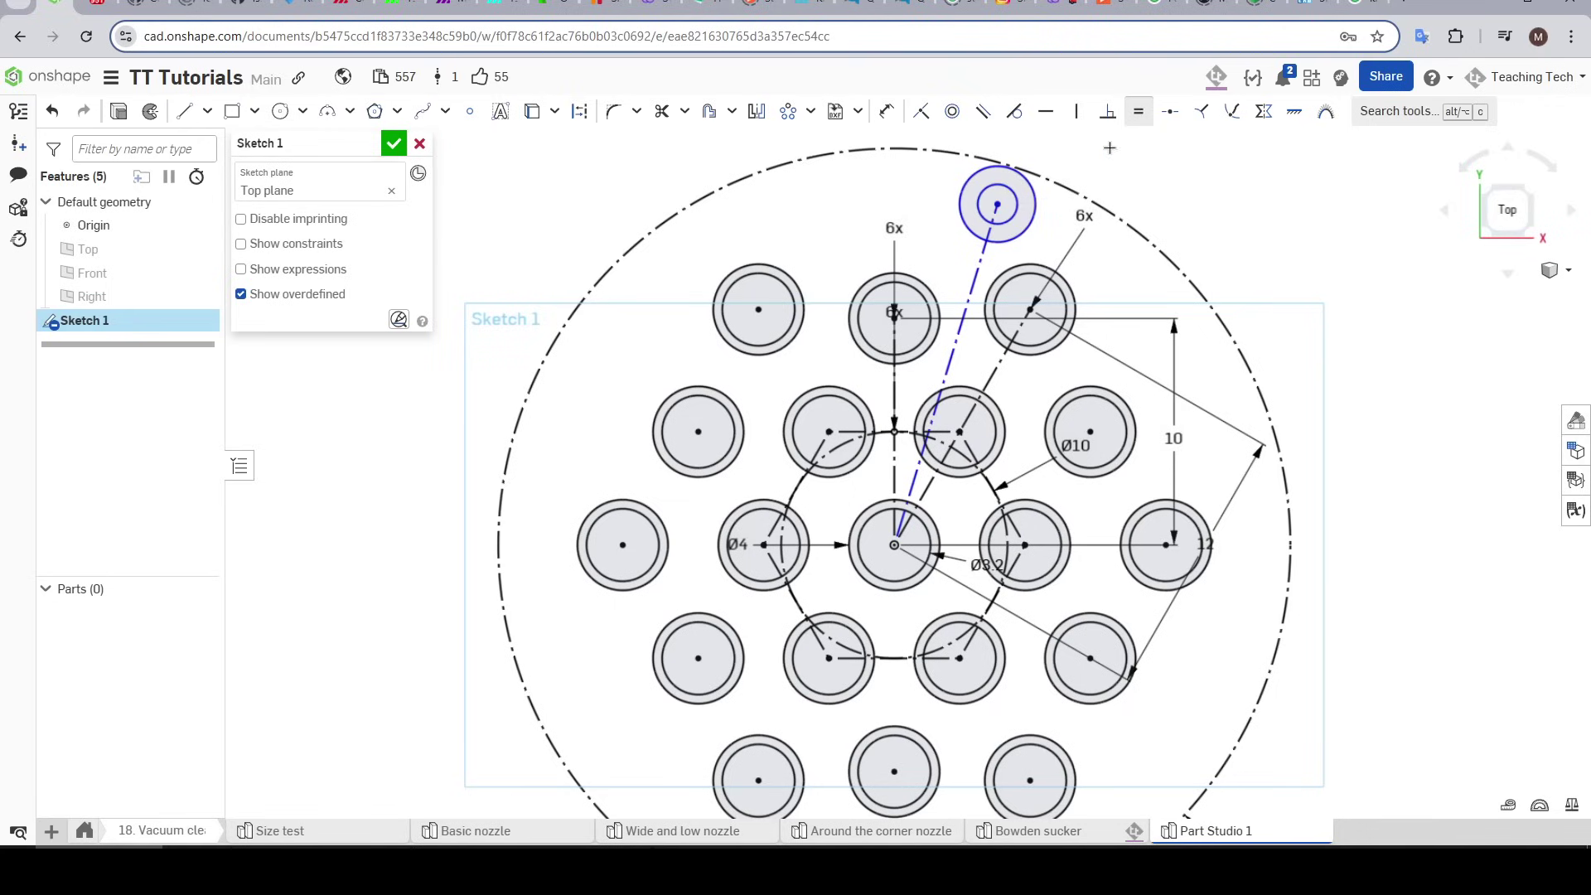
pyautogui.click(980, 209)
pyautogui.click(1040, 271)
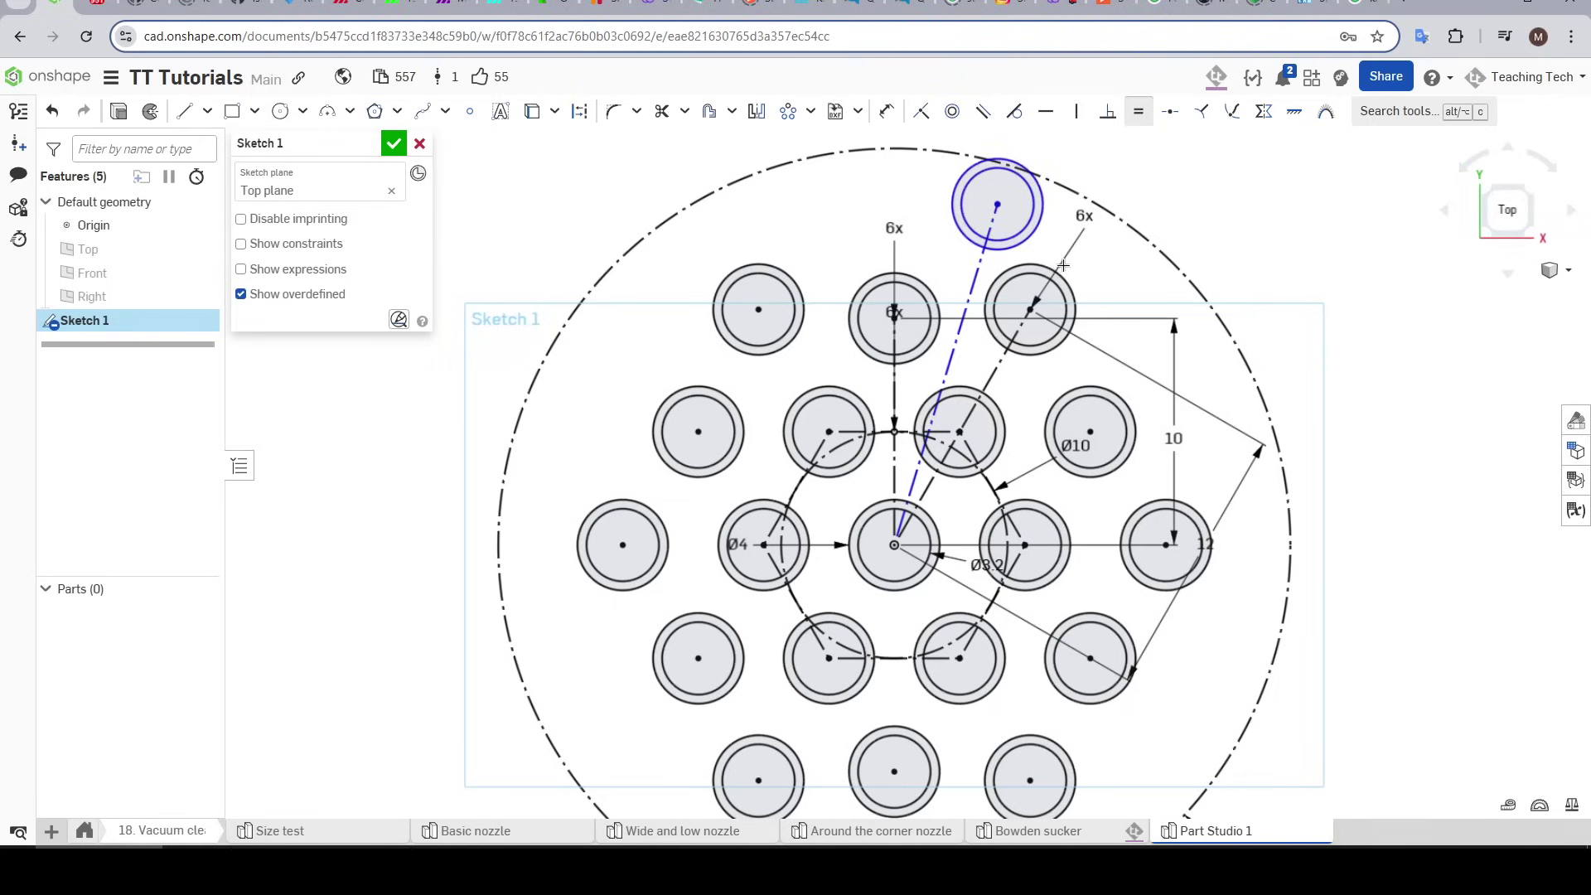
# Step: Mirror the steep construction line and its two end circles about the vertical construction line
pyautogui.click(756, 111)
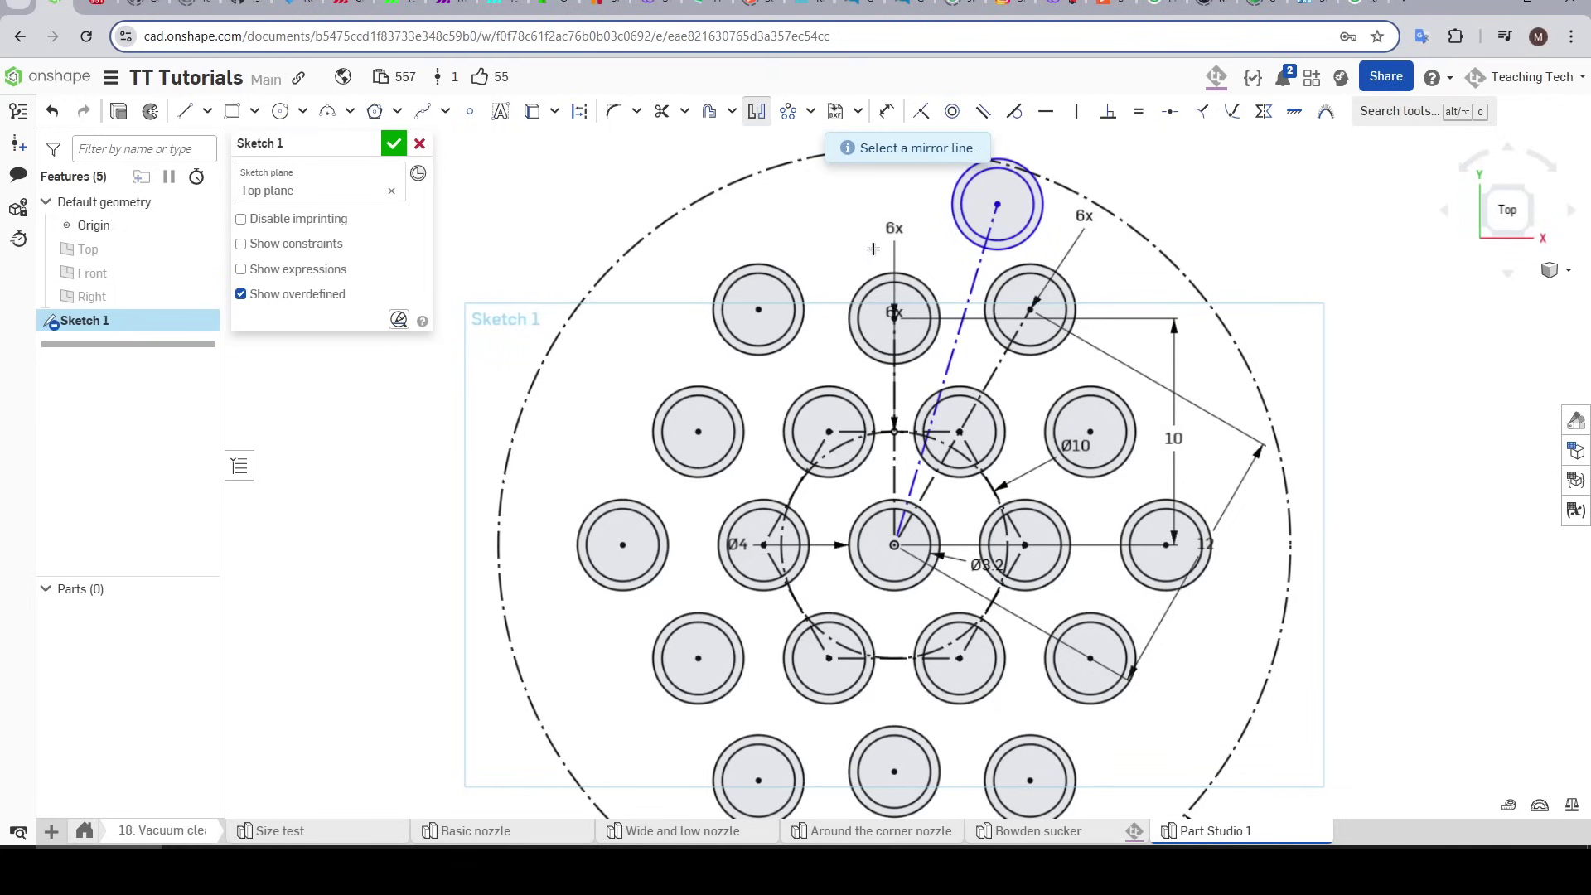
pyautogui.click(897, 362)
pyautogui.click(1004, 202)
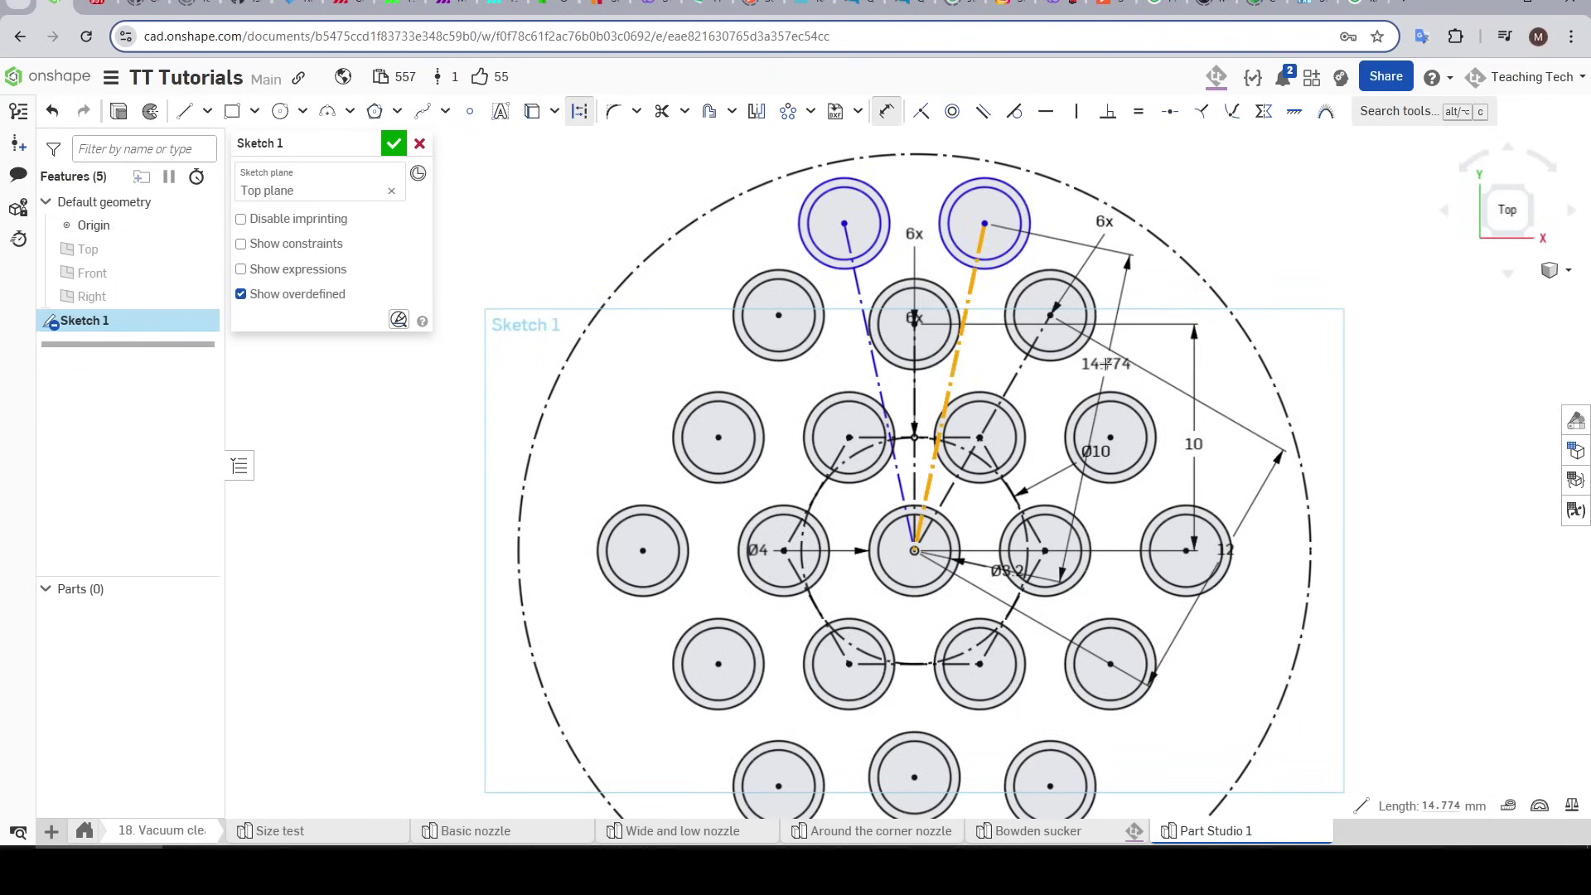
# Step: Dimension the steep construction line to 15 mm and the angle between it and its mirrored copy to 24°
pyautogui.click(1350, 441)
pyautogui.write('15')
pyautogui.press('Return')
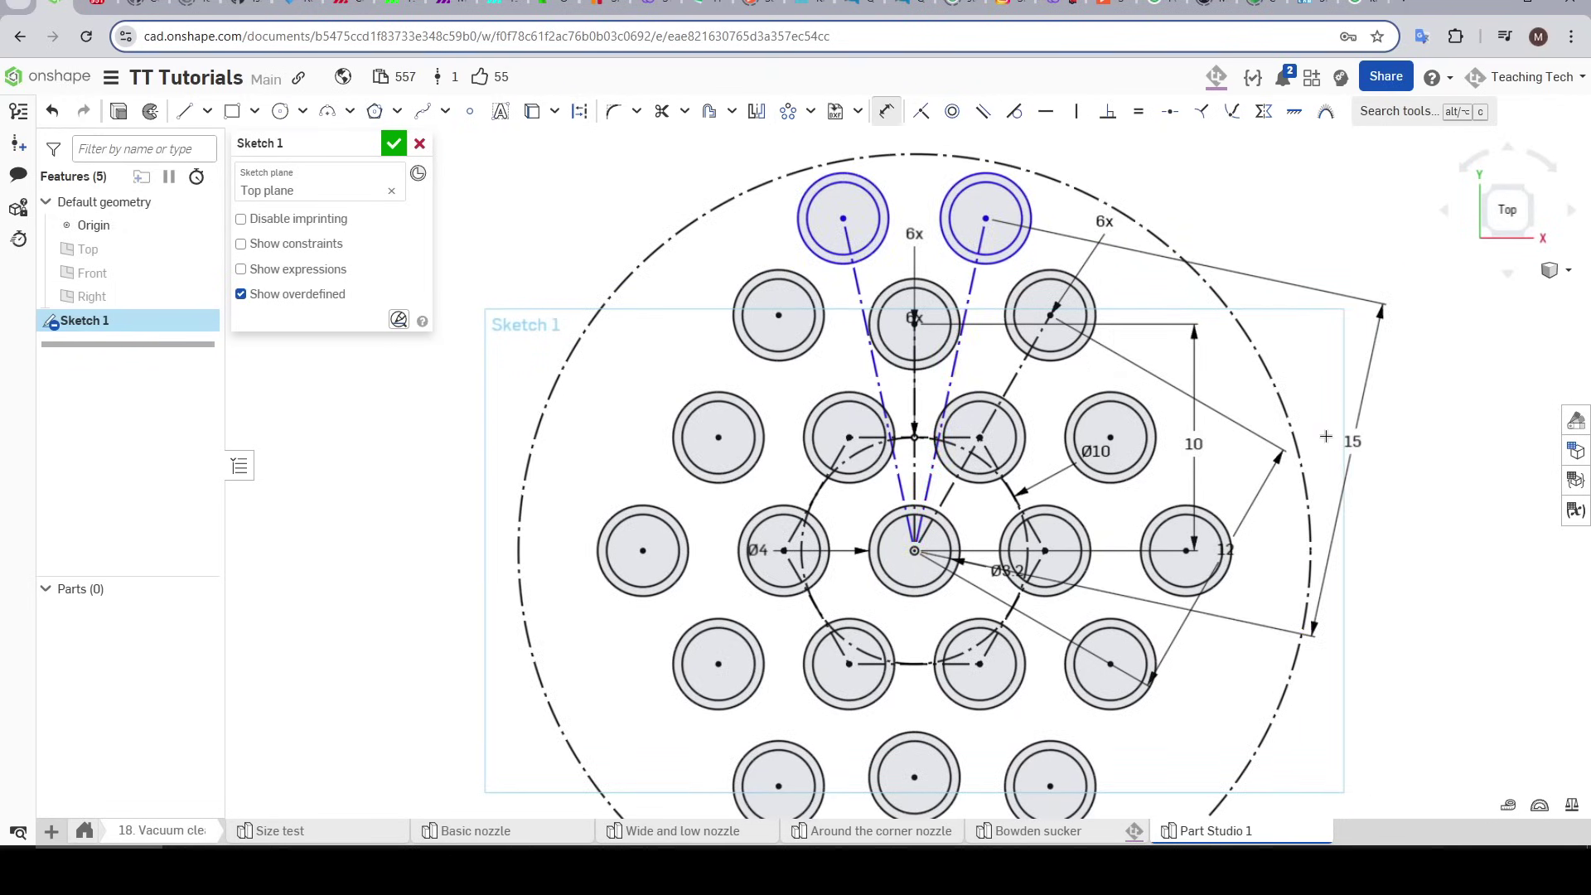
pyautogui.click(968, 267)
pyautogui.click(1048, 248)
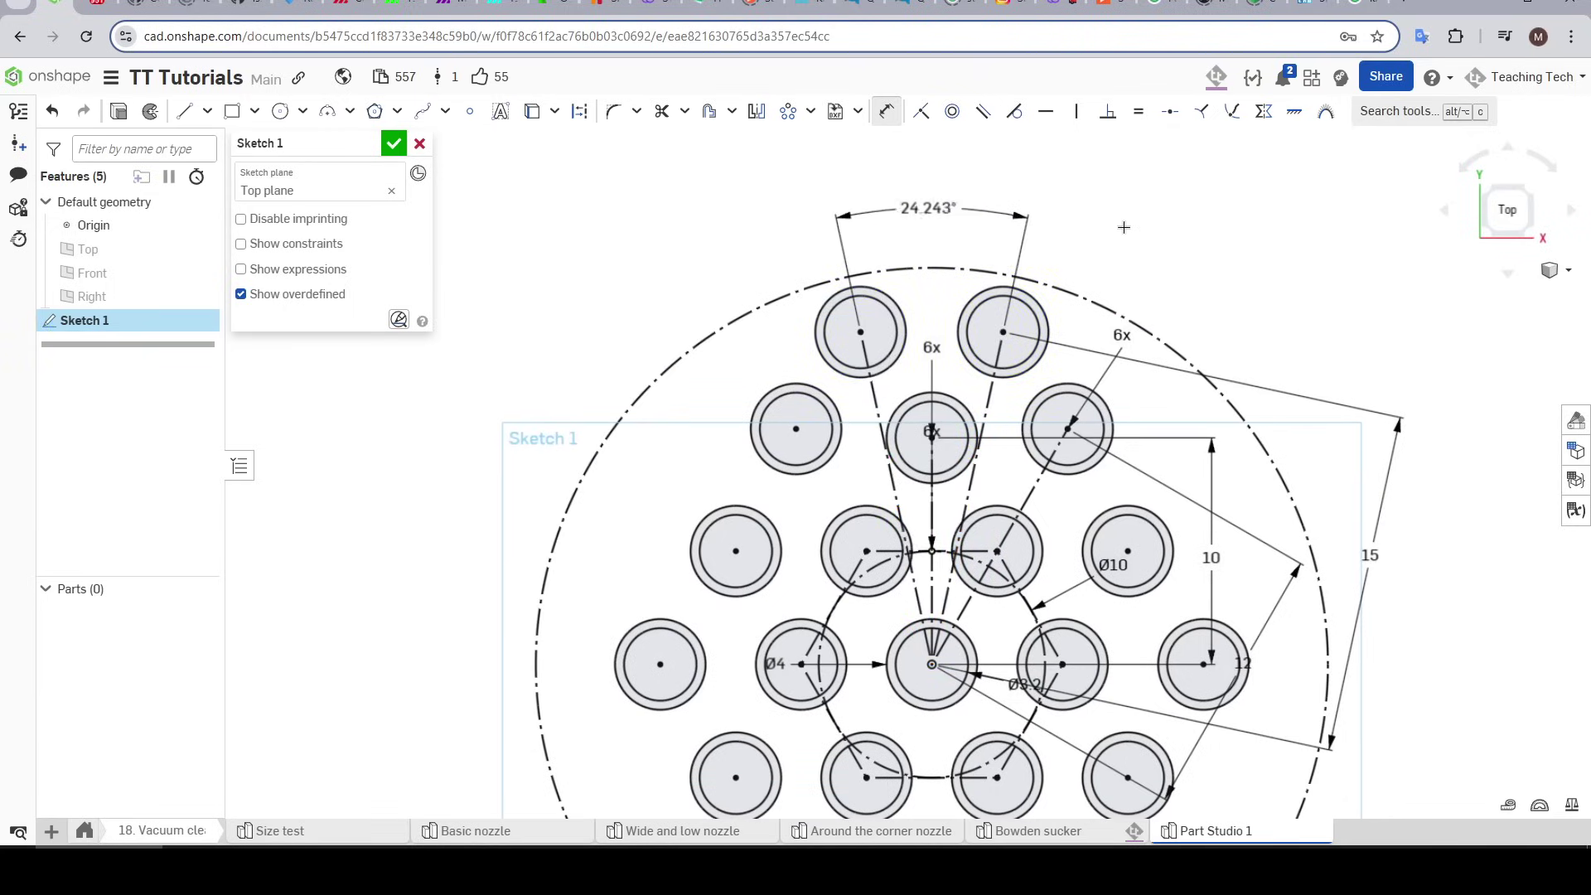
pyautogui.write('24.243')
pyautogui.press('Return')
# Step: Circular-pattern the two mirrored circle pairs with 6 instances and constrain the pattern centre to the origin
pyautogui.scroll(-3, 1077, 207)
pyautogui.click(787, 111)
pyautogui.click(885, 257)
pyautogui.click(966, 247)
pyautogui.click(735, 196)
pyautogui.write('6x')
pyautogui.press('Return')
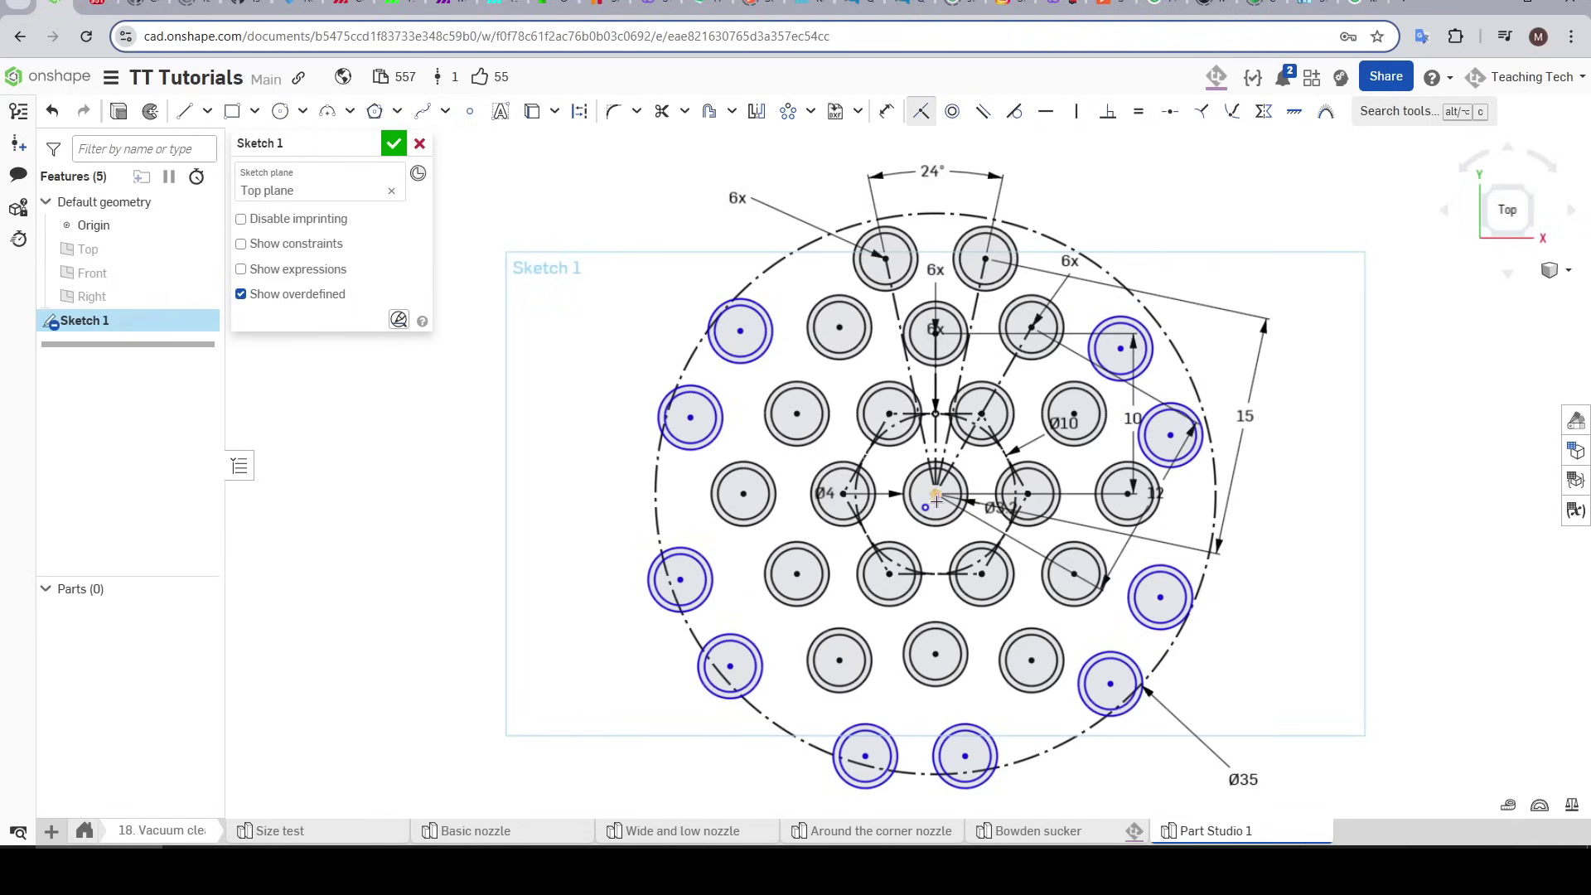
pyautogui.press('Escape')
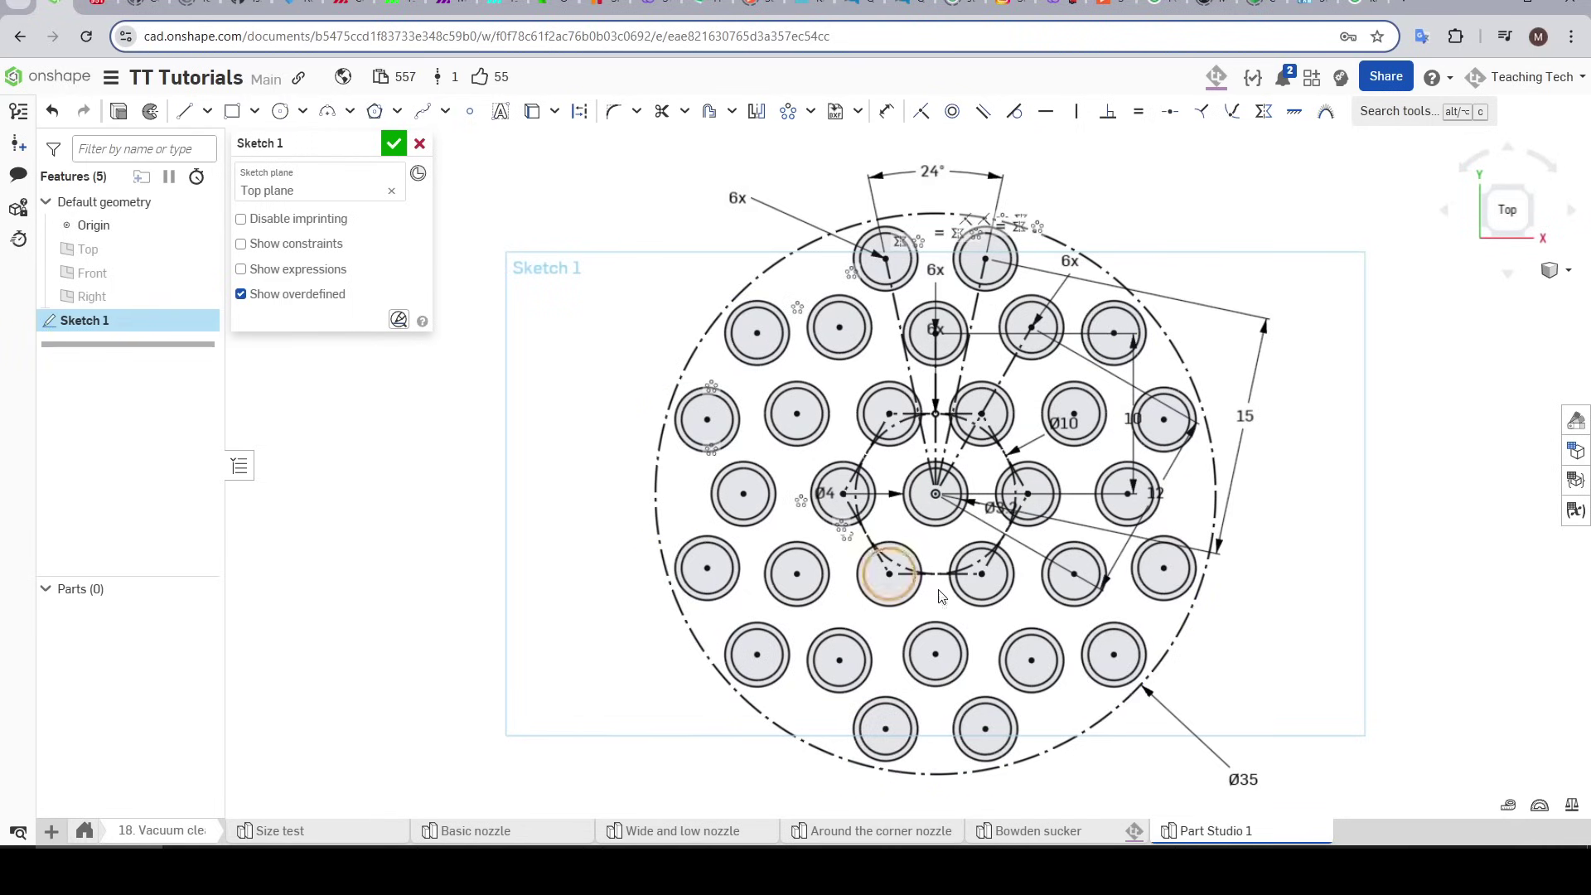
# Step: Draw a circle about 38 mm in diameter centred on the origin, enclosing all the tube circles
pyautogui.press('c')
pyautogui.click(935, 494)
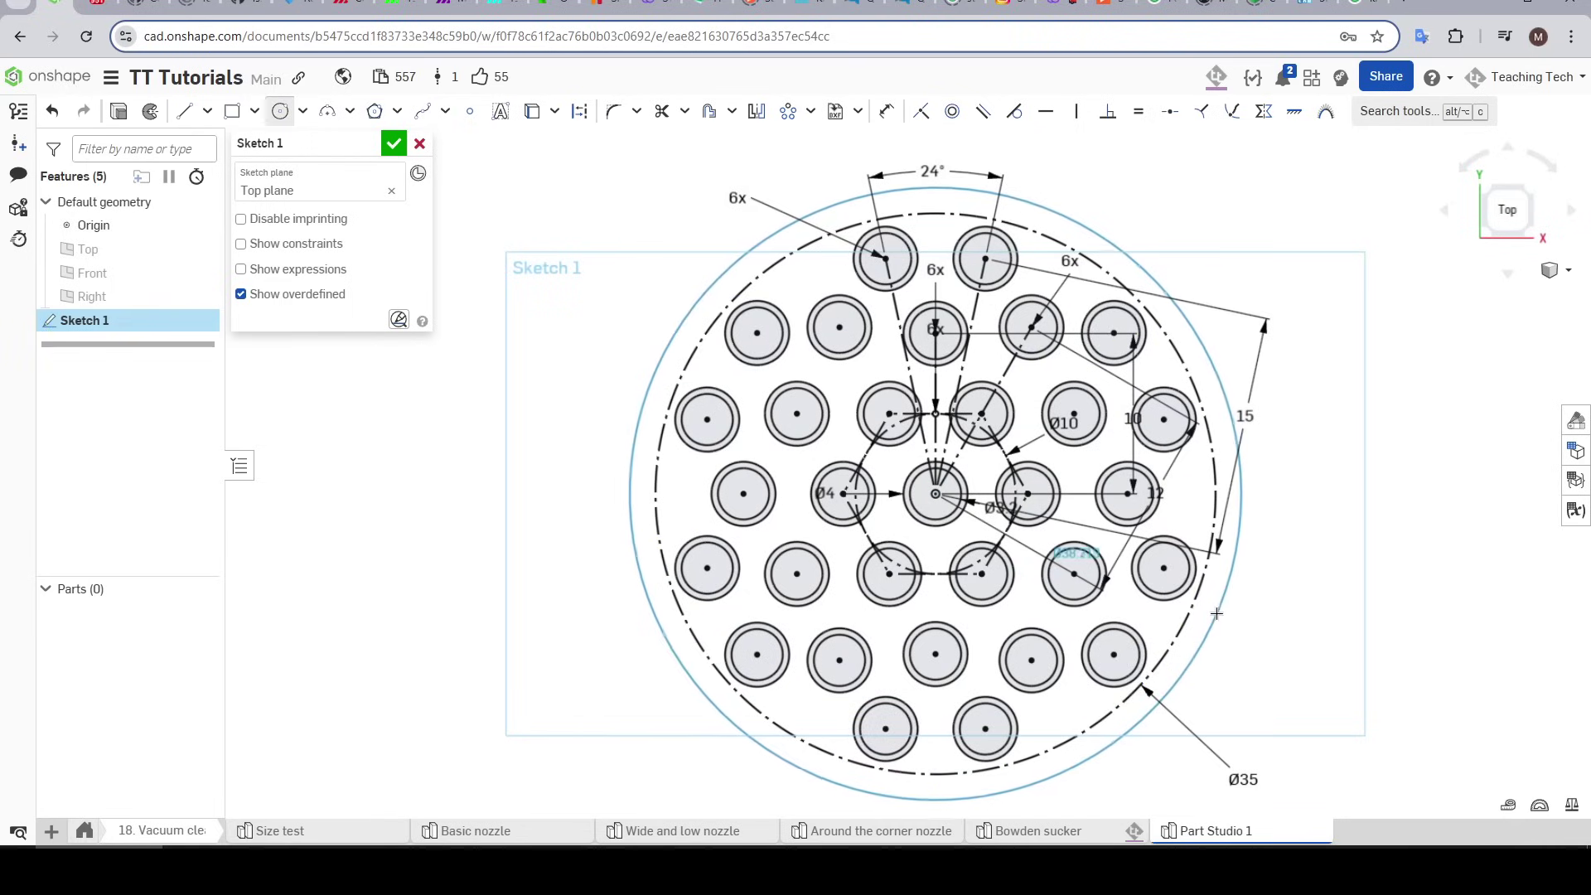
pyautogui.click(1215, 613)
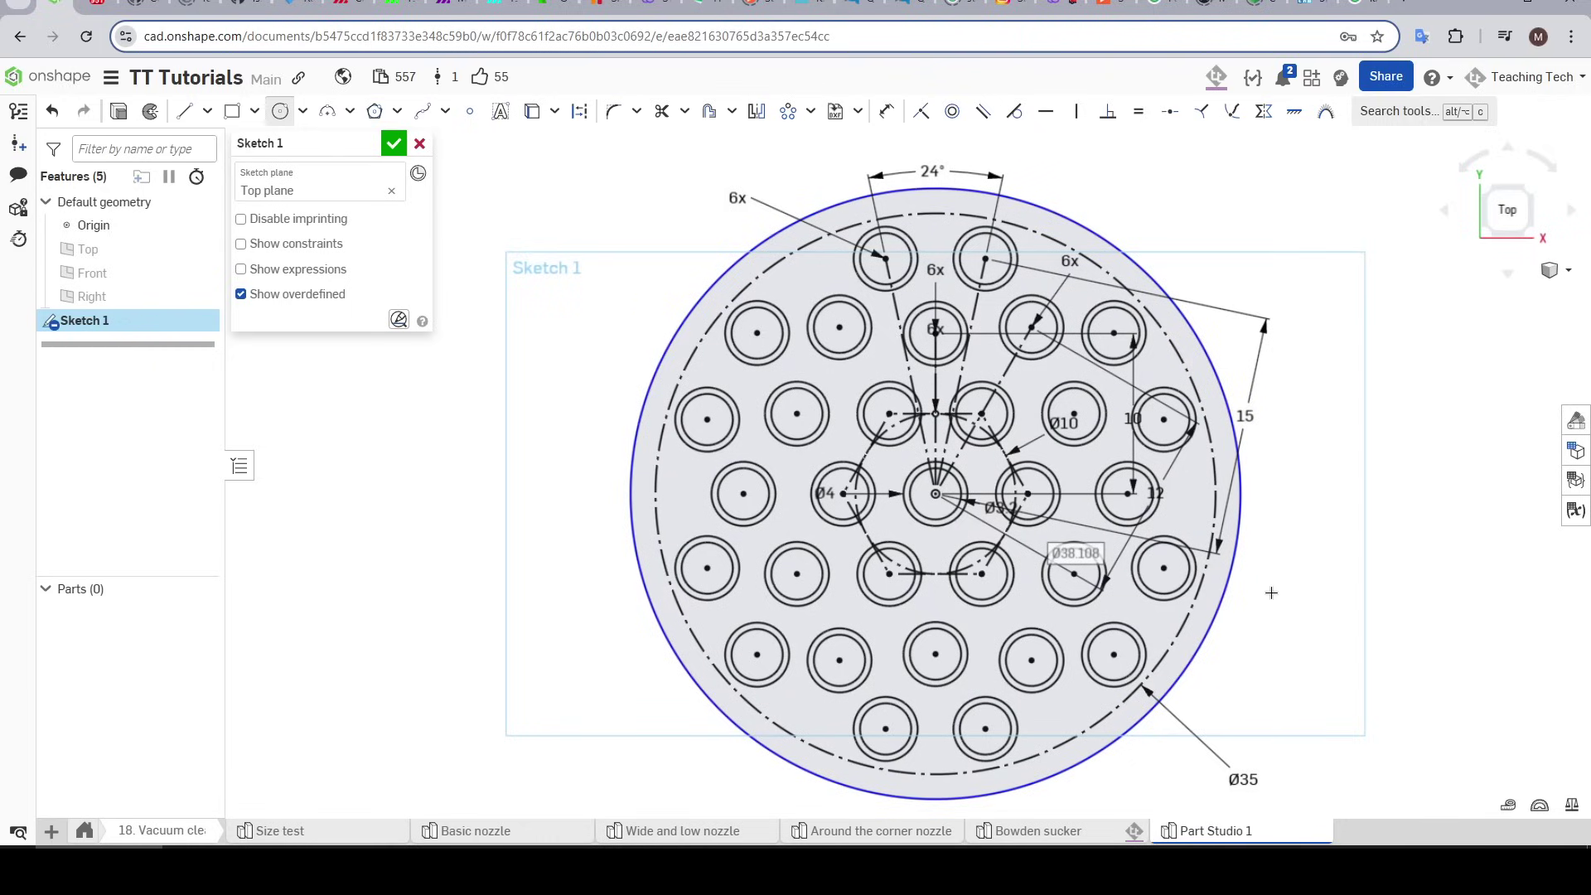
pyautogui.write('42')
pyautogui.press('Return')
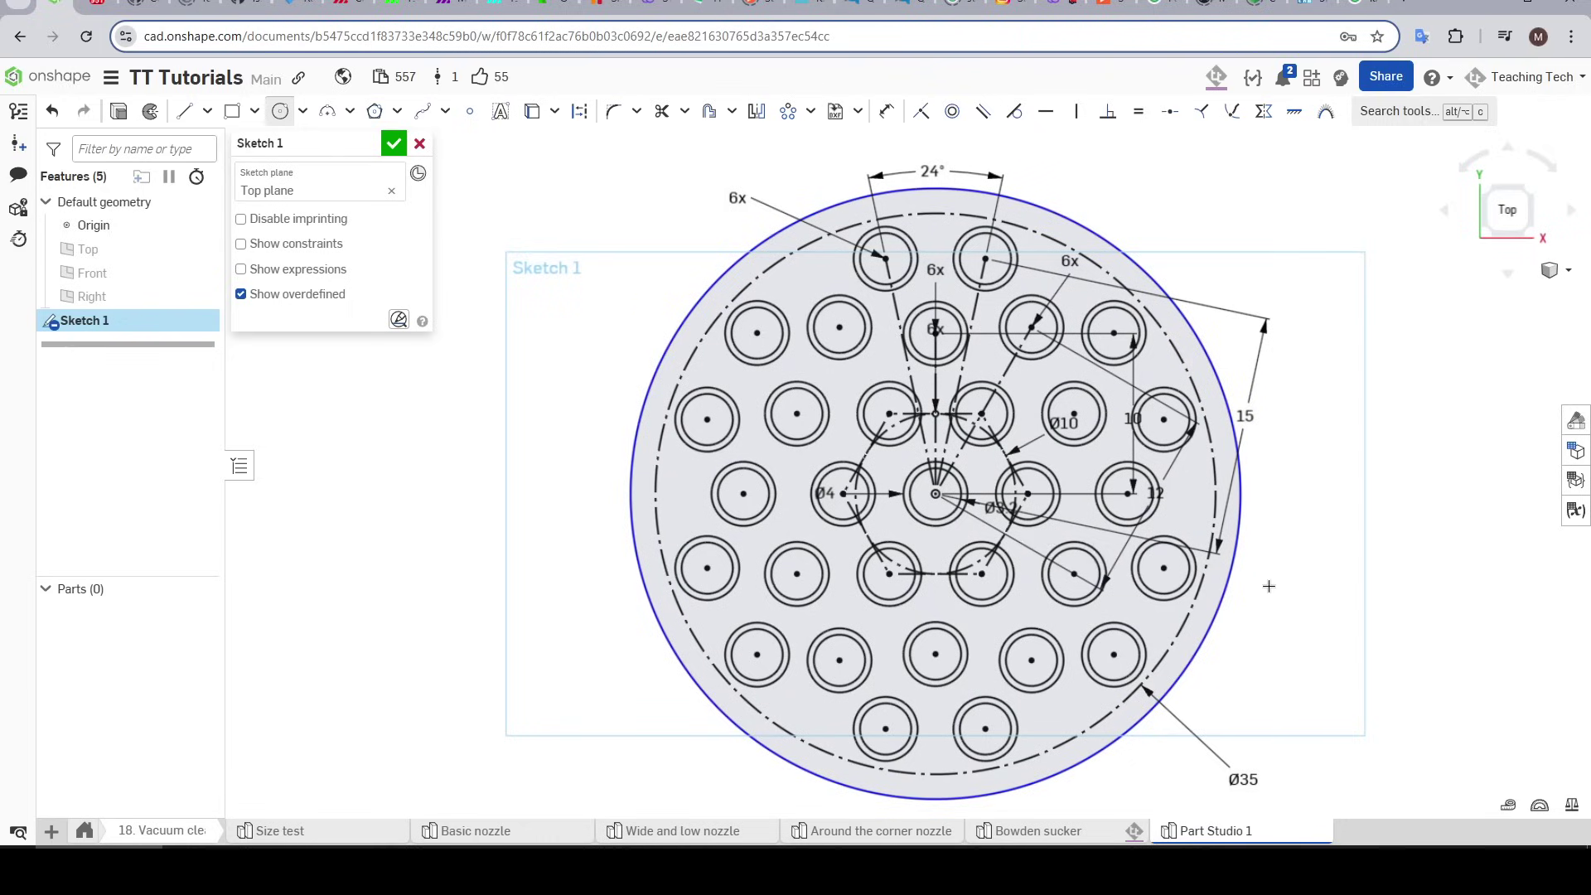
# Step: Extrude the large circle's region around the small circle pairs as a new solid, leaving the tube openings empty
pyautogui.hotkey('shift', 'e')
pyautogui.scroll(5, 892, 315)
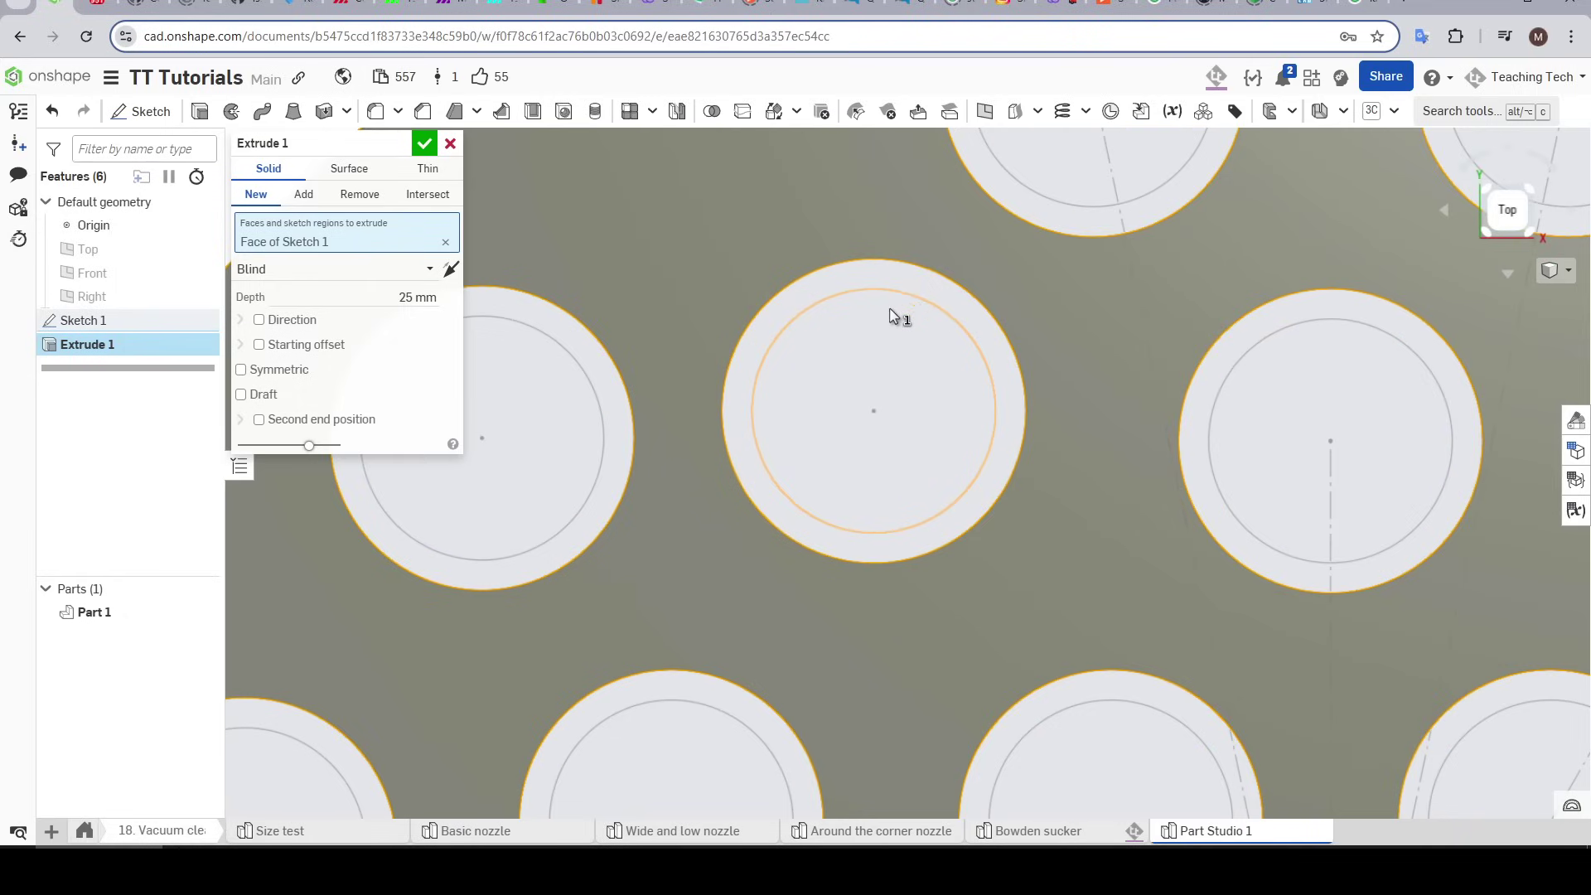
pyautogui.click(909, 284)
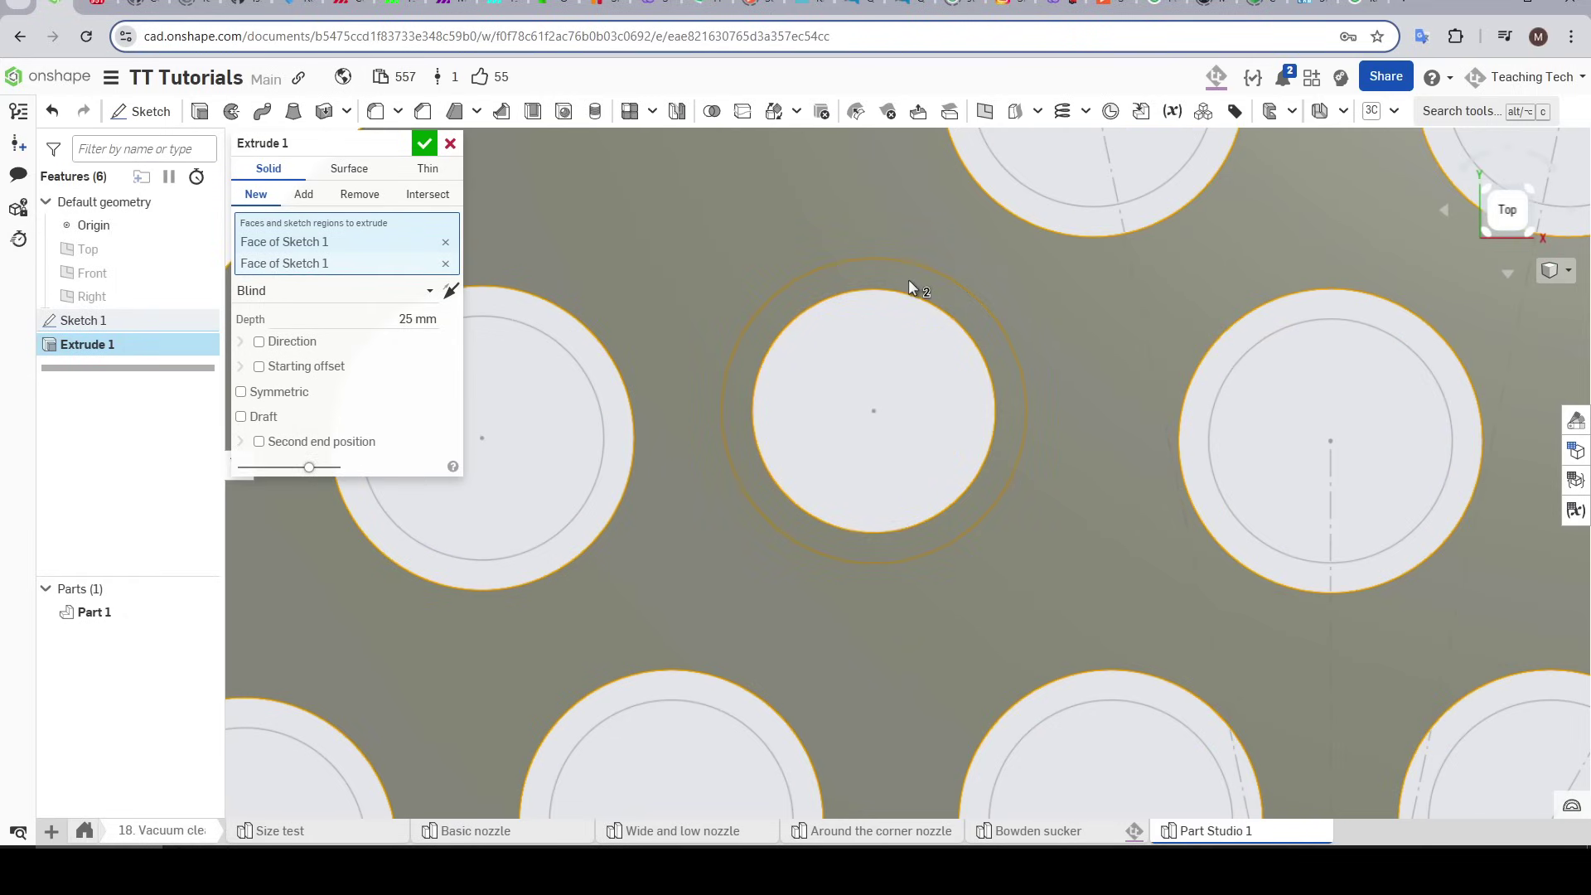
pyautogui.click(908, 280)
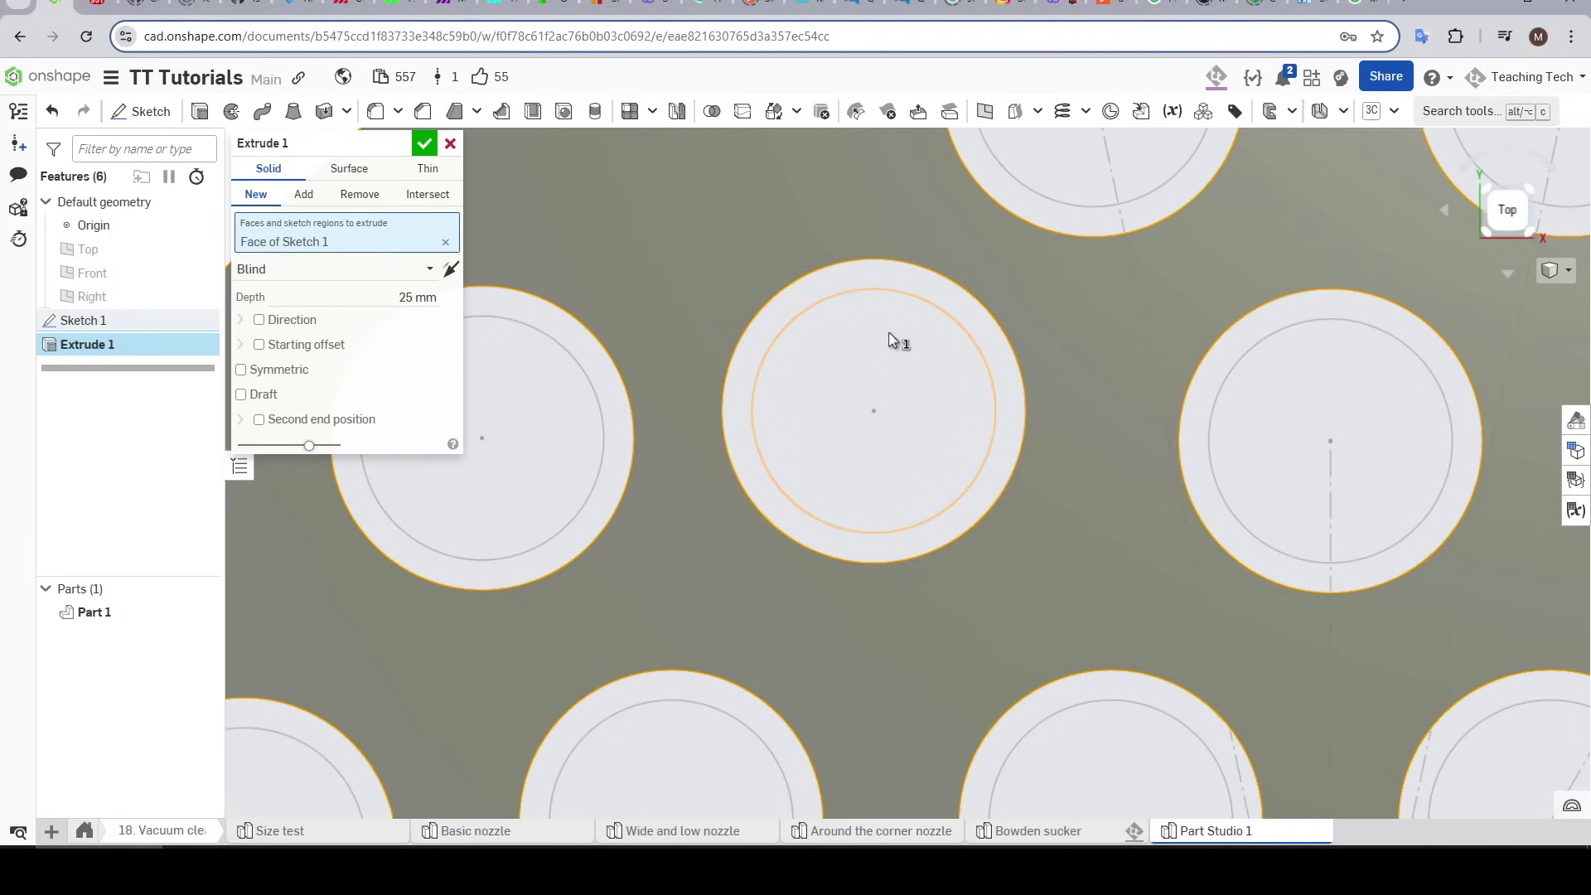
pyautogui.scroll(-5, 873, 358)
pyautogui.moveTo(870, 364); pyautogui.dragTo(853, 437, button='right')
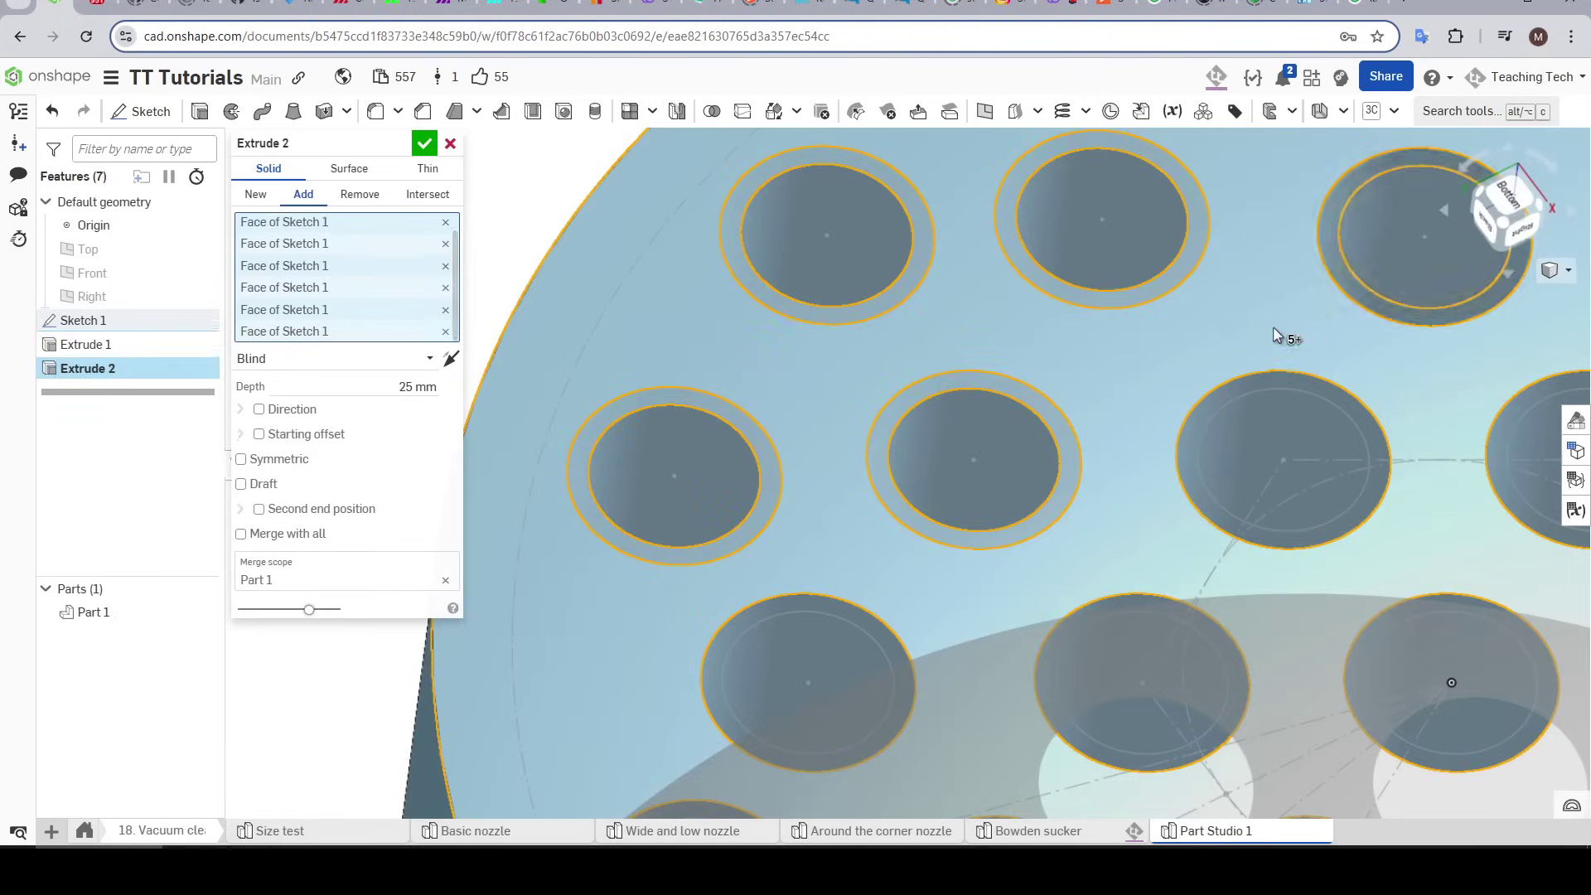
# Step: Include the remaining narrow rings between the paired tube circles in the second, additive extrusion
pyautogui.click(1282, 458)
pyautogui.click(1141, 681)
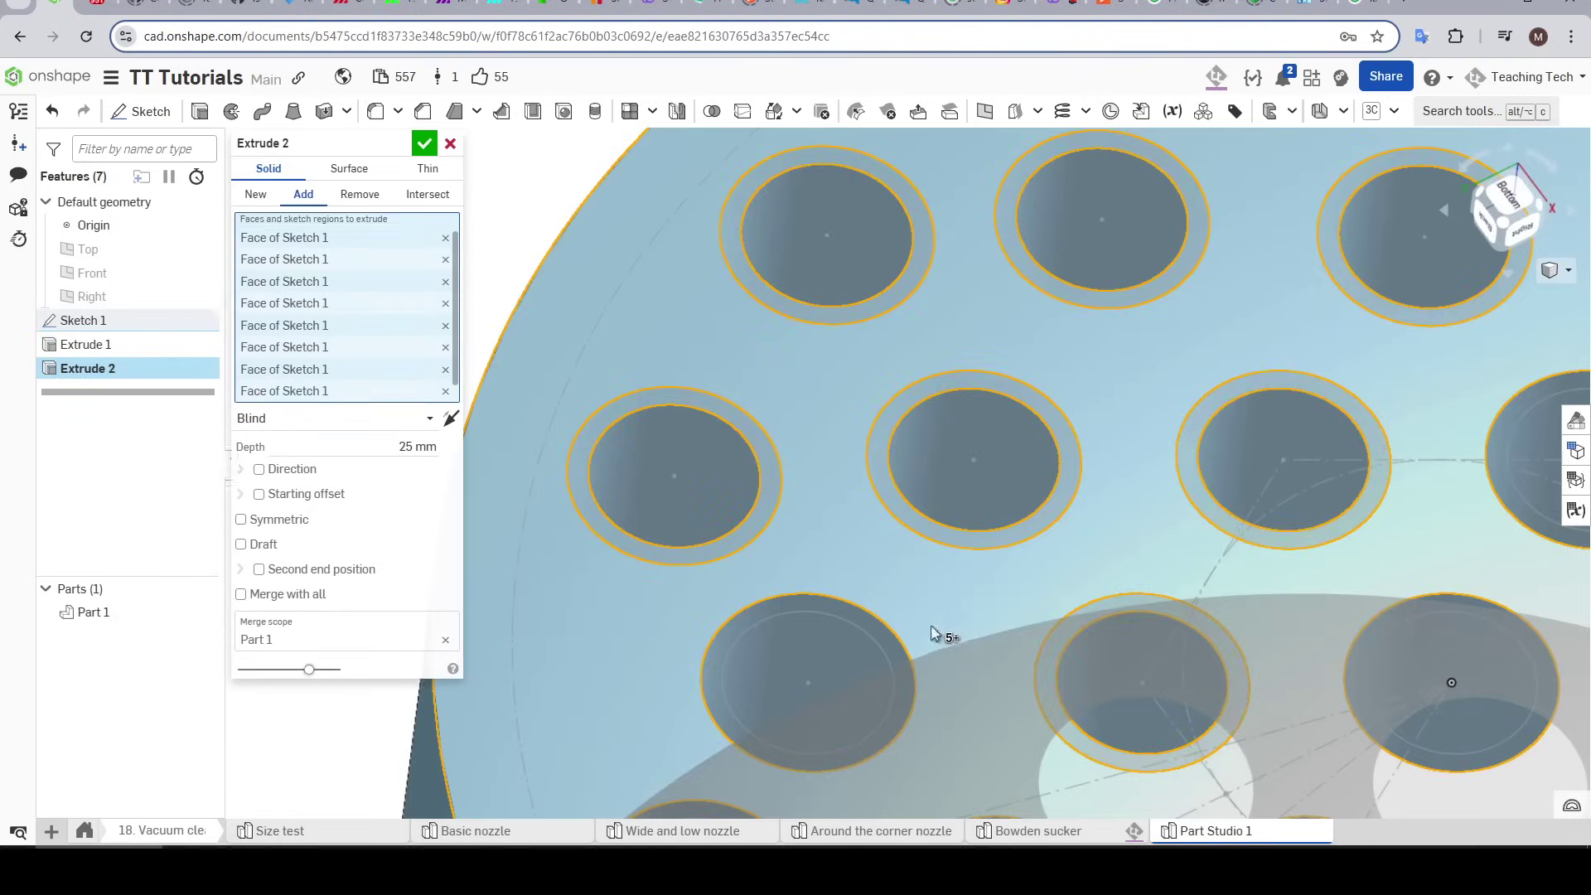
pyautogui.click(807, 682)
pyautogui.scroll(-5, 885, 371)
pyautogui.scroll(5, 878, 505)
pyautogui.scroll(-5, 1095, 692)
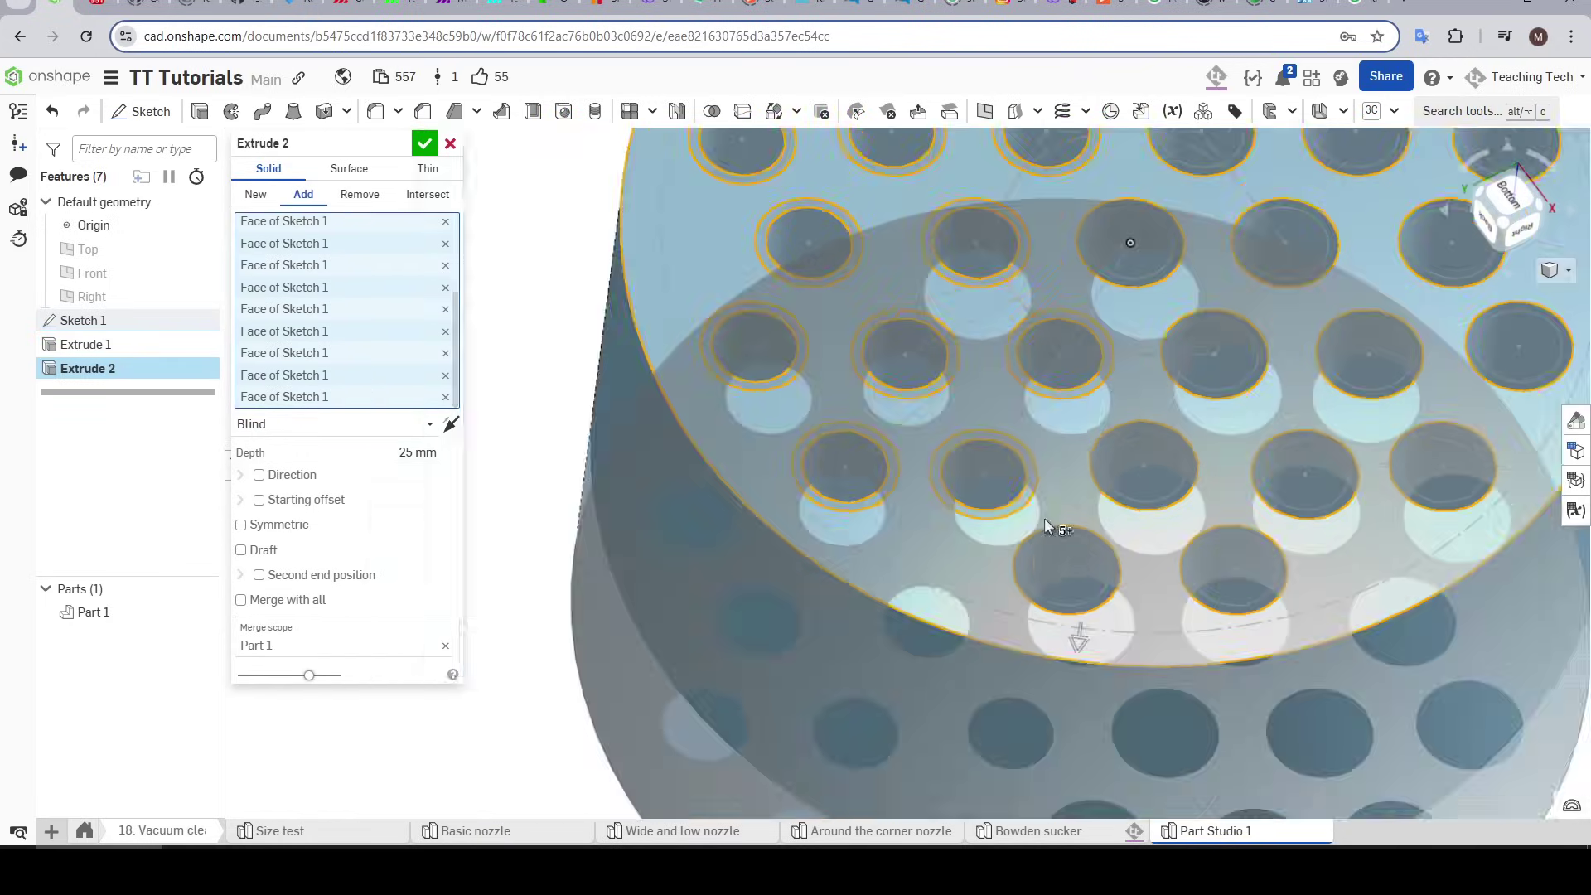
pyautogui.scroll(5, 1043, 518)
pyautogui.click(1402, 444)
pyautogui.scroll(-5, 1172, 411)
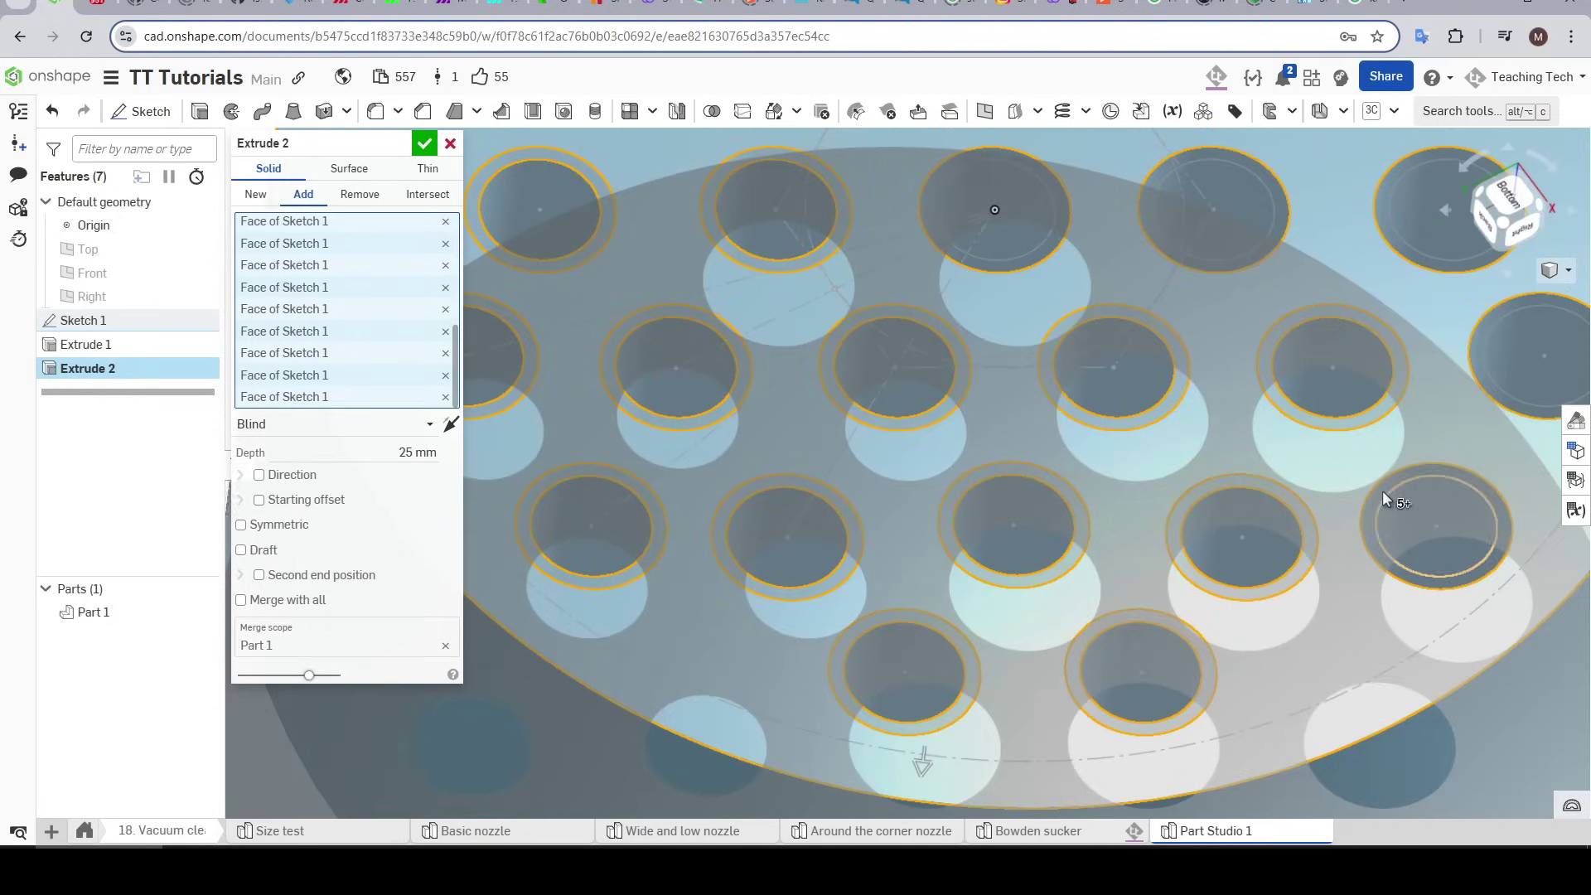
pyautogui.click(1309, 217)
pyautogui.scroll(3, 1097, 520)
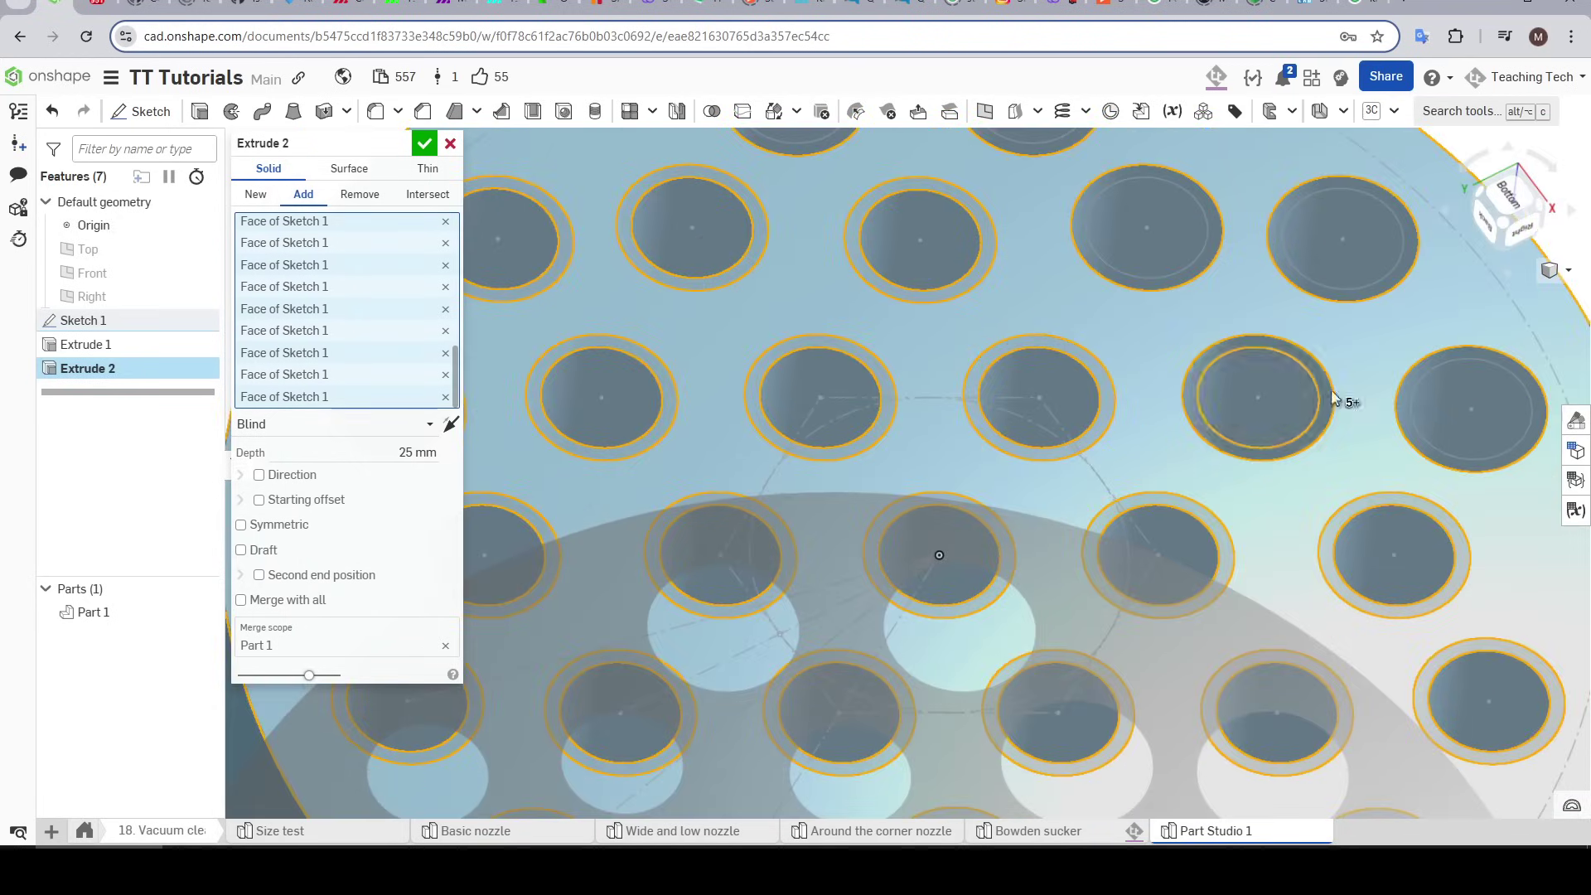
pyautogui.scroll(4, 1047, 454)
# Step: Reverse the second extrusion so it extends away from the existing body, and open its depth for editing
pyautogui.scroll(-5, 850, 352)
pyautogui.moveTo(1183, 401); pyautogui.dragTo(1179, 301, button='right')
pyautogui.click(452, 424)
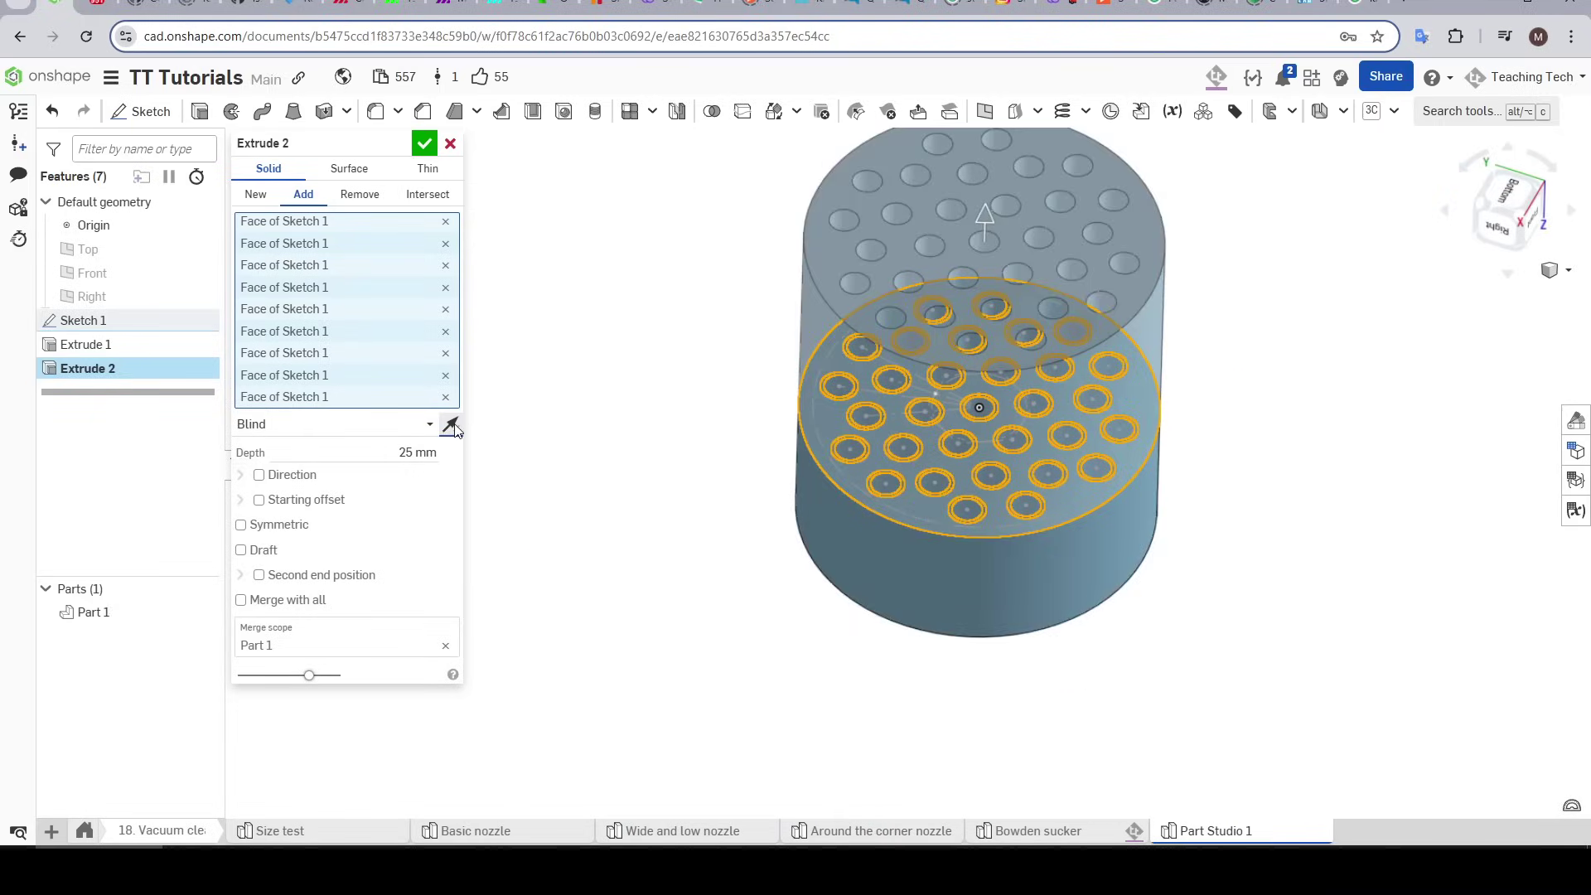
pyautogui.click(396, 452)
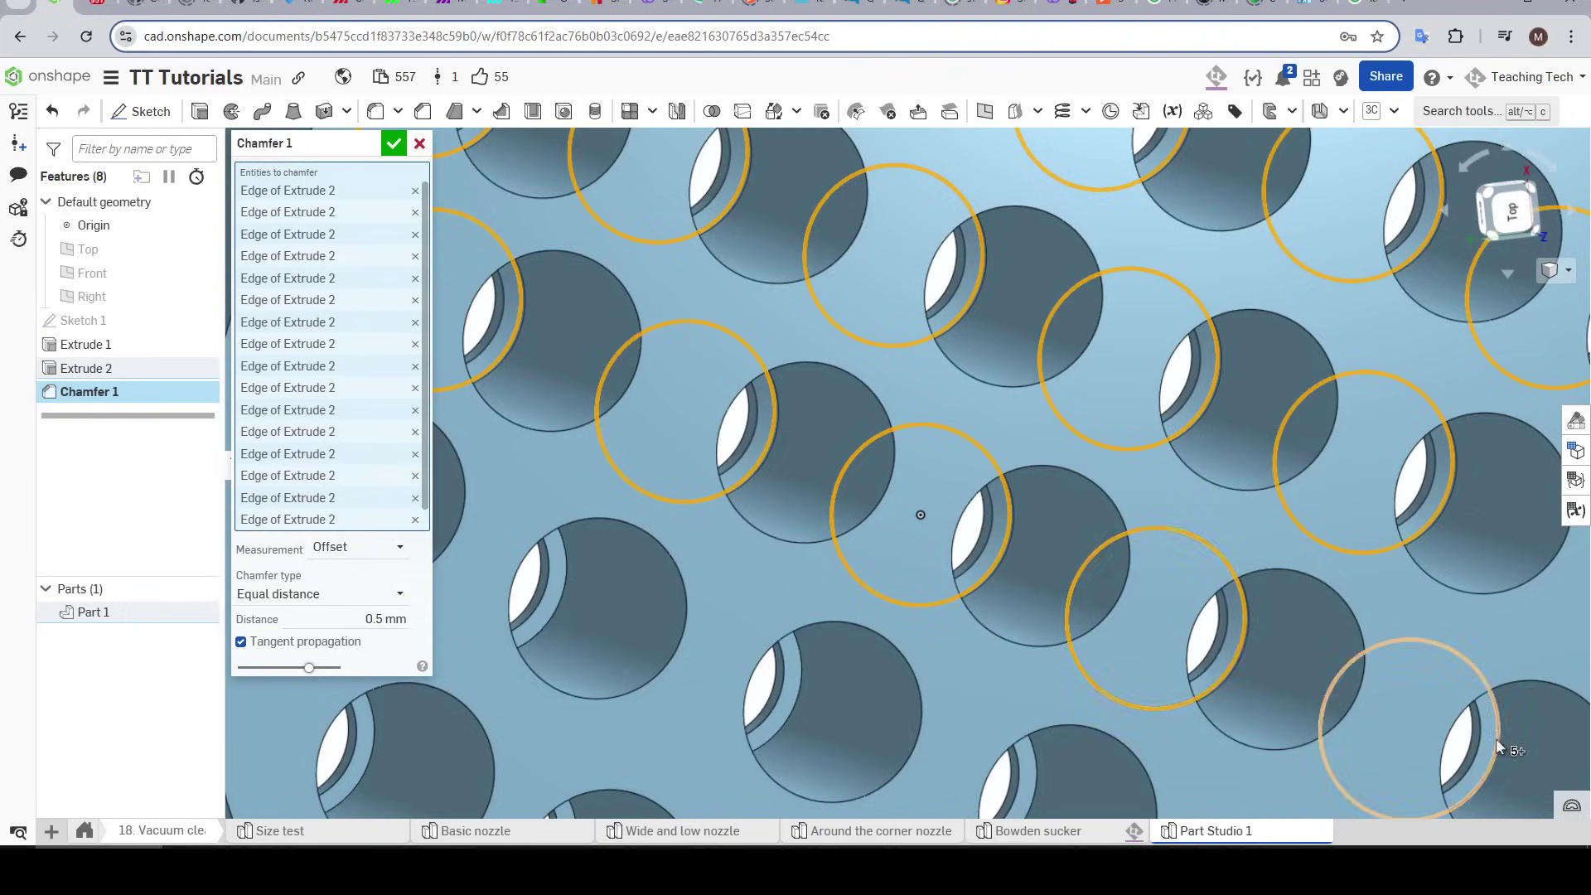
# Step: Chamfer the tube holes' circular edges from the second extrusion with an equal distance of 0.5 mm
pyautogui.moveTo(1143, 594); pyautogui.dragTo(1077, 614, button='middle')
pyautogui.moveTo(563, 414); pyautogui.dragTo(1071, 533, button='middle')
pyautogui.scroll(-2, 1033, 540)
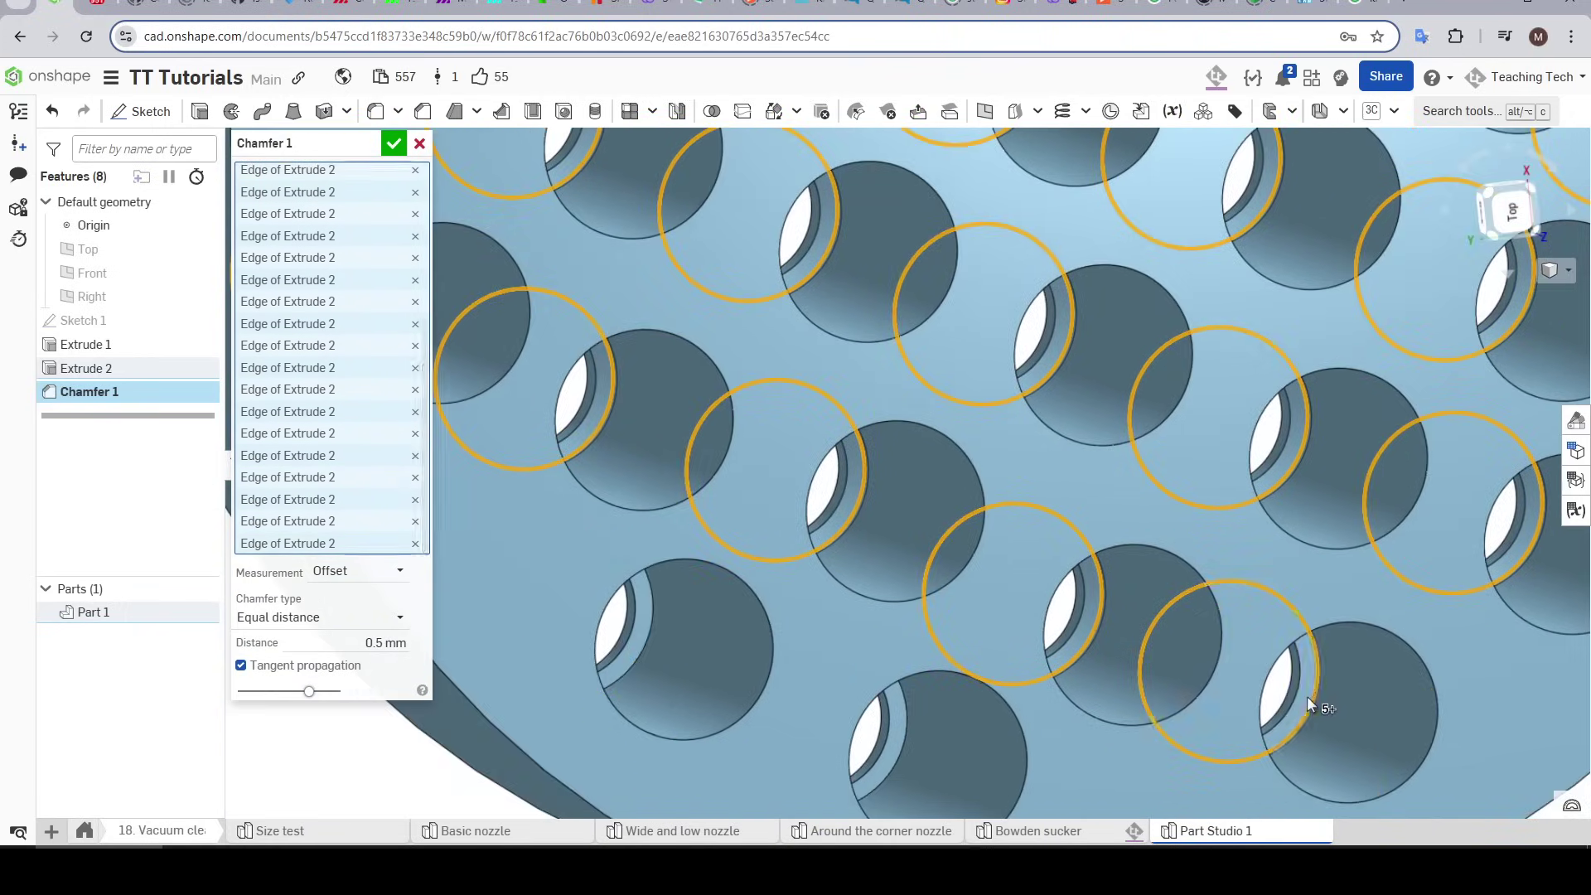
pyautogui.scroll(-5, 1088, 563)
pyautogui.moveTo(1088, 563); pyautogui.dragTo(1182, 624, button='right')
pyautogui.press('Return')
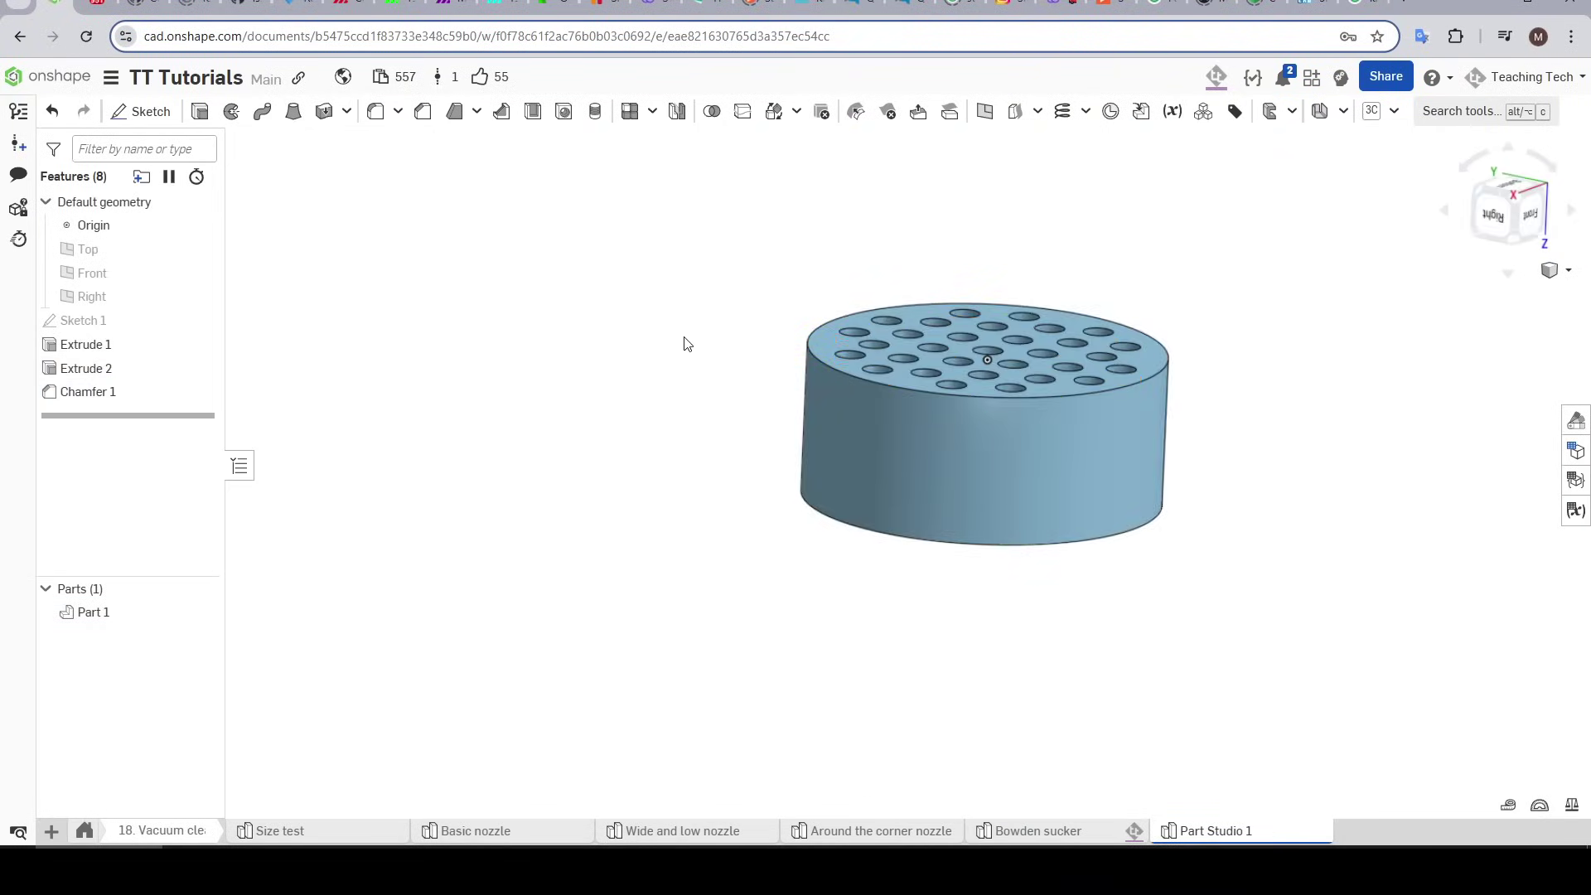
pyautogui.moveTo(685, 345); pyautogui.dragTo(618, 476, button='right')
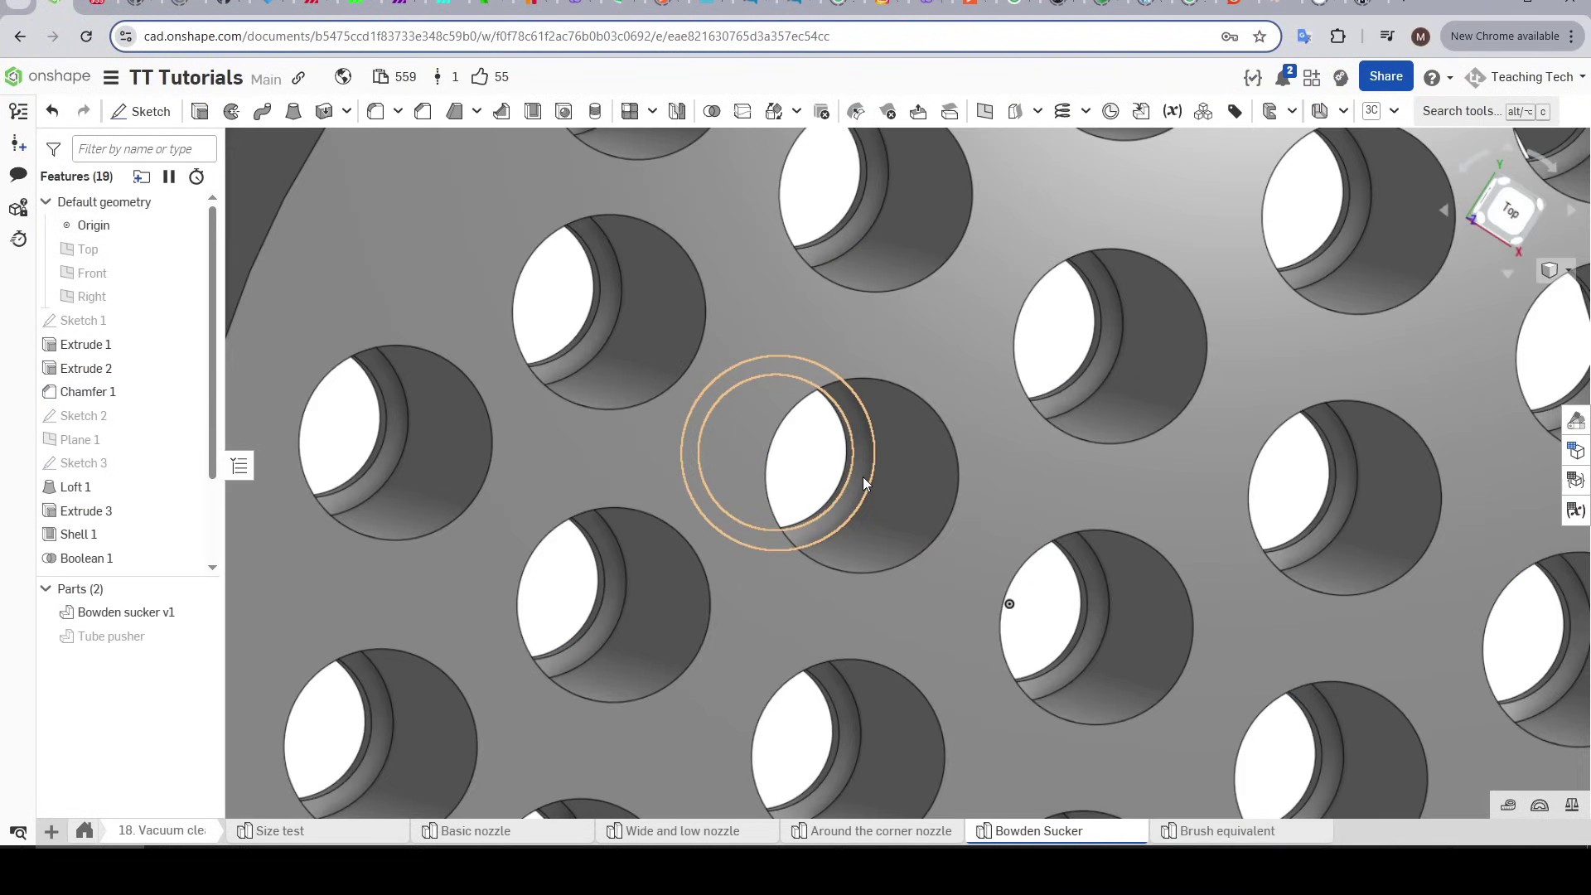
pyautogui.click(862, 475)
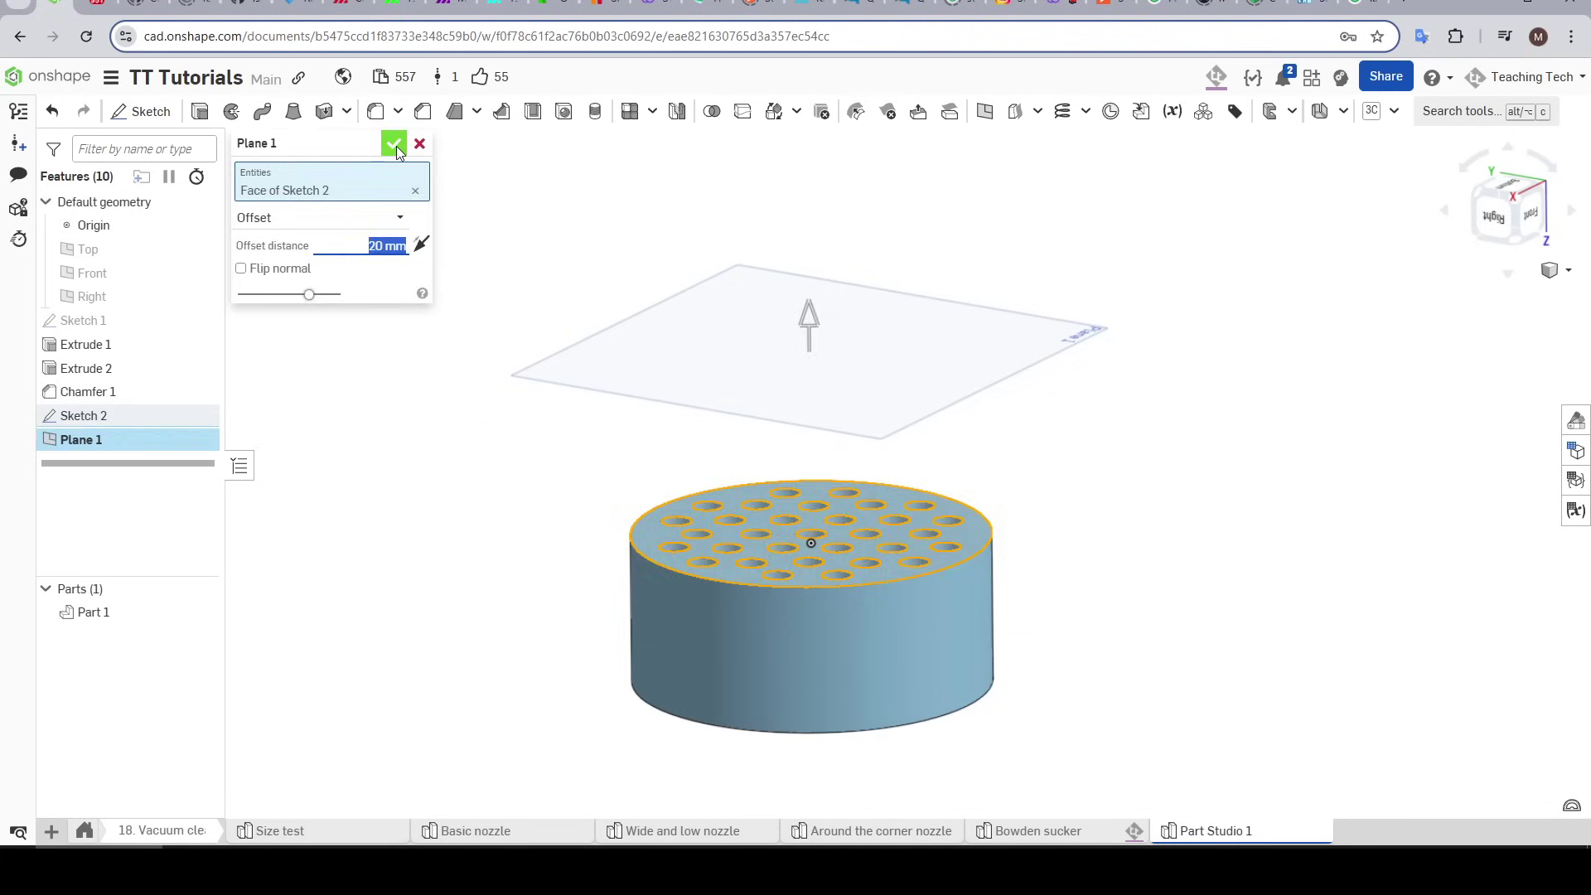
# Step: Create a plane offset 20 mm from the face of Sketch 2 and start a sketch on it
pyautogui.press('Return')
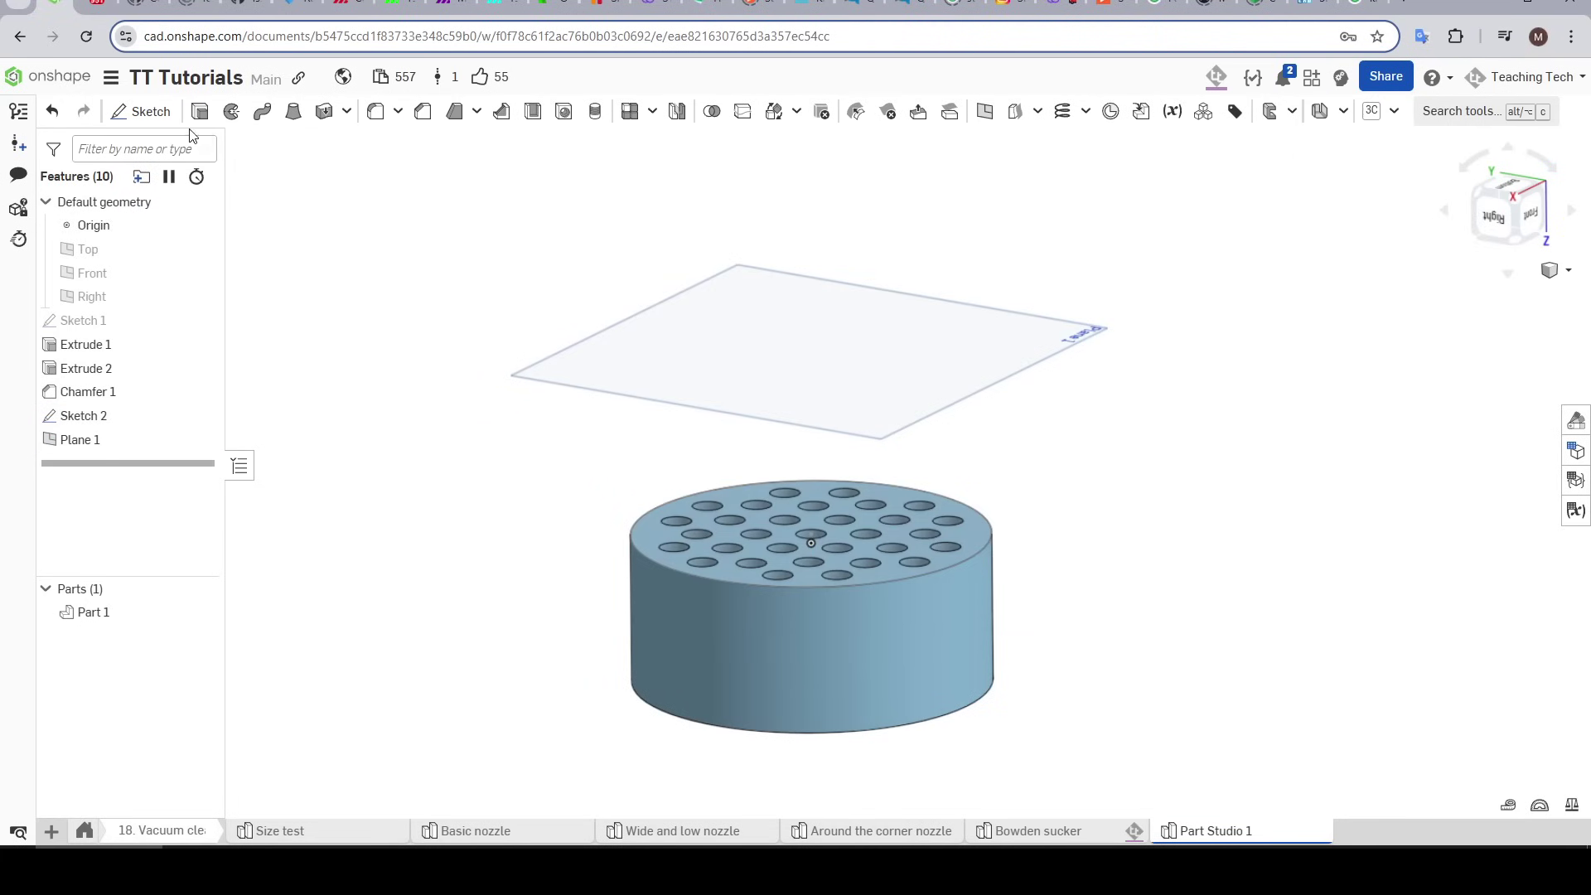
pyautogui.click(142, 111)
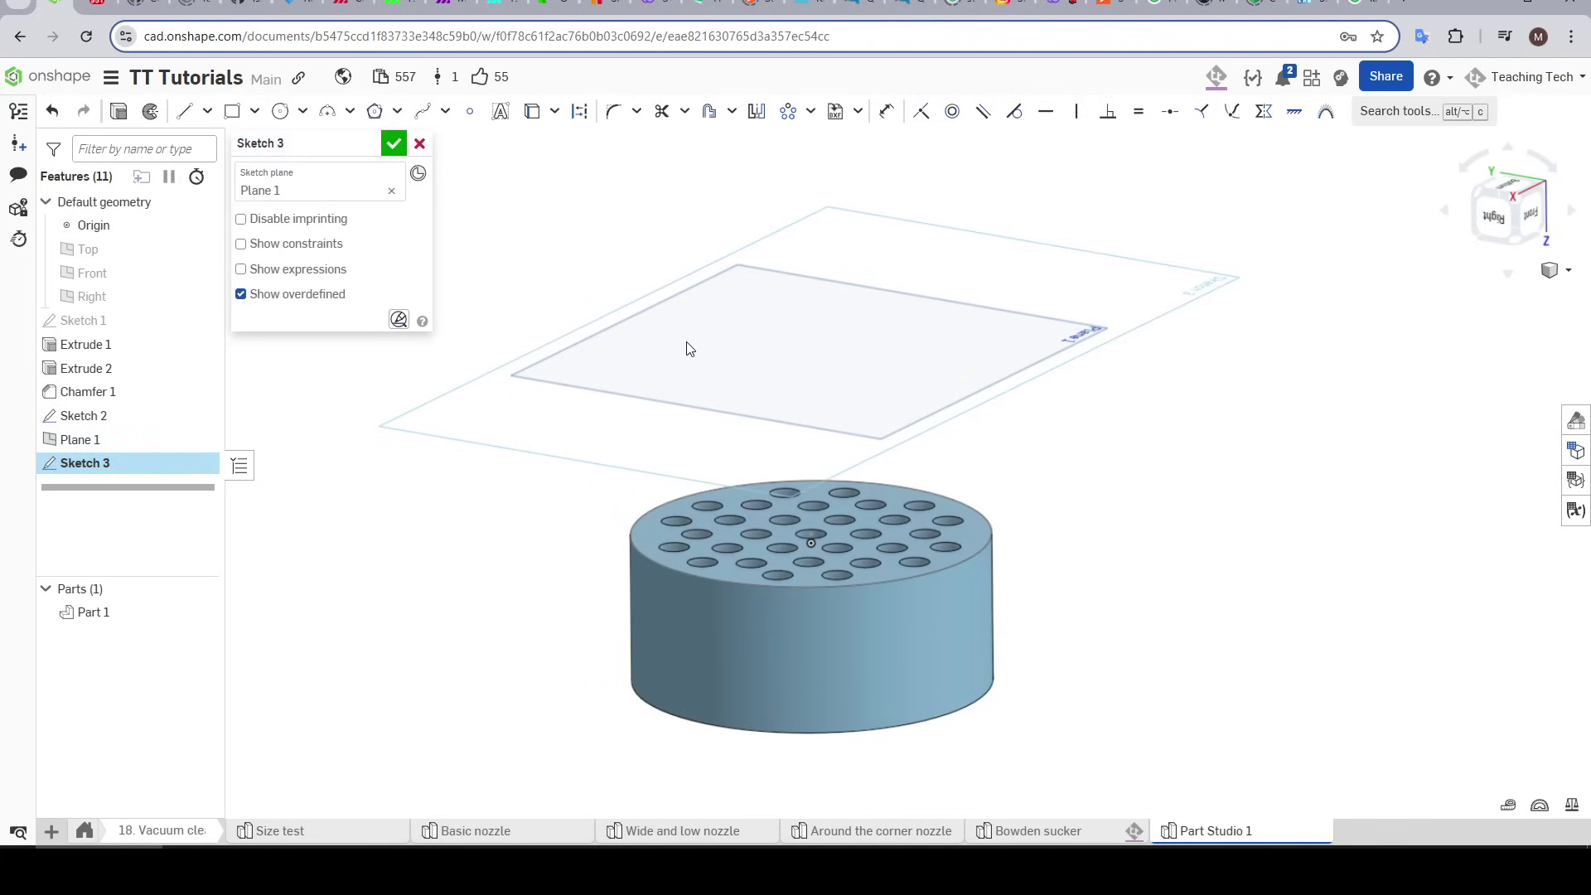
# Step: Sketch a 35 mm construction circle centred on the origin with a solid circle 2.4 mm outside it on the offset plane
pyautogui.press('n')
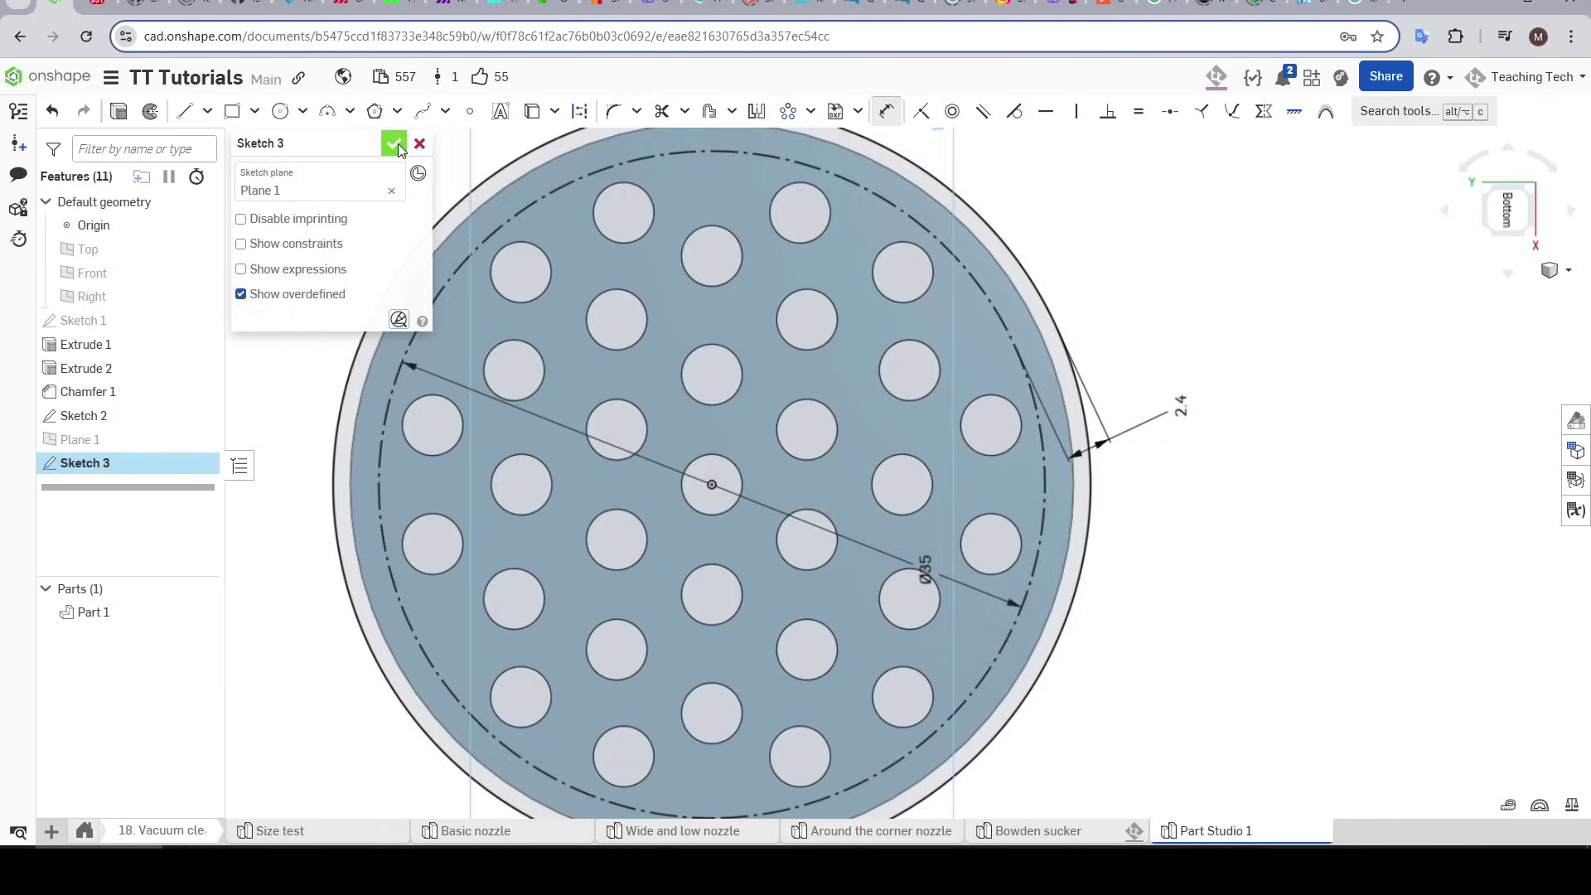
pyautogui.click(394, 144)
# Step: Loft a new solid part between the Sketch 2 and Sketch 3 profiles, above the perforated body
pyautogui.scroll(-5, 779, 441)
pyautogui.moveTo(793, 539)
pyautogui.mouseDown(button='right')
pyautogui.moveTo(782, 465)
pyautogui.moveTo(826, 420)
pyautogui.mouseUp(button='right')
pyautogui.moveTo(826, 420); pyautogui.dragTo(838, 354, button='middle')
pyautogui.click(293, 111)
pyautogui.click(125, 424)
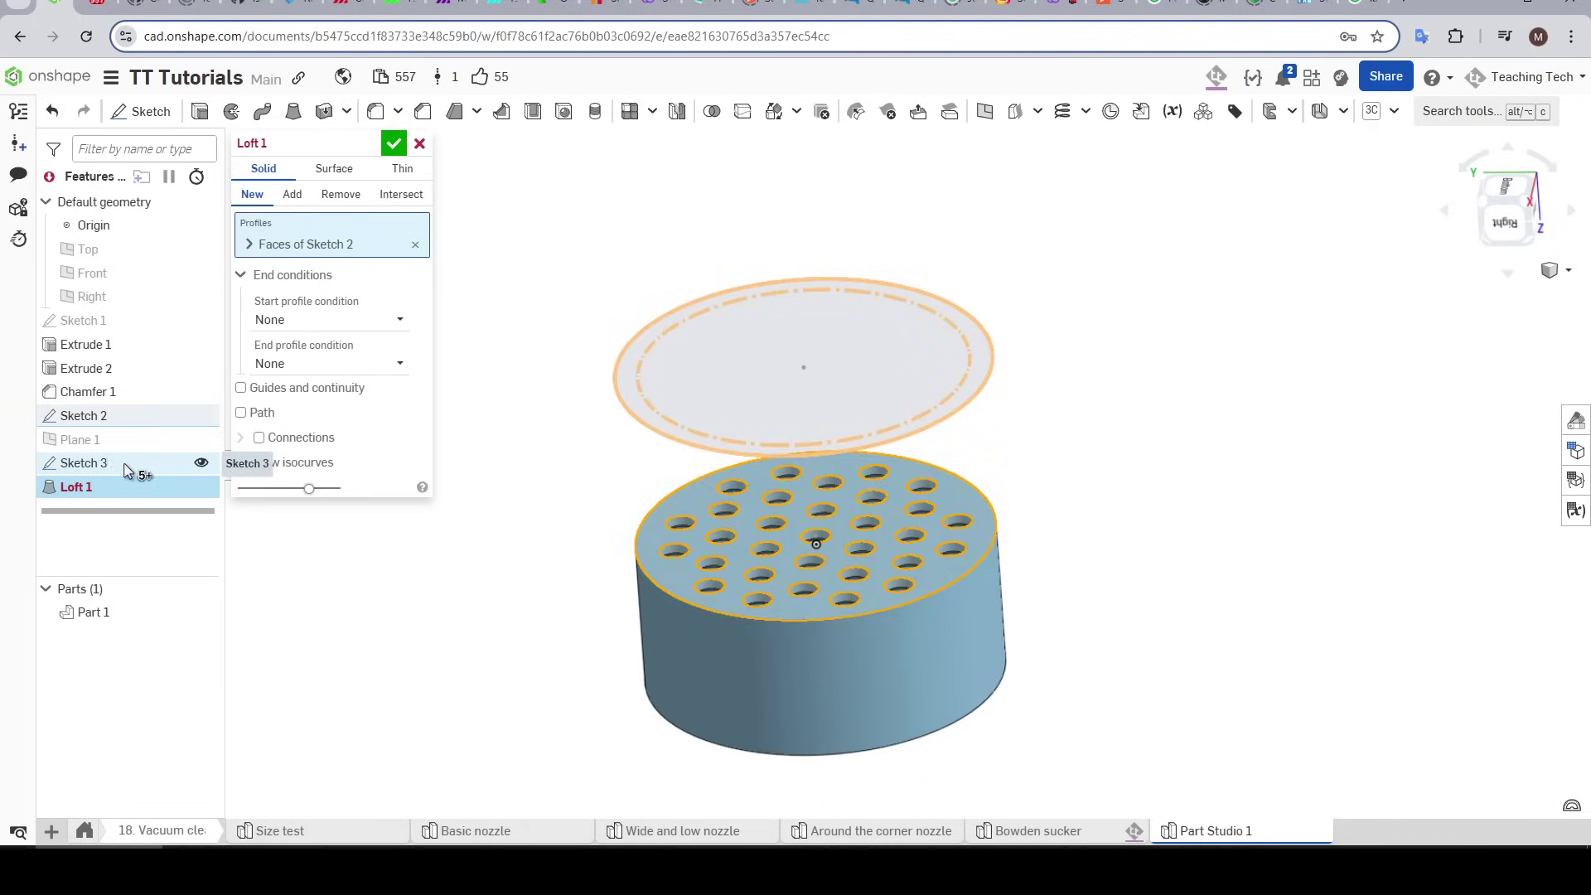
pyautogui.click(113, 464)
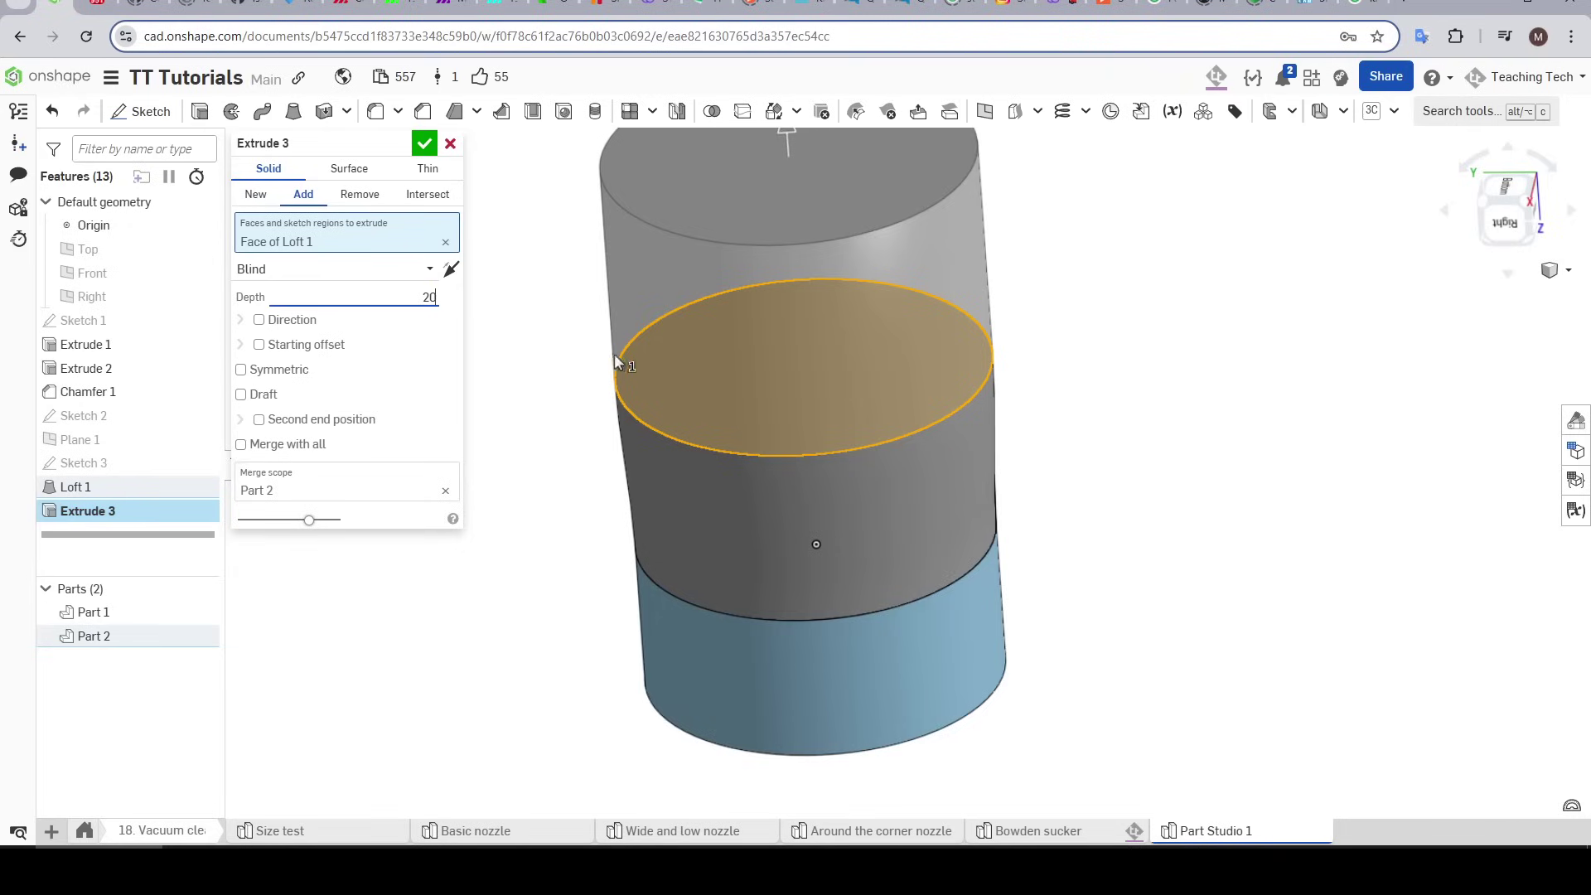
# Step: Extrude the loft's end face by 20 mm, adding to Part 2, and shell that part with both end faces removed
pyautogui.press('f')
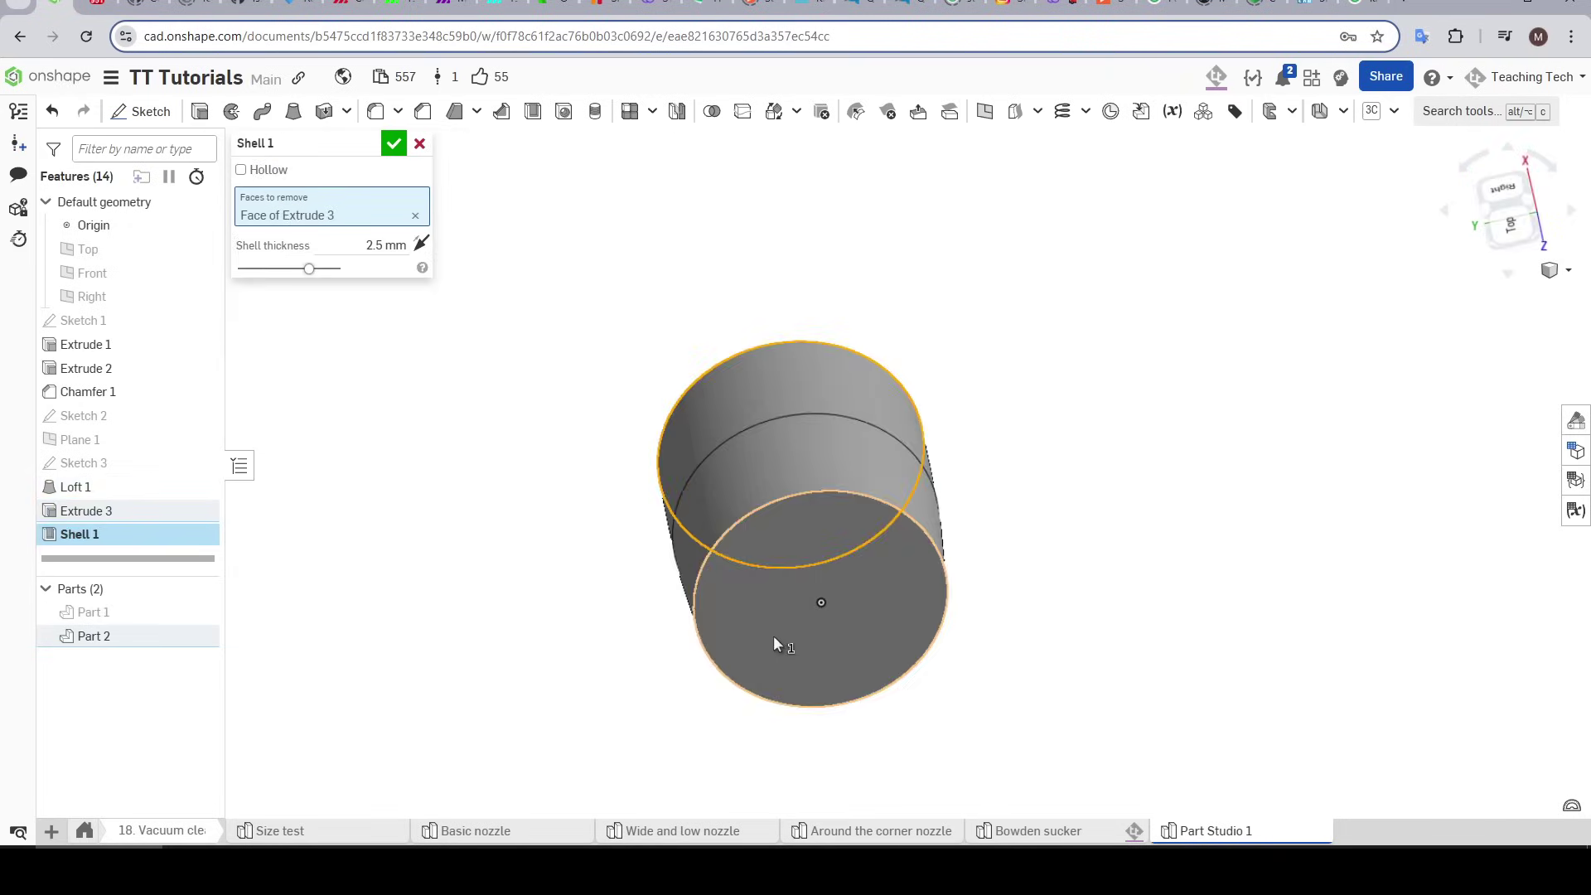
pyautogui.click(773, 636)
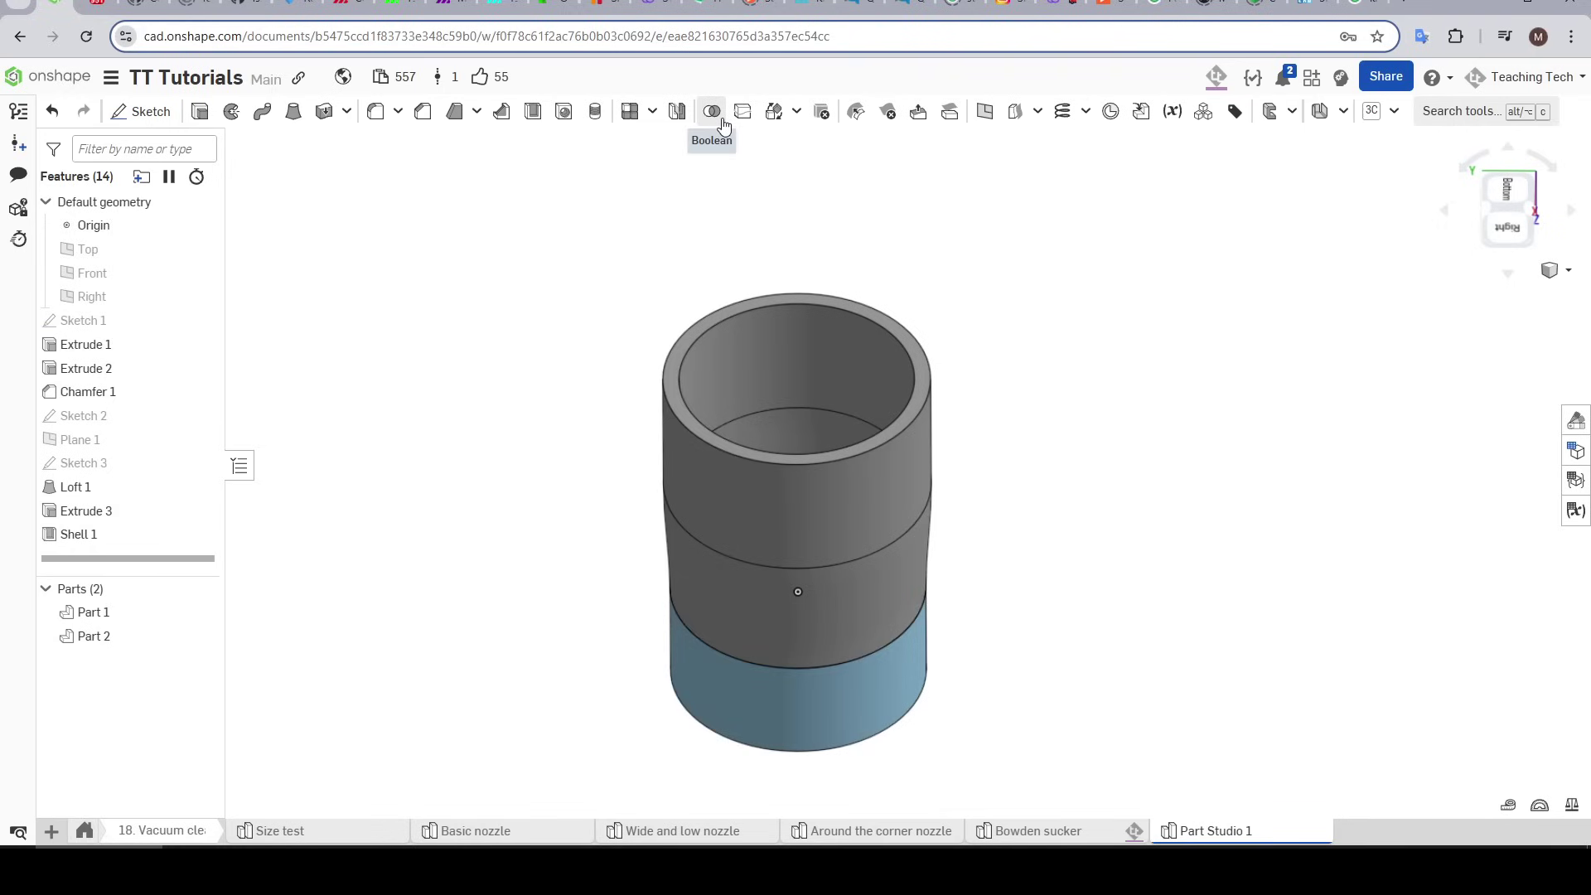
# Step: Unite the shelled part and the perforated tube-hole body into one part with a Boolean union
pyautogui.click(712, 111)
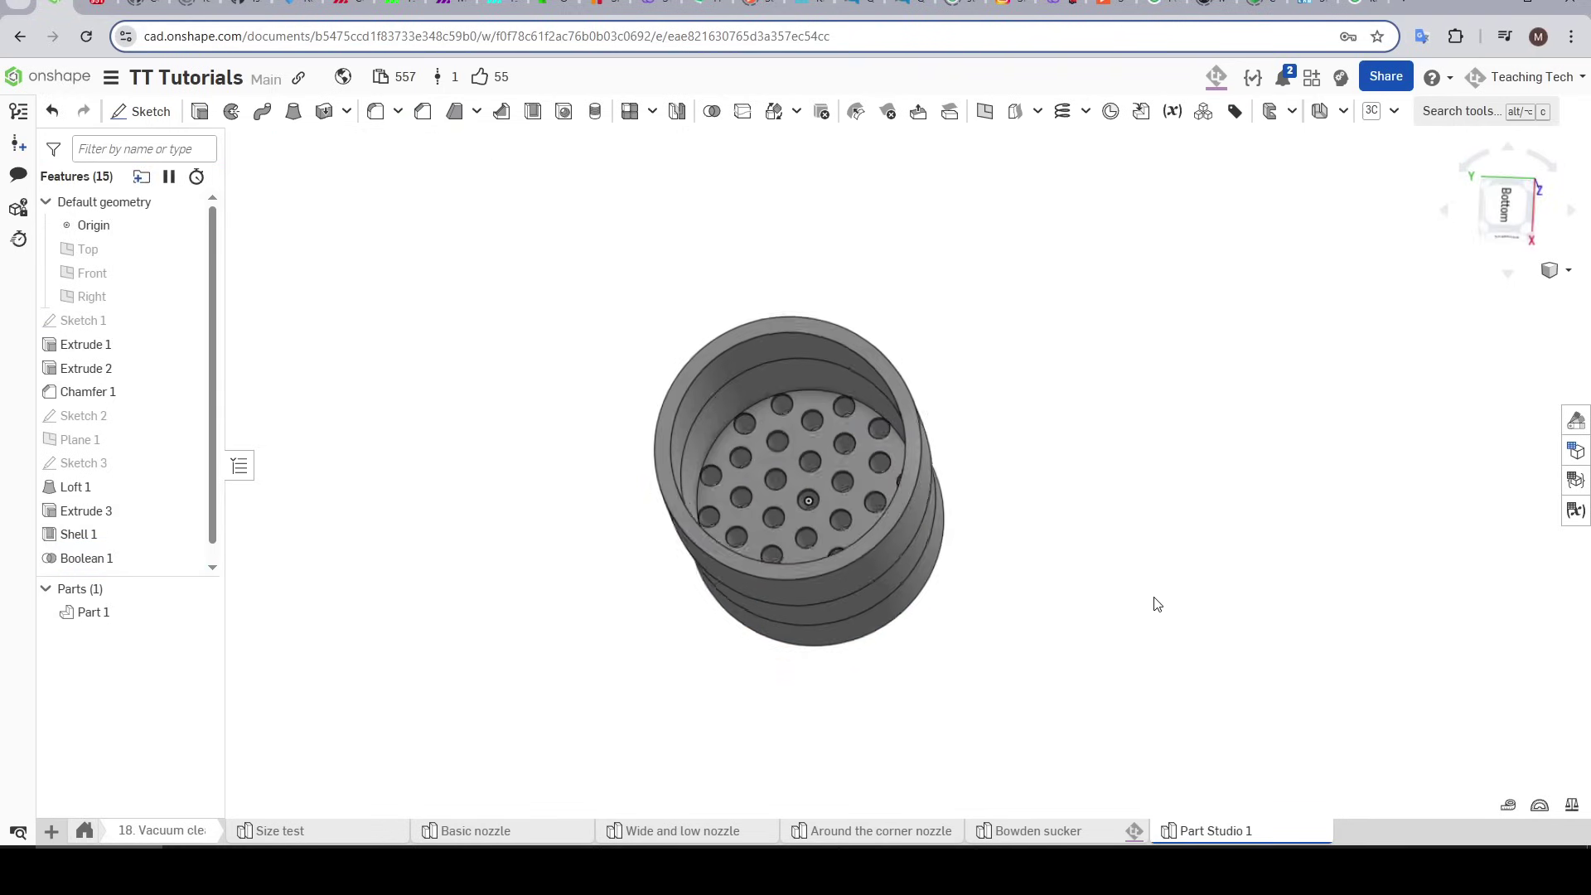
pyautogui.moveTo(1154, 604); pyautogui.dragTo(1193, 543, button='right')
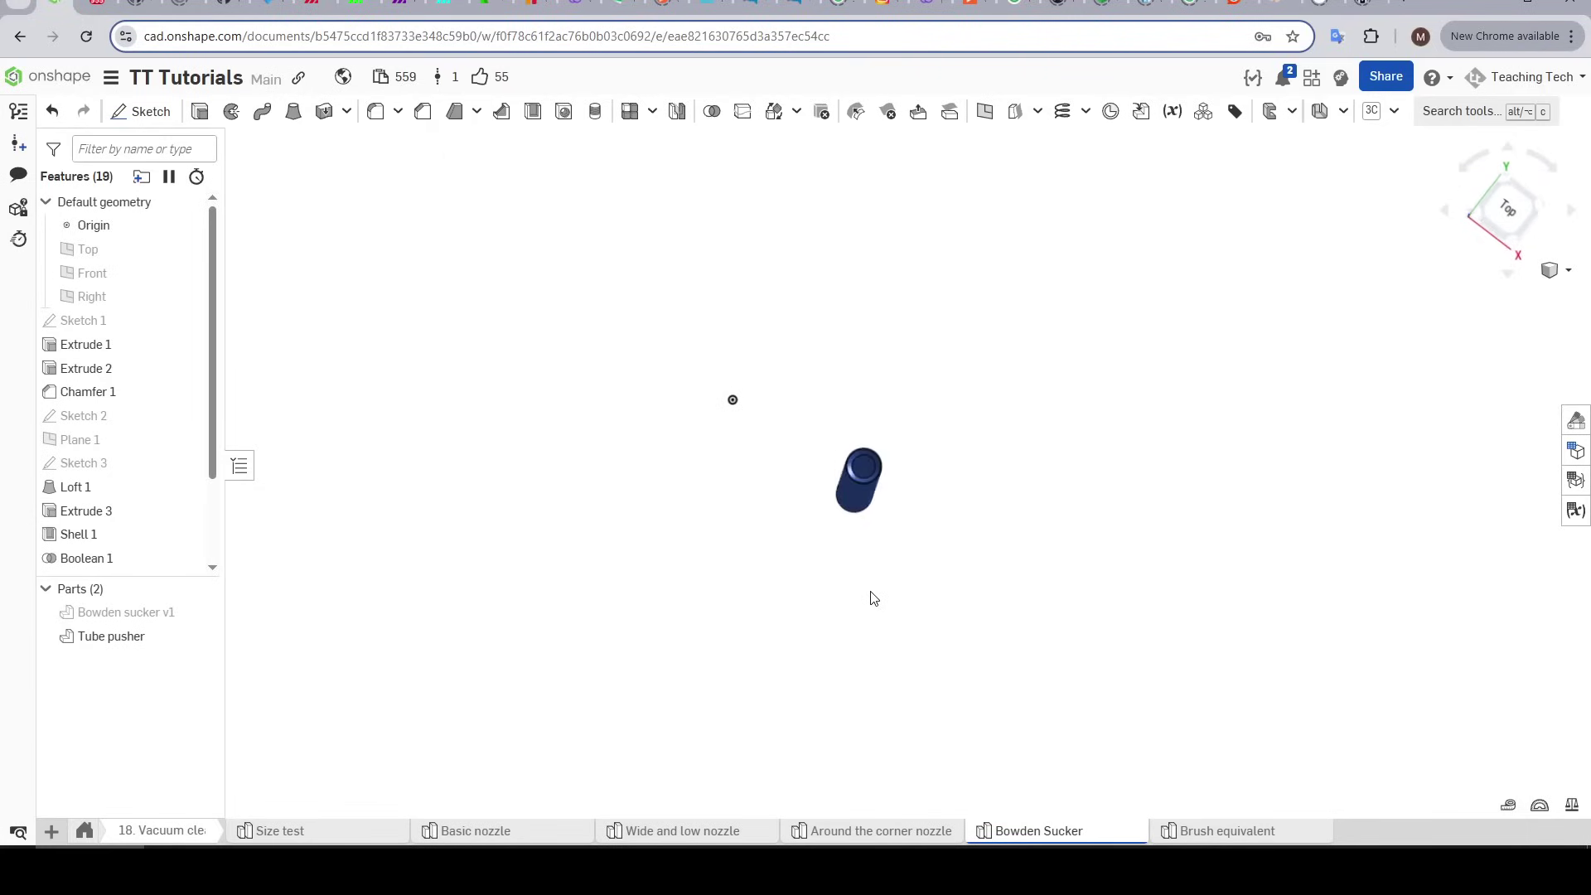
pyautogui.moveTo(858, 517); pyautogui.dragTo(859, 497, button='right')
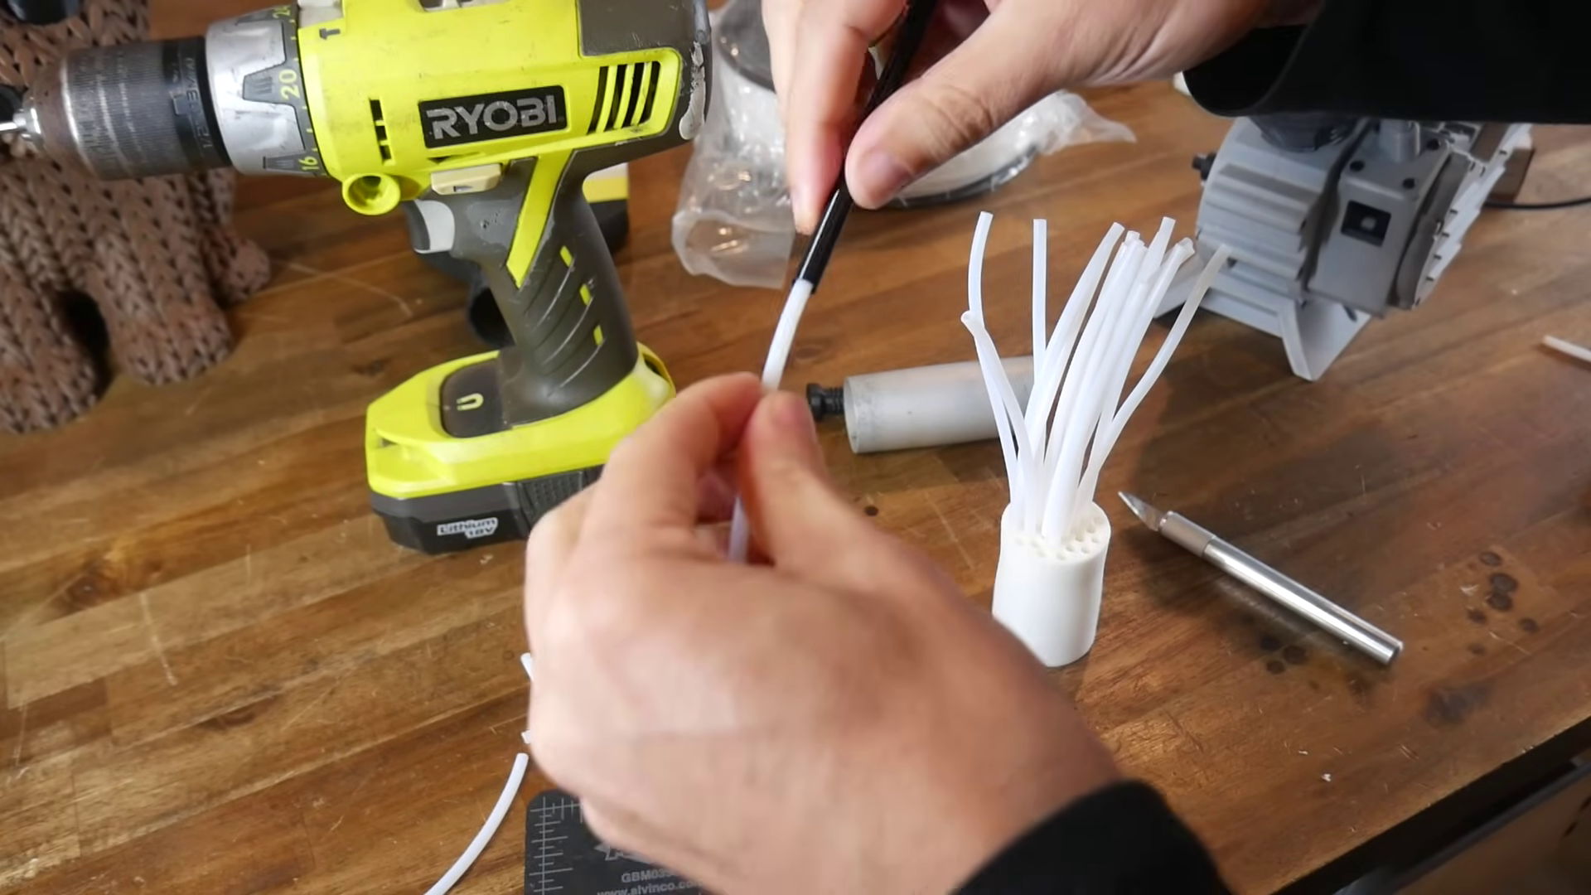